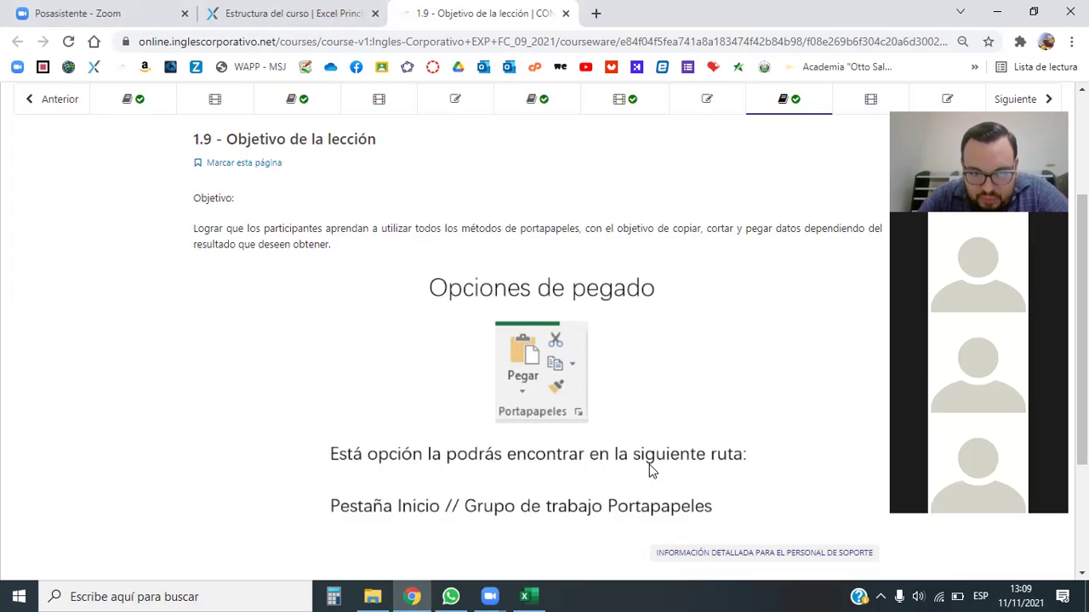
Scroll through the course's lesson 1.9 page on paste options
scroll(649, 465, down, 1)
scroll(649, 468, down, 3)
scroll(649, 467, up, 3)
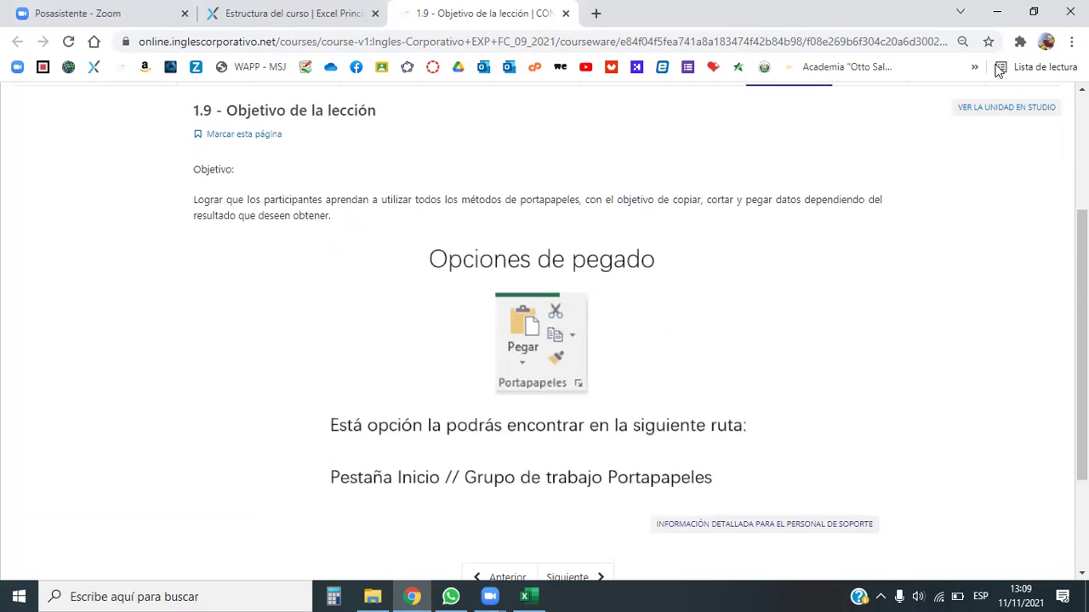
Switch to the Excel workbook, open the Portapapeles sheet and pin the Inicio ribbon open
click(528, 597)
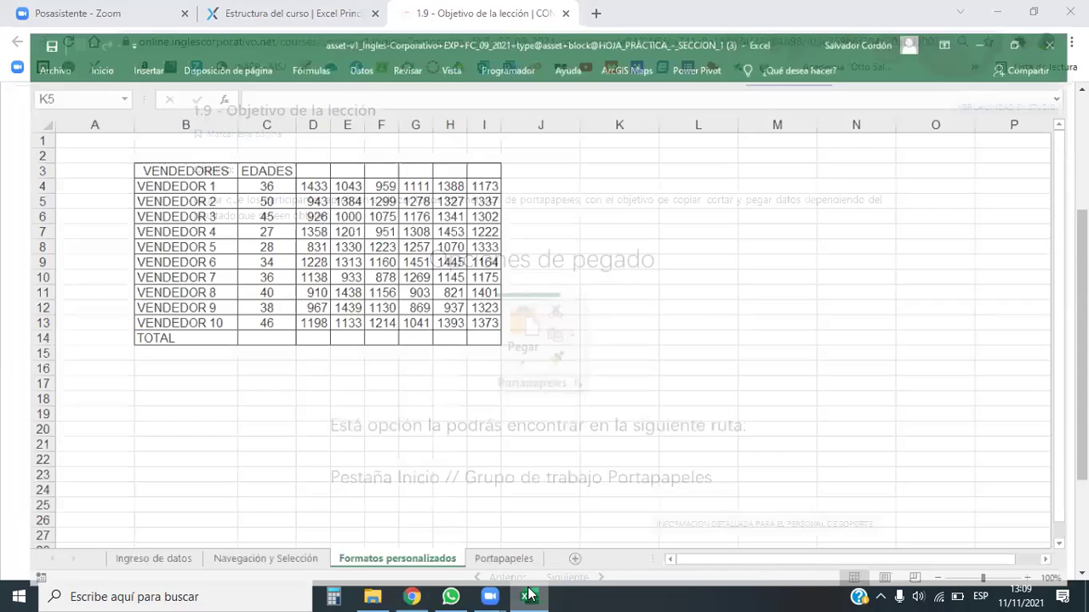
click(508, 551)
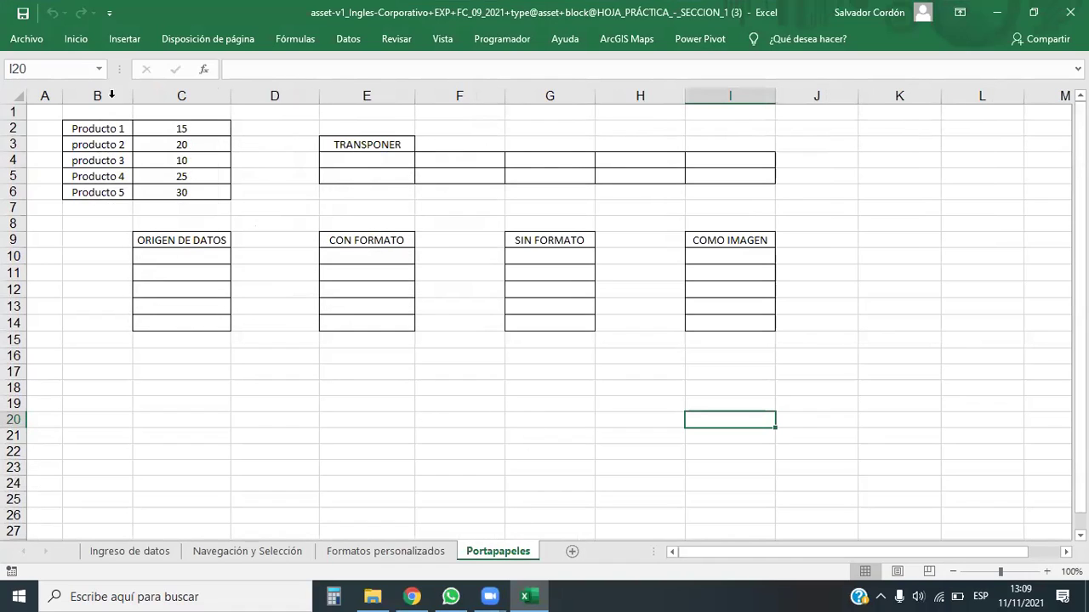
click(75, 39)
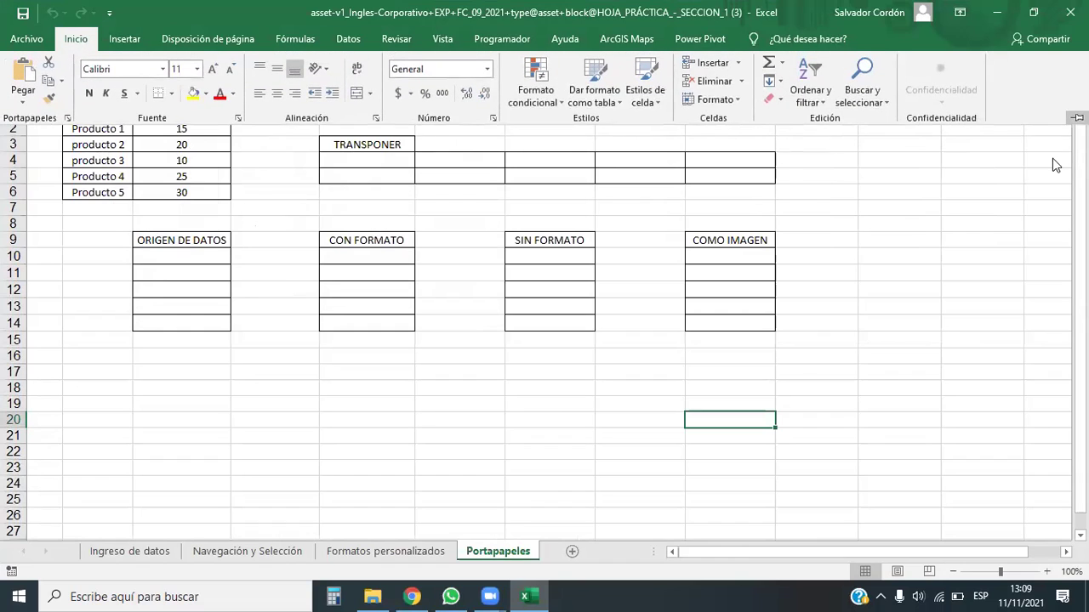
click(1077, 118)
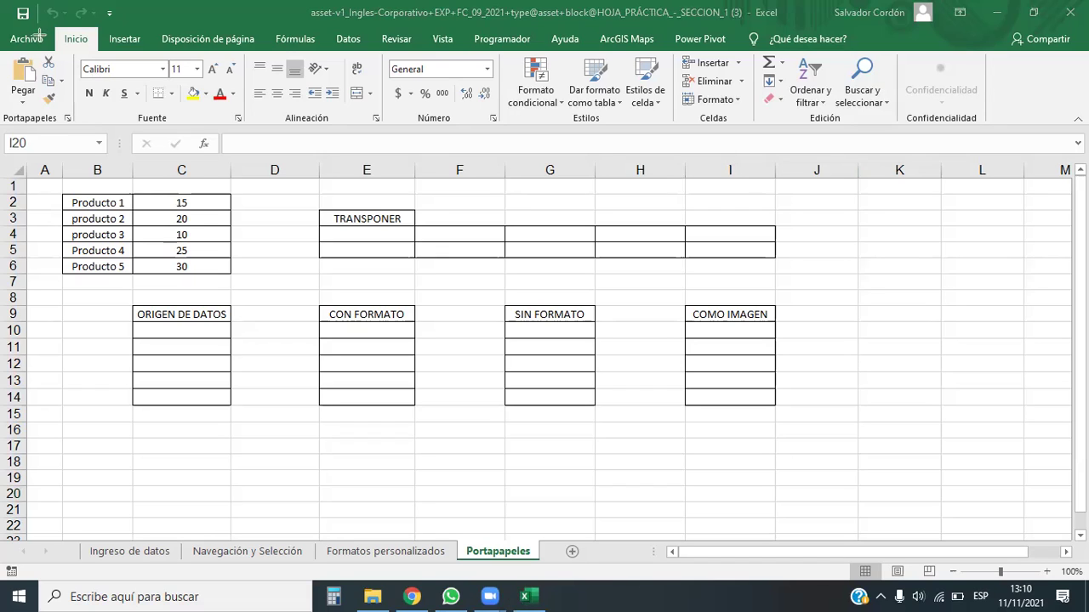
mouse_move(52, 24)
mouse_down()
mouse_move(100, 48)
mouse_move(59, 101)
mouse_move(12, 130)
mouse_up()
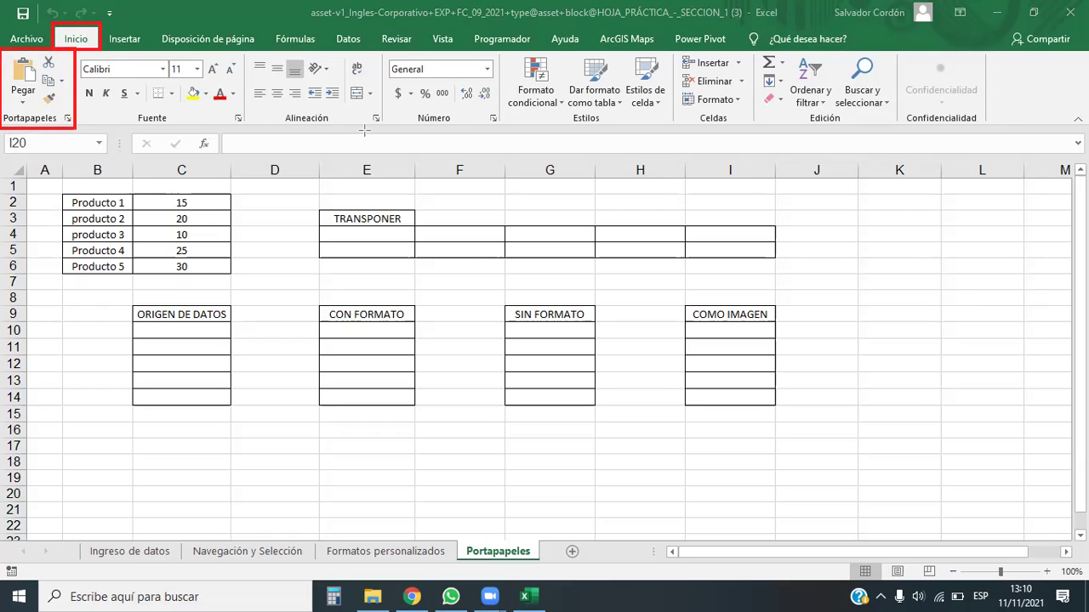
click(24, 102)
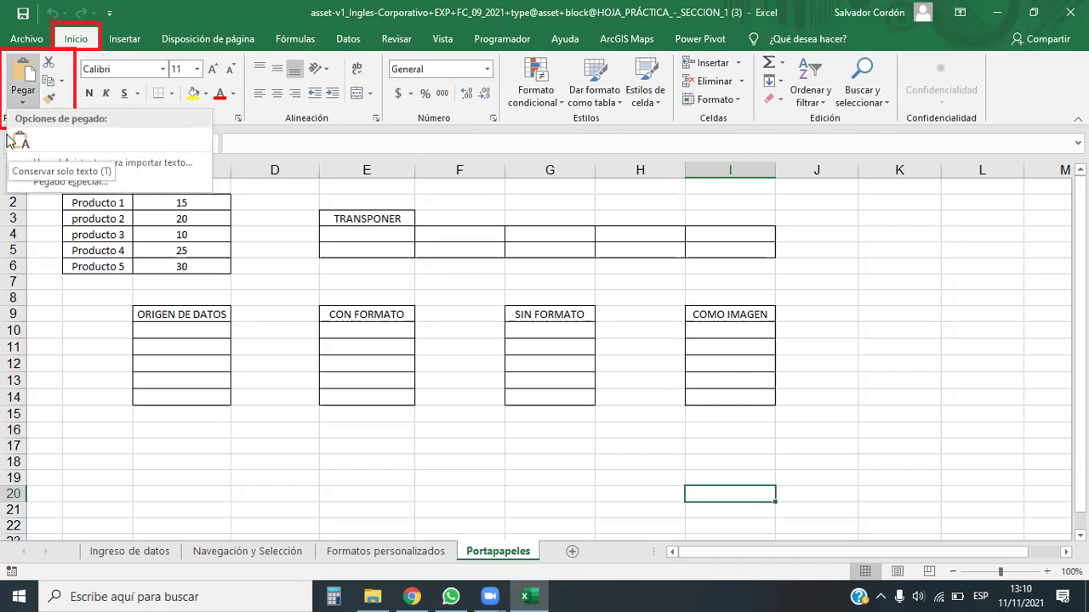
click(22, 100)
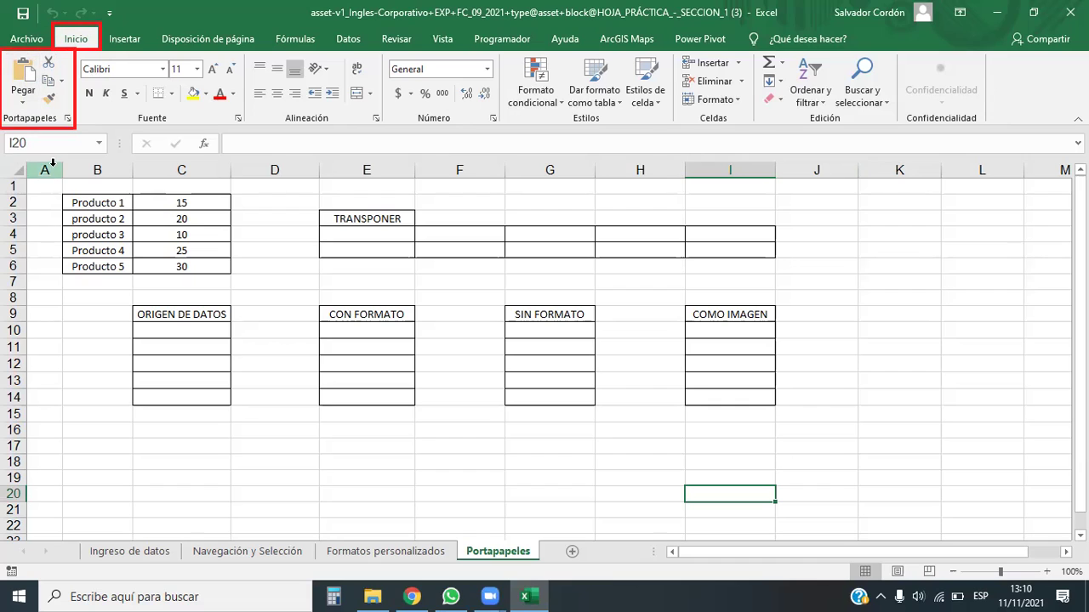
click(68, 119)
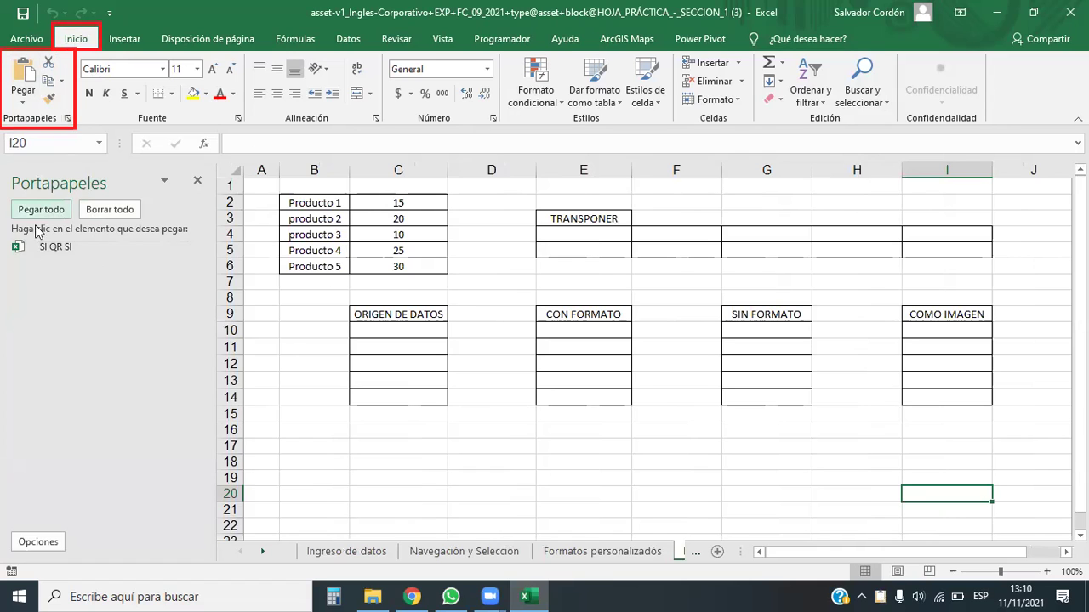
click(197, 180)
click(62, 80)
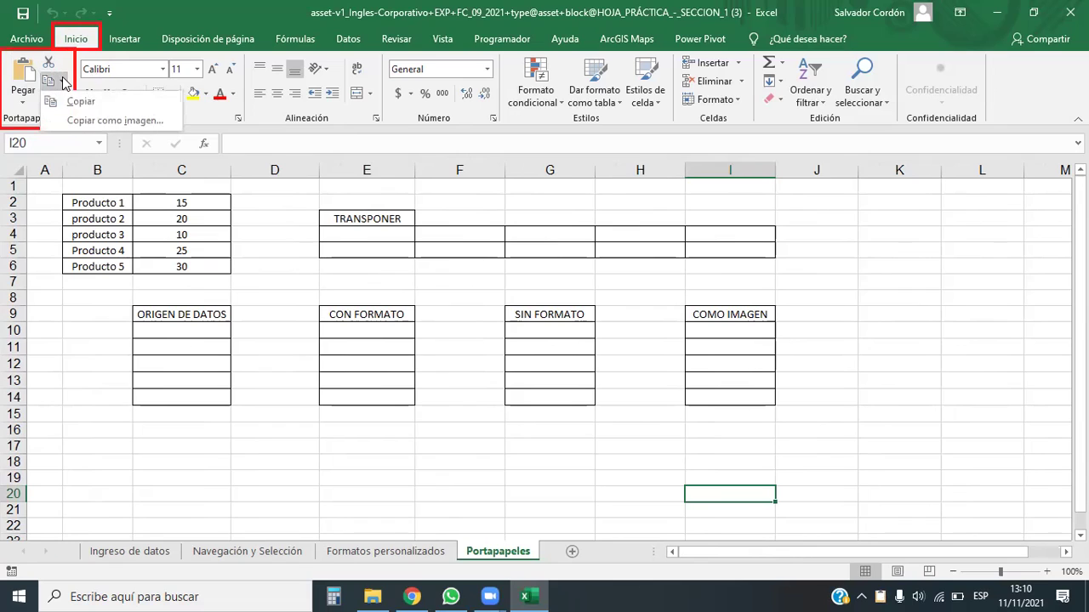
click(62, 81)
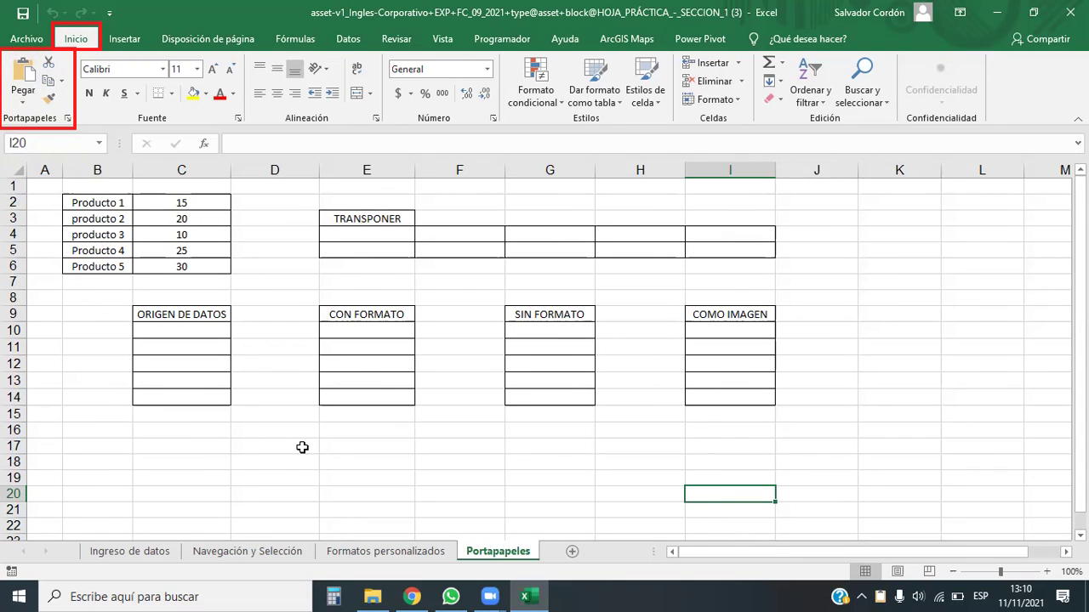
click(301, 444)
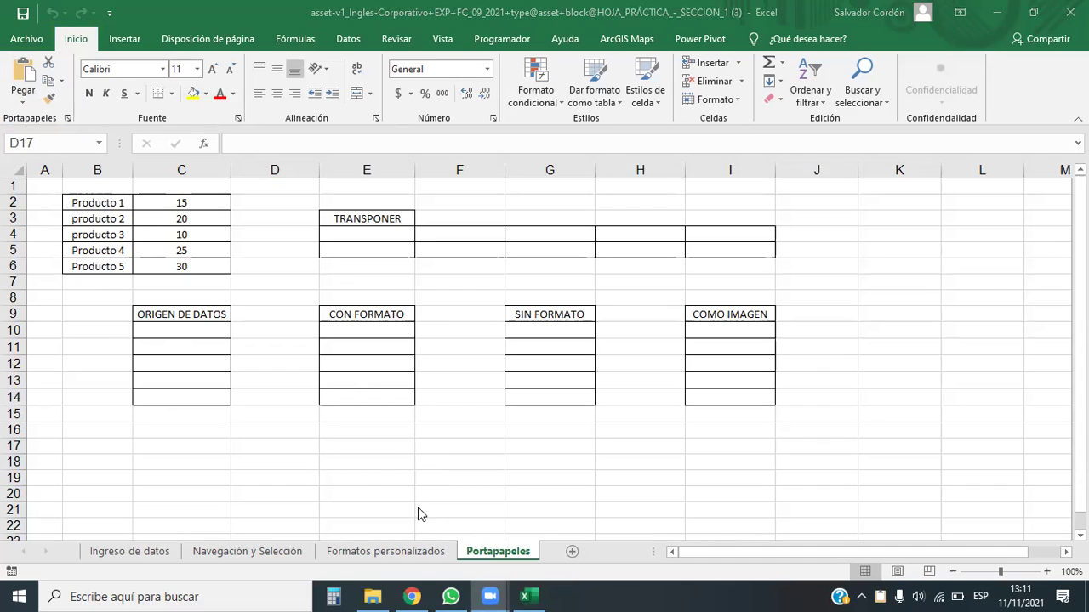
click(23, 101)
click(315, 412)
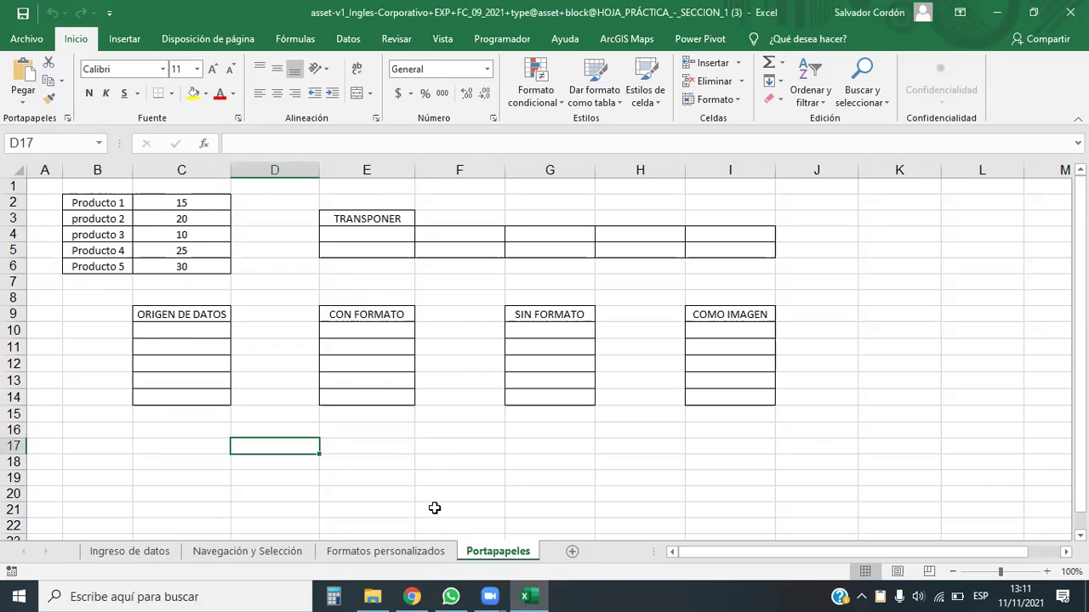
click(512, 462)
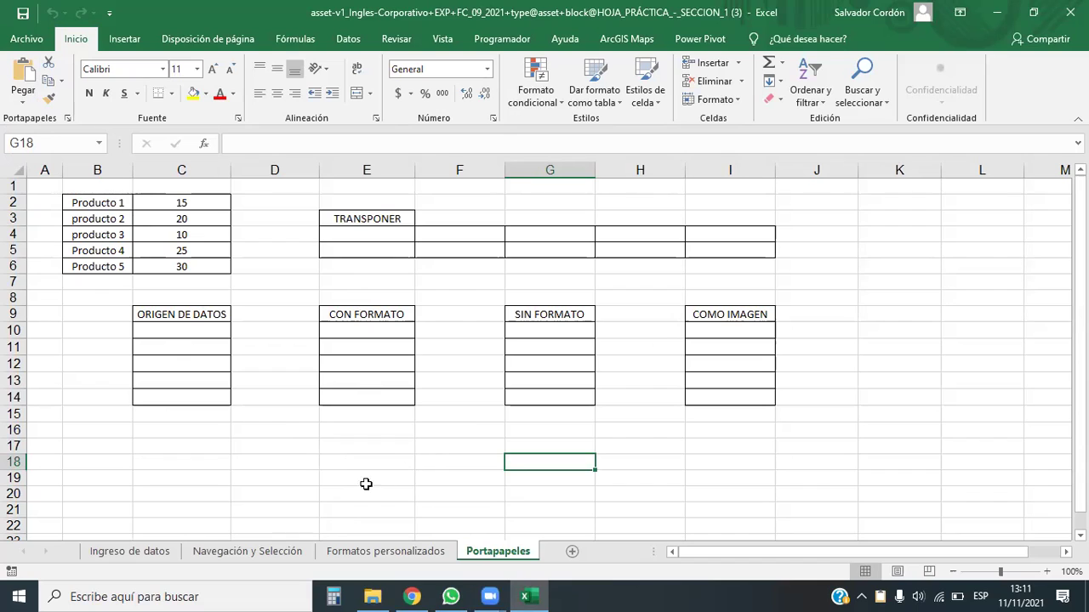
drag(109, 206, 136, 265)
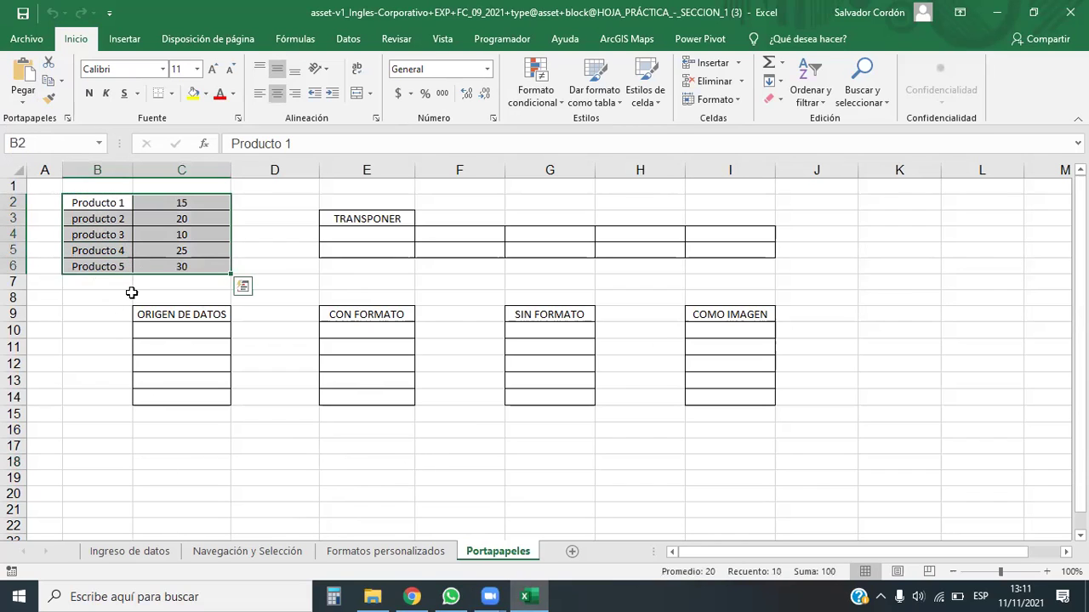
click(100, 330)
click(121, 203)
drag(123, 216, 127, 264)
click(109, 333)
drag(181, 207, 182, 264)
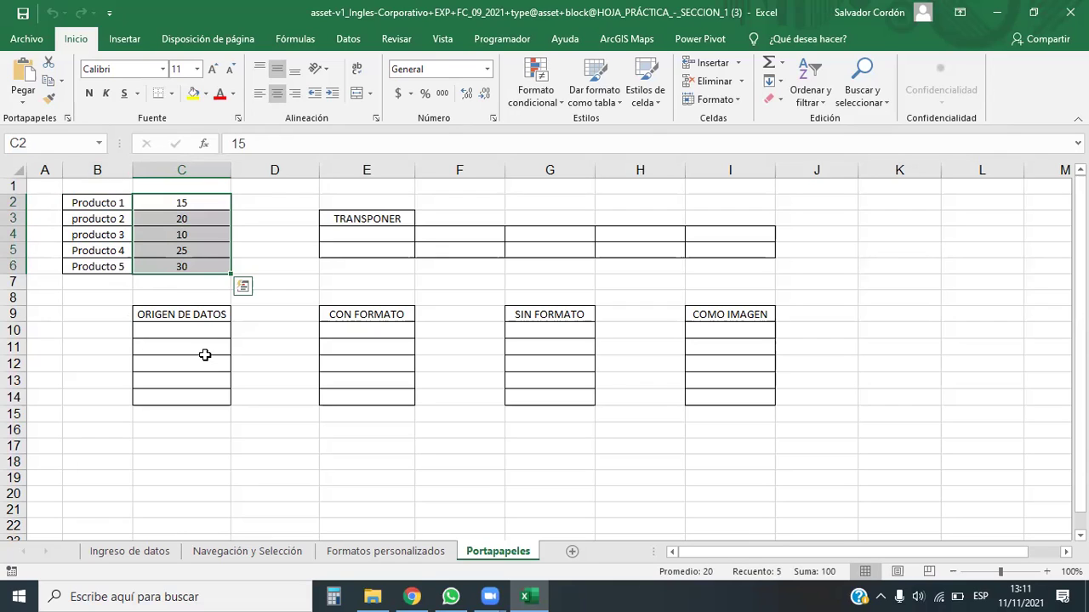
click(248, 313)
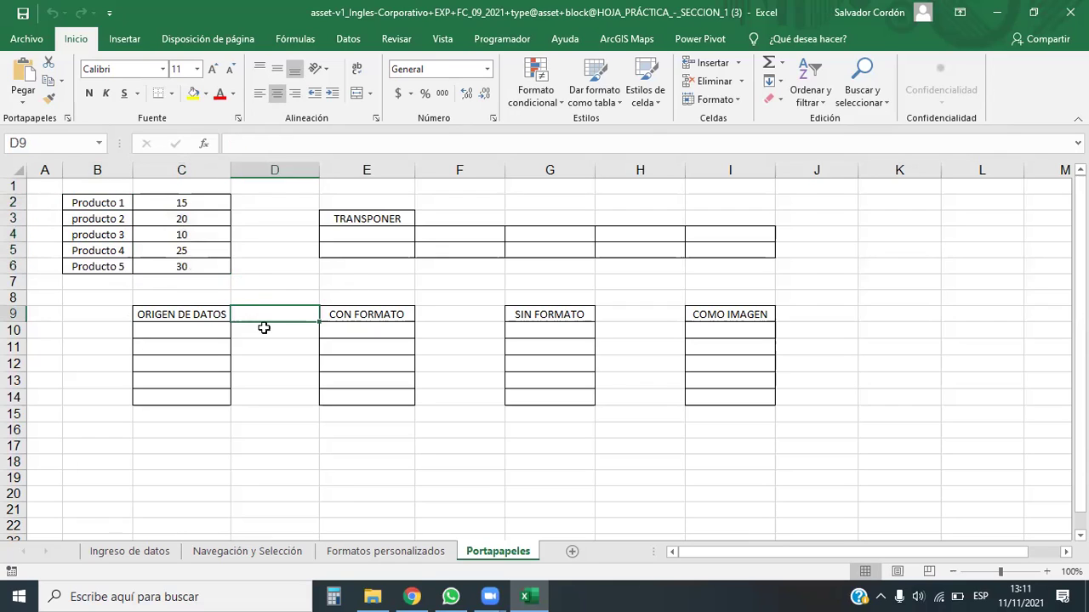
click(338, 491)
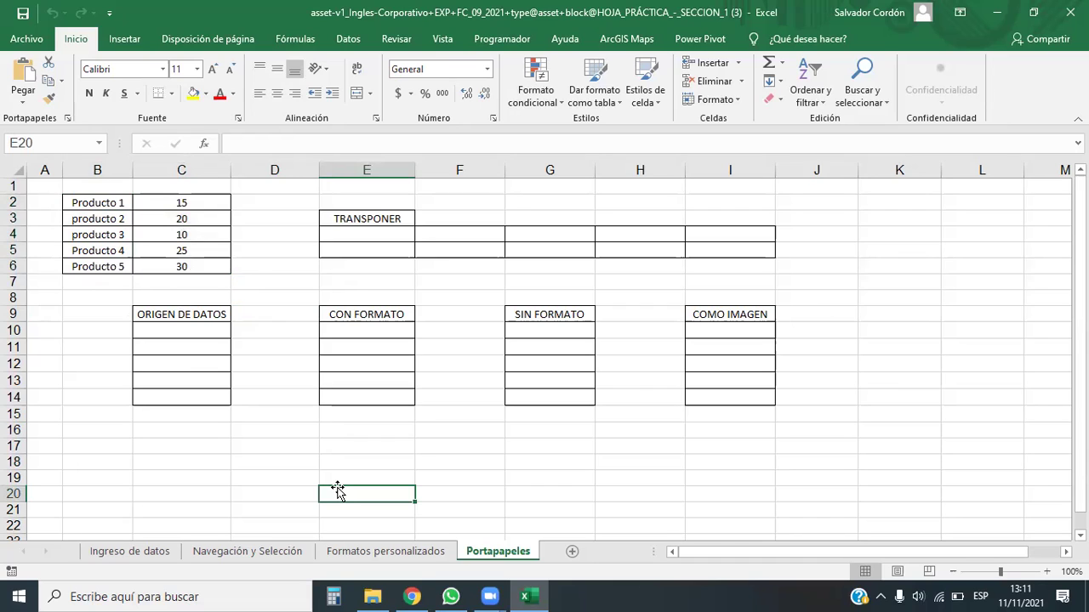
drag(379, 233, 741, 241)
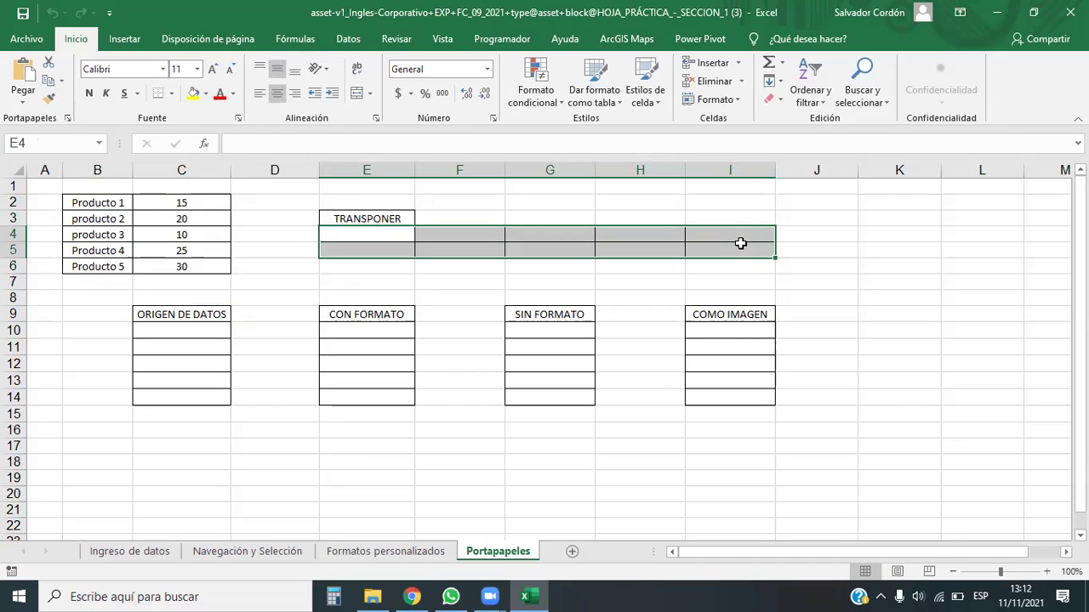
drag(101, 201, 100, 265)
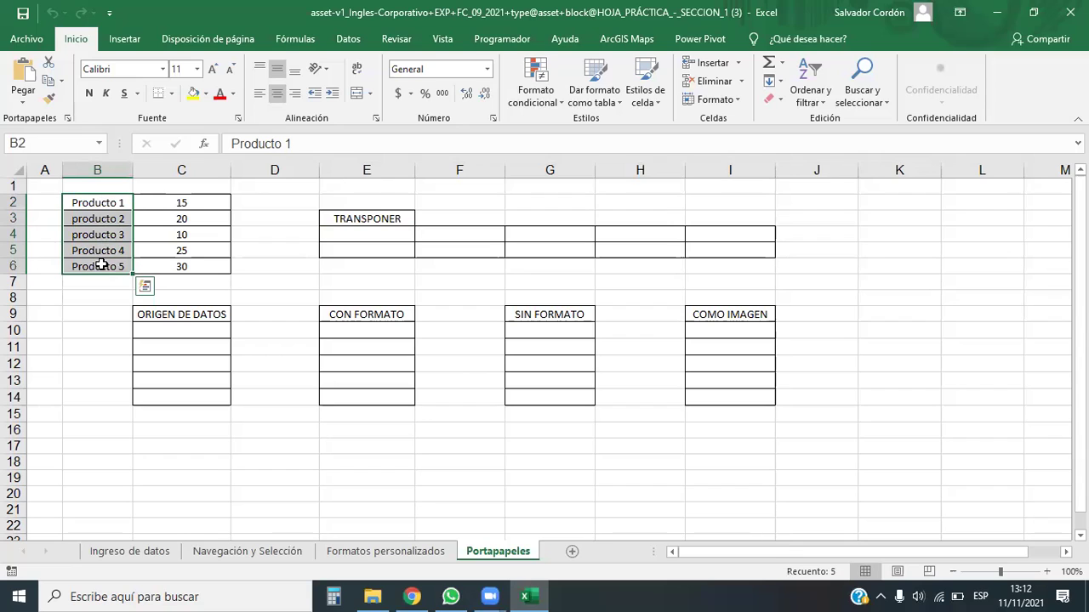
key(ctrl+c)
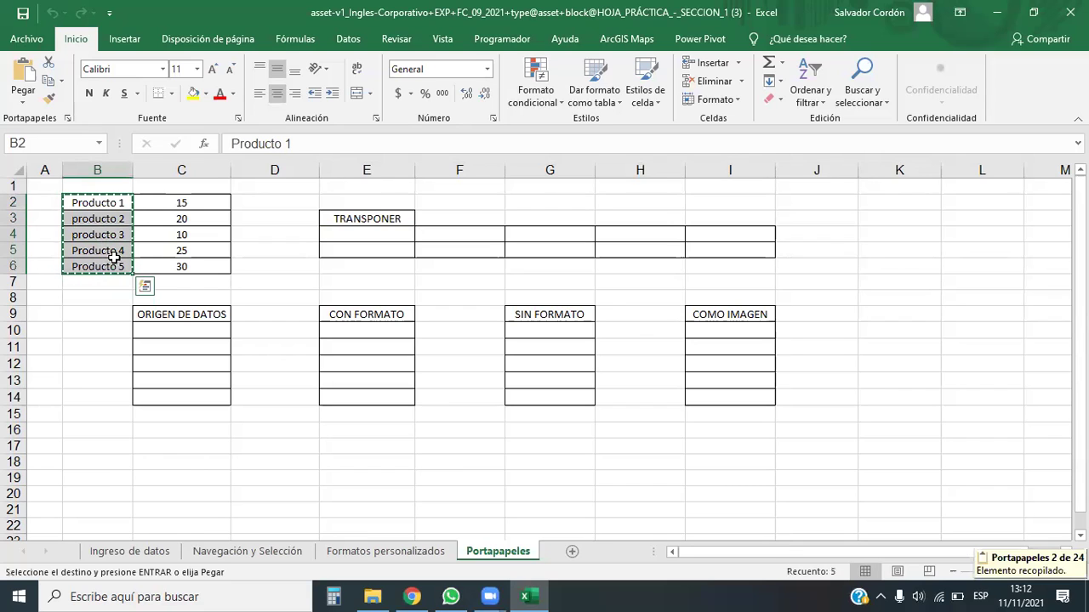
click(372, 232)
right_click(372, 232)
key(Escape)
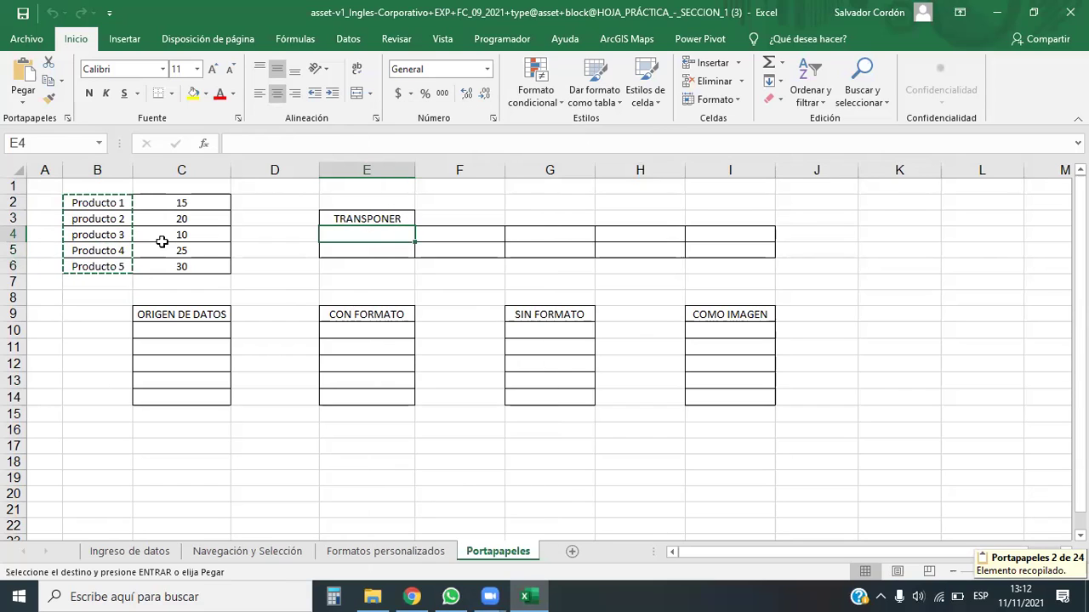
key(Escape)
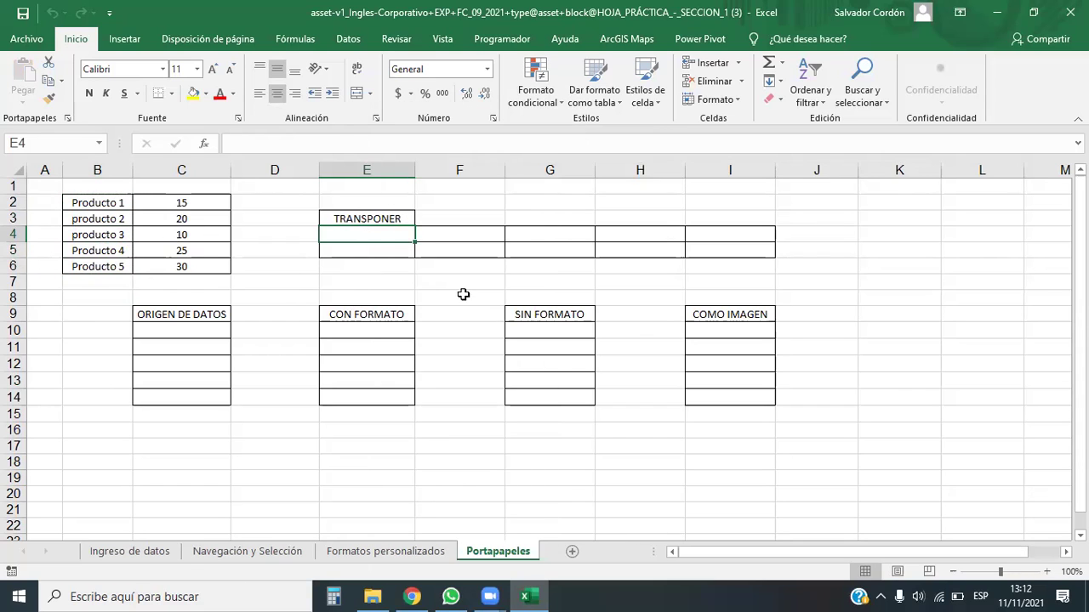
drag(97, 211, 102, 269)
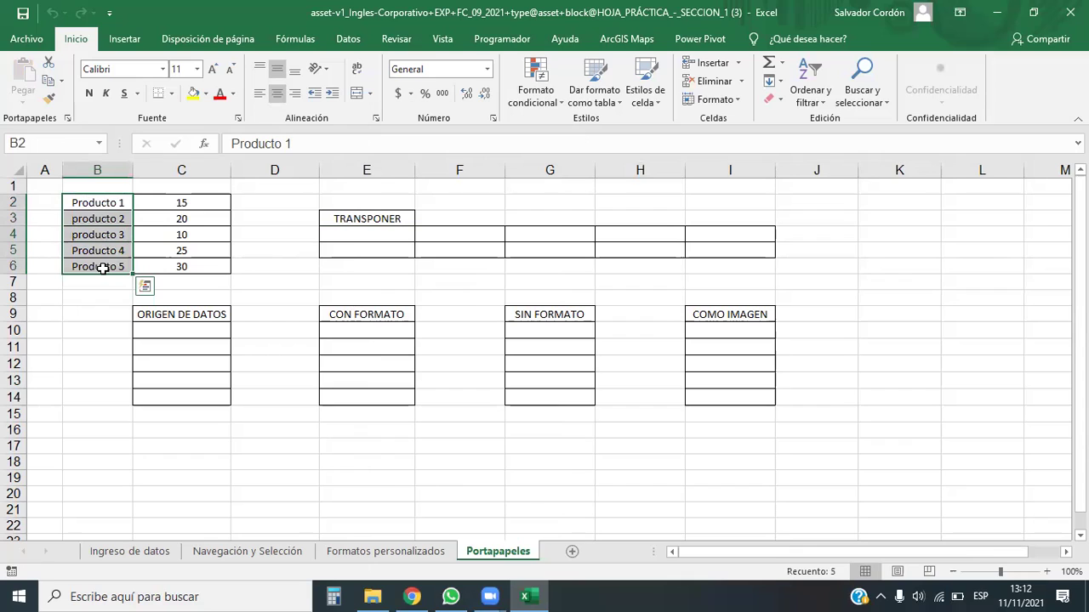
key(ctrl+c)
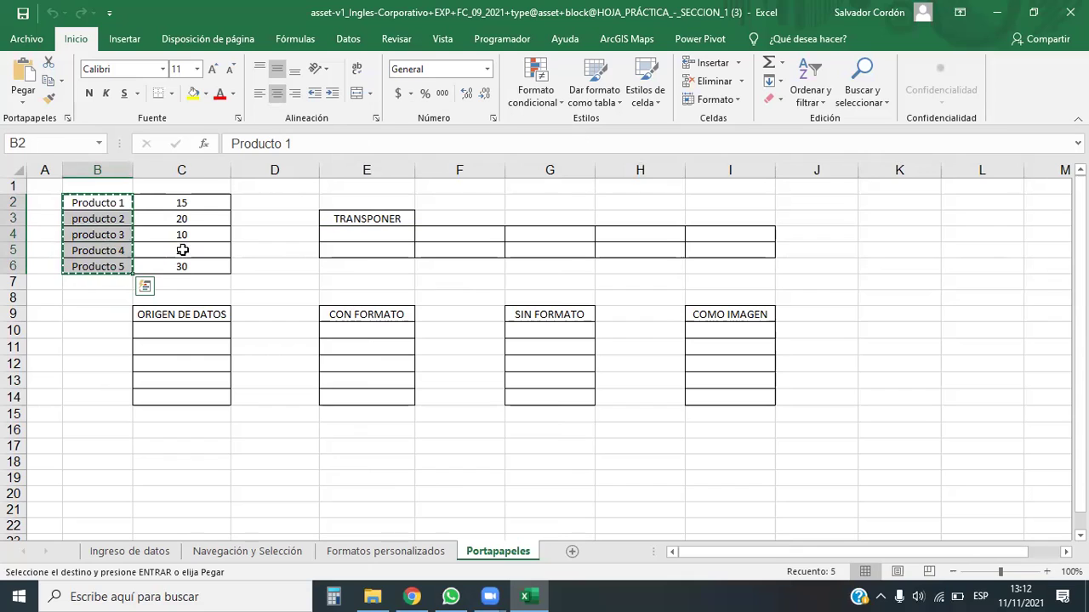
key(Escape)
click(344, 266)
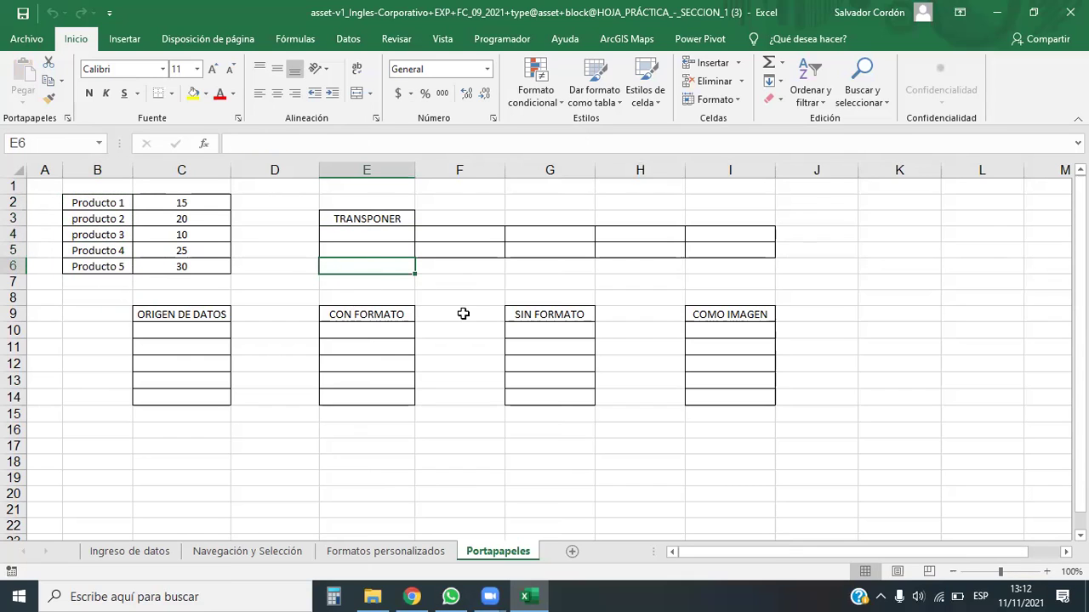
drag(108, 204, 127, 259)
right_click(113, 217)
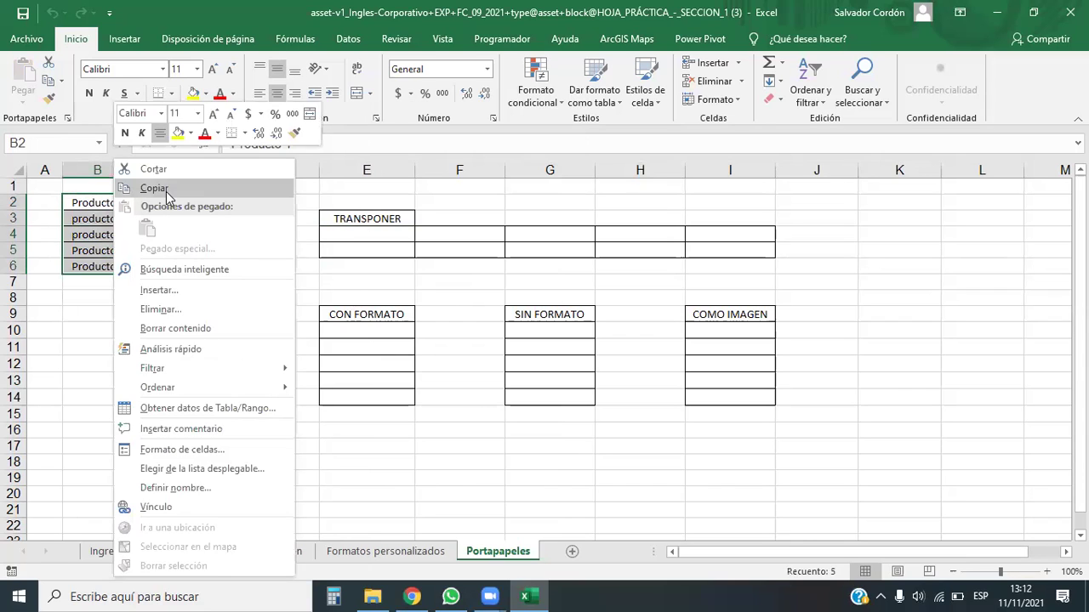
click(166, 192)
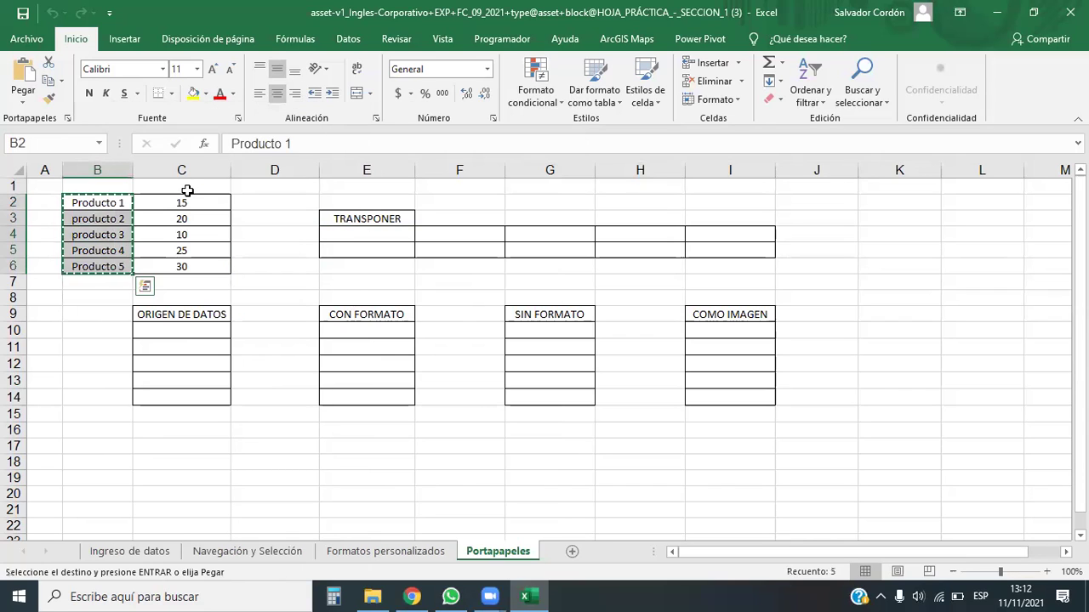
click(296, 283)
drag(97, 202, 114, 269)
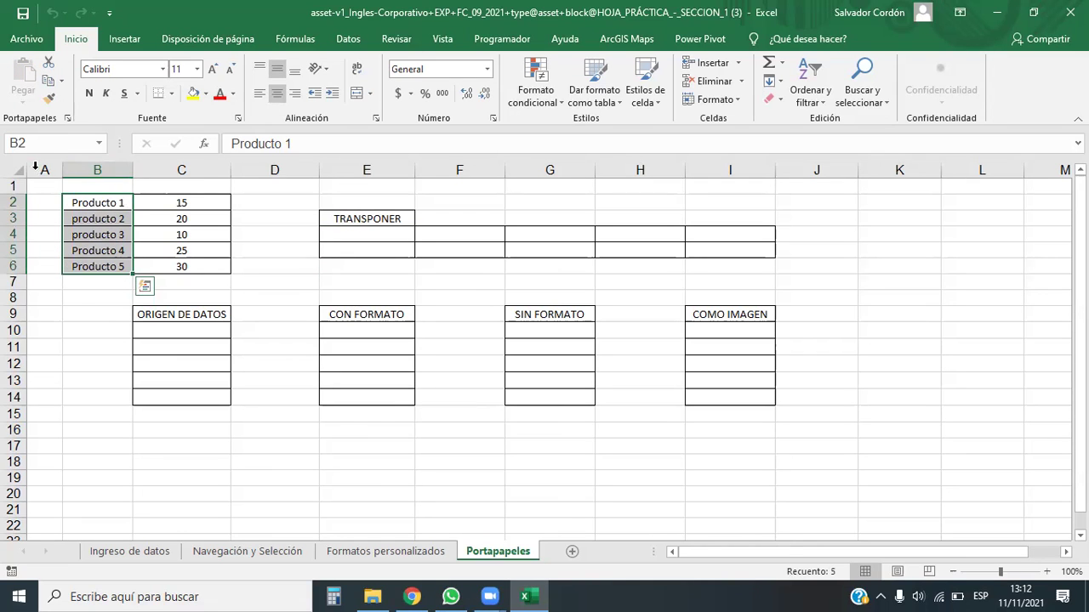
Dismiss quick analysis, then select and copy the product names in B2:B6
ctrl+scroll(94, 262, up, 2)
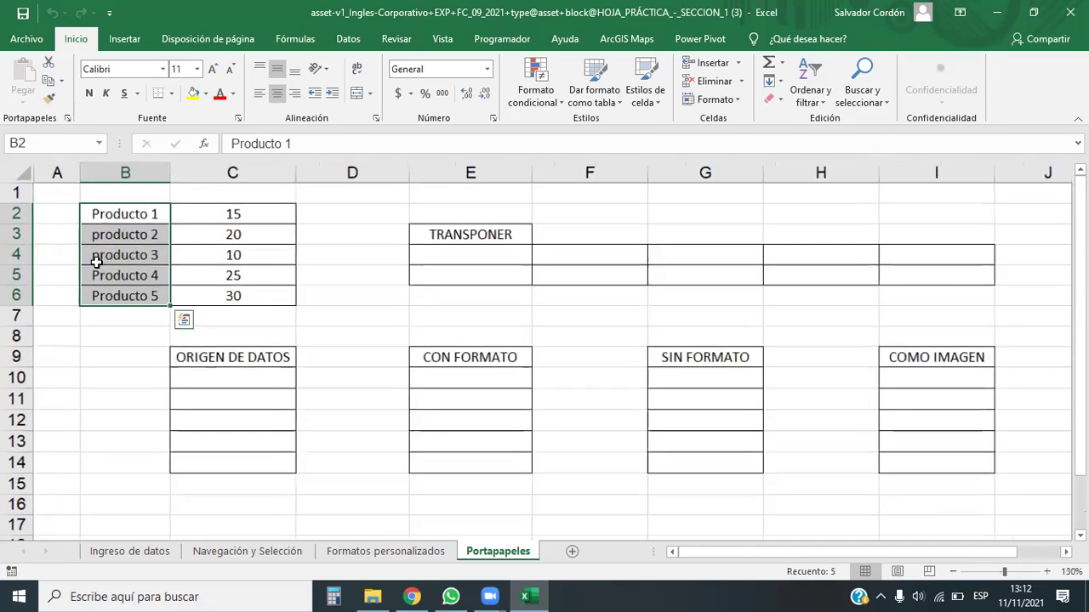
click(184, 319)
key(Escape)
click(357, 276)
click(126, 214)
drag(154, 246, 160, 213)
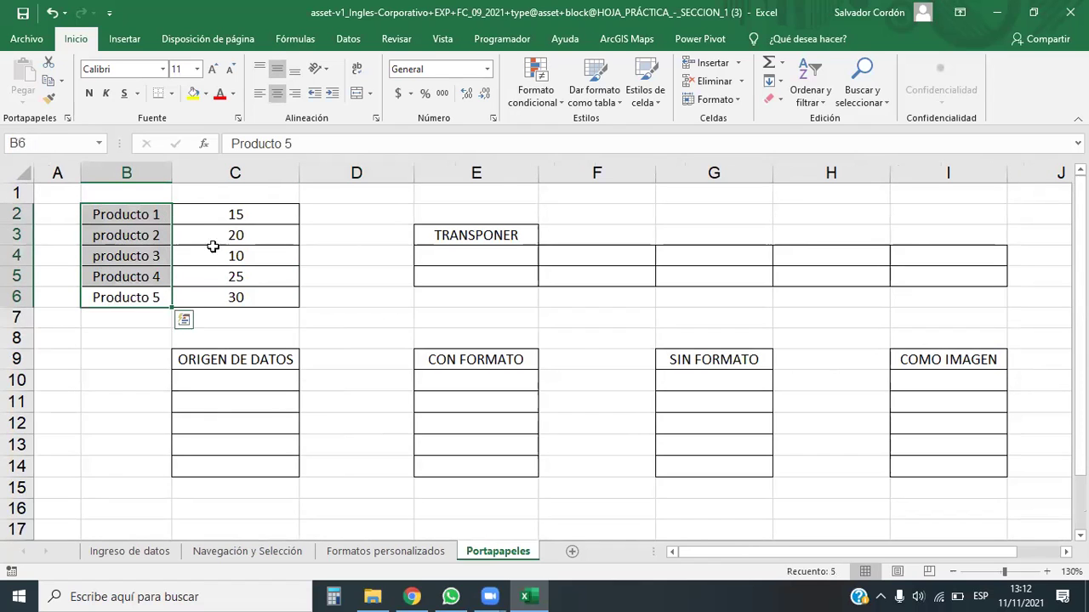
key(ctrl+c)
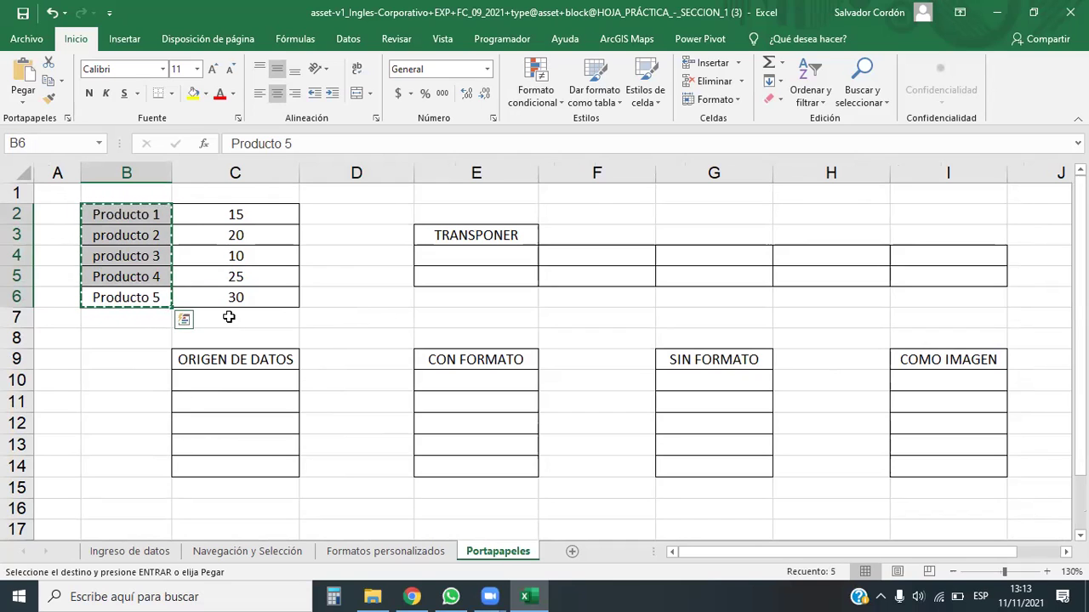
Cancel and recopy Producto 1 to Producto 5 from B2:B6 several times
key(Escape)
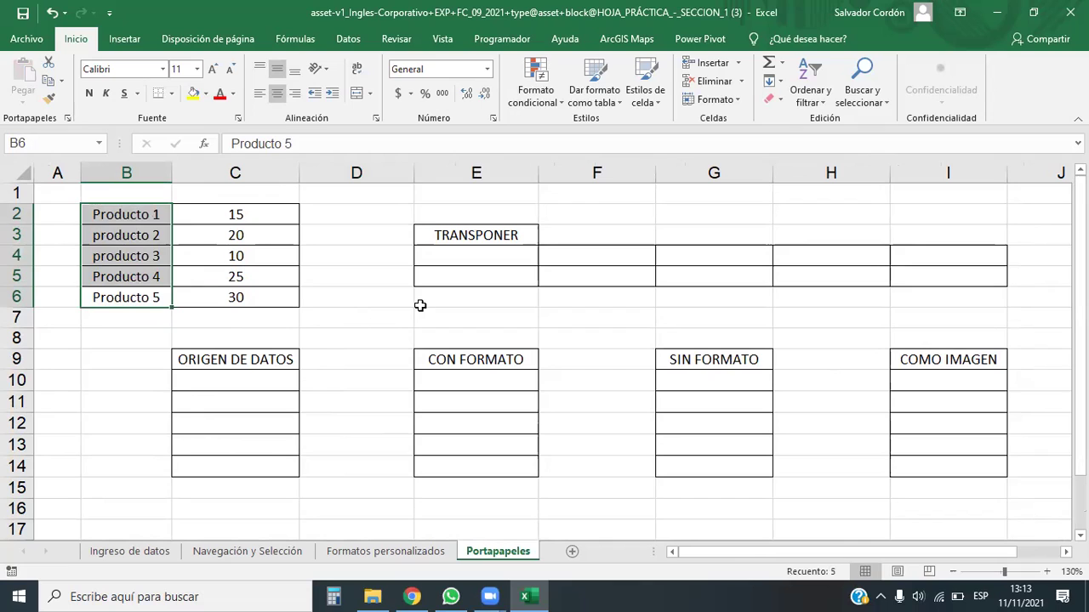
click(419, 305)
drag(126, 214, 124, 295)
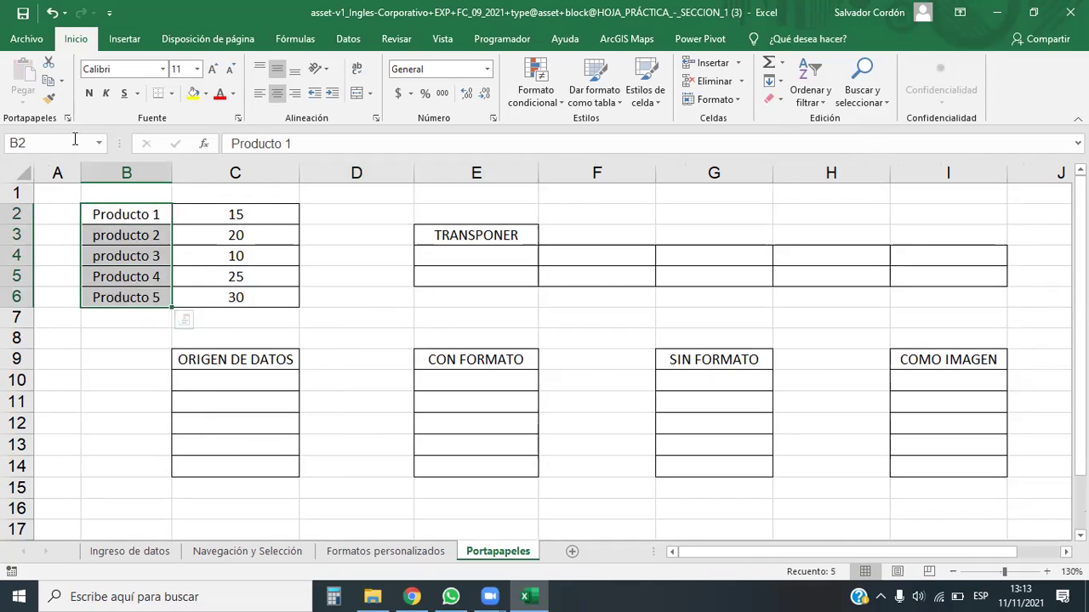
click(49, 82)
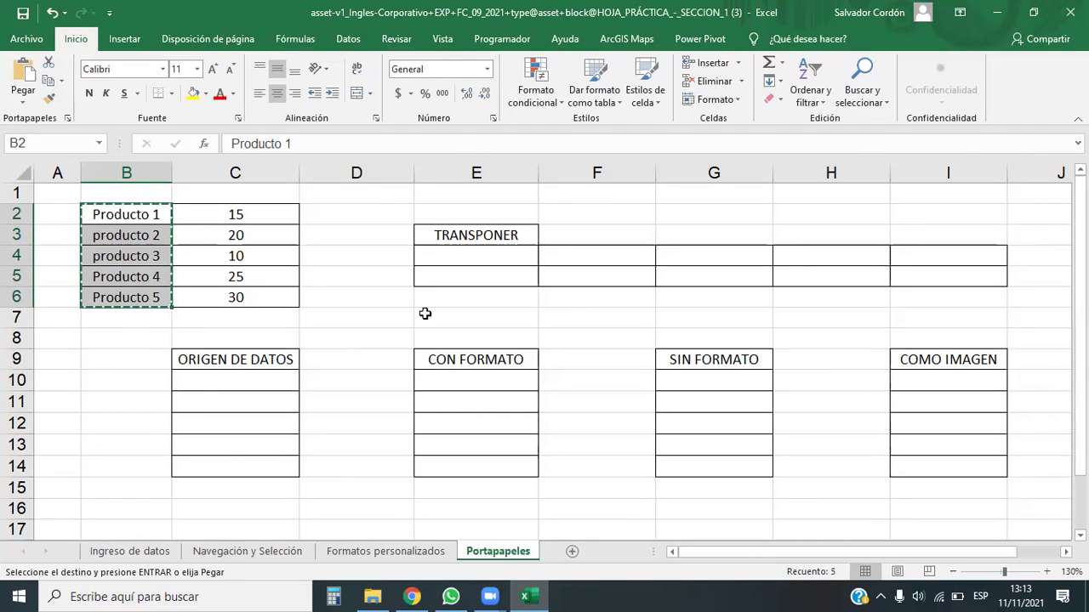
key(Escape)
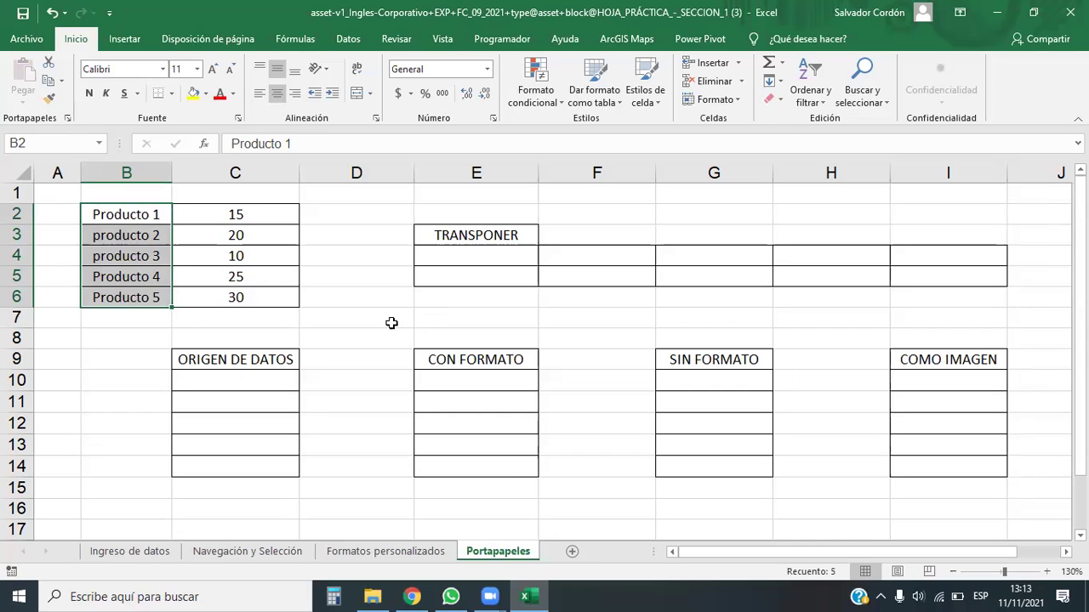
click(189, 345)
drag(128, 216, 119, 296)
key(ctrl+c)
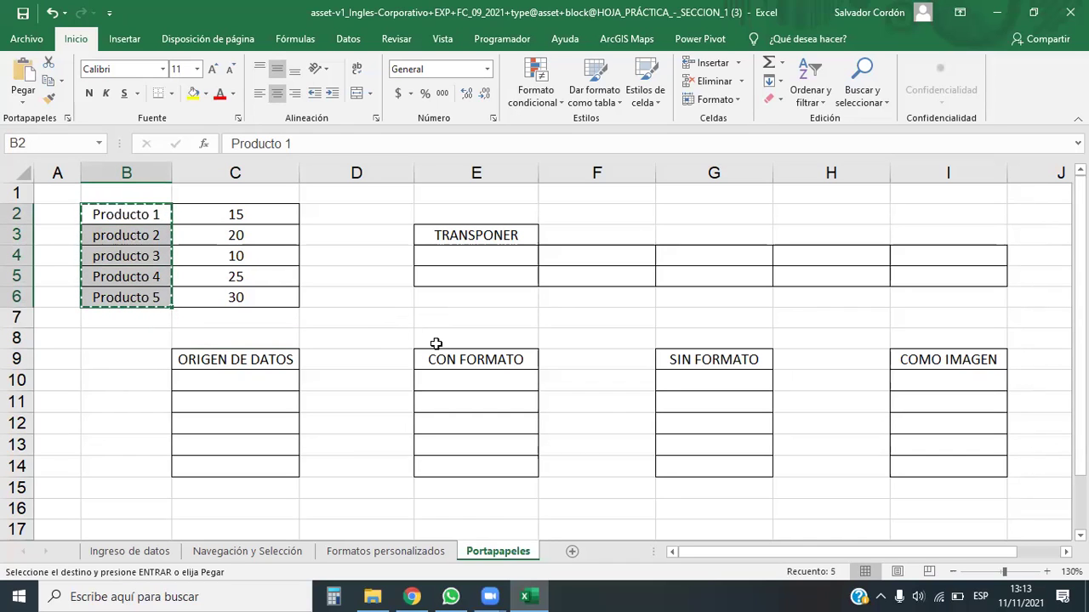
Copy the quantities 15 to 30 in C2:C6, then cancel that copy
drag(215, 212, 228, 296)
click(462, 311)
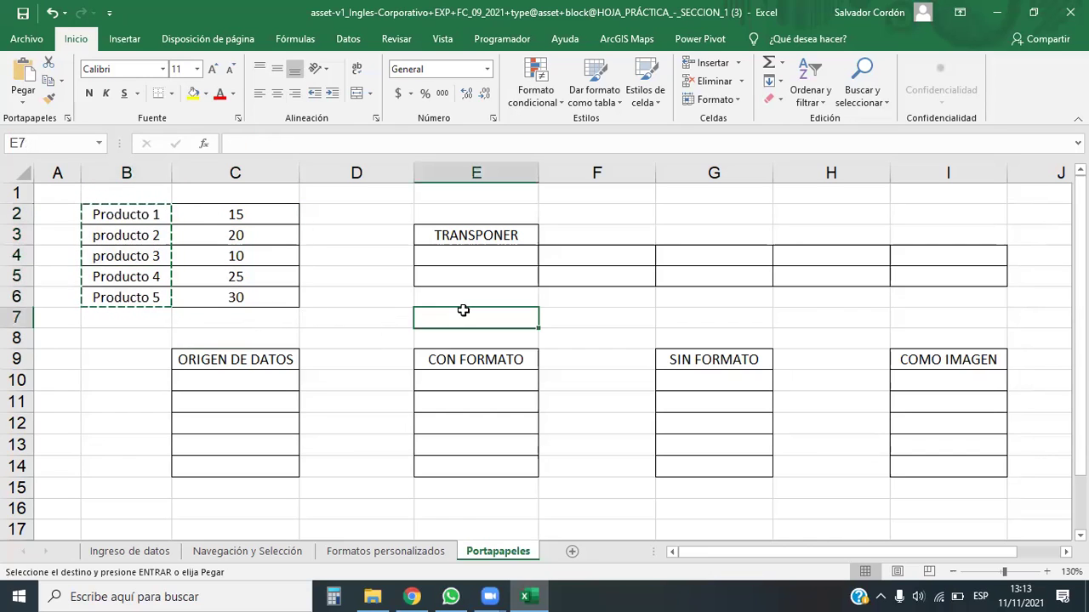
click(213, 218)
drag(213, 217, 245, 297)
key(ctrl+c)
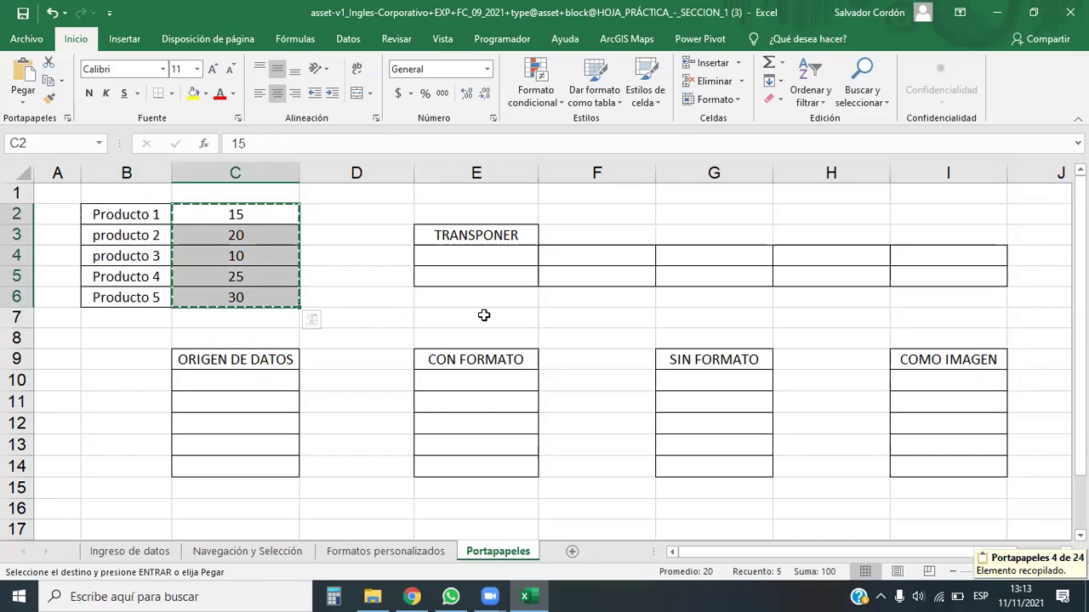
click(484, 314)
key(Escape)
Copy the five product names in column B again
drag(128, 214, 156, 301)
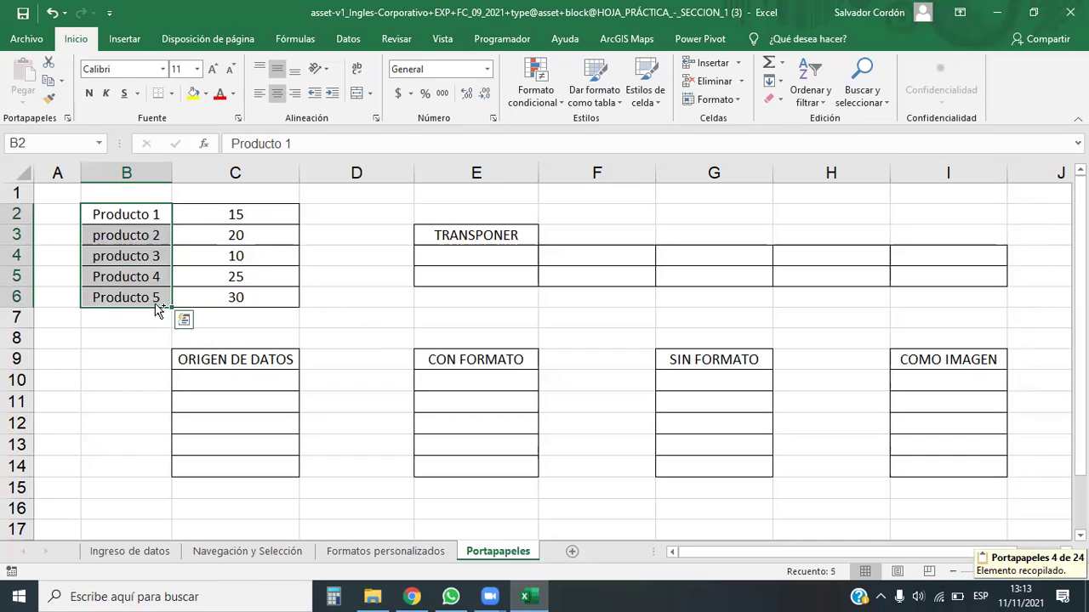
key(ctrl+c)
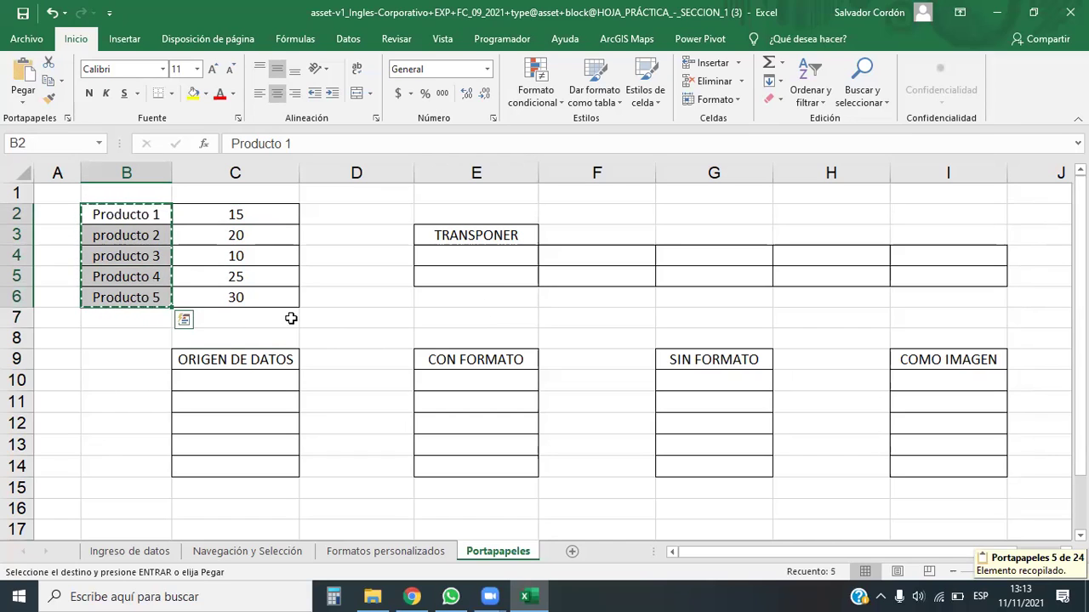
key(Escape)
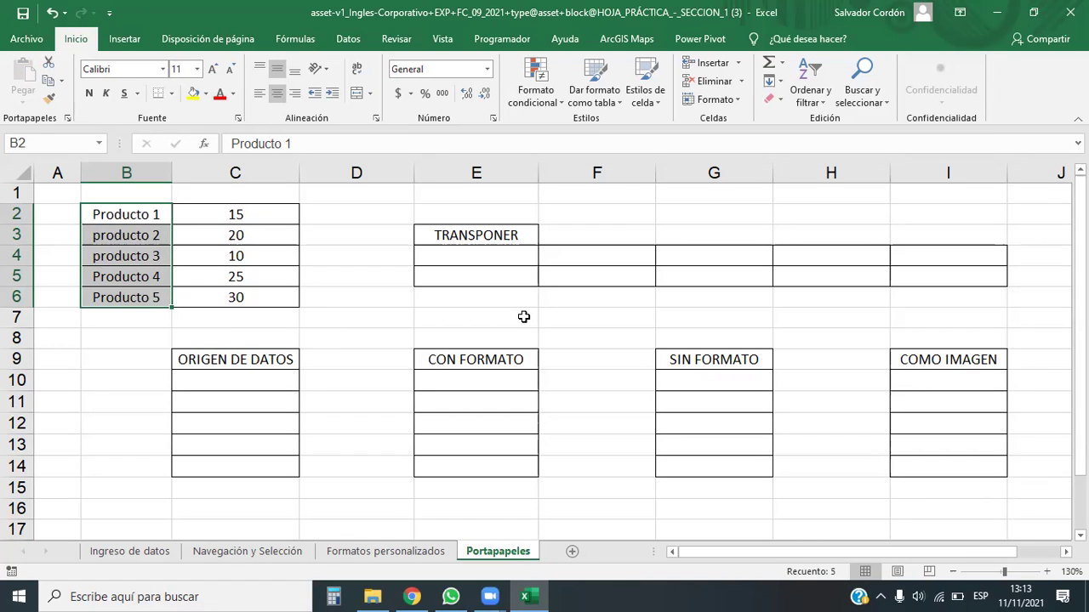
key(ctrl+c)
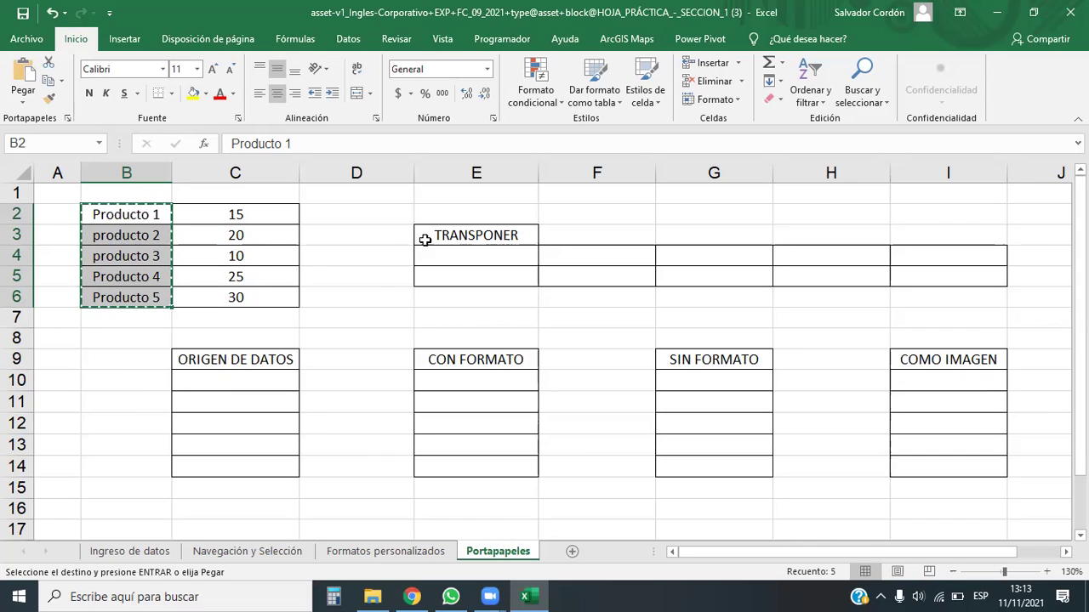
Mark row 4 of the TRANSPONER table as the destination and cancel the copy
click(462, 259)
drag(691, 236, 992, 250)
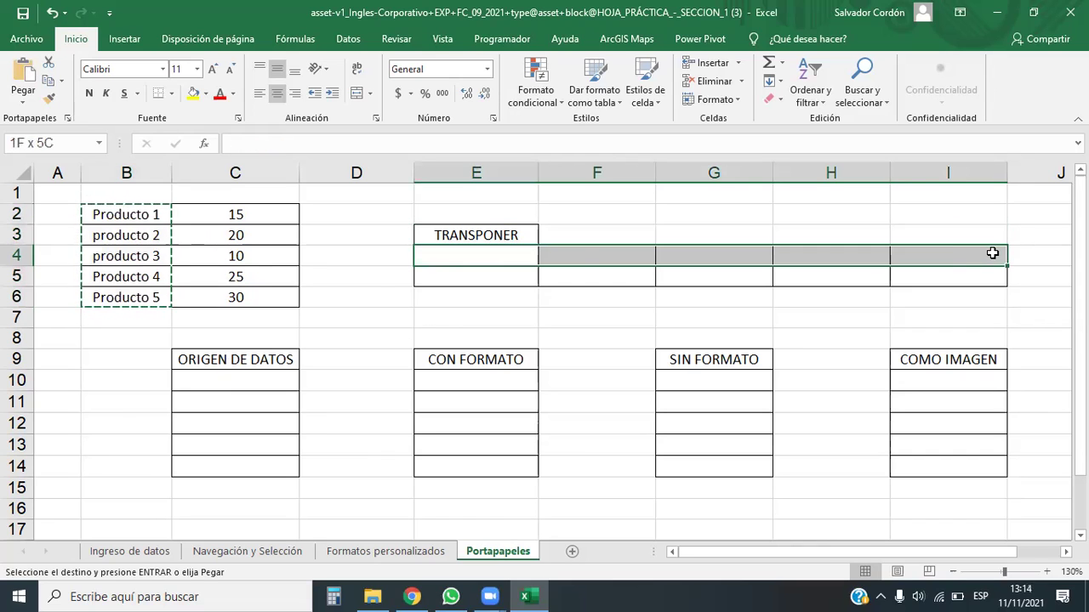
click(390, 357)
key(Escape)
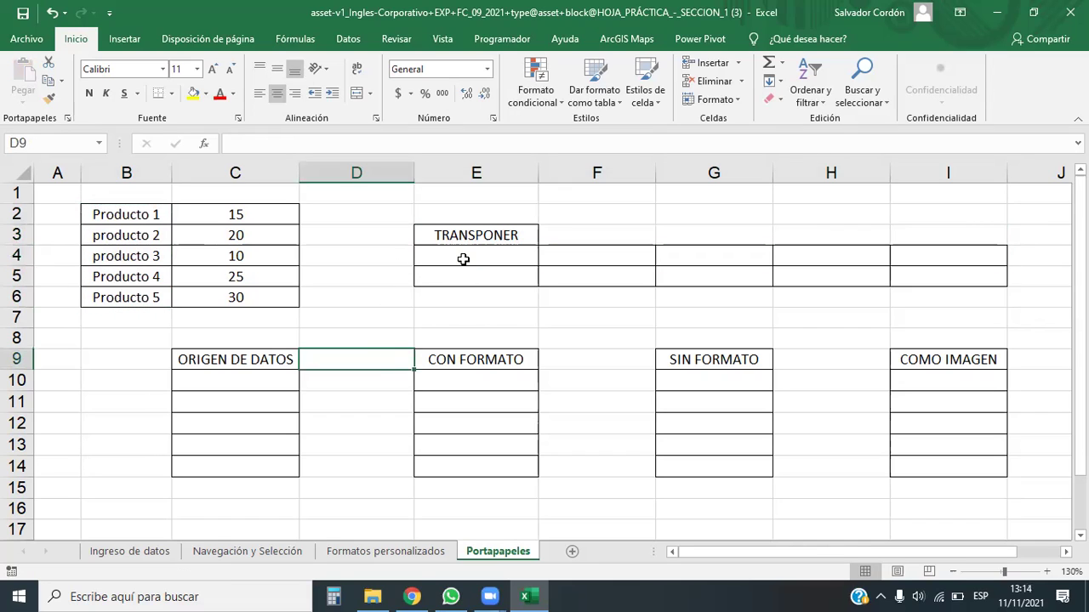
click(491, 238)
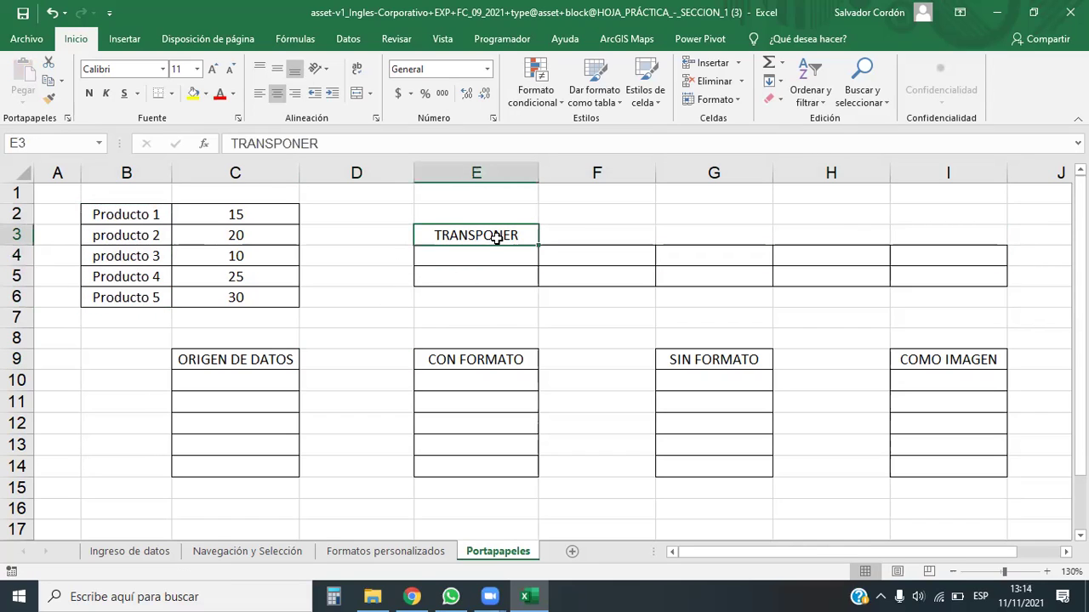
click(502, 303)
click(464, 232)
Recopy Producto 1 to Producto 5 from B2:B6 and pick E4 as the destination
drag(150, 214, 158, 298)
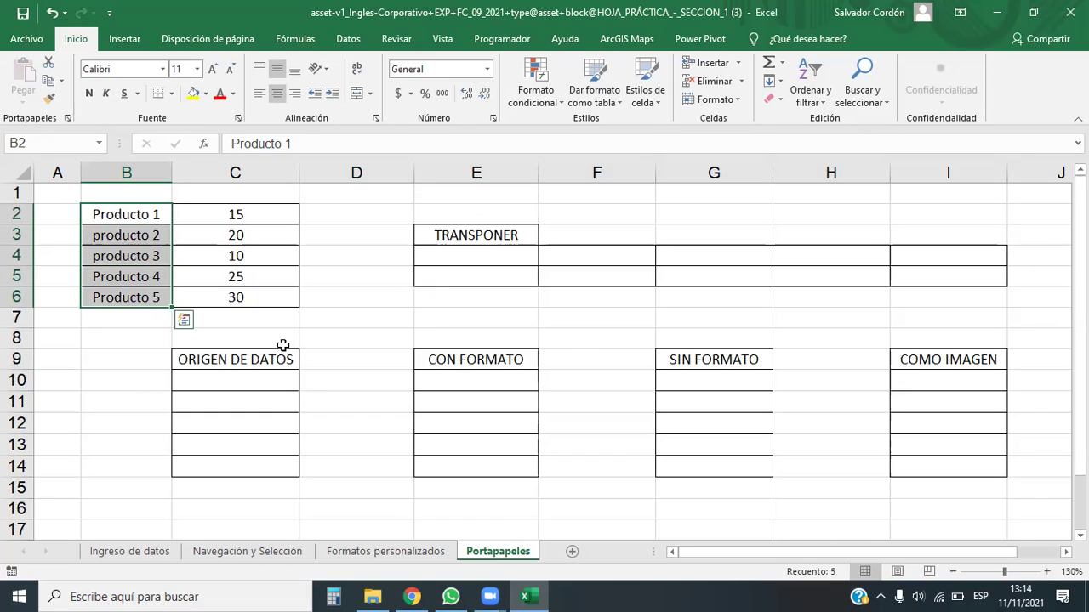
click(381, 323)
drag(442, 261, 975, 258)
click(605, 310)
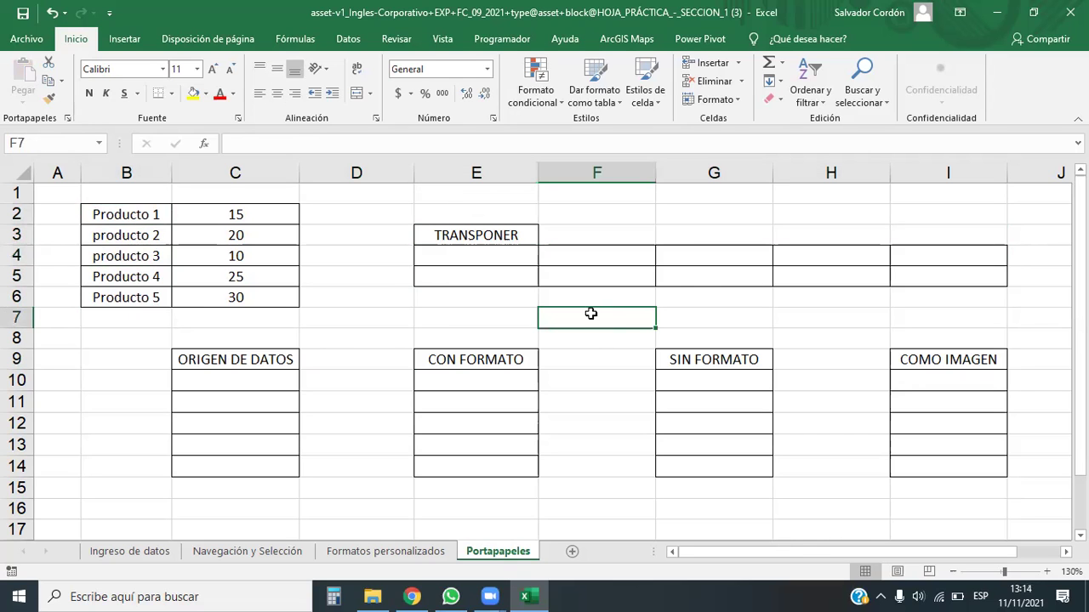
scroll(540, 321, down, 1)
scroll(541, 324, up, 1)
drag(146, 214, 147, 296)
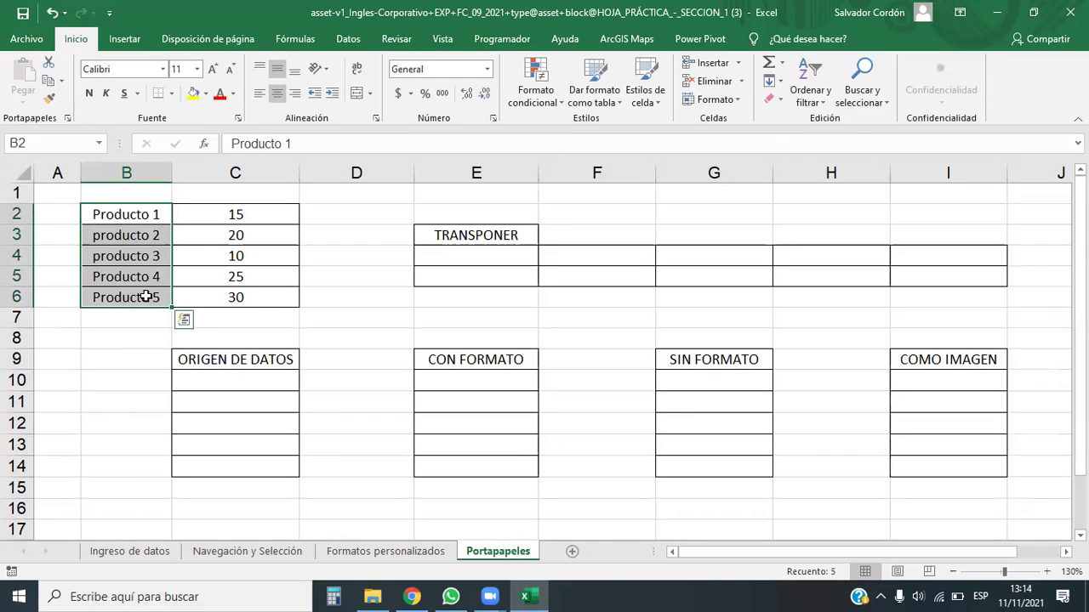
key(ctrl+c)
click(470, 254)
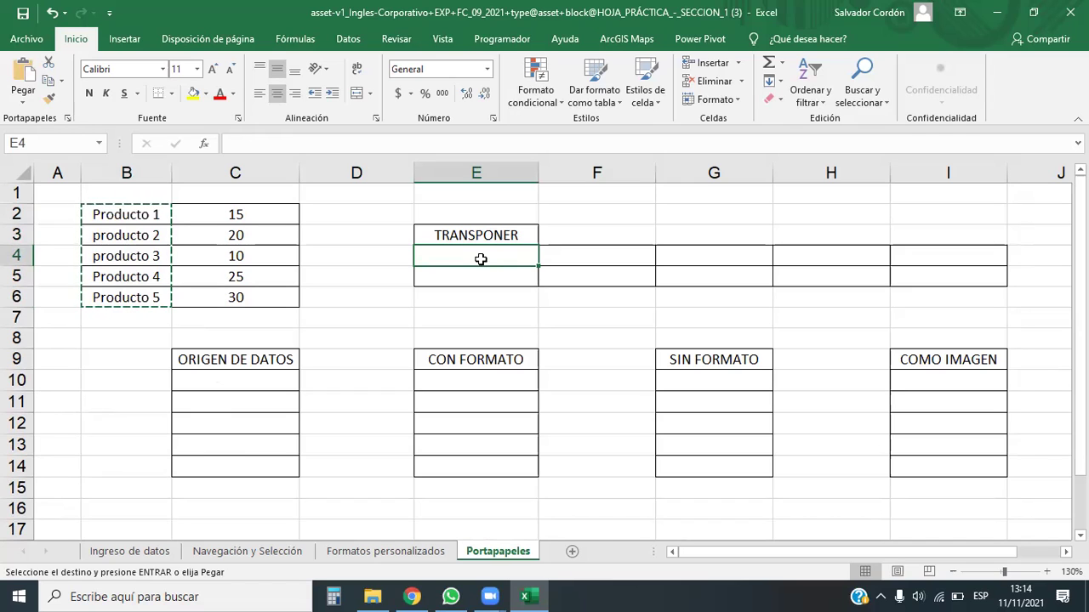
right_click(480, 260)
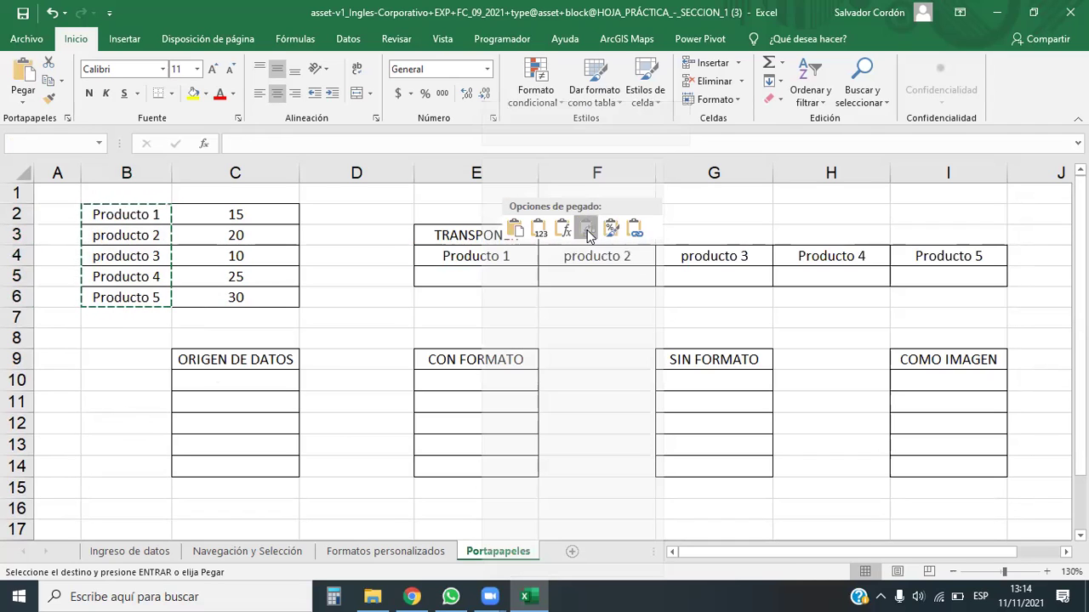
click(636, 228)
drag(451, 253, 961, 255)
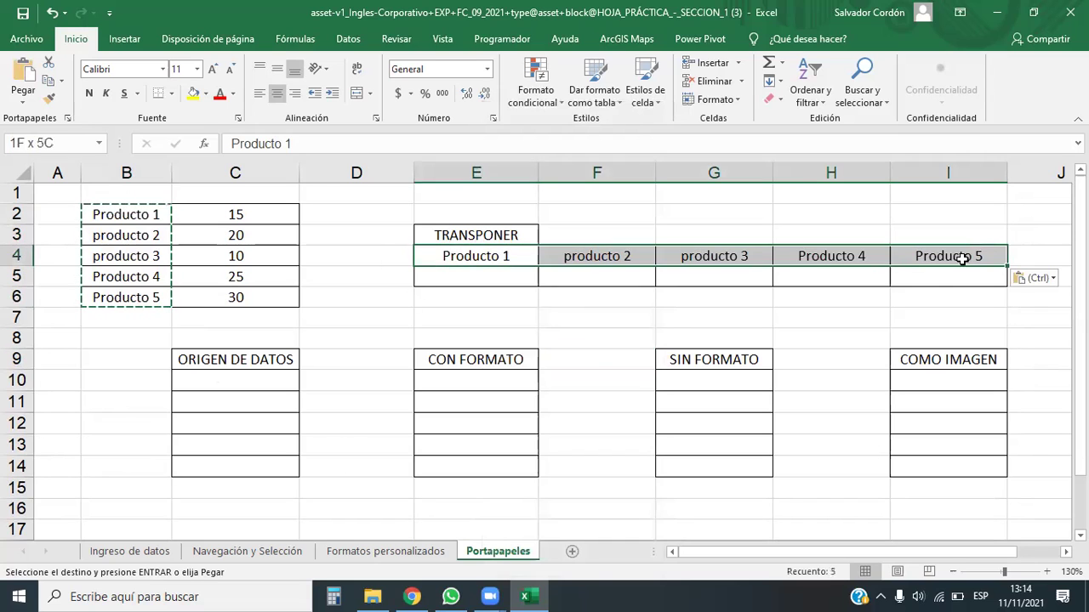
click(880, 298)
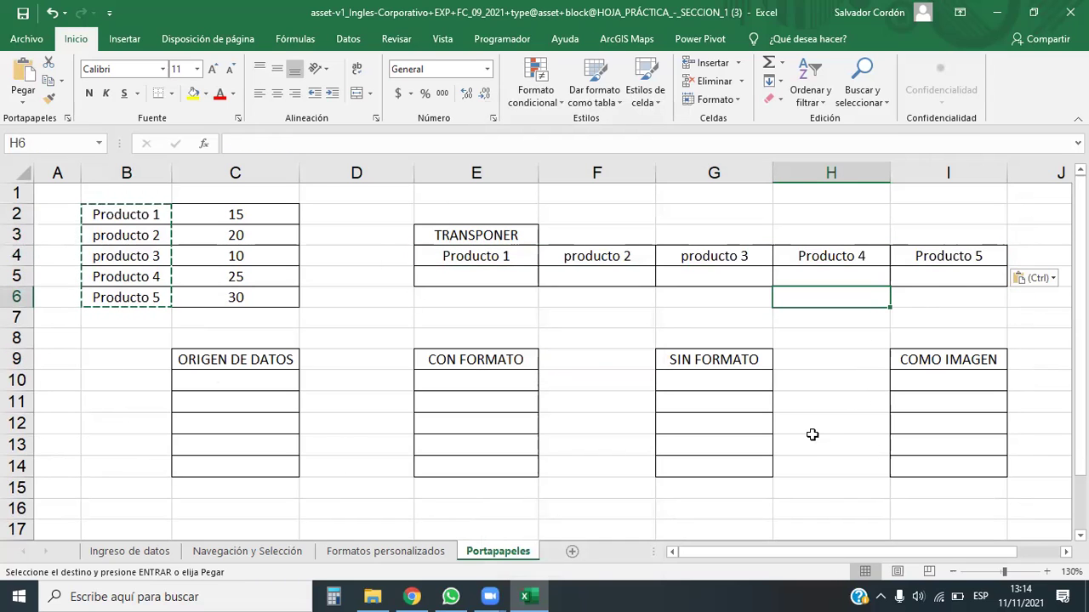
key(Escape)
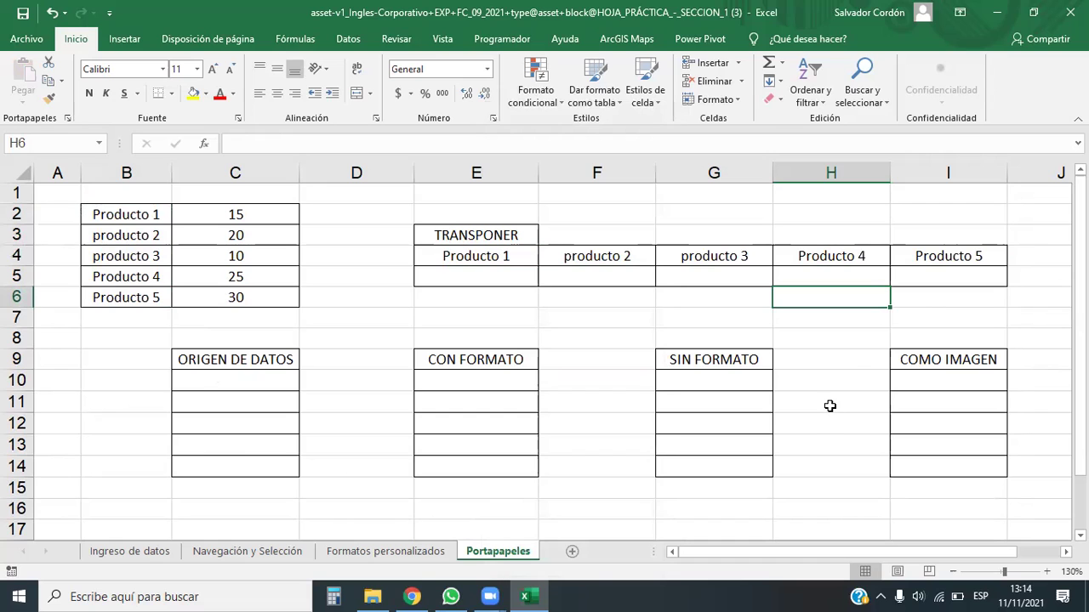
key(ctrl+z)
drag(164, 214, 162, 295)
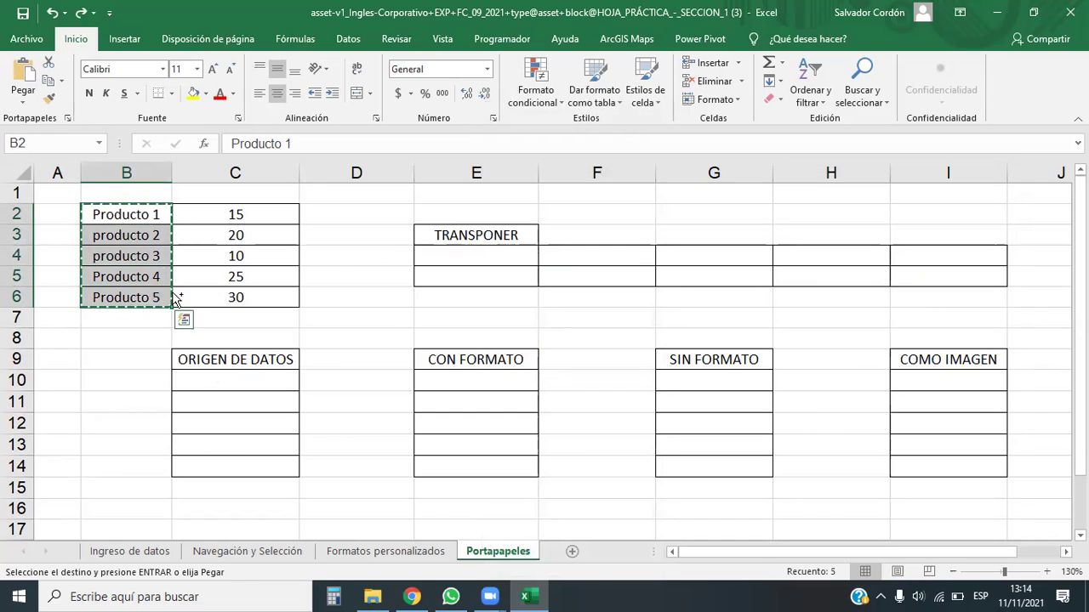
right_click(479, 256)
click(587, 235)
click(892, 294)
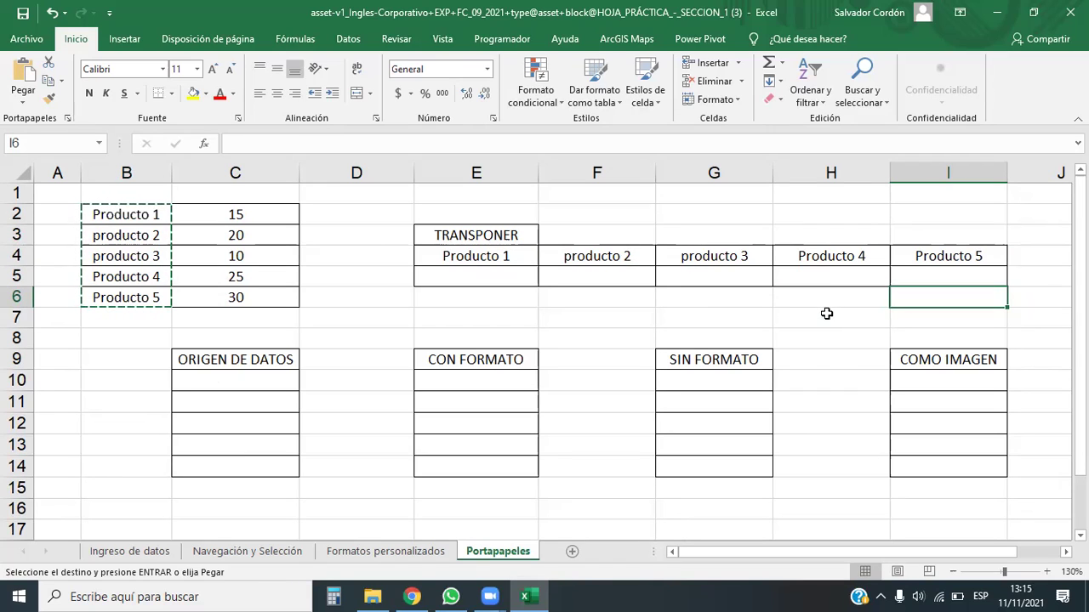
key(ctrl+z)
click(434, 338)
key(Escape)
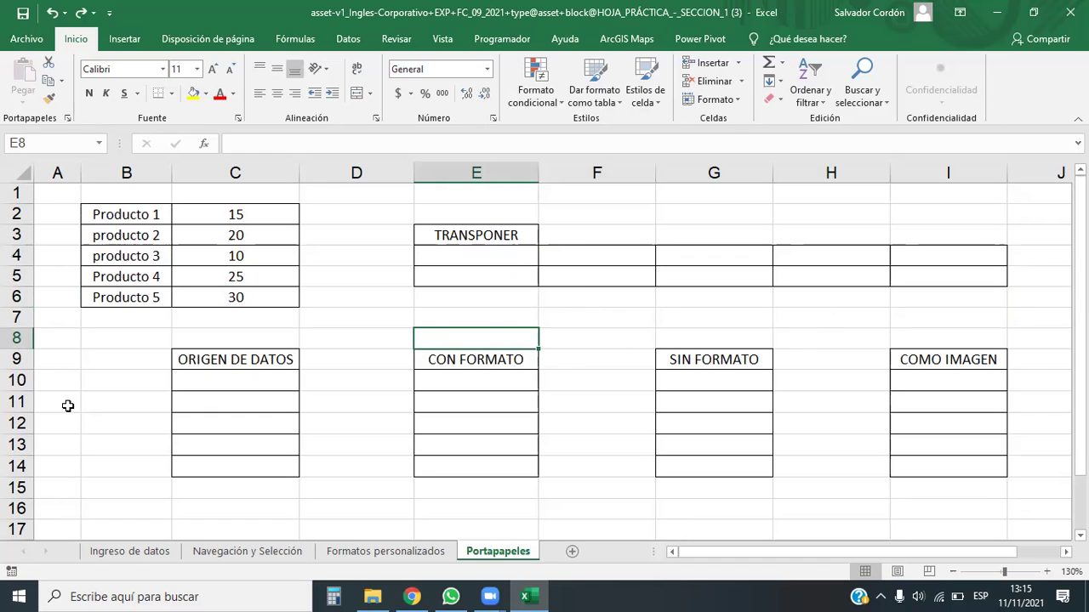
Paste B2:B6 into E4 and apply the Transponer paste option to fill E4:I4
drag(147, 211, 141, 295)
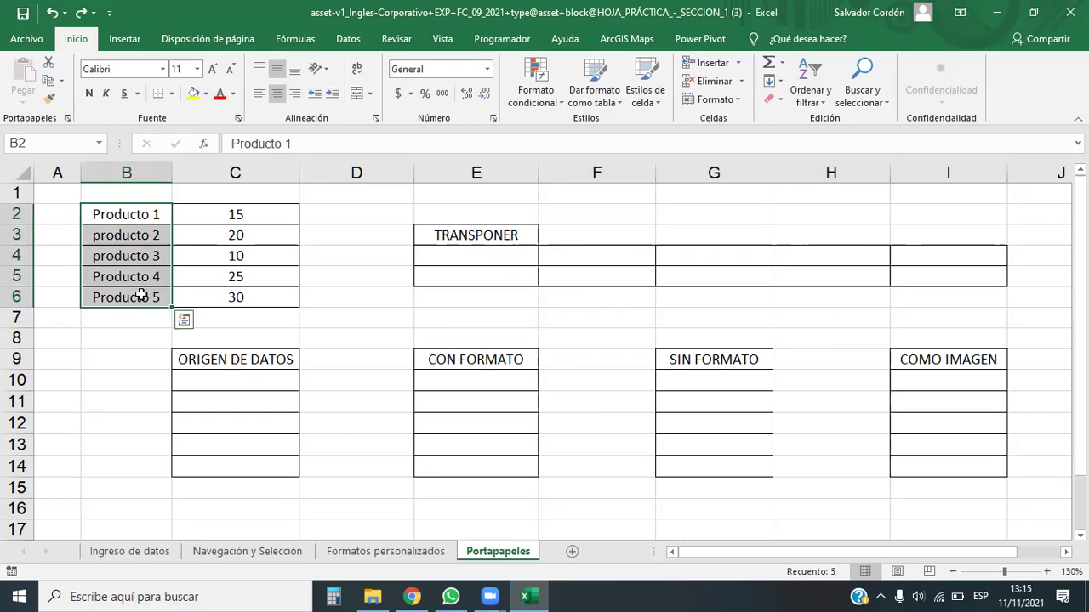
key(ctrl+c)
click(184, 319)
click(477, 253)
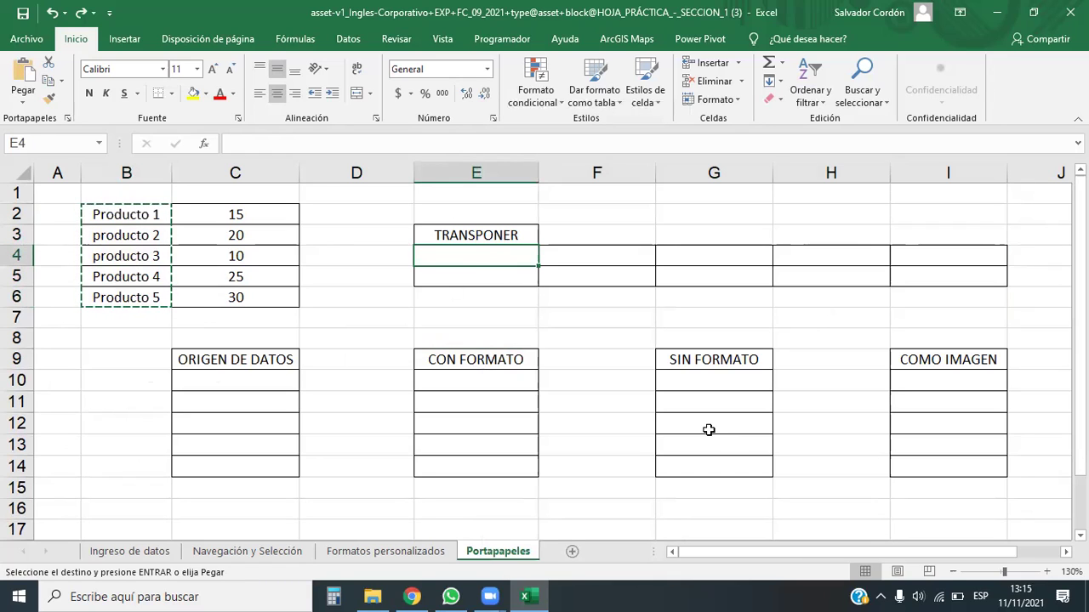
key(ctrl+v)
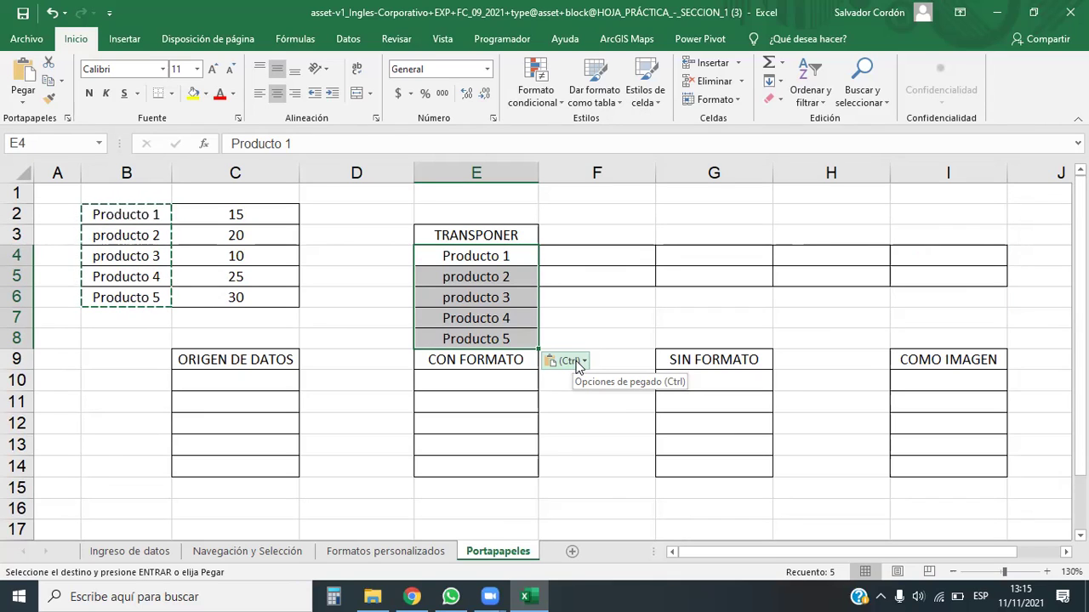
click(585, 364)
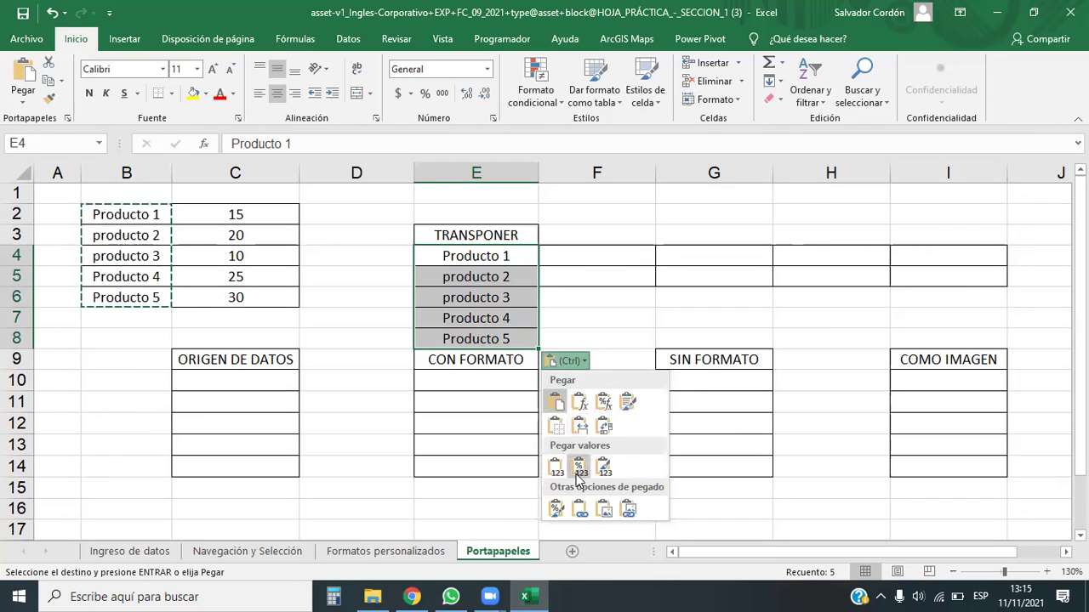
click(604, 427)
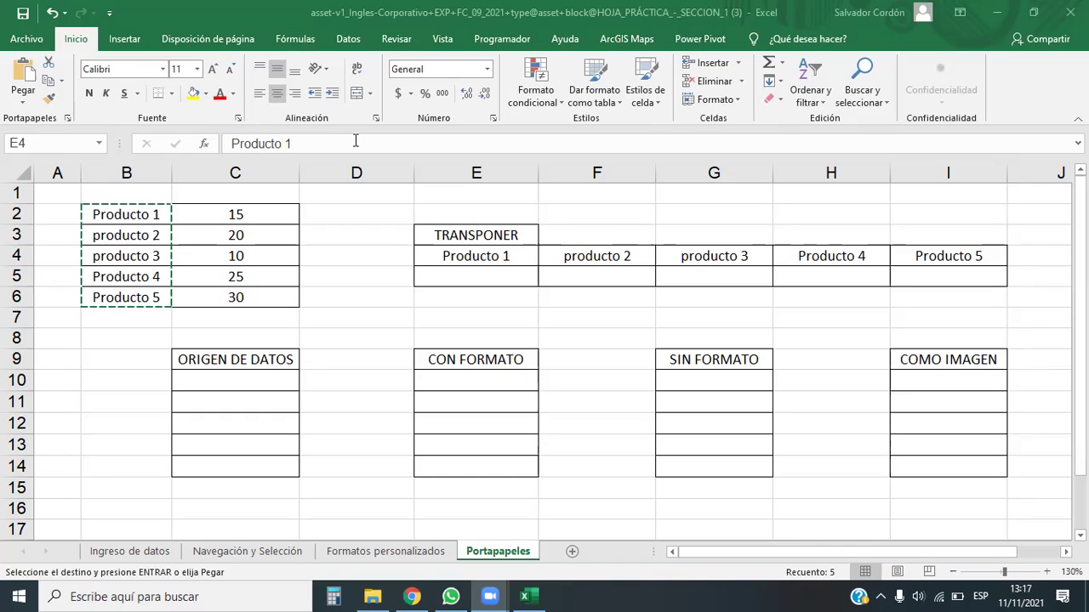
drag(500, 257, 939, 251)
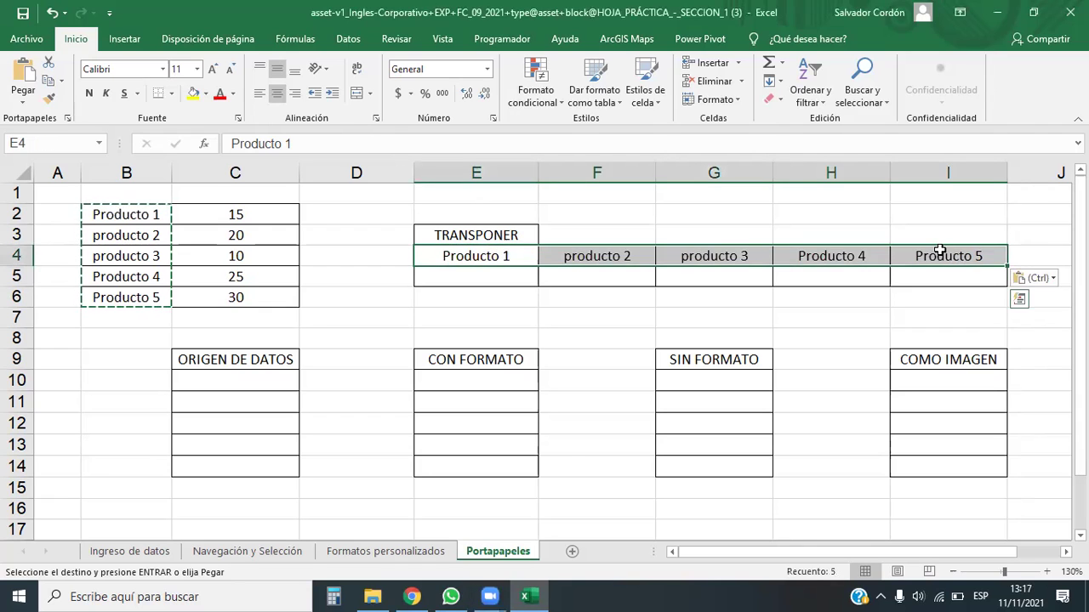
key(ctrl+z)
click(345, 327)
drag(141, 214, 150, 297)
key(ctrl+c)
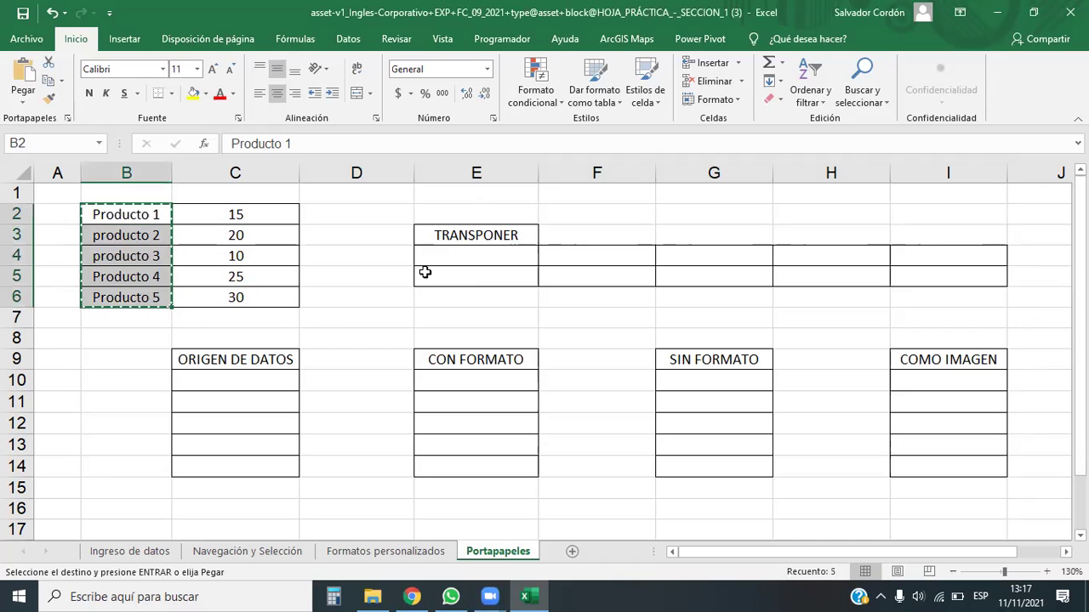
click(456, 257)
right_click(456, 256)
click(516, 230)
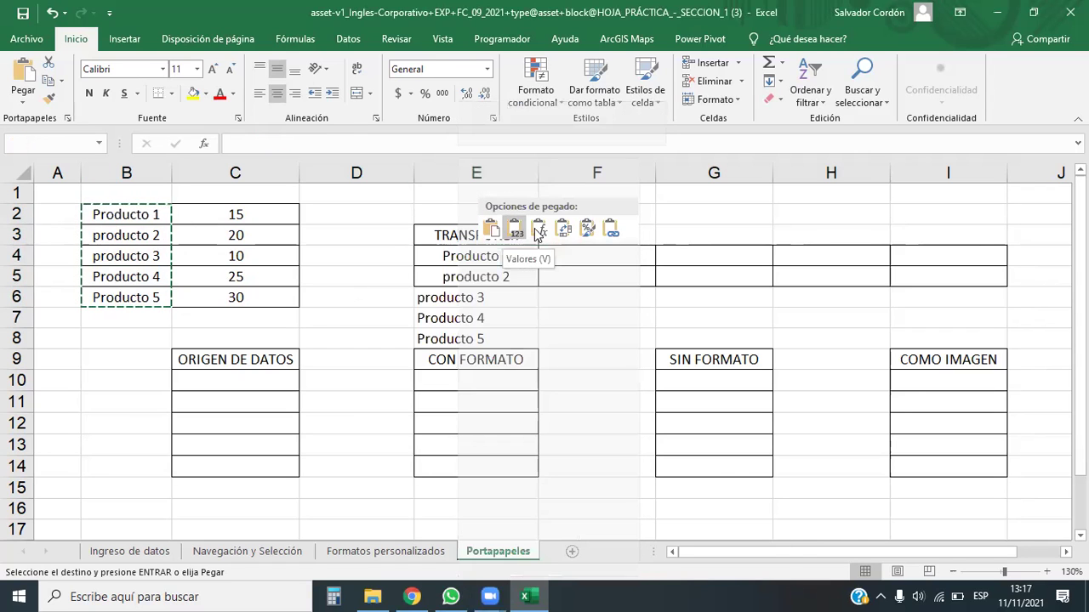
click(563, 228)
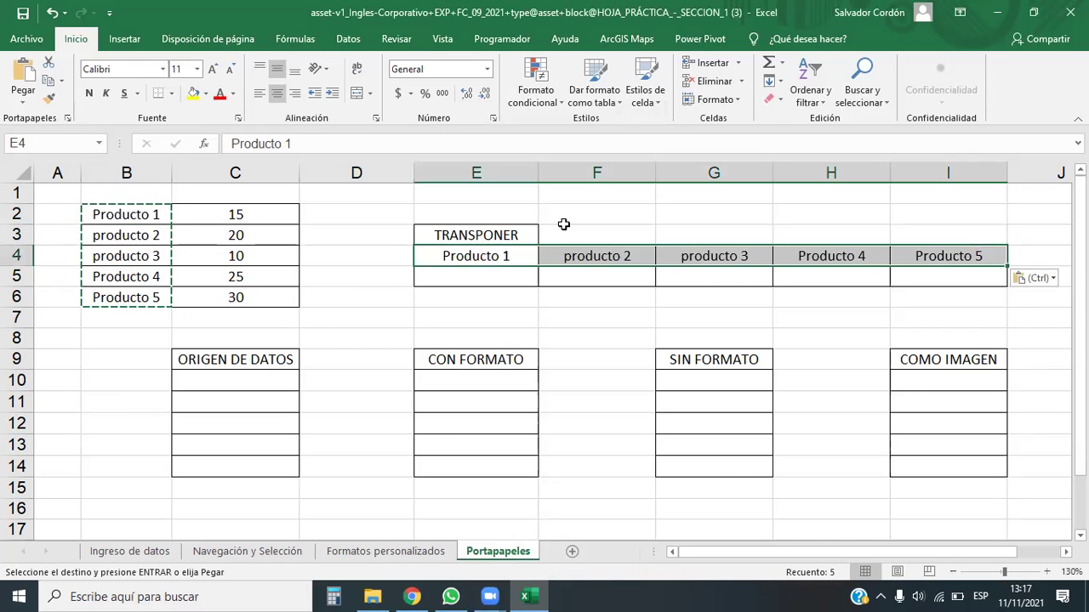
click(518, 292)
key(ctrl+z)
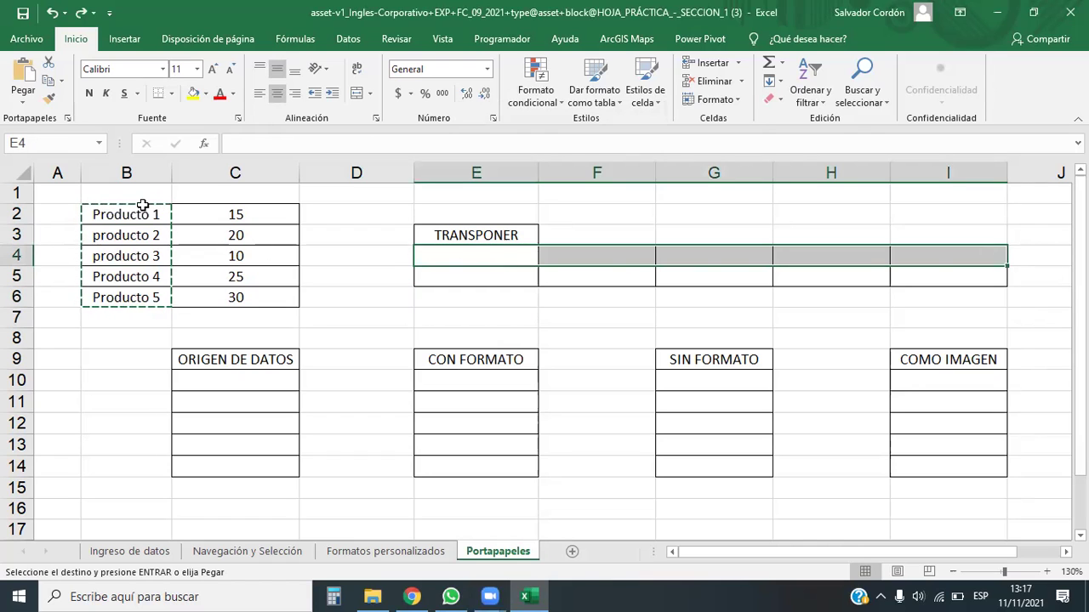
click(475, 254)
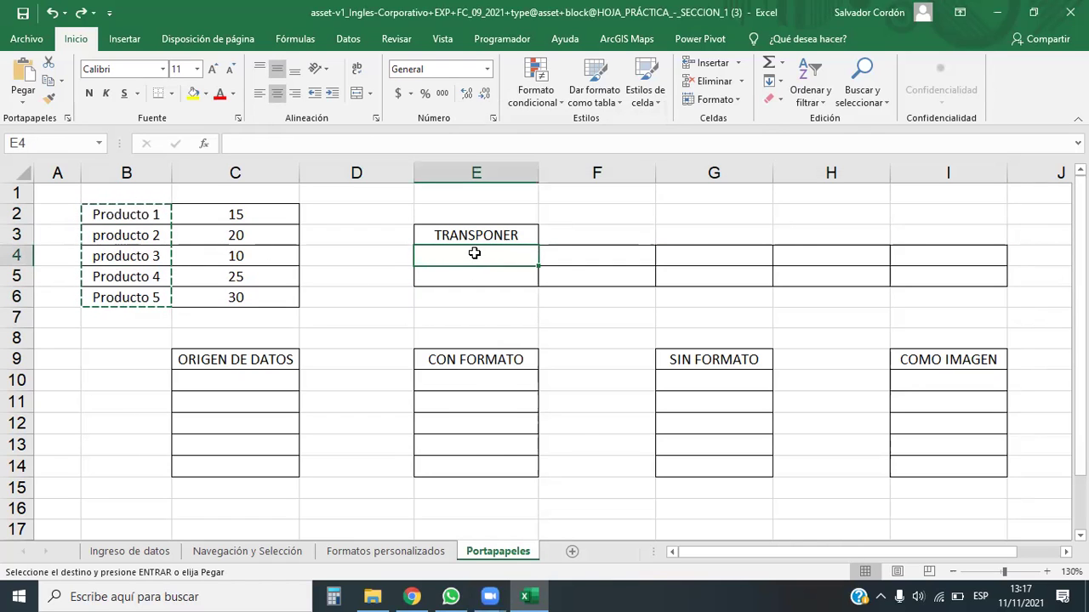
right_click(475, 254)
click(581, 228)
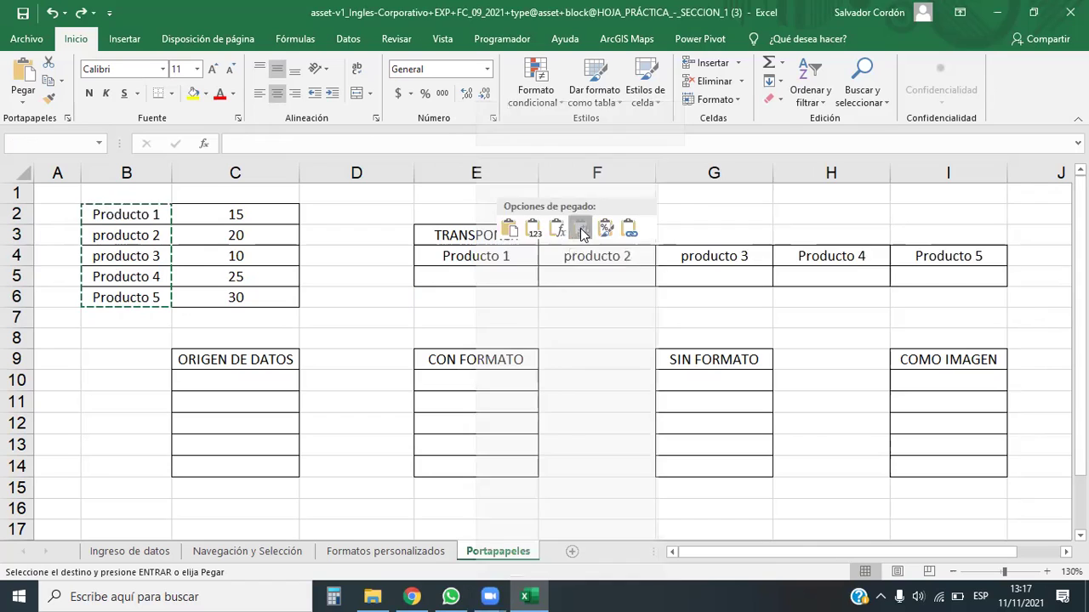
click(563, 317)
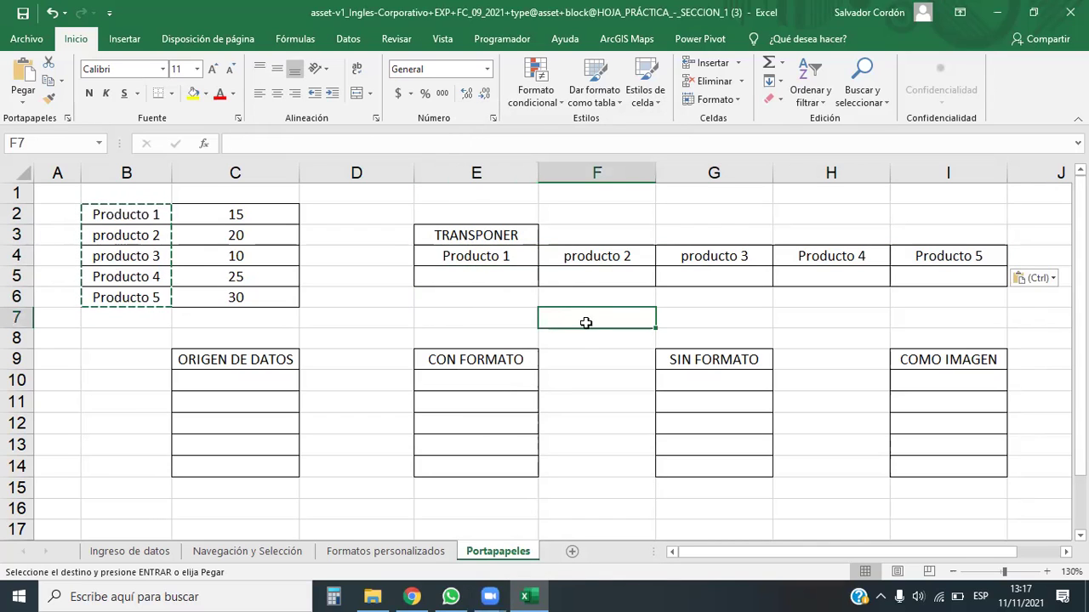
key(ctrl+z)
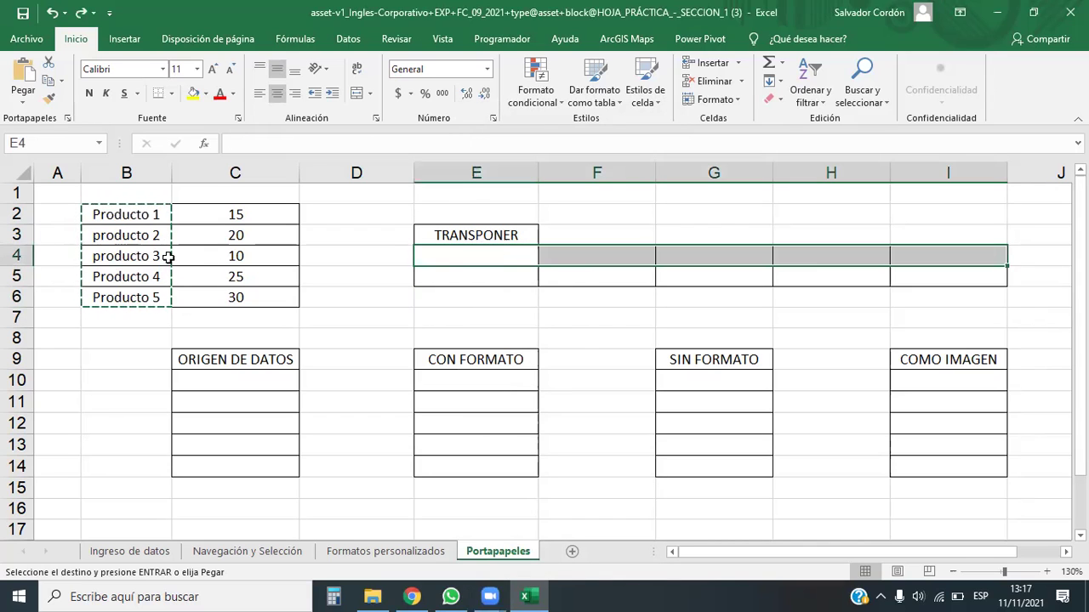
click(470, 256)
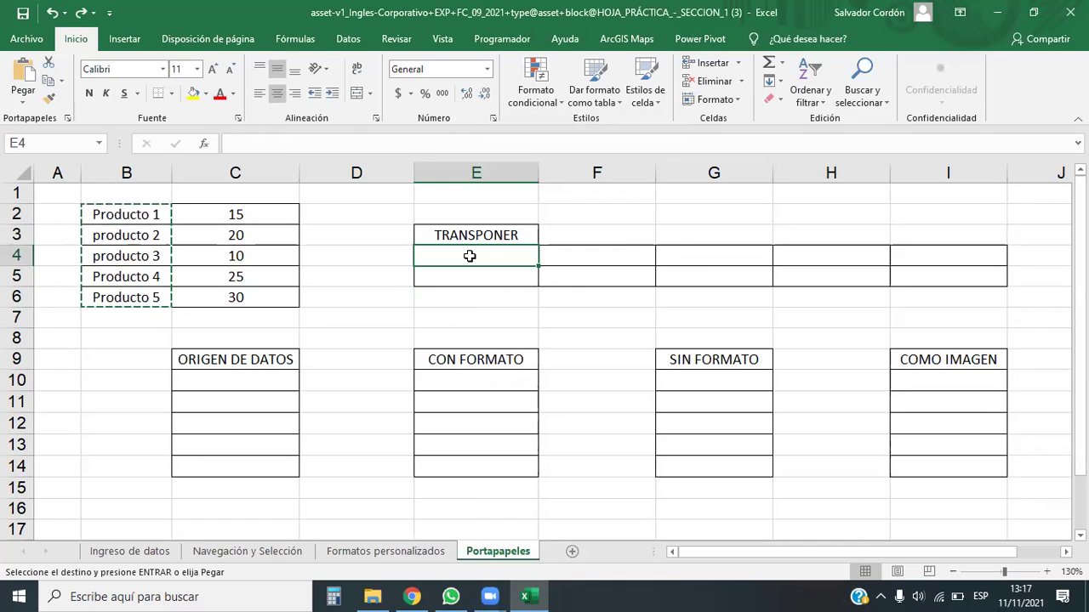
key(ctrl+v)
key(ctrl)
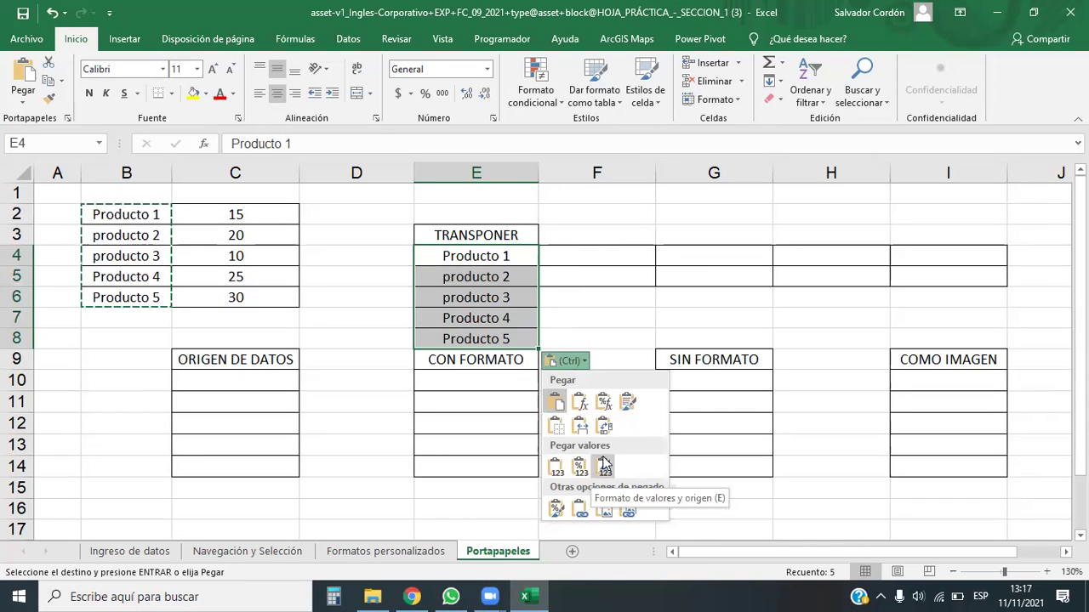
click(604, 426)
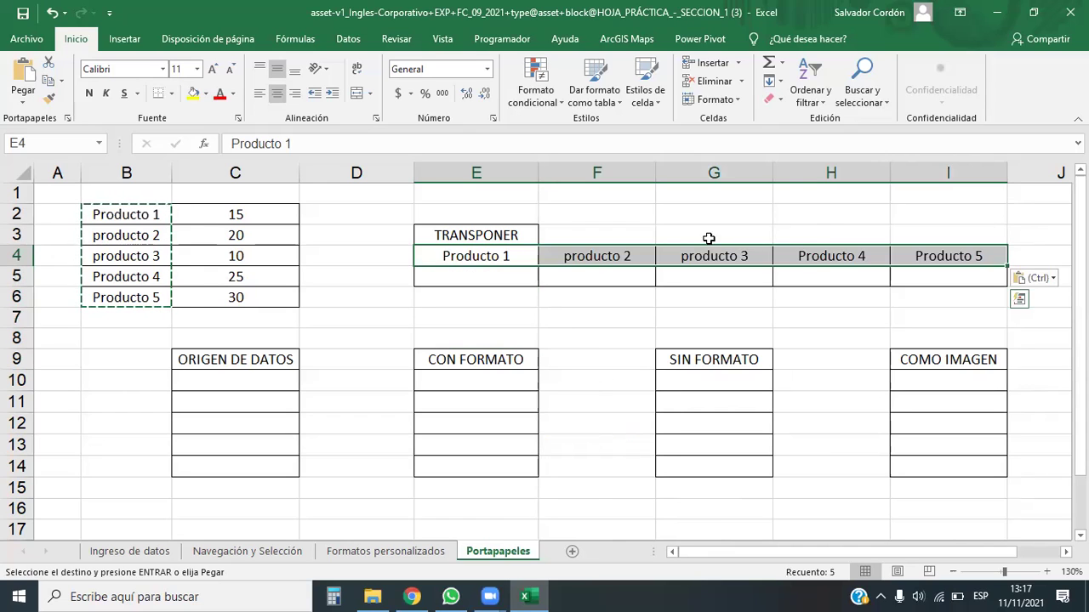
click(575, 298)
drag(508, 255, 952, 256)
key(ctrl+v)
key(ctrl+z)
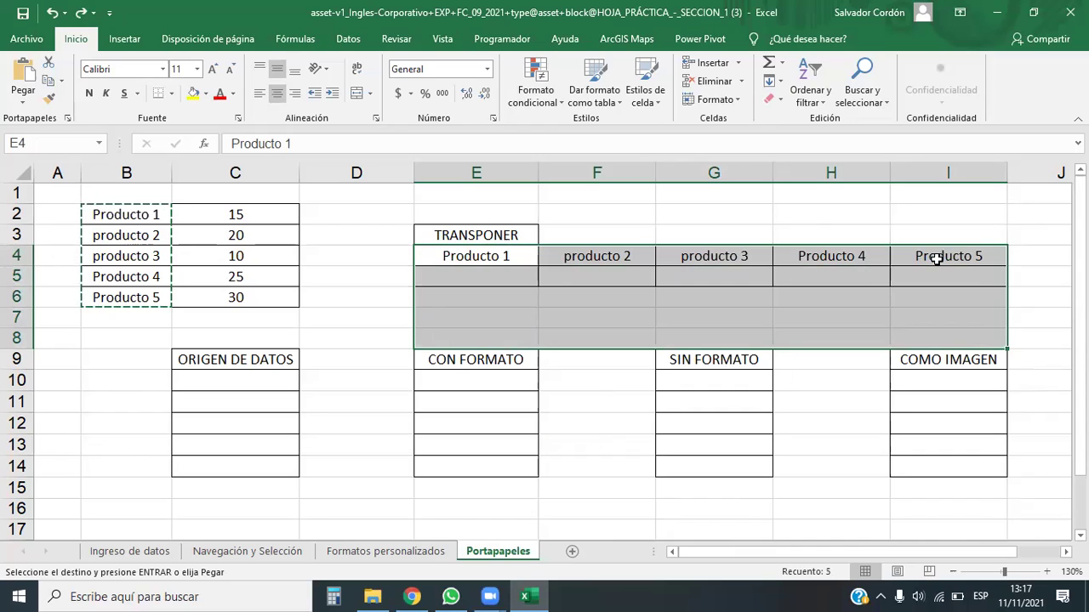
key(ctrl+z)
click(723, 281)
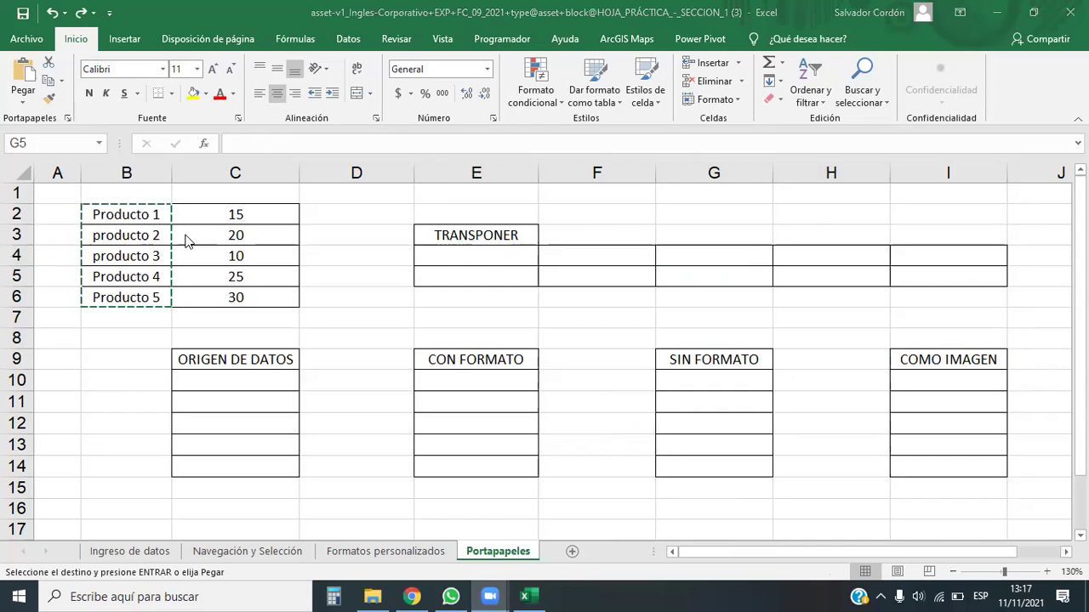
drag(136, 212, 166, 293)
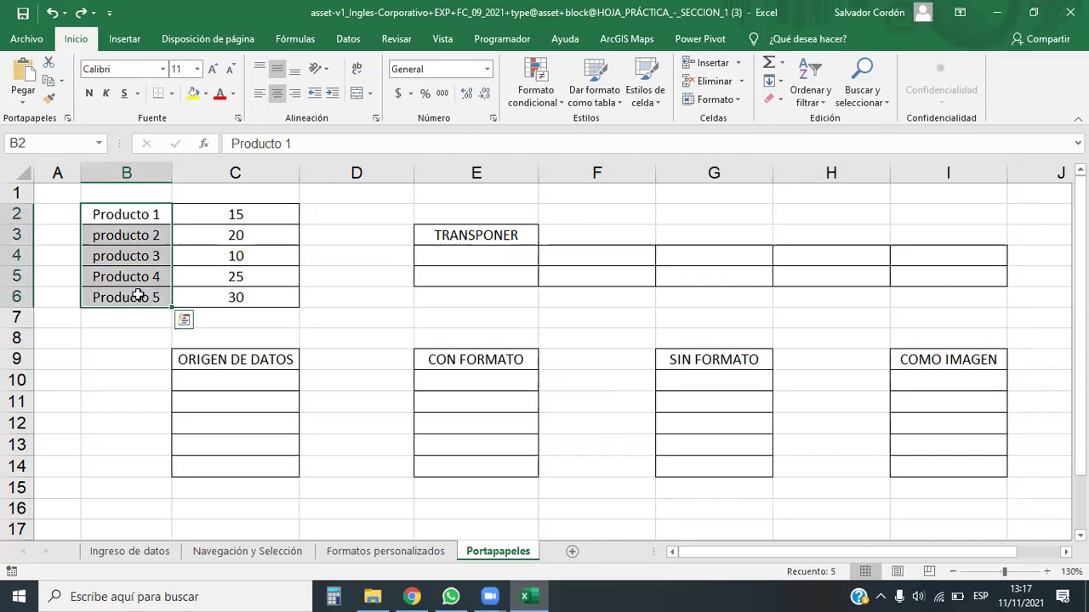
click(483, 259)
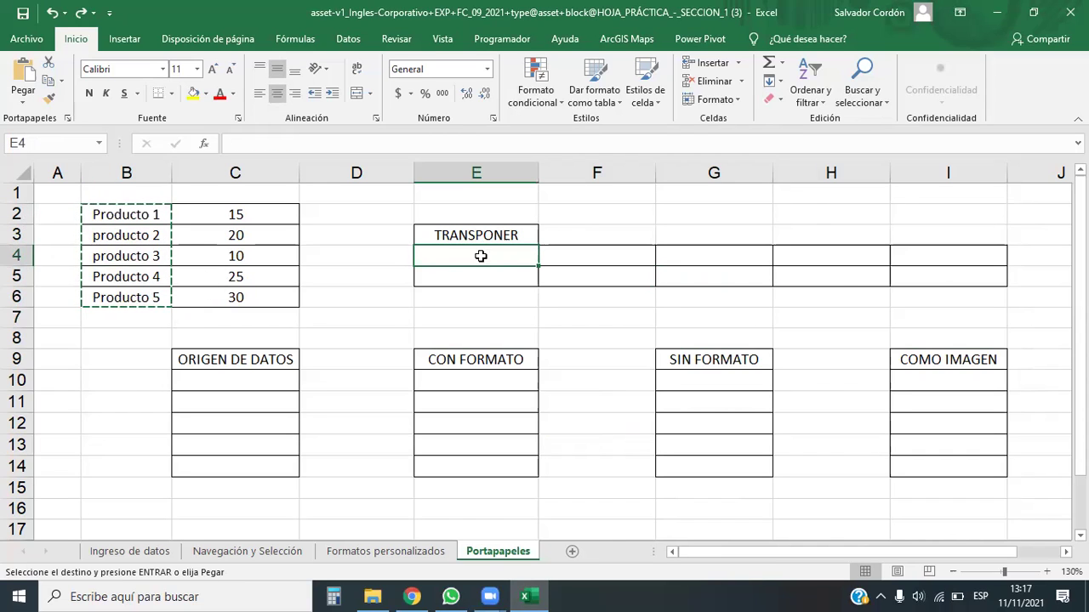
Paste the product names into E4 via Pegado especial with Transponer ticked
click(23, 104)
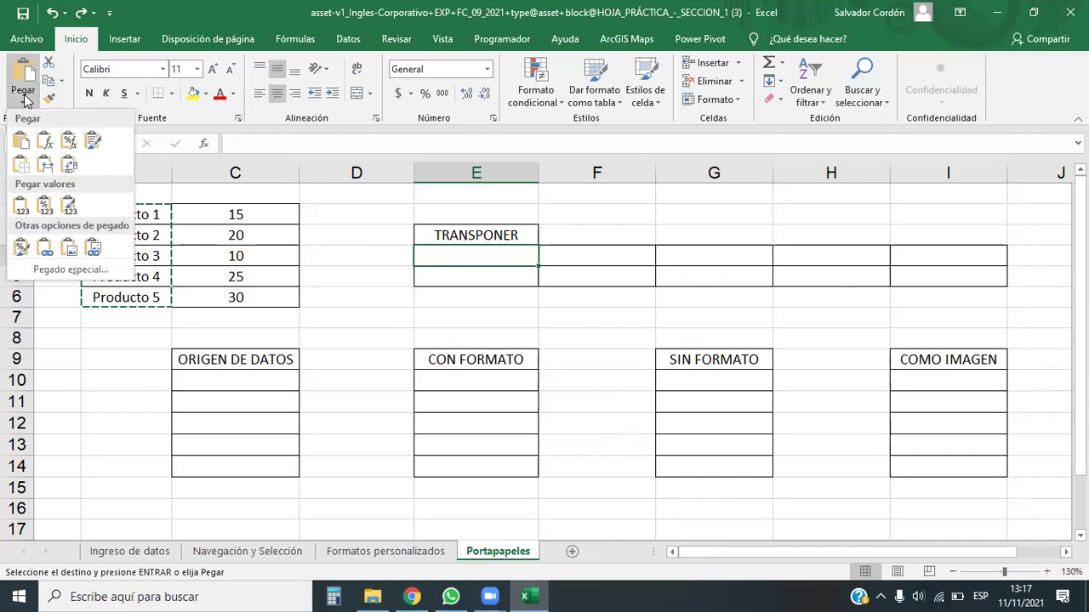
click(70, 271)
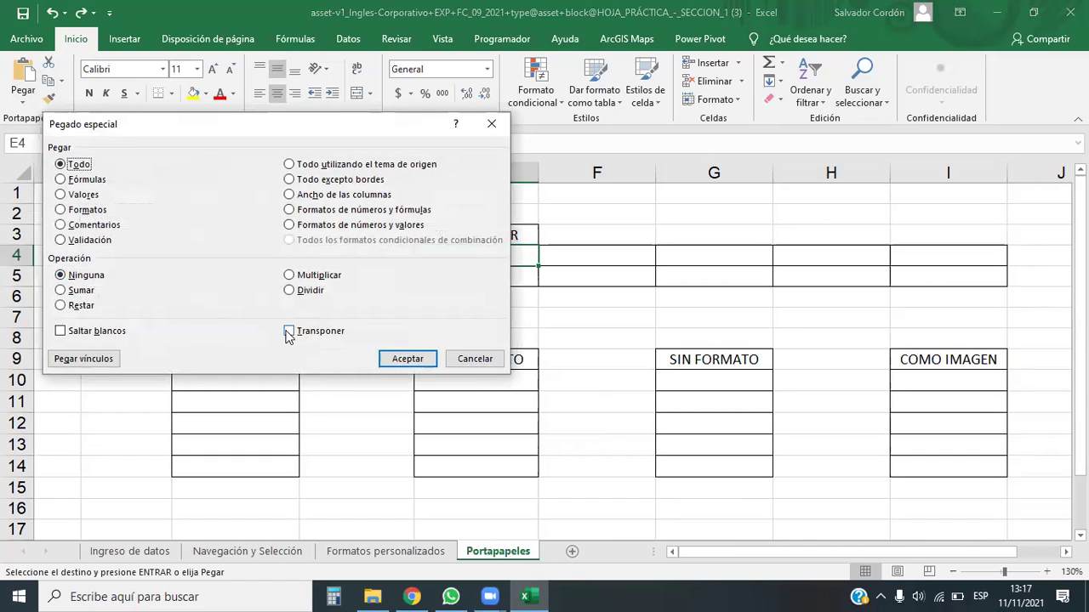
click(290, 331)
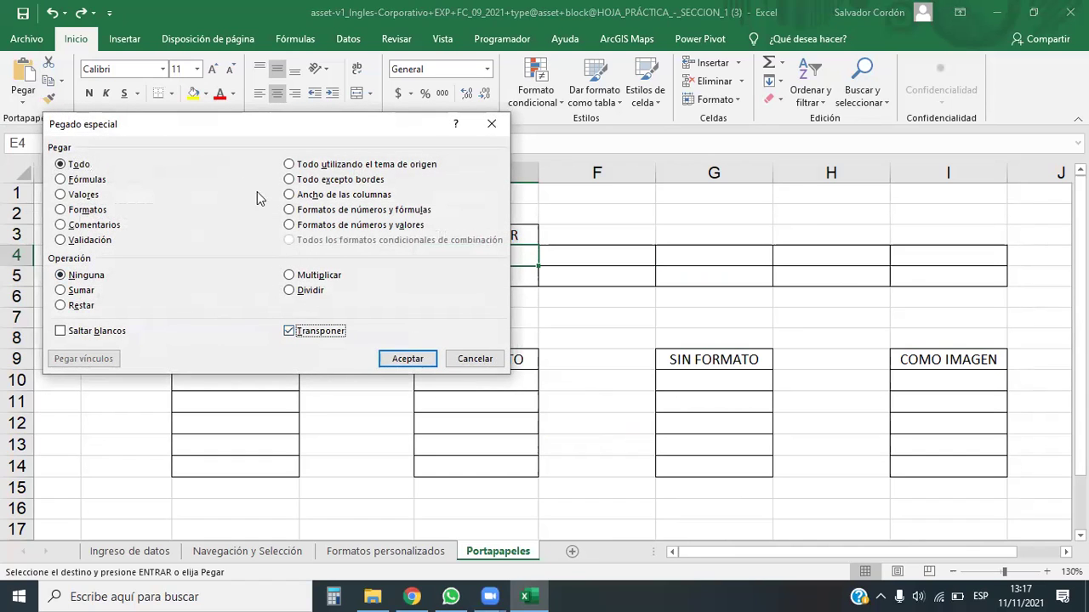
drag(231, 117, 266, 73)
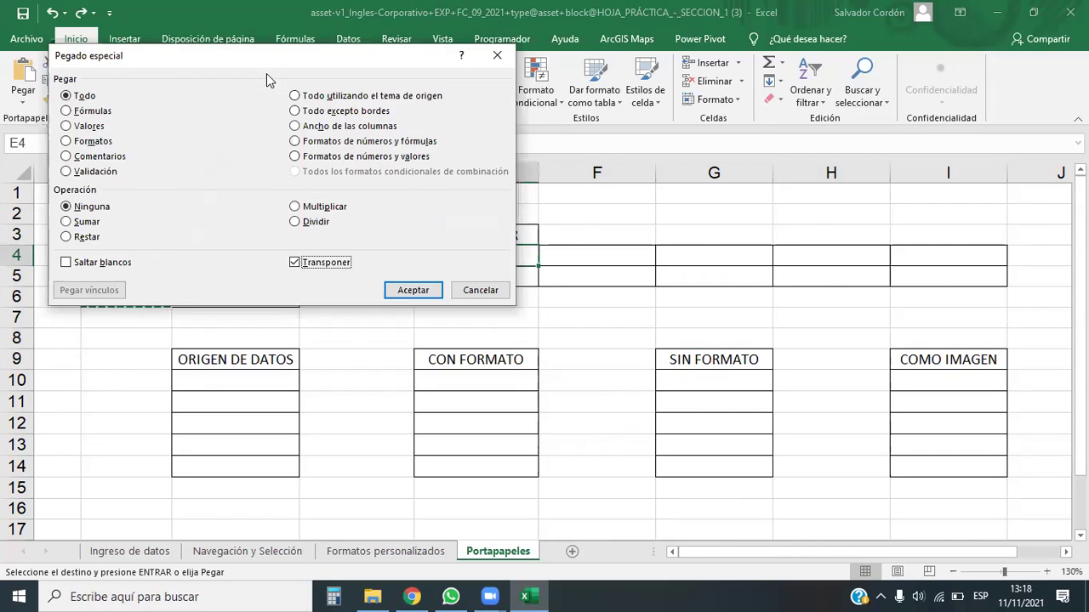
click(409, 291)
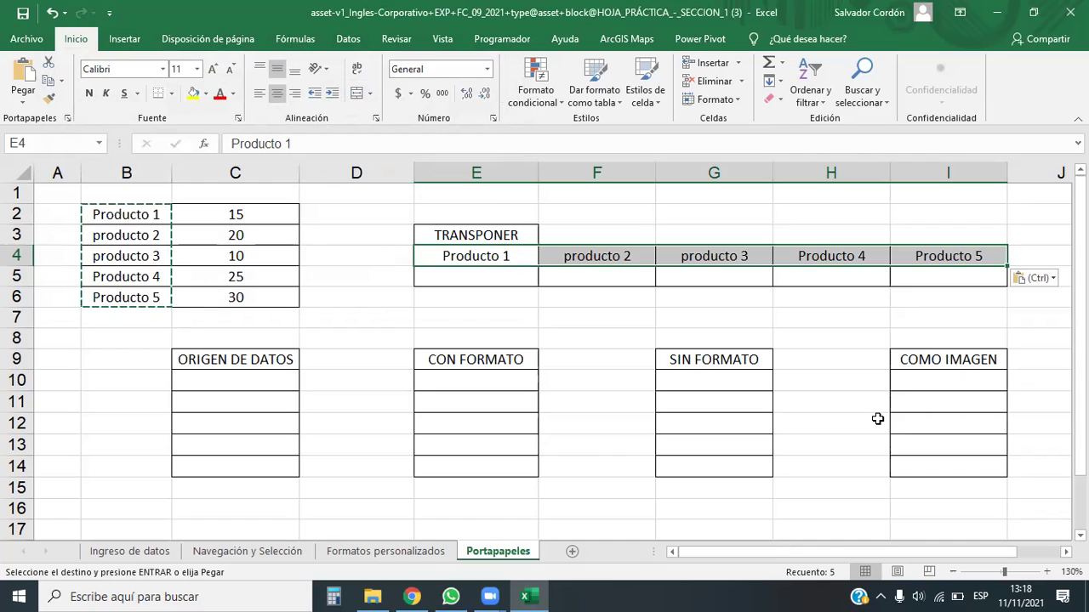
Cancel the pending copy and delete the transposed names from E4:I4
click(630, 296)
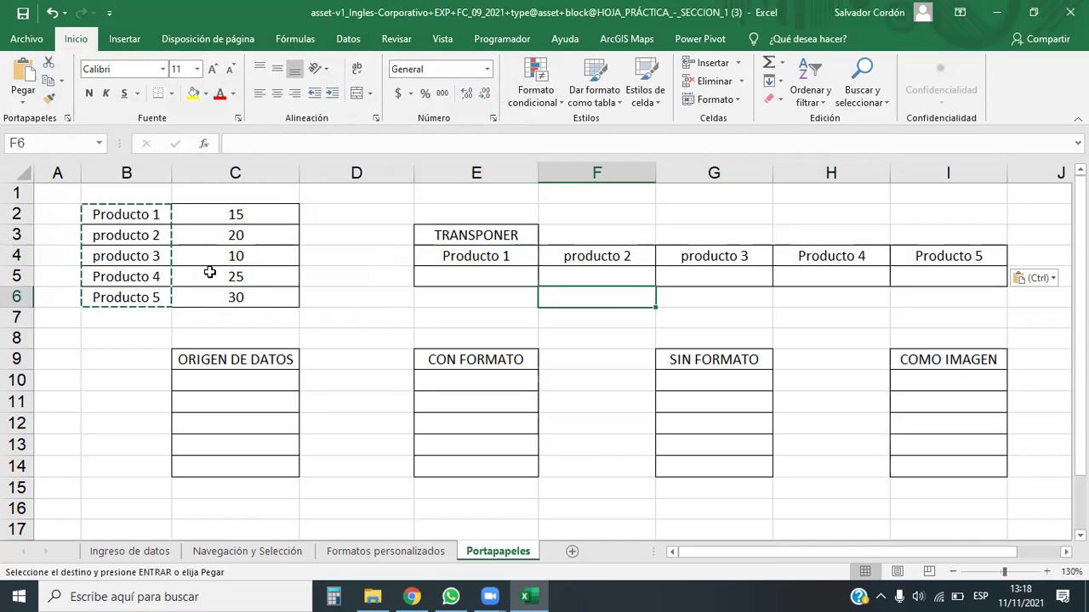
key(Escape)
drag(458, 258, 952, 257)
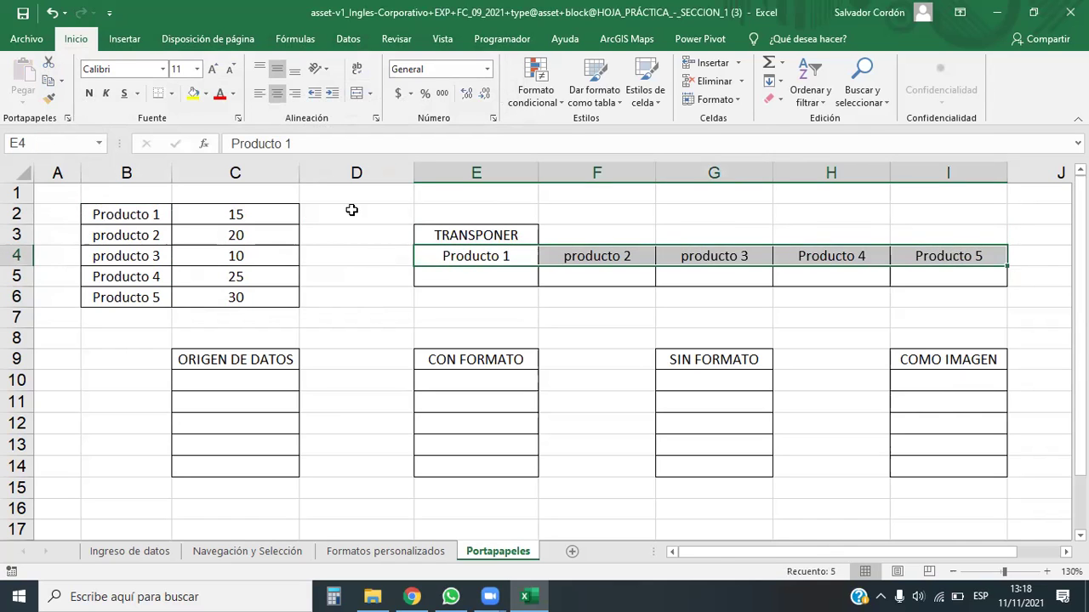
drag(235, 212, 255, 300)
drag(476, 259, 939, 262)
key(Delete)
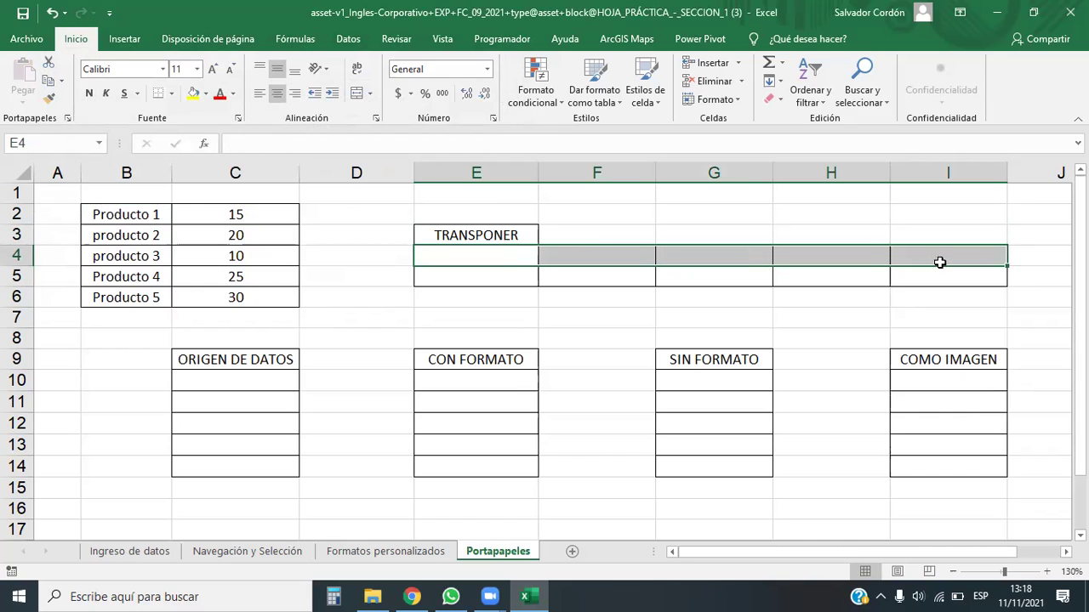
click(360, 313)
Copy the product table B2:C6 and bring up paste options on E4
drag(125, 219, 243, 300)
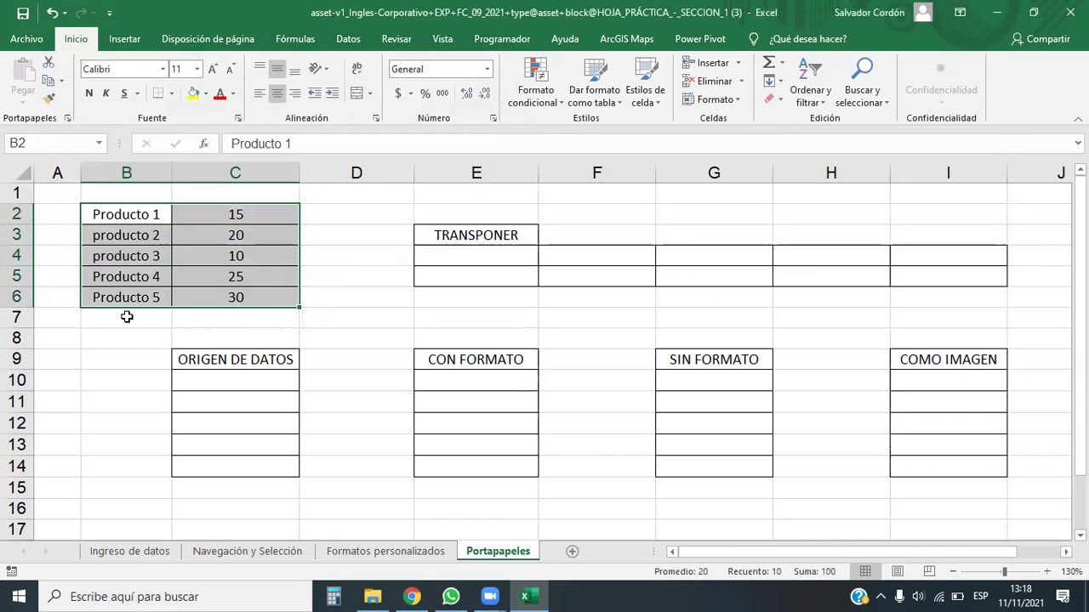
key(ctrl+c)
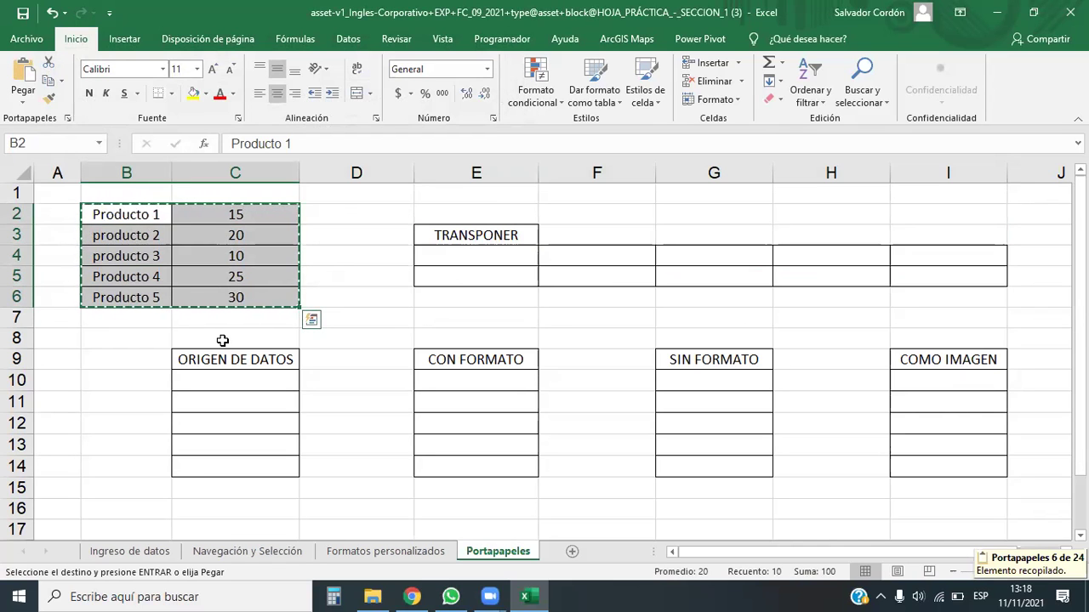
right_click(478, 255)
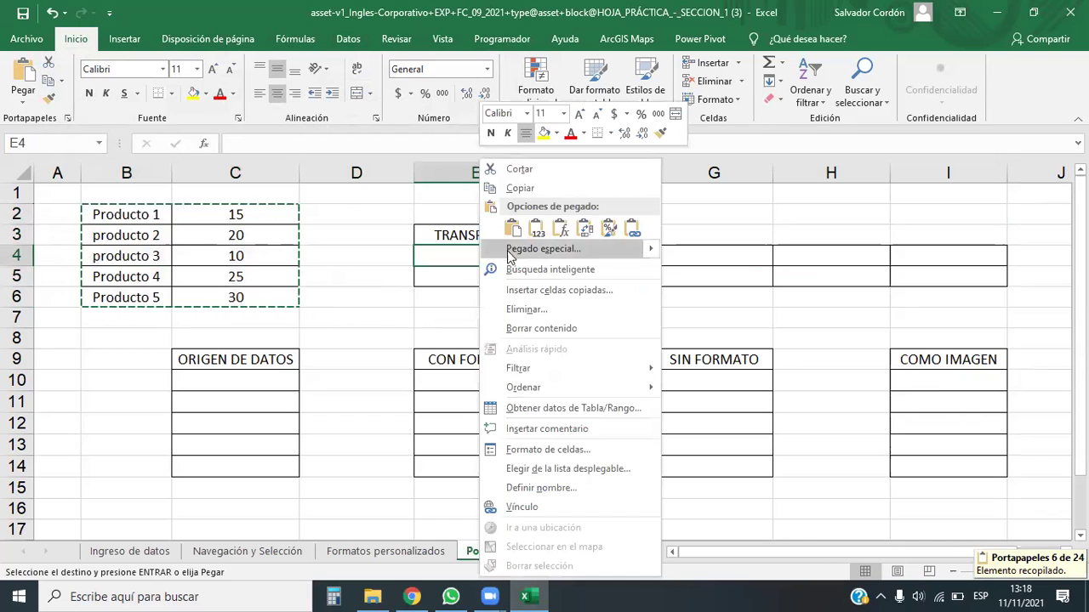
click(587, 229)
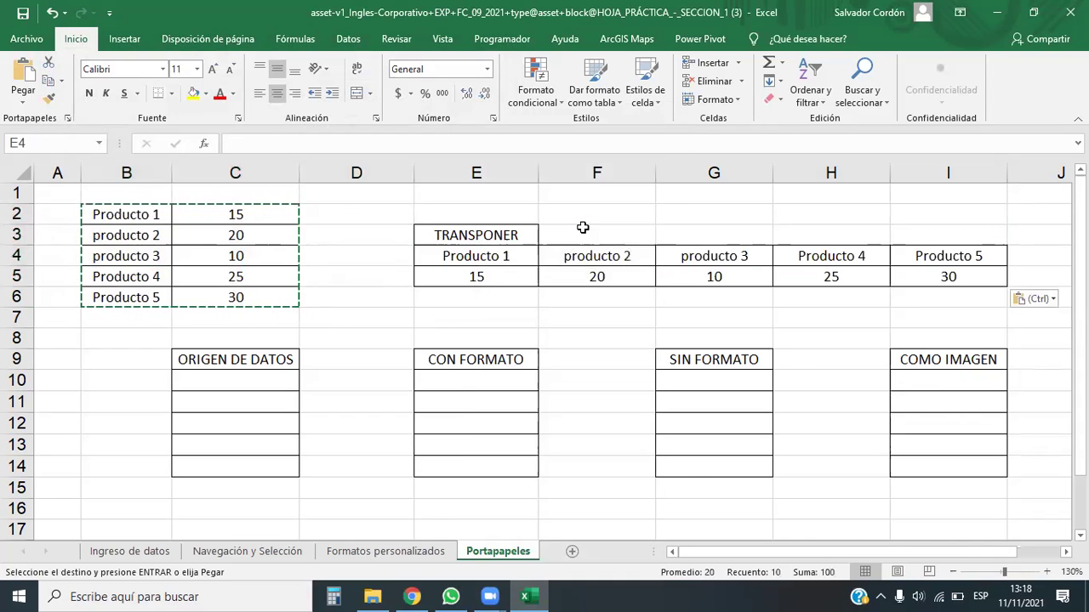
click(639, 318)
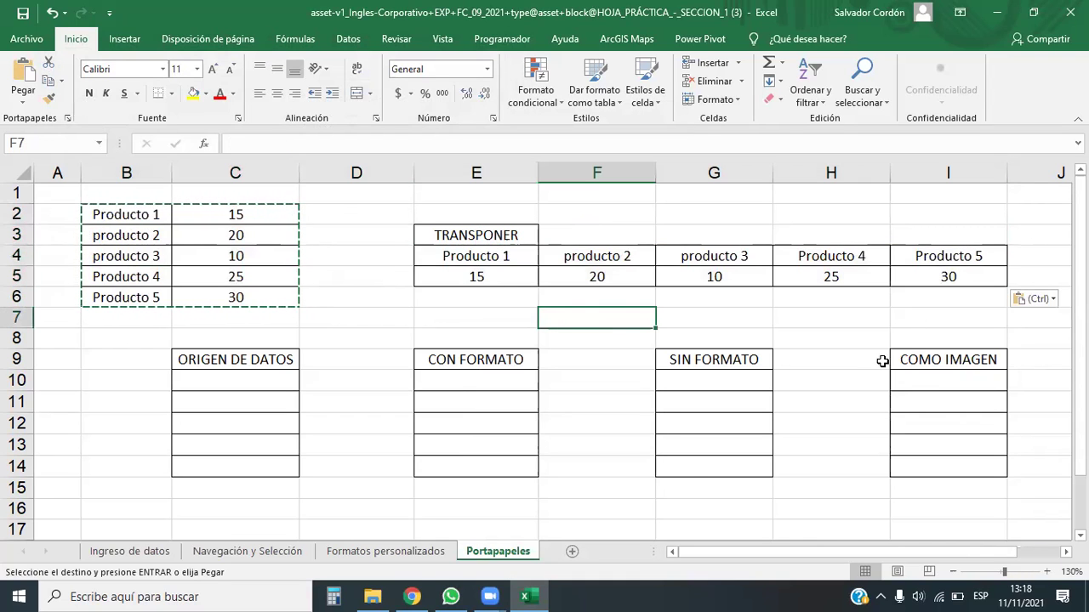
key(Escape)
drag(132, 215, 238, 297)
drag(151, 213, 154, 295)
drag(251, 211, 252, 300)
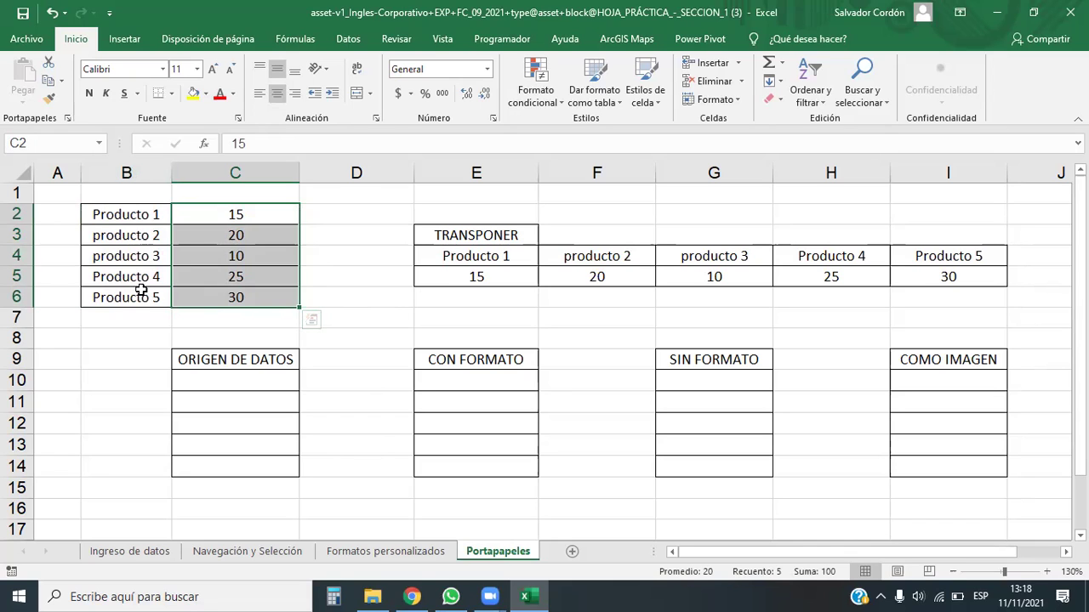
drag(401, 263, 597, 255)
drag(236, 215, 238, 317)
drag(466, 272, 839, 282)
click(575, 310)
drag(127, 216, 236, 299)
drag(456, 257, 938, 275)
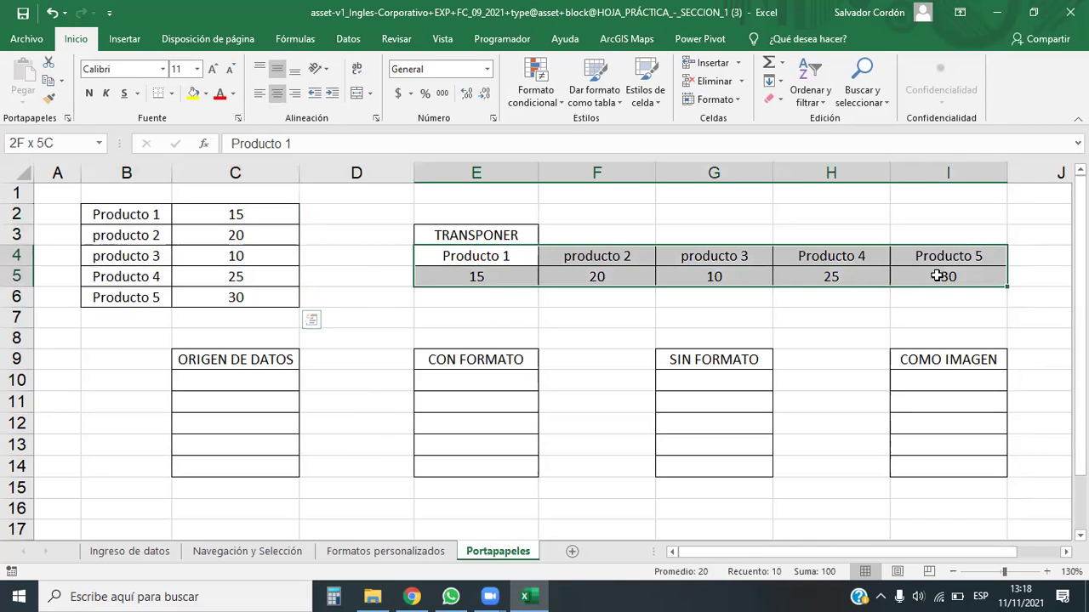
click(566, 316)
drag(456, 257, 921, 277)
key(Delete)
click(289, 337)
drag(139, 214, 245, 297)
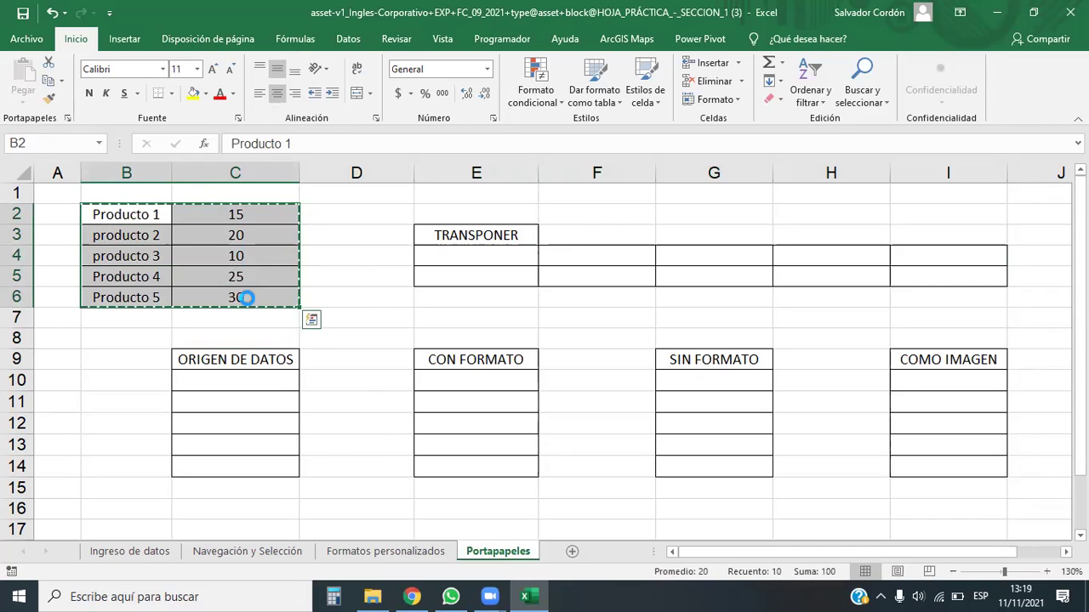
Paste B2:C6 into E4 using the Transponer option, filling E4:I5
click(503, 254)
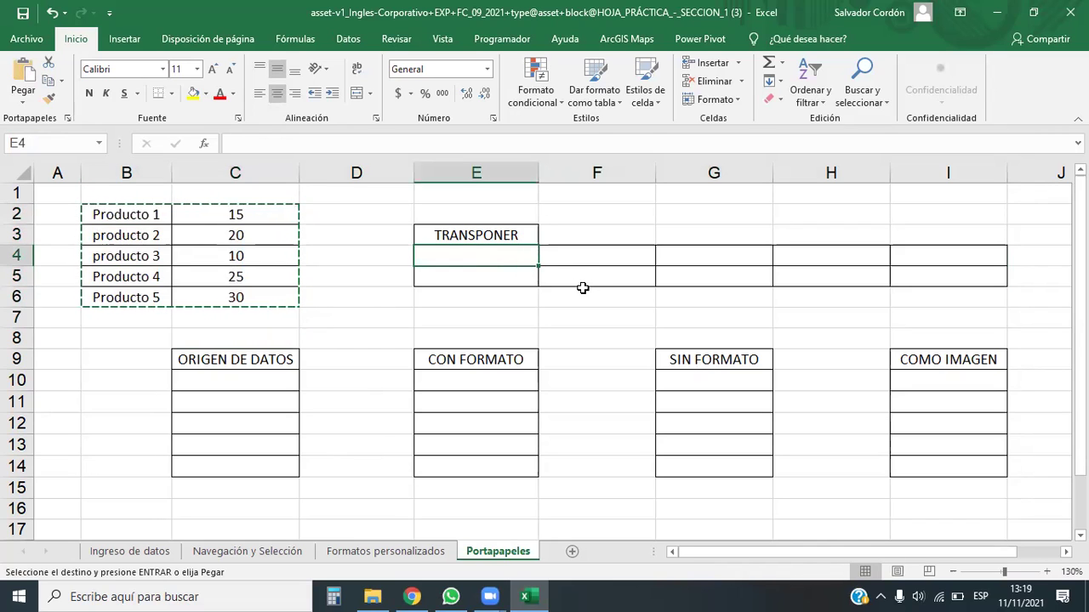
key(ctrl+v)
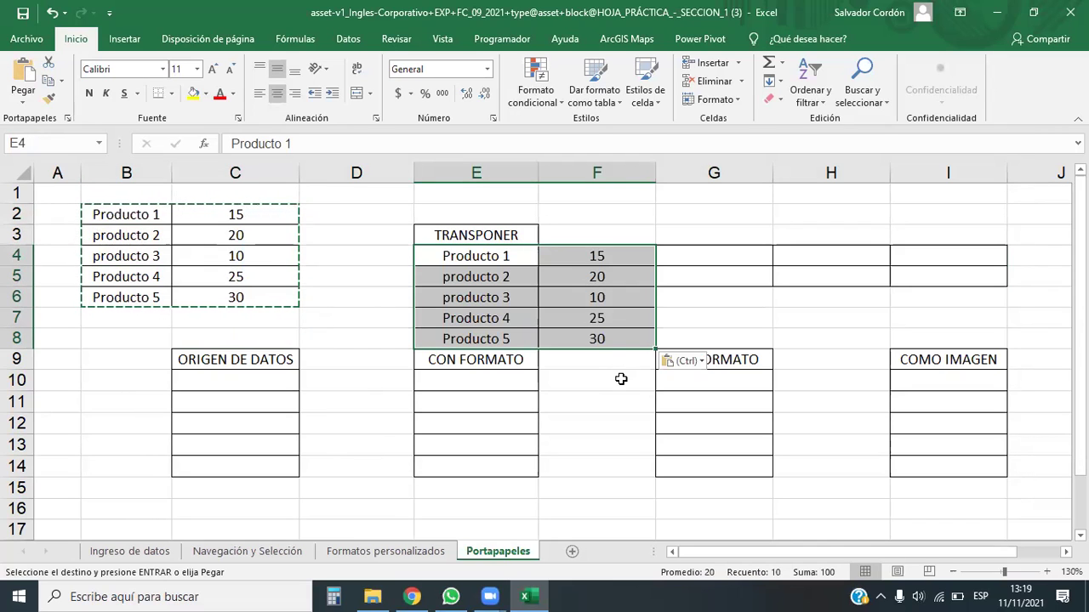
click(698, 362)
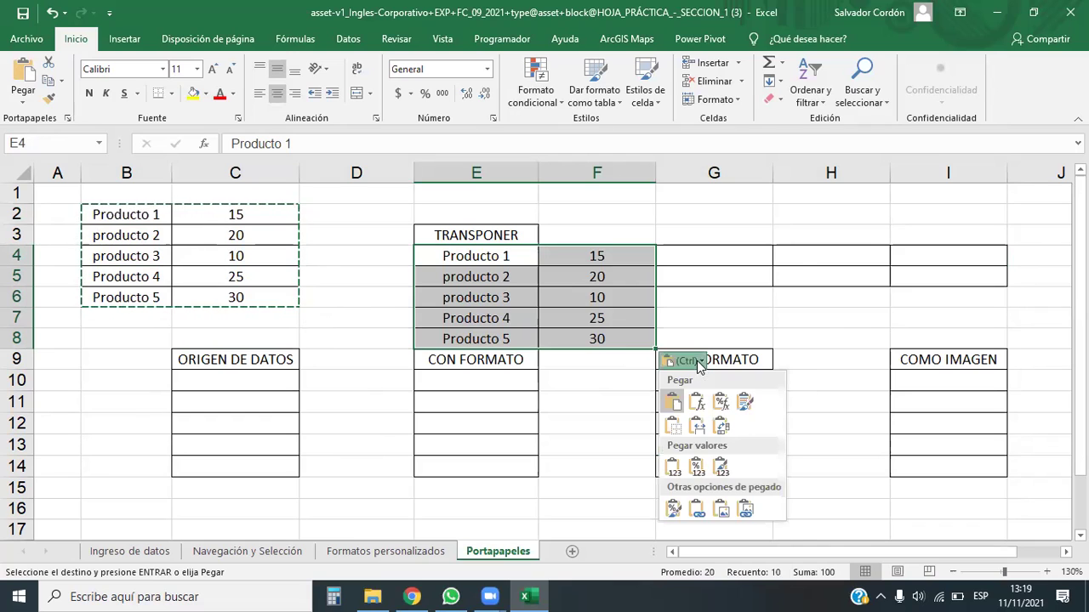
click(722, 425)
click(552, 334)
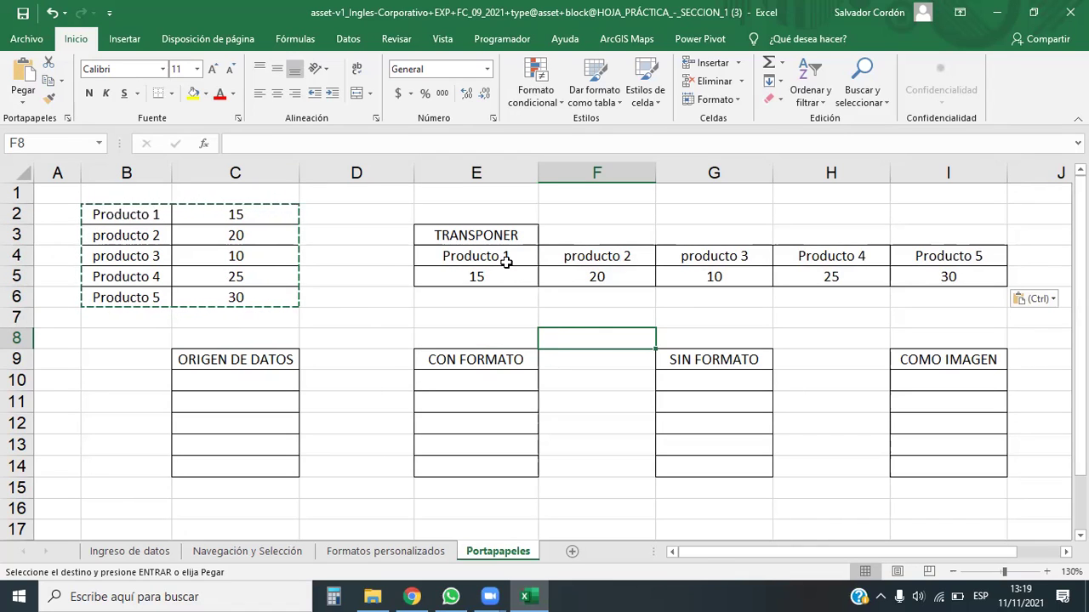
Compare each transposed product-quantity pair with its row in the source list
drag(505, 258, 506, 273)
drag(218, 216, 235, 256)
drag(595, 256, 595, 277)
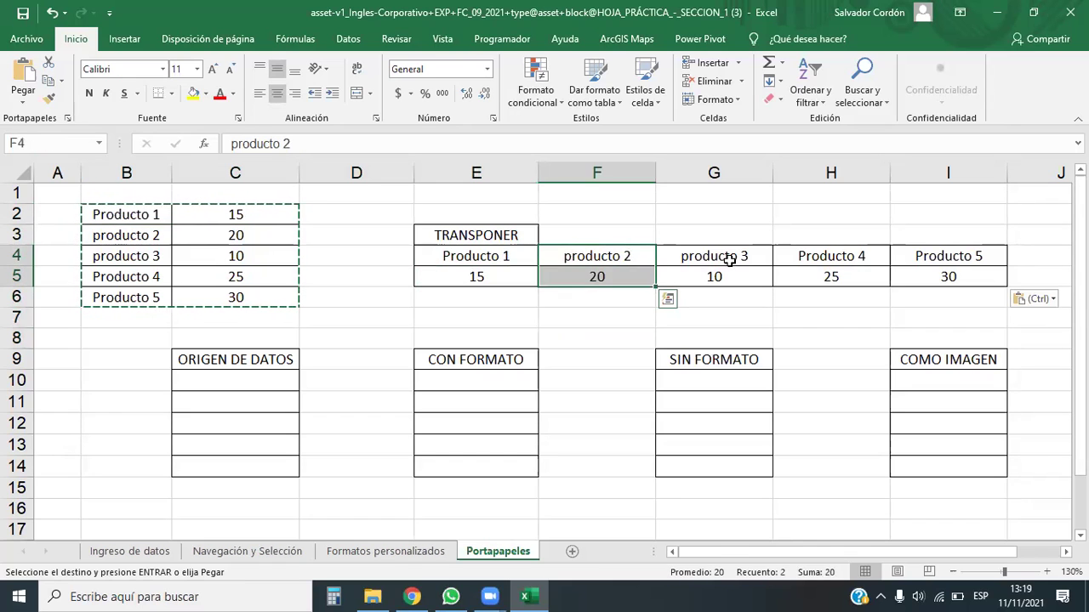
drag(719, 258, 714, 277)
drag(161, 255, 281, 255)
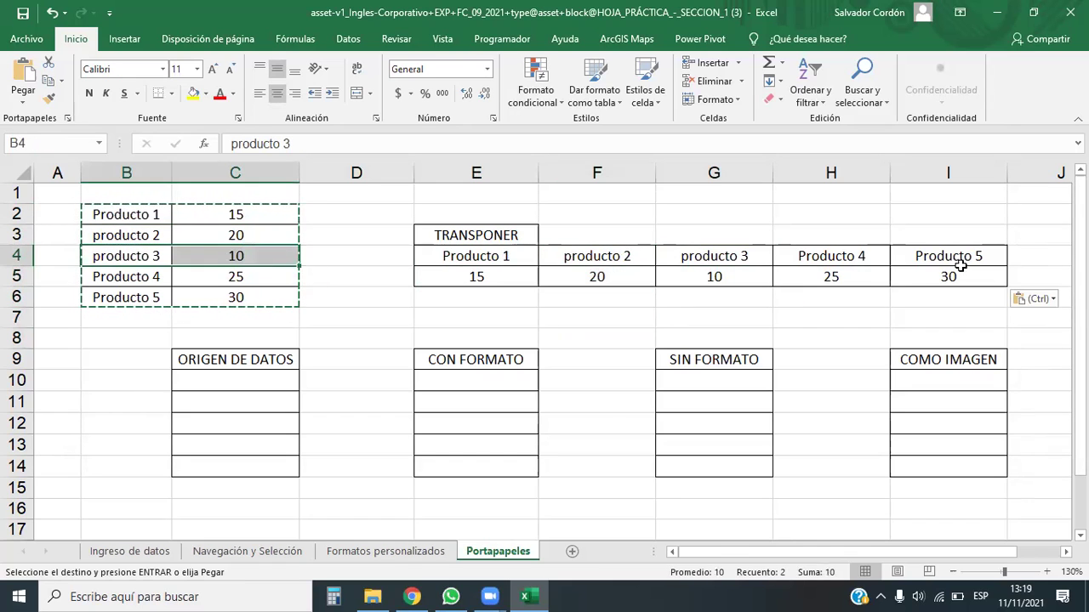
drag(851, 285, 984, 253)
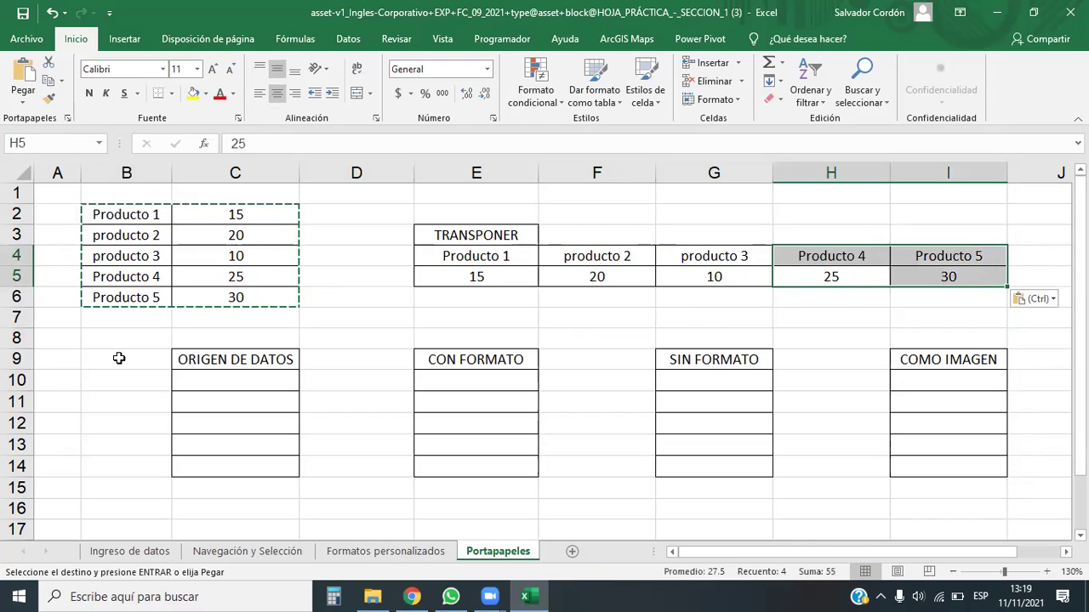
drag(243, 272, 243, 287)
Cancel the pending copy of the source list with Esc
click(384, 289)
key(Escape)
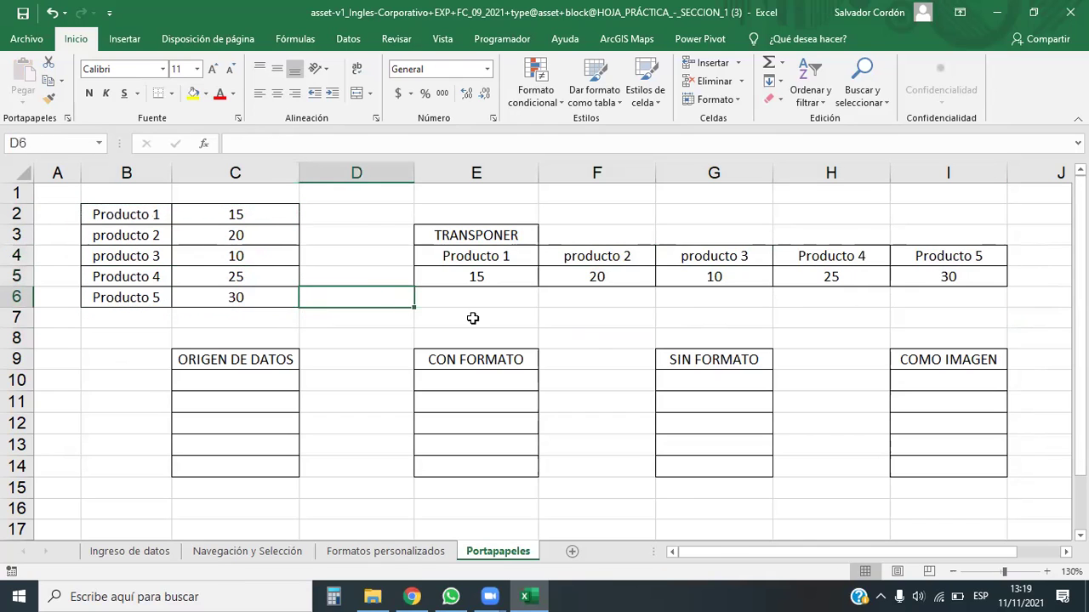
click(596, 296)
click(1030, 296)
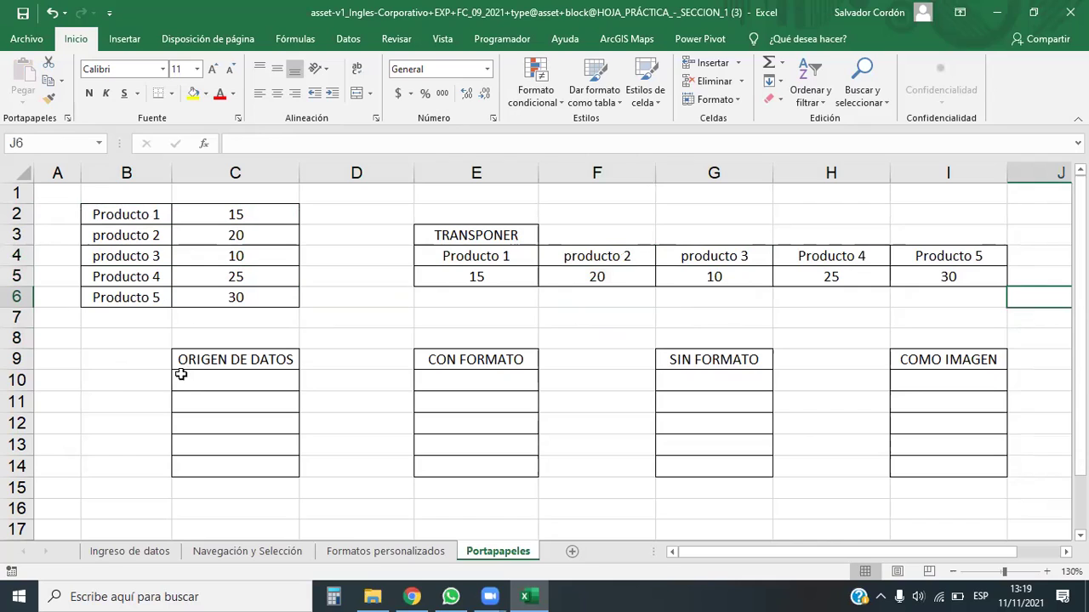
click(85, 382)
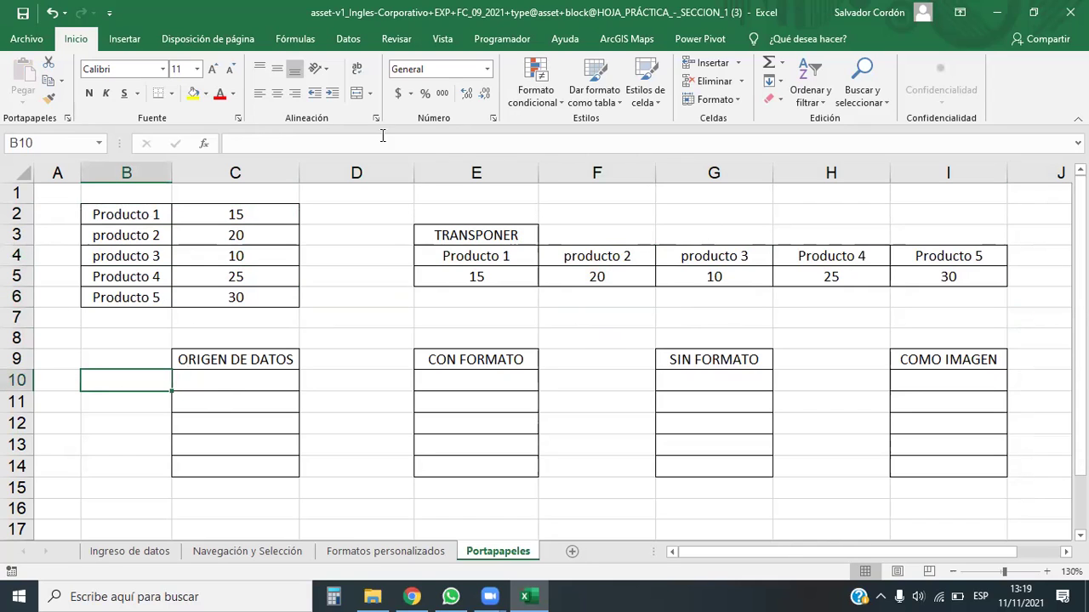
Delete the transposed block E4:I5, then undo to restore it
drag(486, 253, 972, 265)
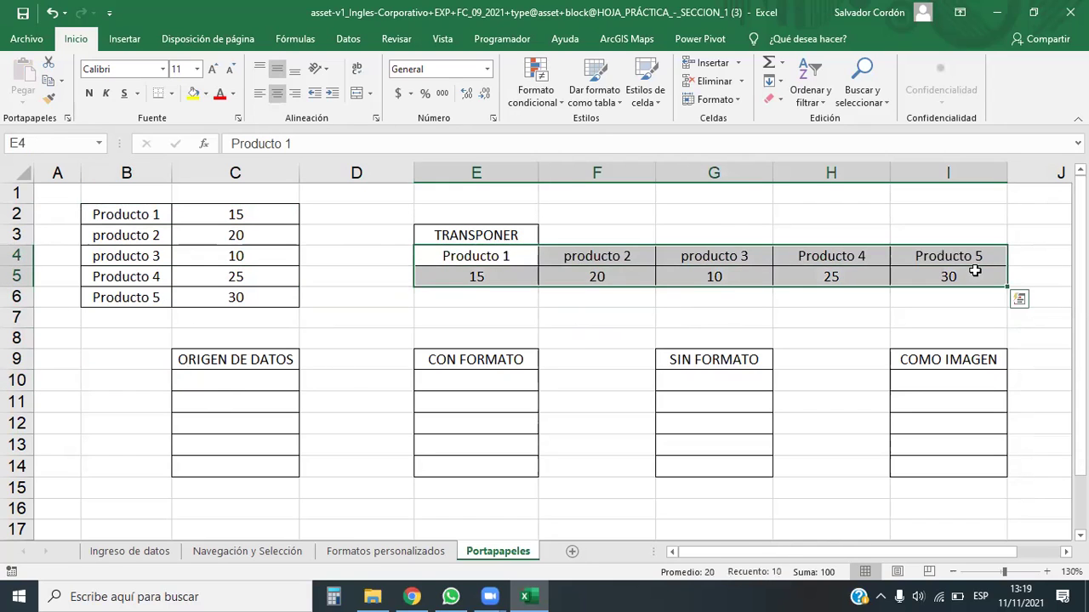
key(Delete)
click(409, 302)
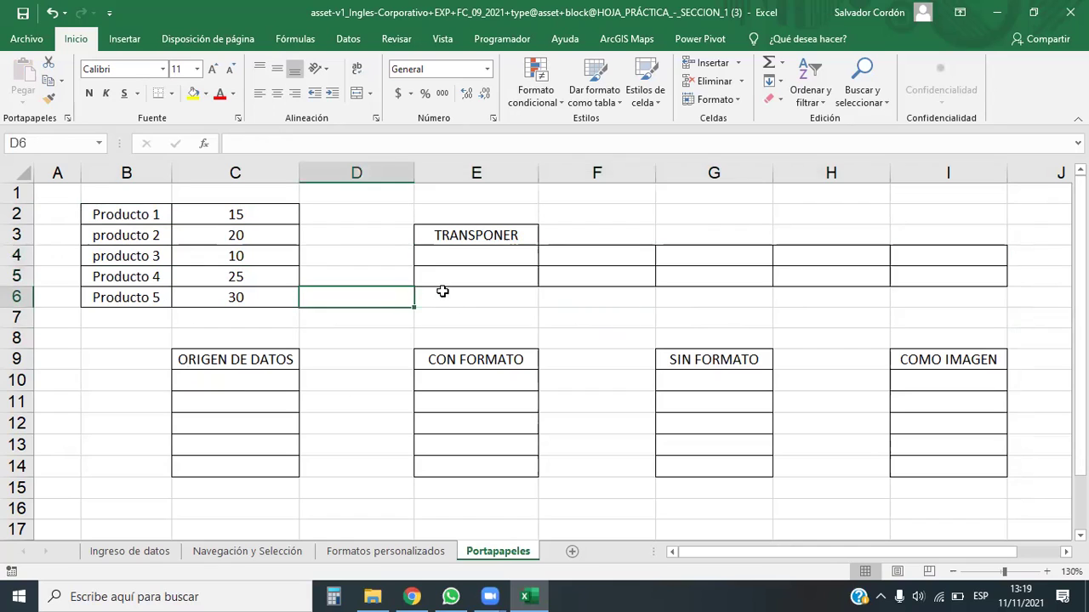
key(ctrl+z)
click(493, 314)
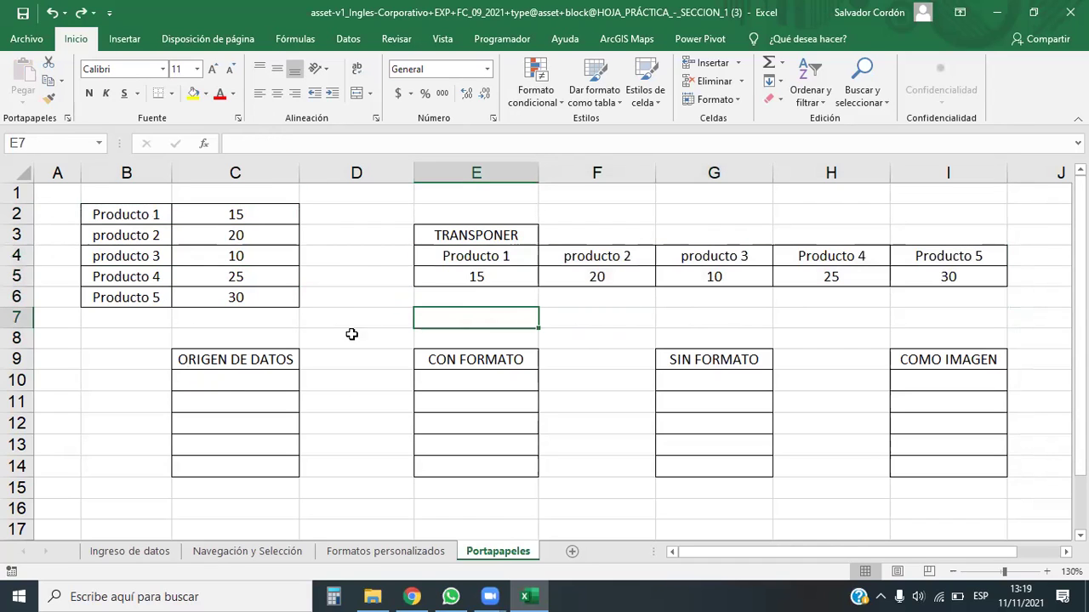
click(360, 254)
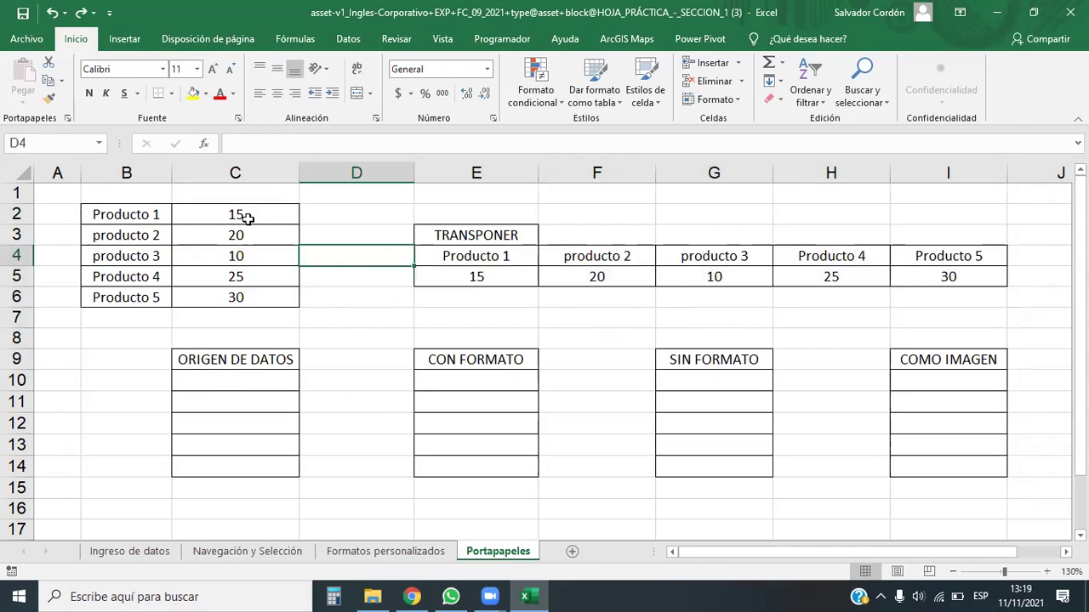
Copy quantities C2:C6, paste them into C10, then undo and redo
drag(250, 214, 235, 293)
key(ctrl+c)
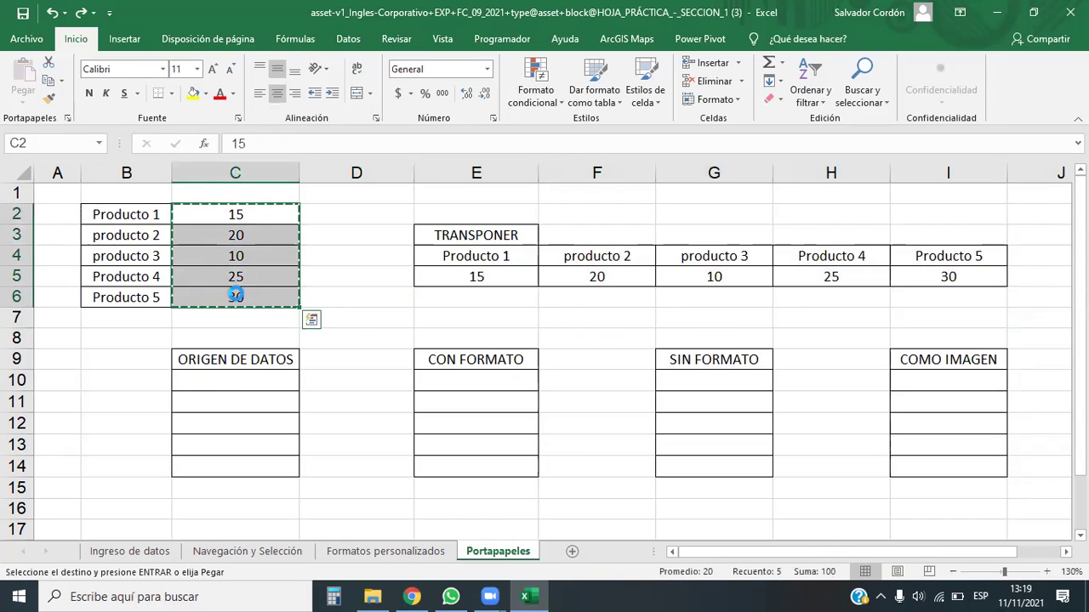
click(246, 378)
key(ctrl+v)
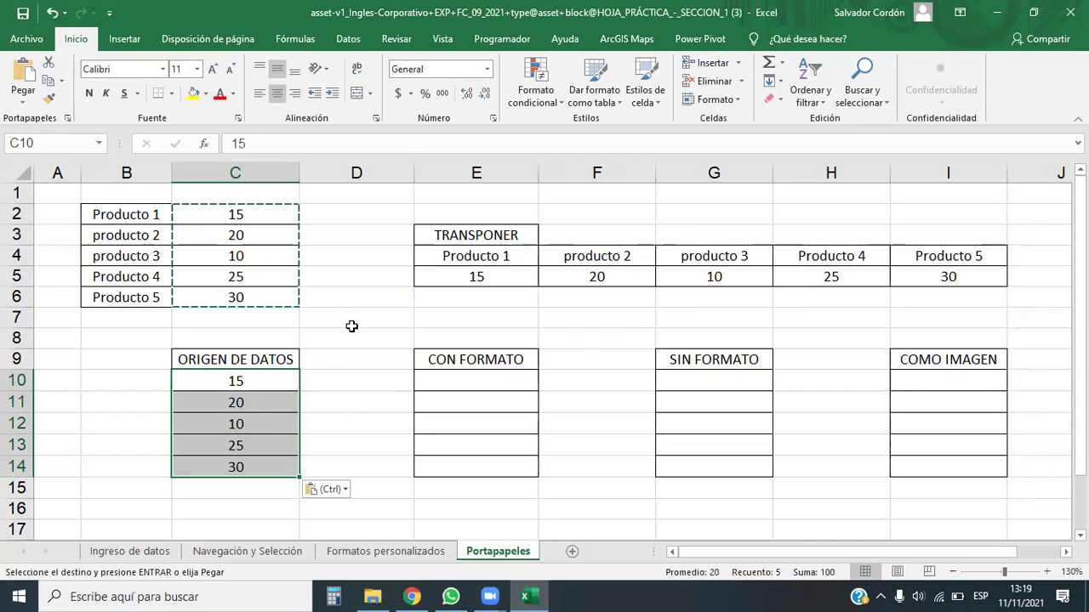
click(351, 326)
key(ctrl+z)
key(ctrl+z)
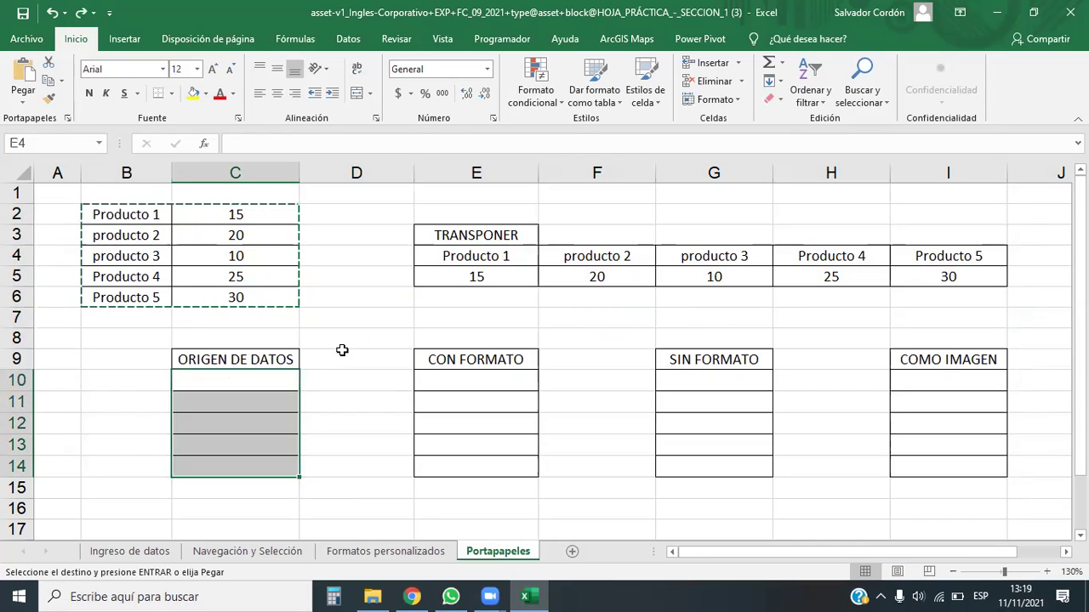
key(ctrl+y)
Paste the quantities into C10 again and select the pasted range C10:C14
drag(236, 215, 271, 299)
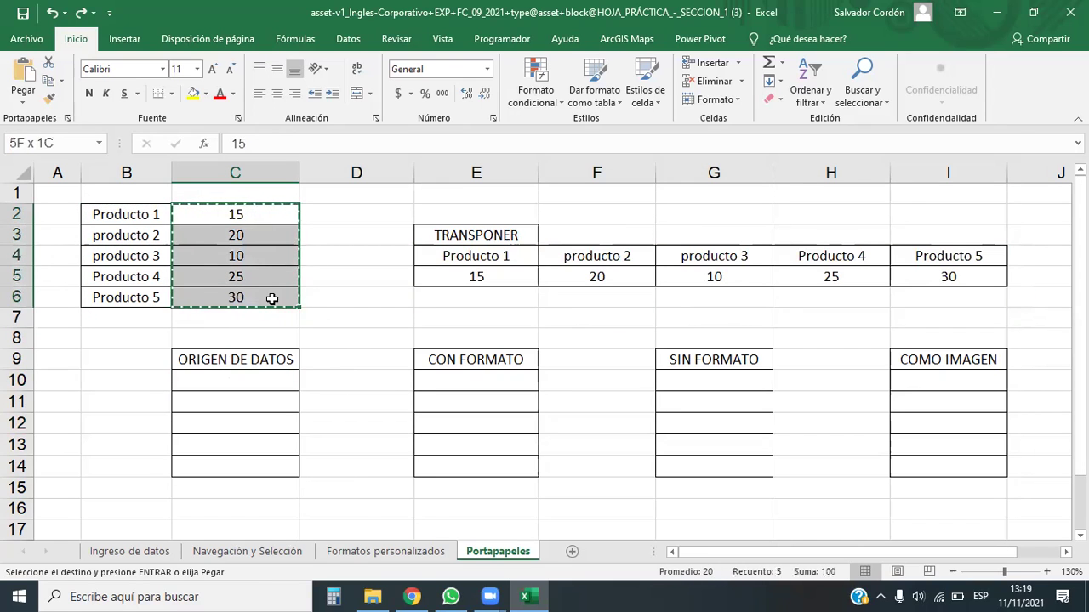
click(262, 379)
key(ctrl+v)
click(379, 382)
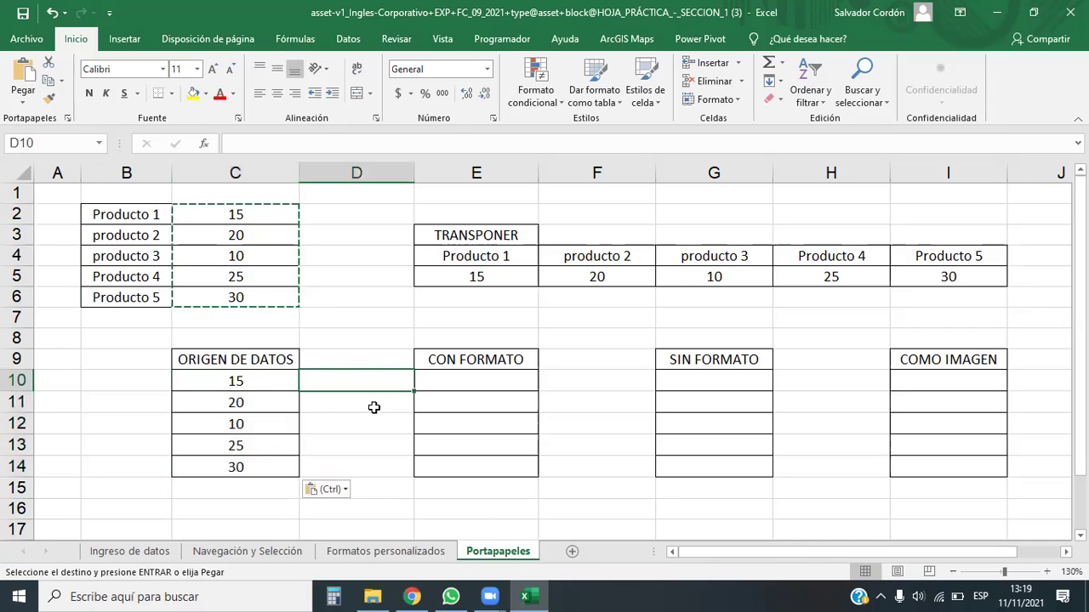
drag(256, 379, 255, 467)
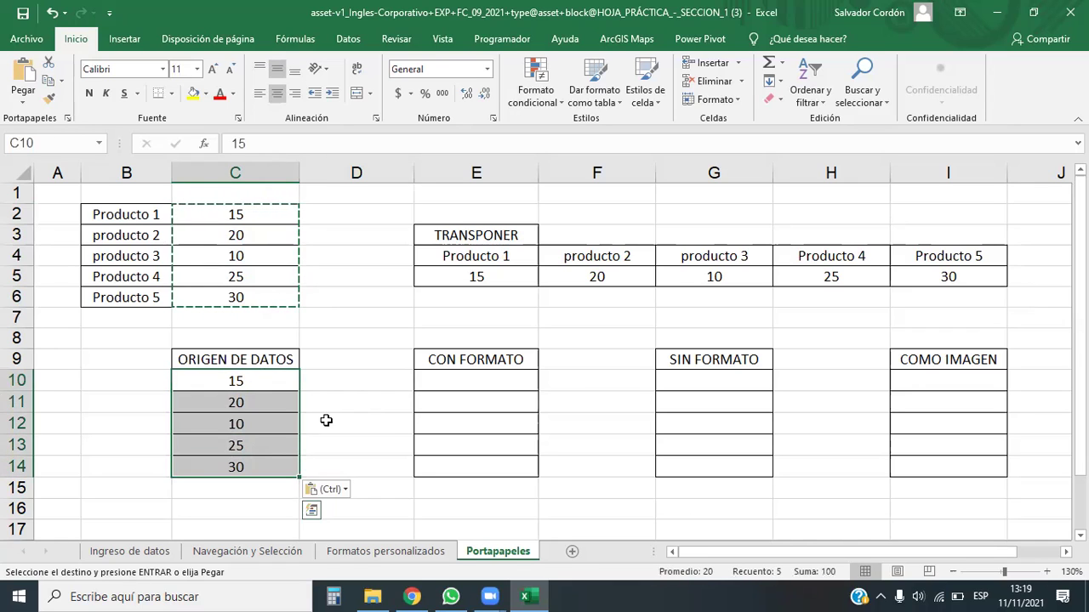
click(391, 289)
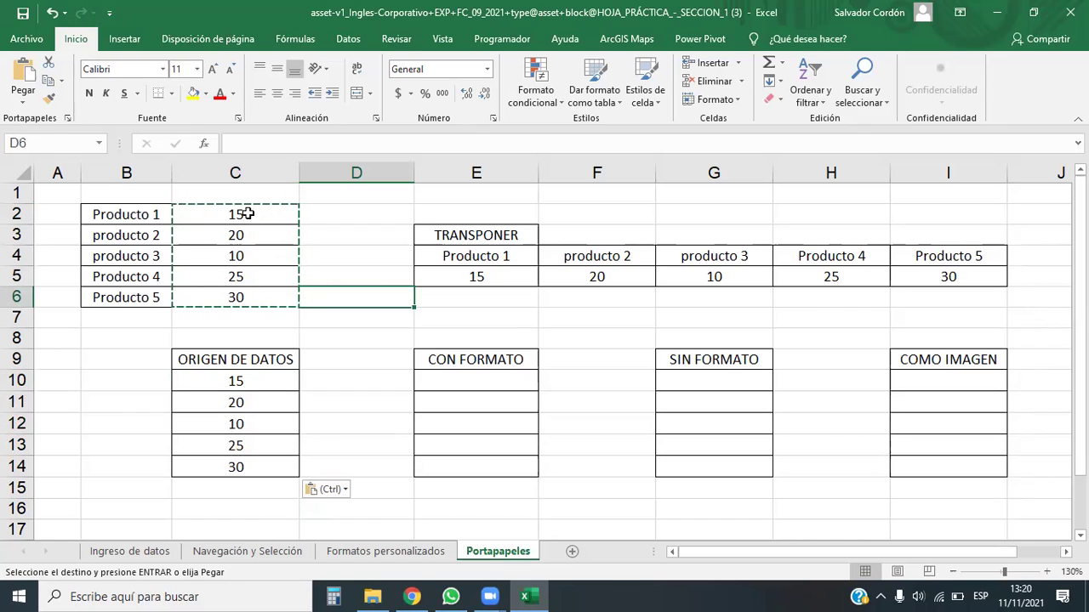
Clear the copy marquee with Esc and review the quantities in C10:C14
drag(246, 215, 235, 298)
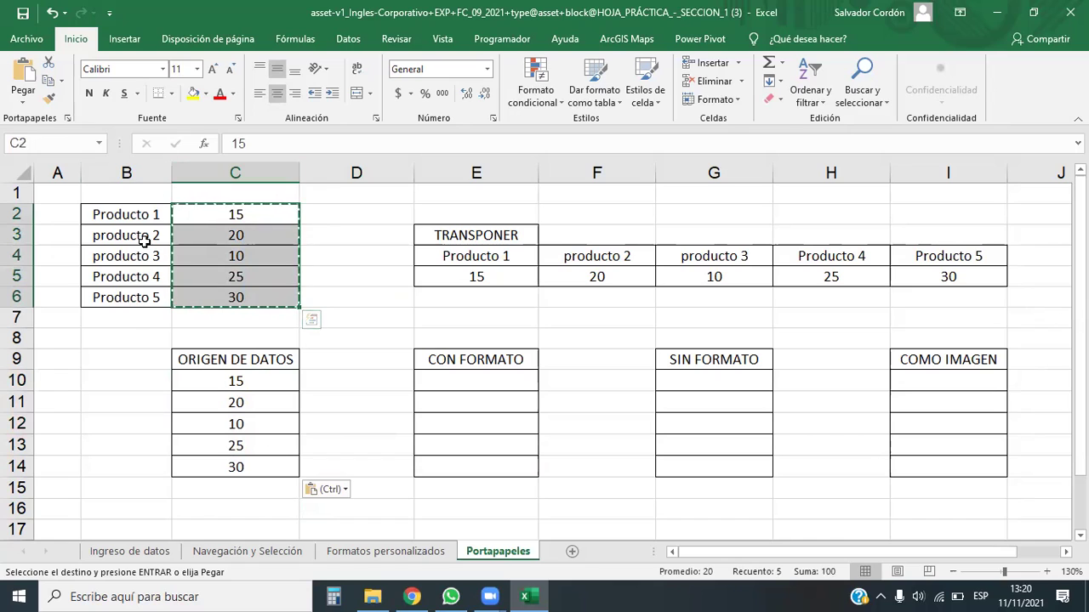
click(428, 318)
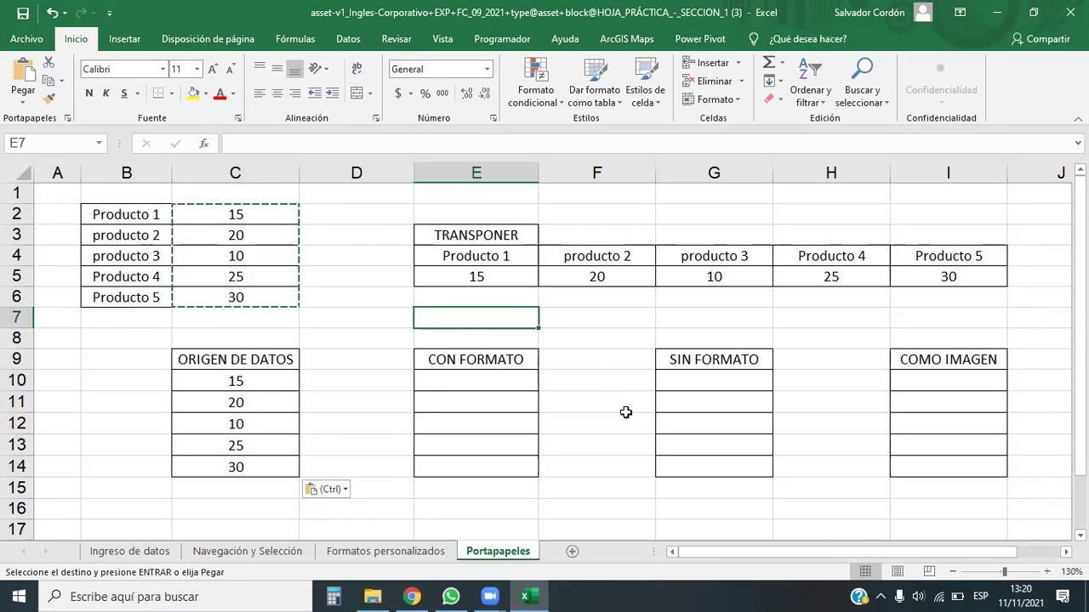
key(Escape)
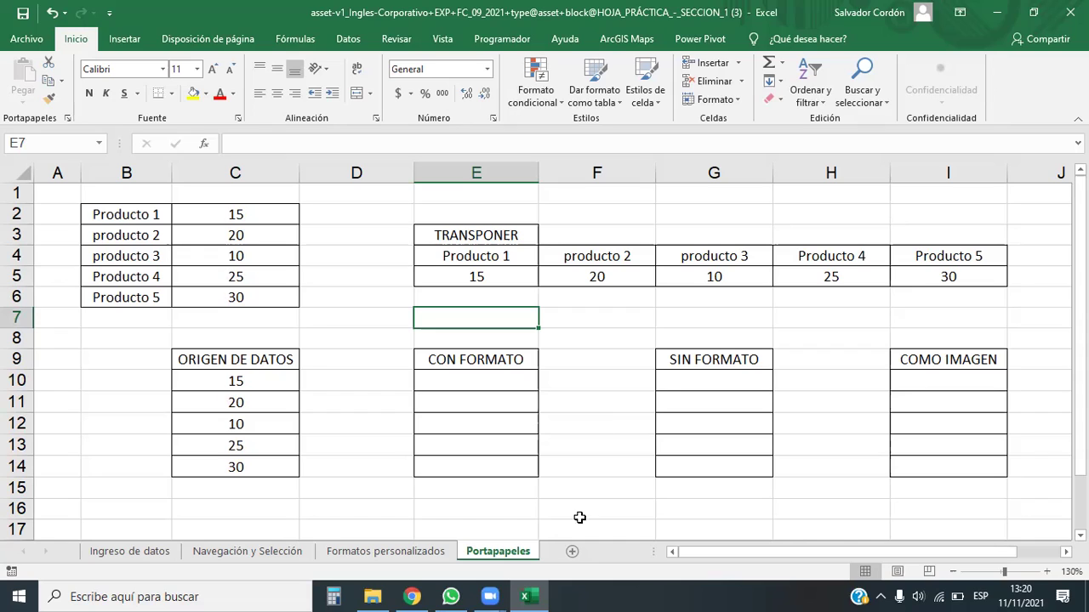
drag(248, 382, 255, 468)
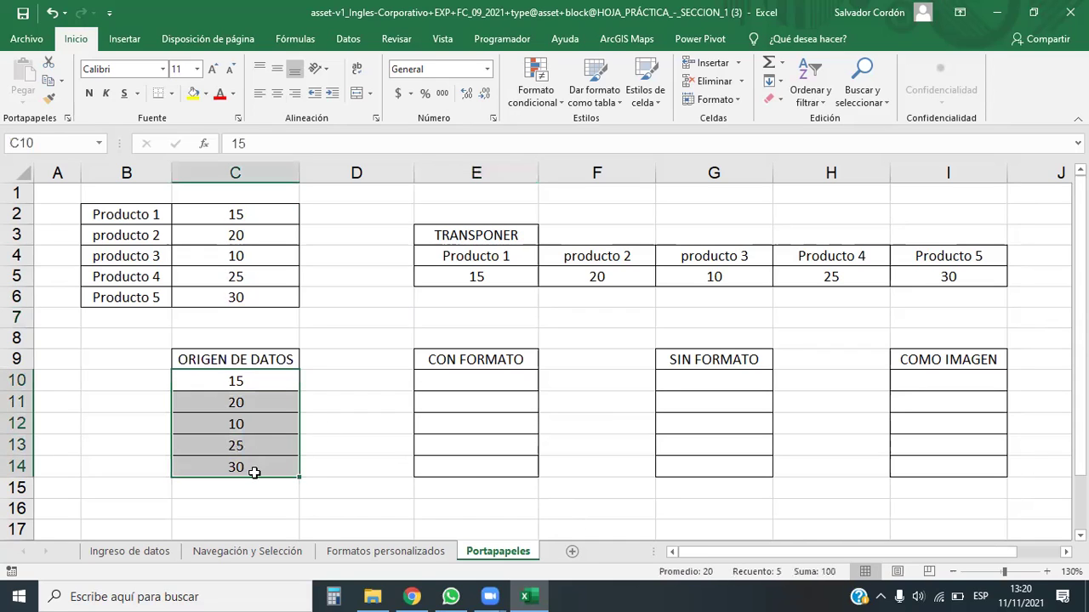
click(342, 469)
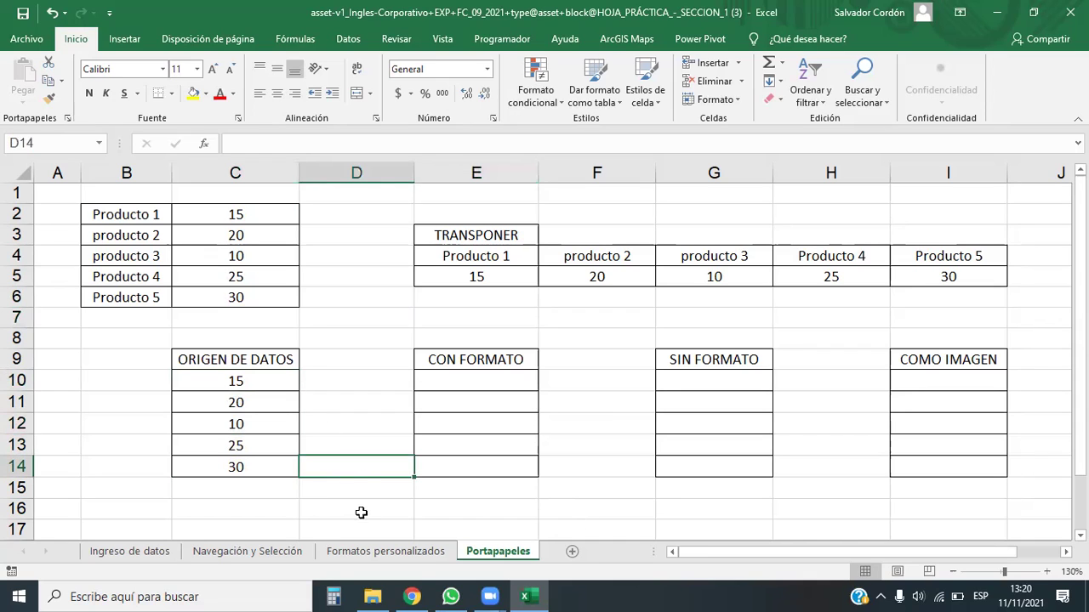
drag(239, 379, 253, 467)
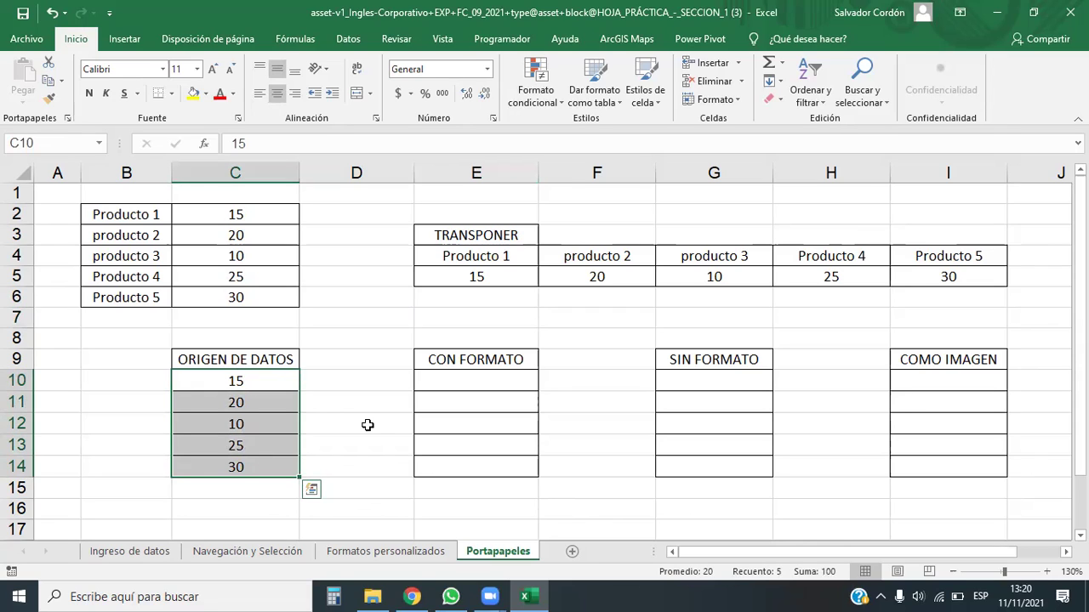
Format the 15 in C10 as bold, size 12, Arial Black and red
click(266, 377)
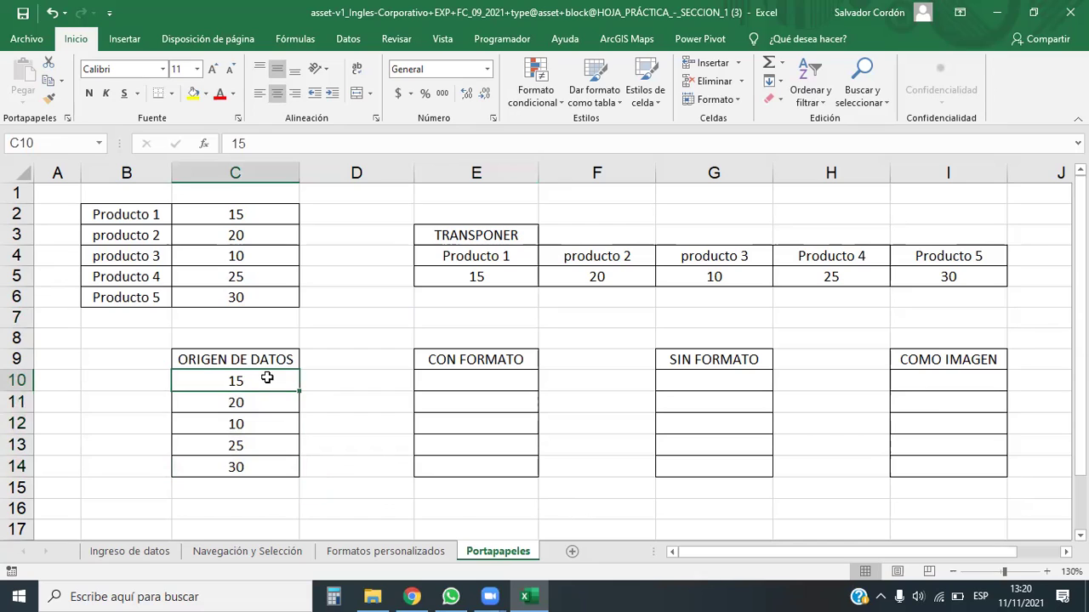
click(91, 94)
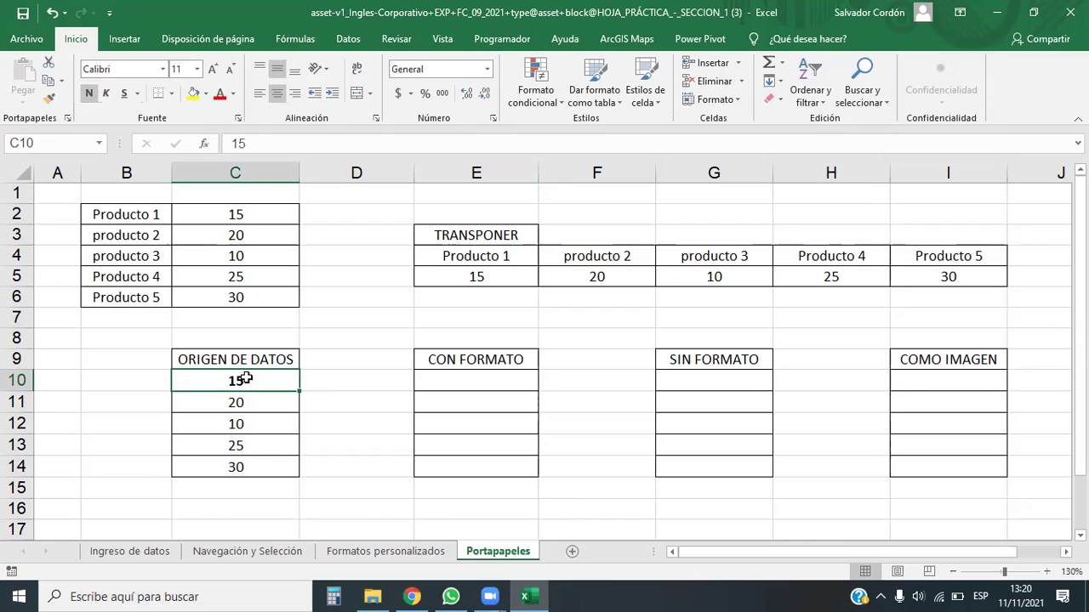
click(212, 69)
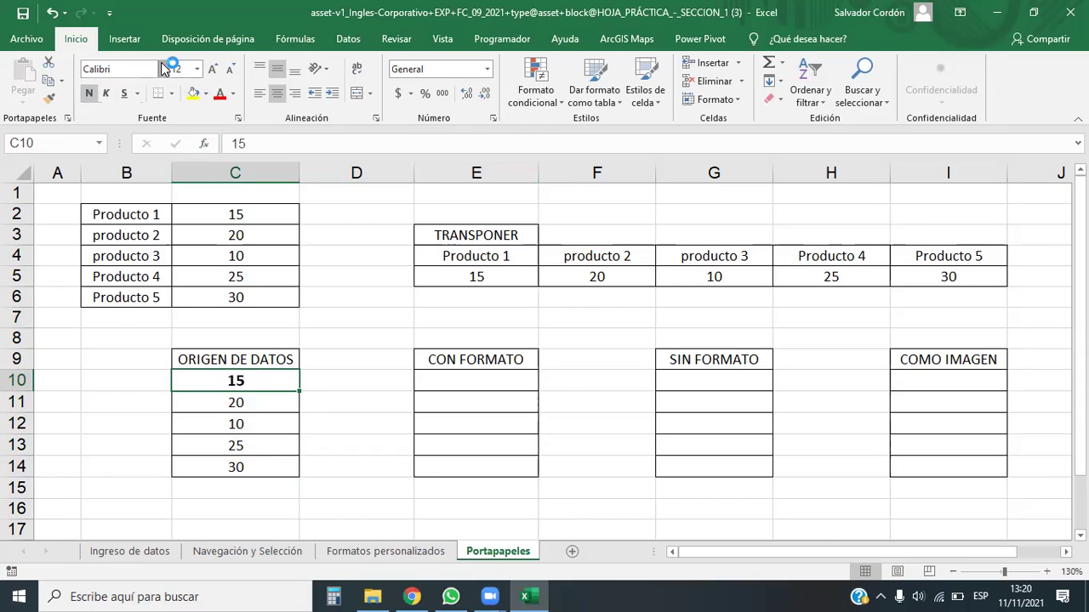
click(161, 69)
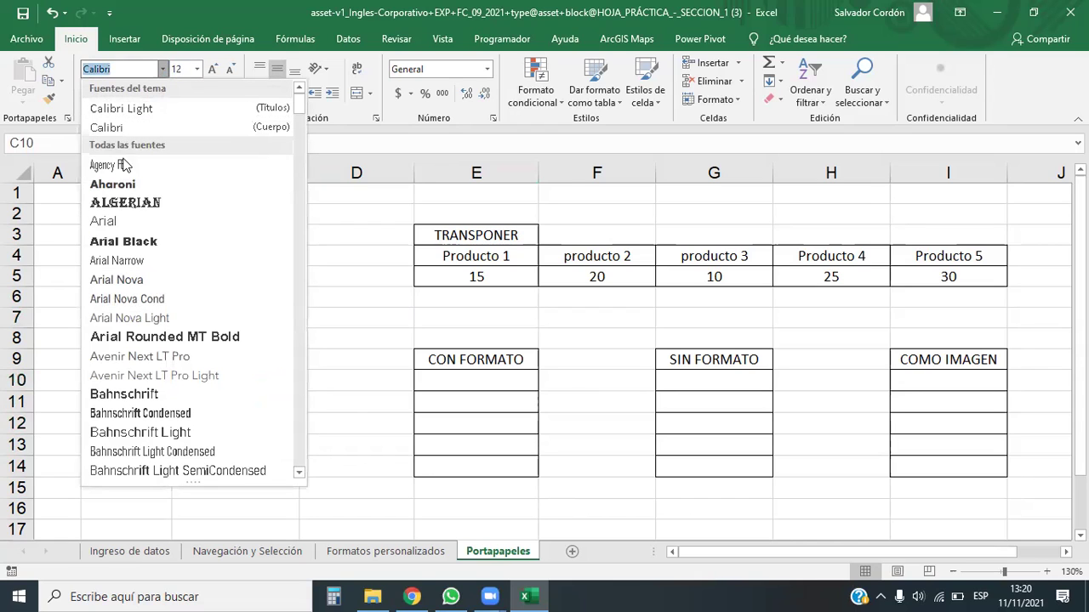
click(144, 242)
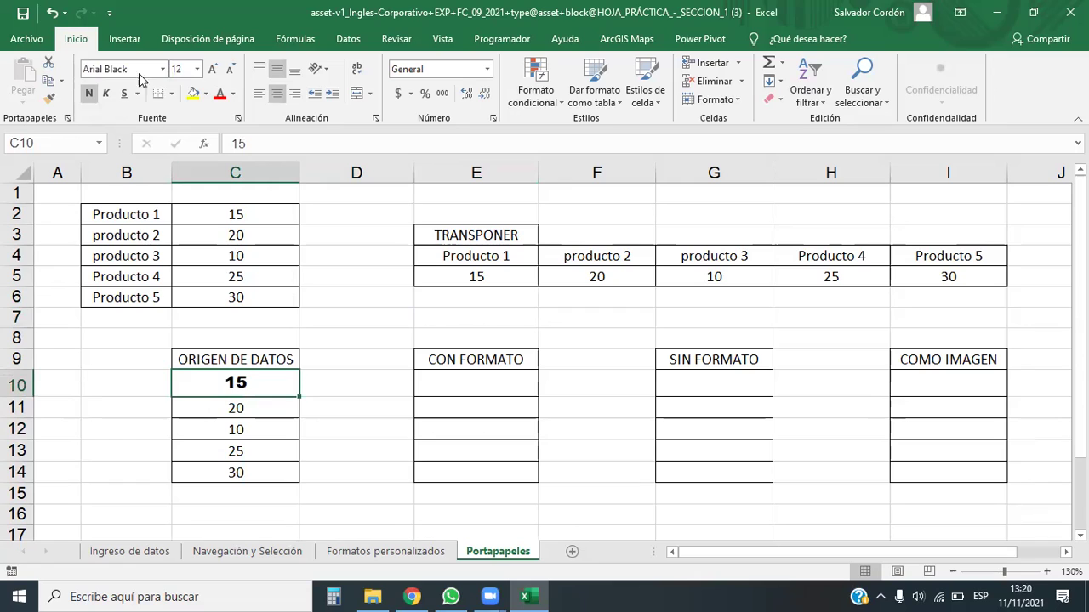
click(222, 100)
Give C11 a yellow fill and shrink the font of its 20
click(272, 403)
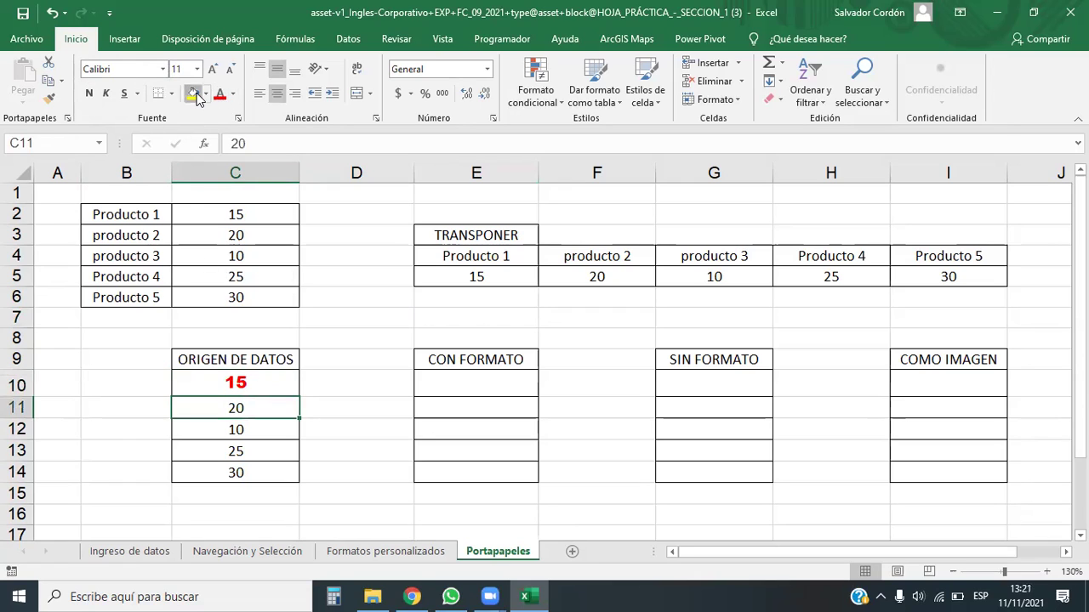
click(194, 95)
click(172, 94)
click(171, 94)
click(262, 425)
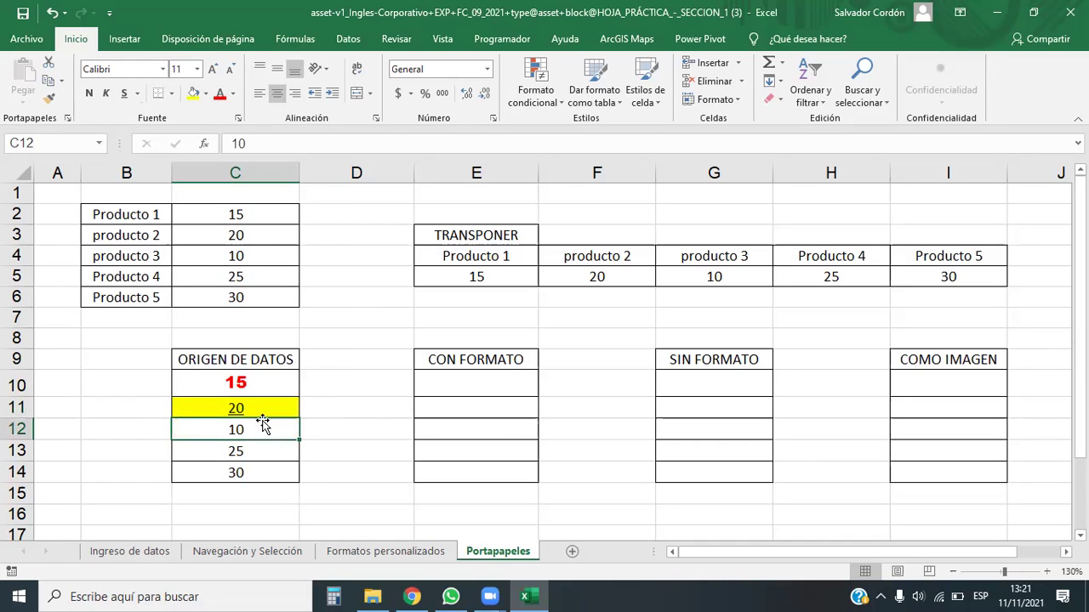
click(258, 408)
click(226, 73)
Make the 10 in C12 bold, left-aligned and two font sizes larger
click(245, 430)
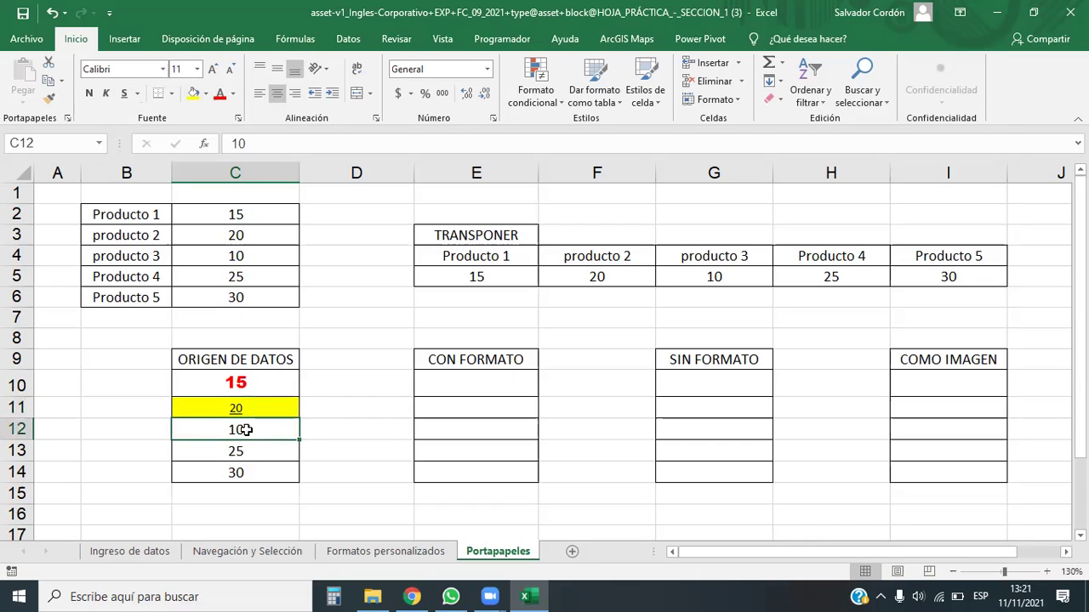
click(89, 94)
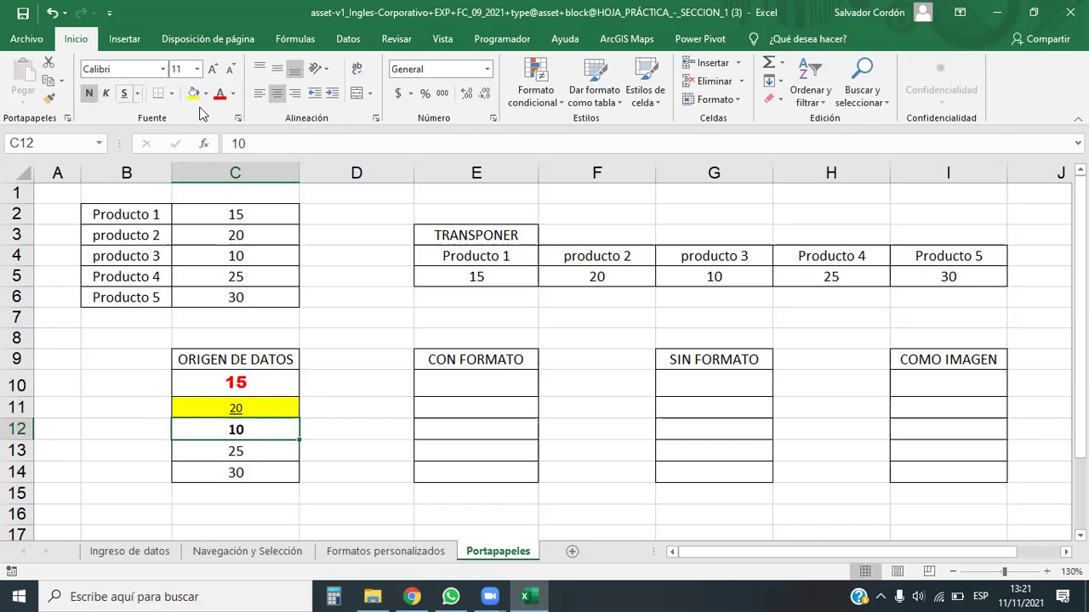
click(258, 94)
click(212, 70)
click(212, 70)
Set the 25 in C13 to font size 24 in Currency format ($25.00)
click(243, 452)
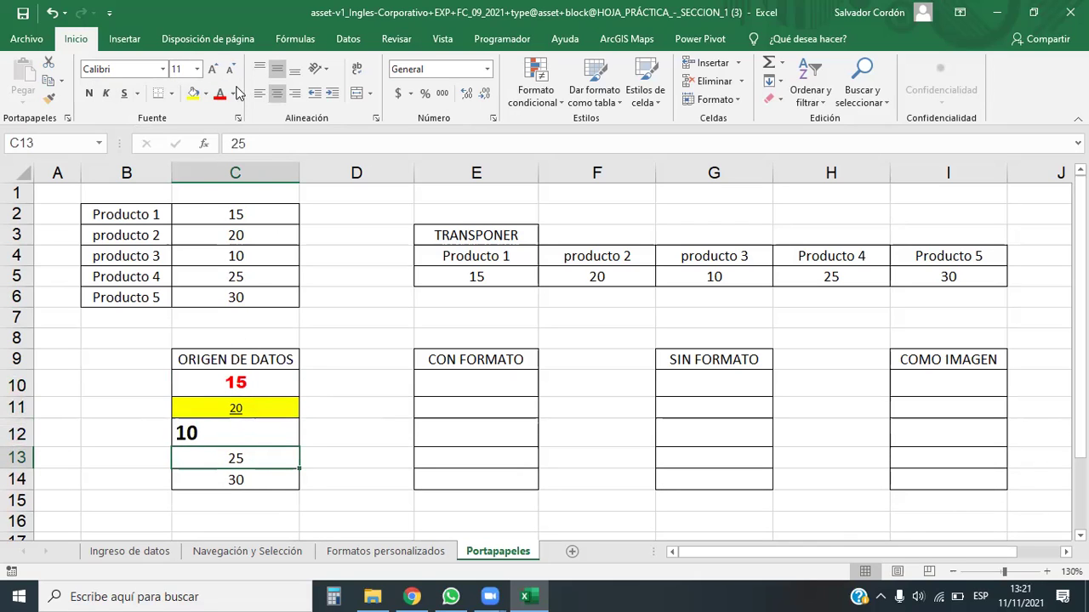
click(198, 69)
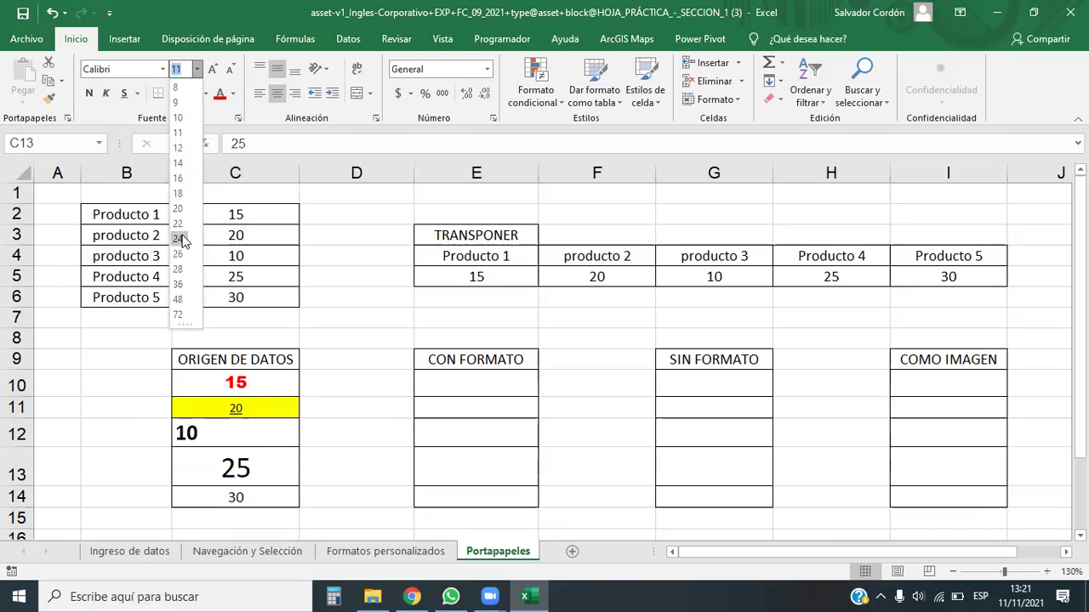
click(179, 239)
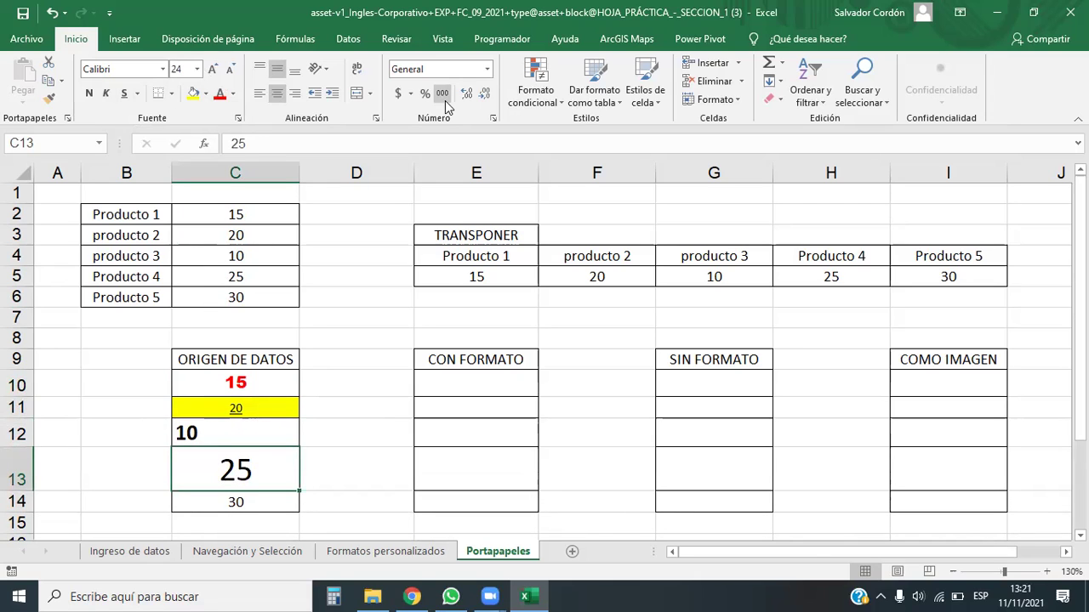
click(396, 95)
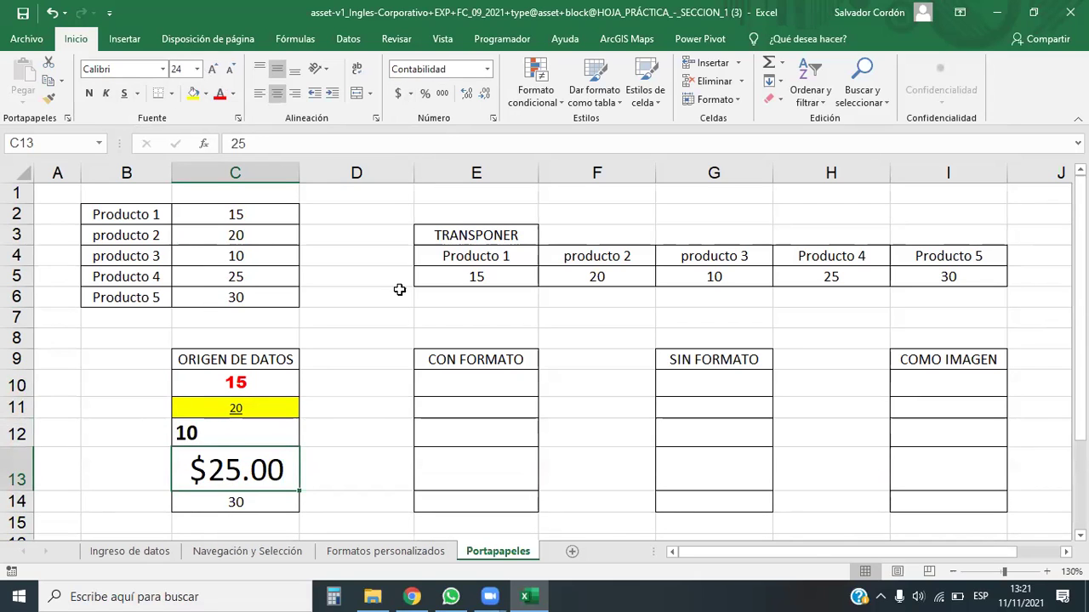
click(348, 469)
Format the 30 in C14 as bold Bahnschrift Light, right and middle aligned, light green on a red fill
click(253, 502)
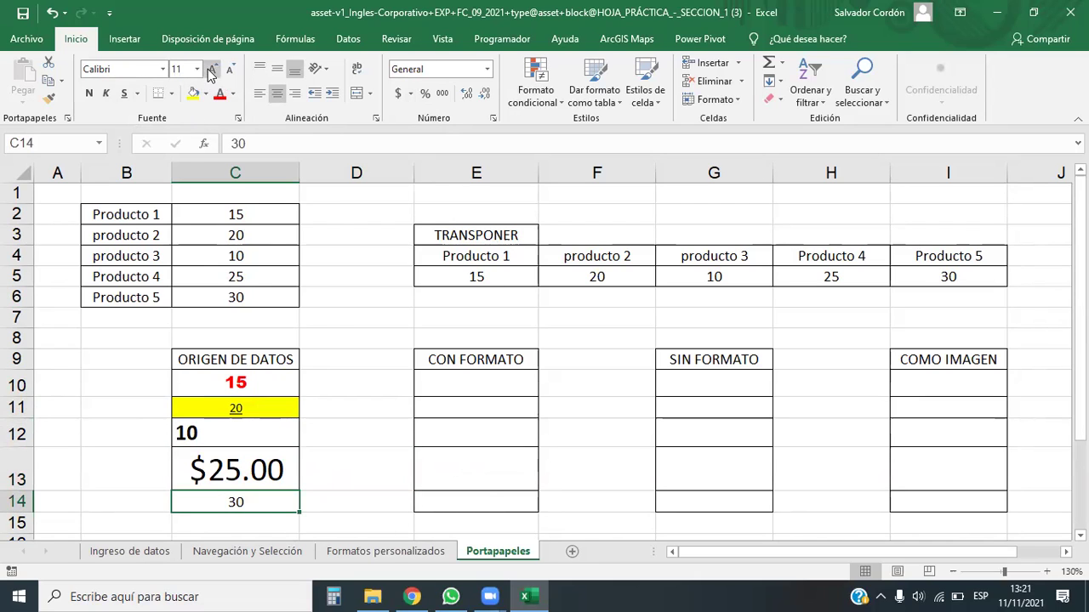
click(163, 69)
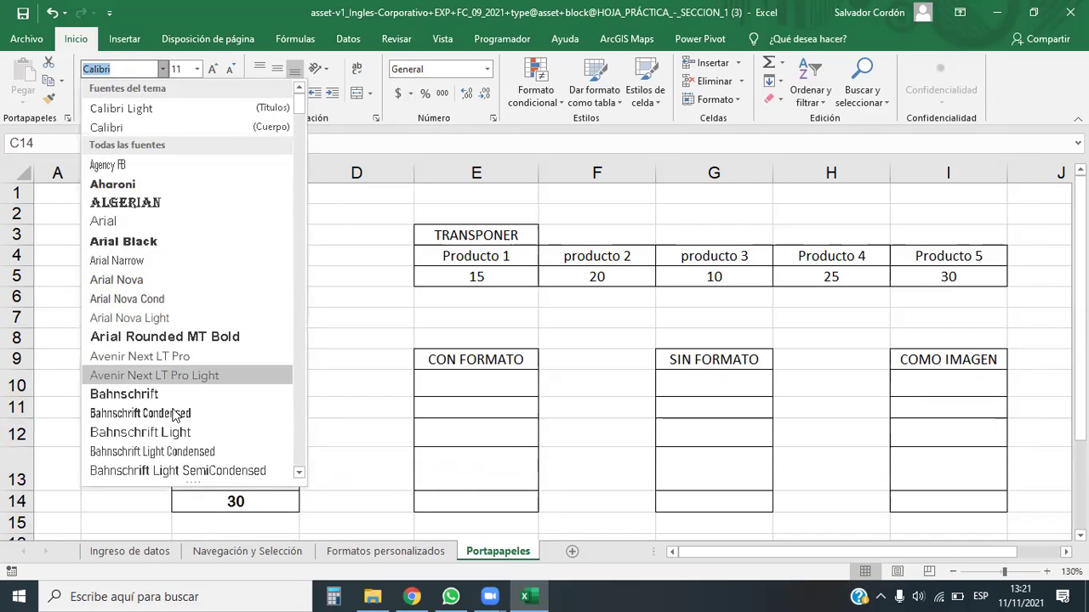
click(174, 434)
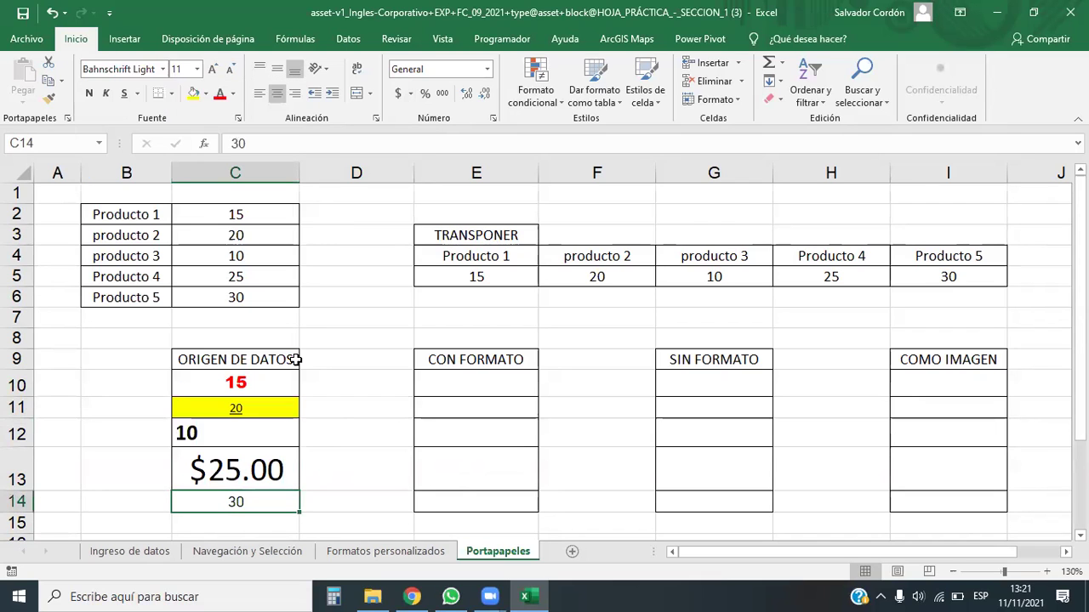
click(88, 97)
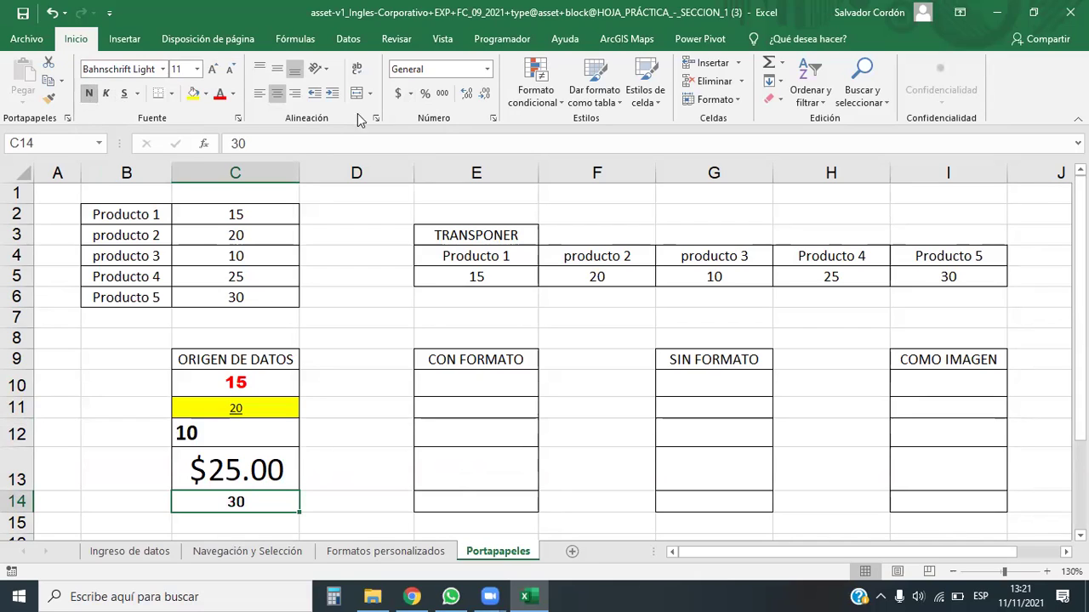
click(294, 94)
click(279, 70)
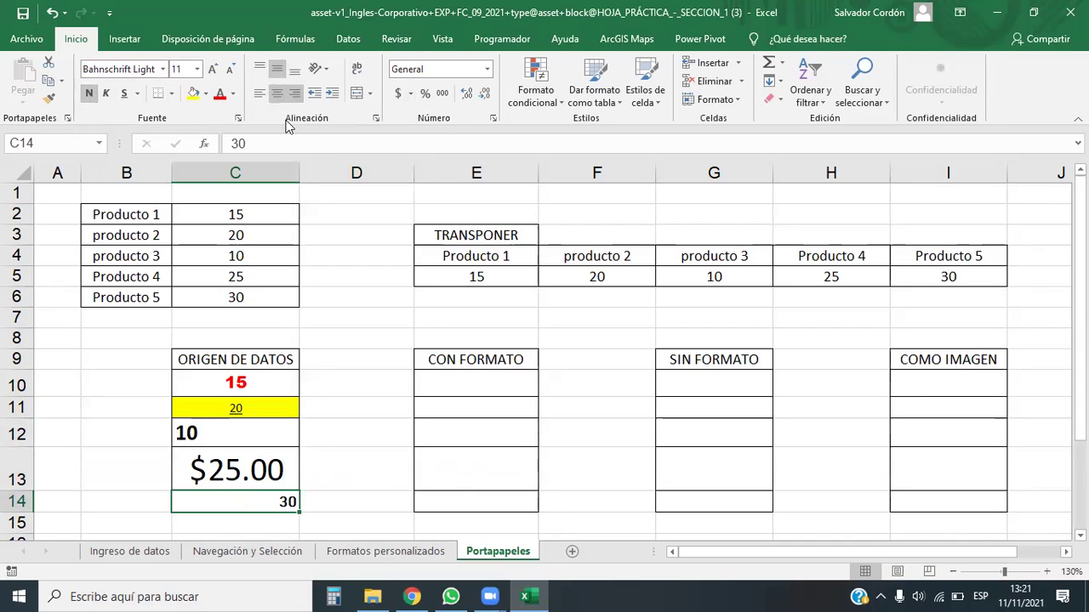
click(232, 94)
click(275, 237)
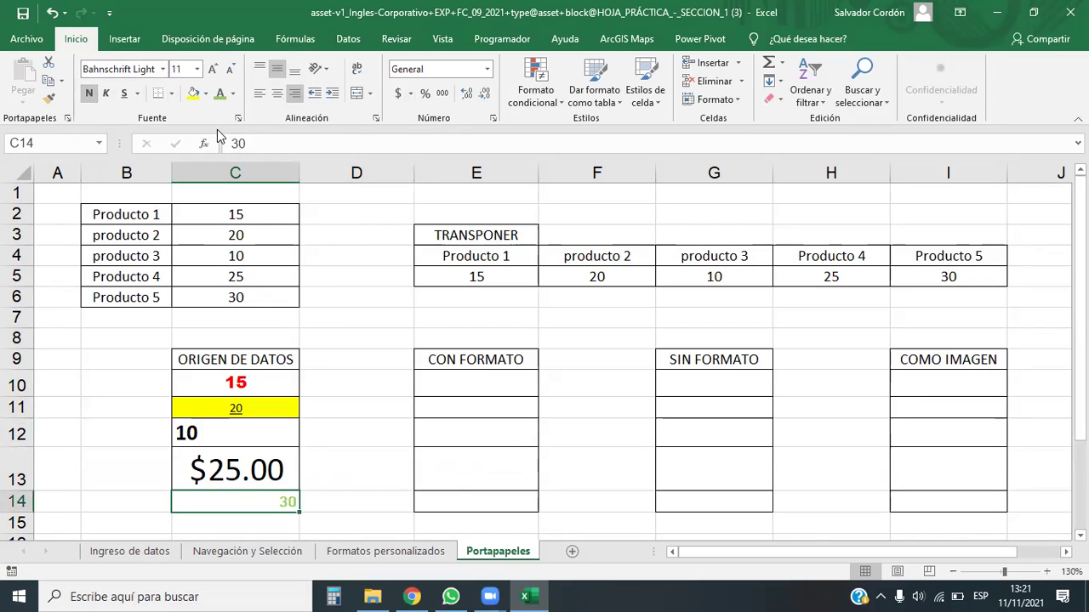
click(193, 93)
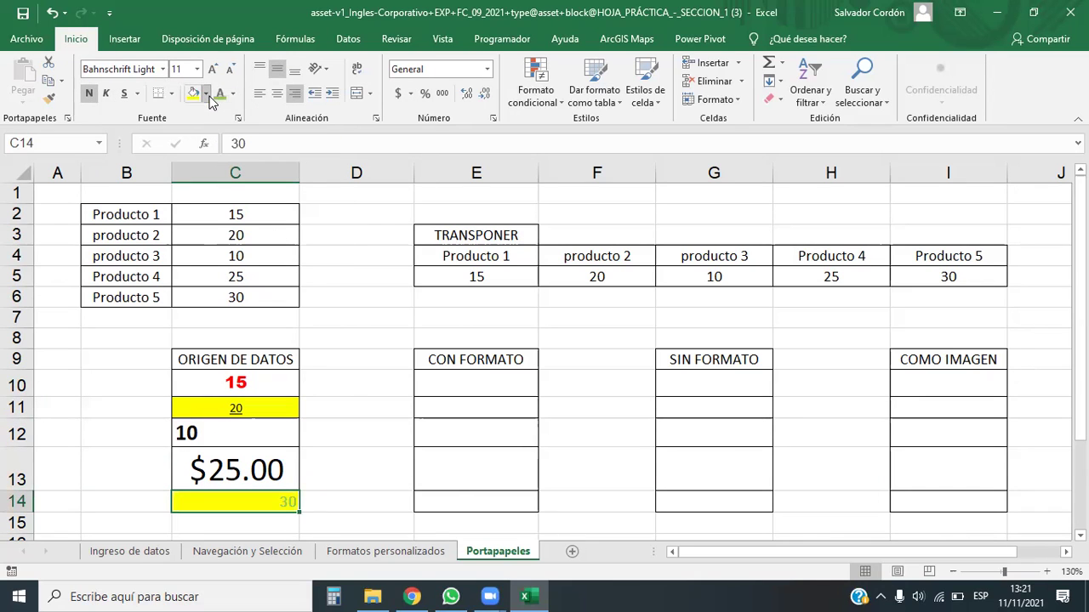
click(207, 94)
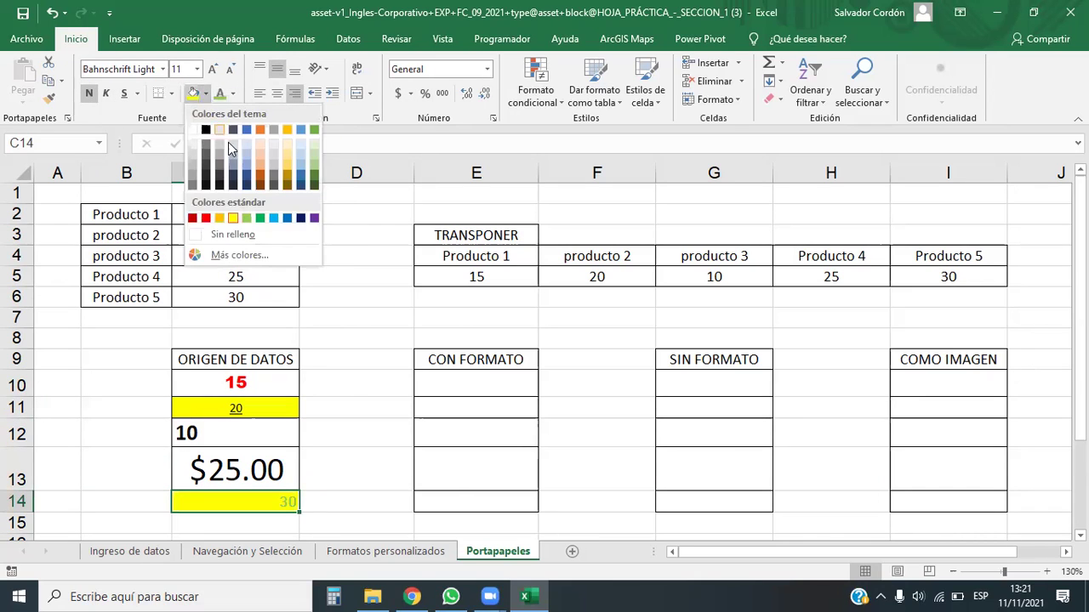
click(206, 220)
click(364, 456)
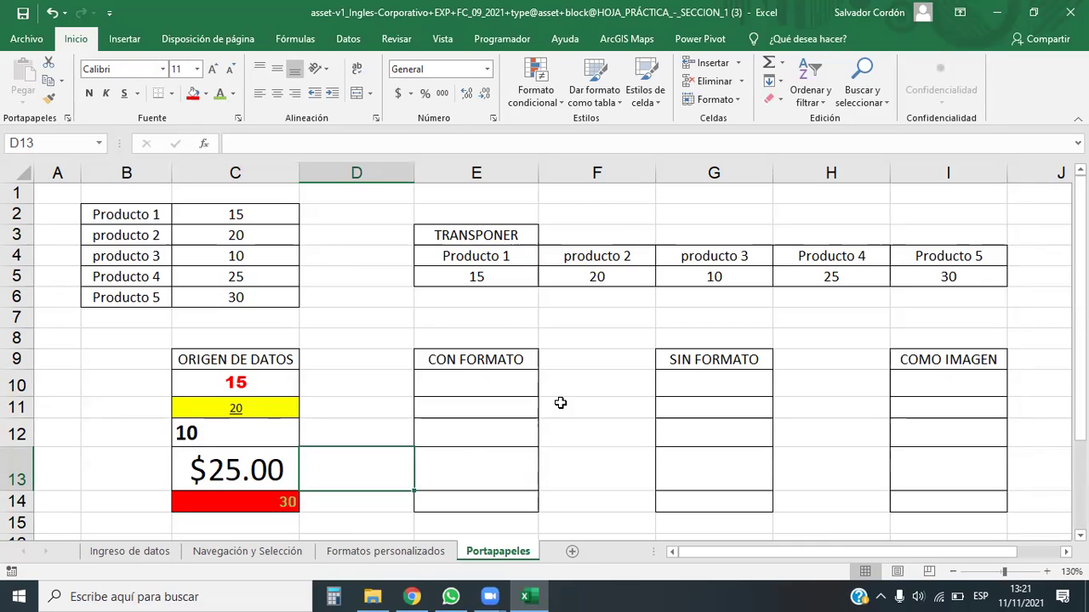
Merge and centre E7:G7 and enter the title DESTINO DE DATOS
drag(280, 379, 262, 502)
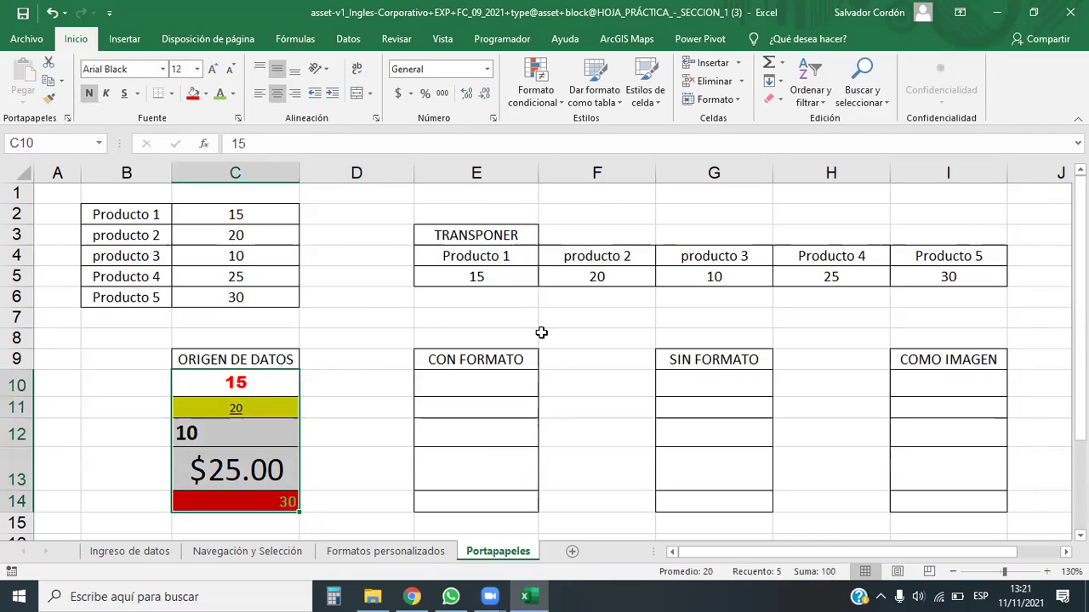
drag(495, 376, 506, 500)
drag(698, 383, 706, 500)
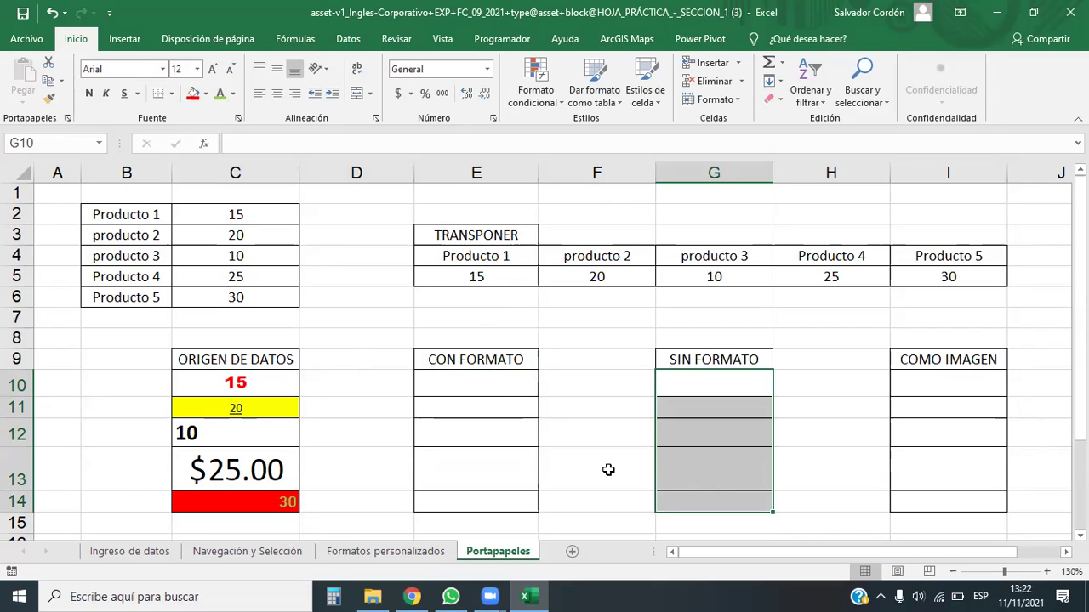
drag(493, 318, 706, 318)
click(357, 93)
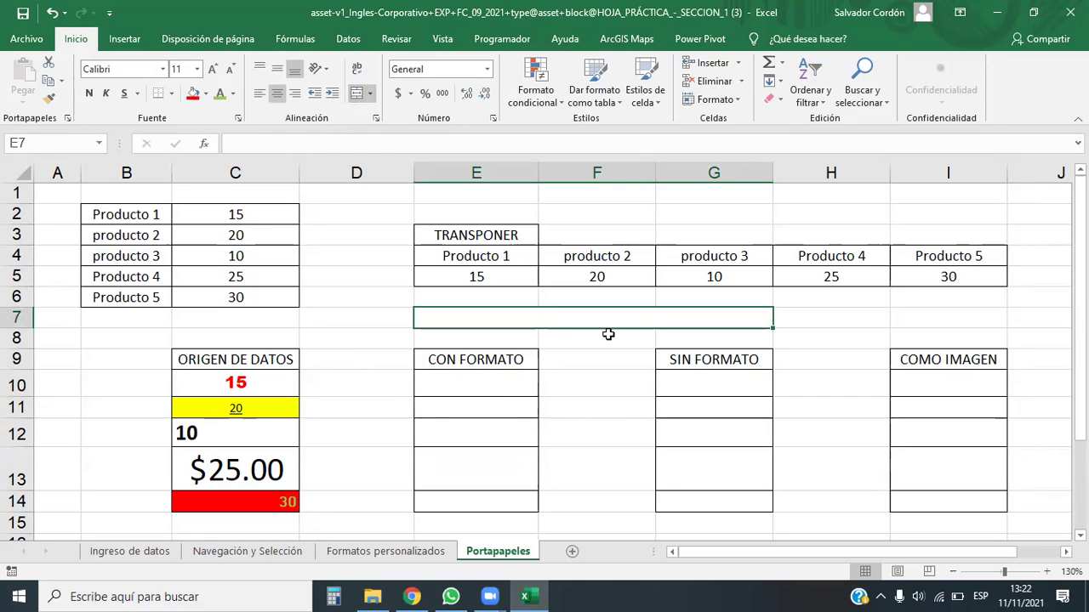
double_click(603, 319)
text(DESTINO DE DATOS)
key(Return)
Give the DESTINO DE DATOS title cell a thick outside border
click(603, 319)
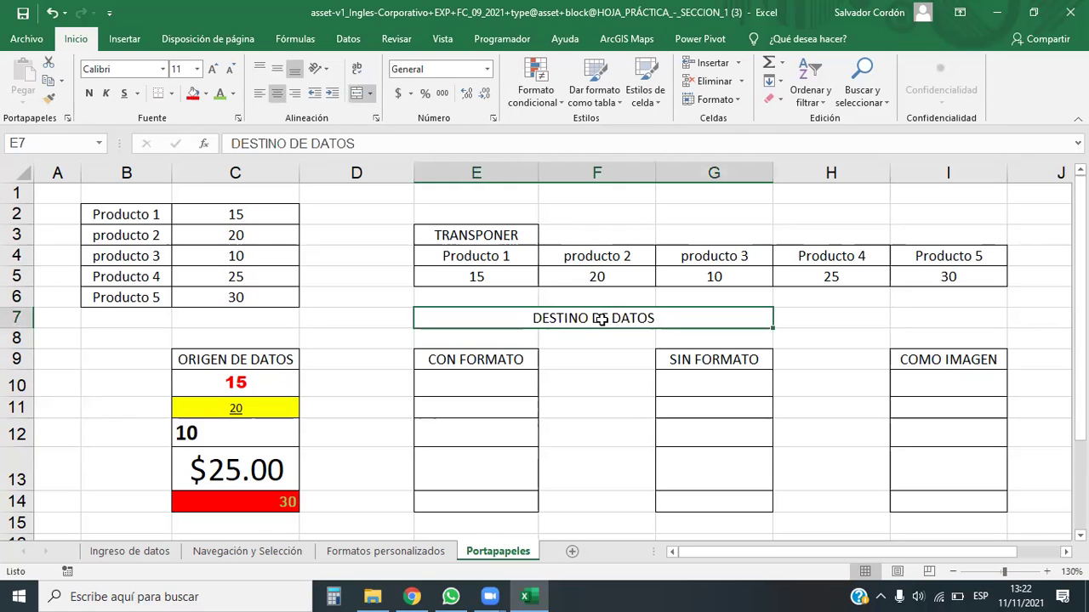
click(173, 96)
click(192, 272)
click(585, 412)
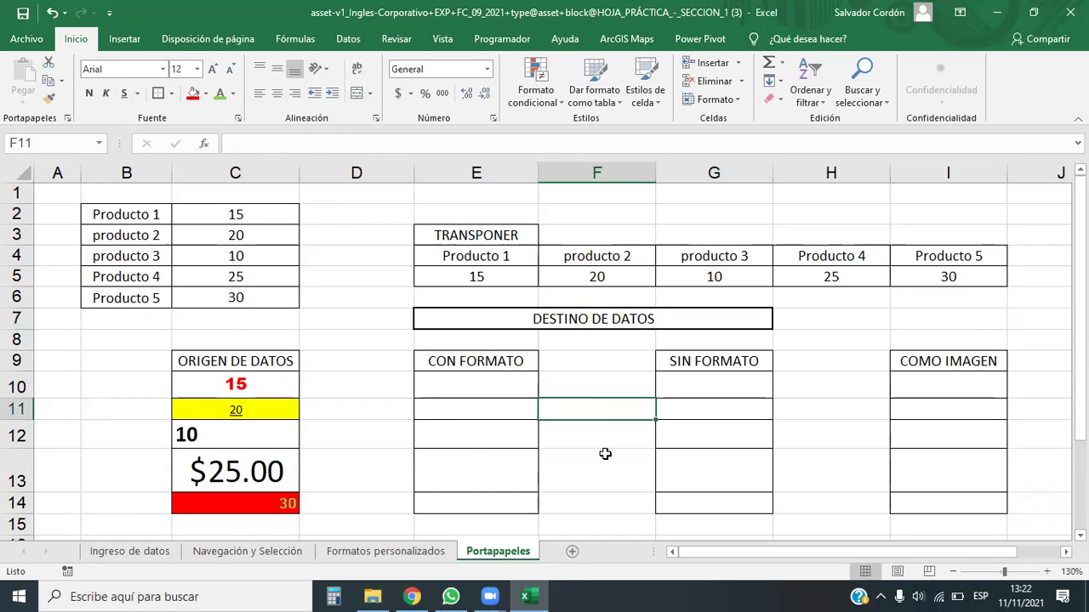
drag(217, 364, 236, 494)
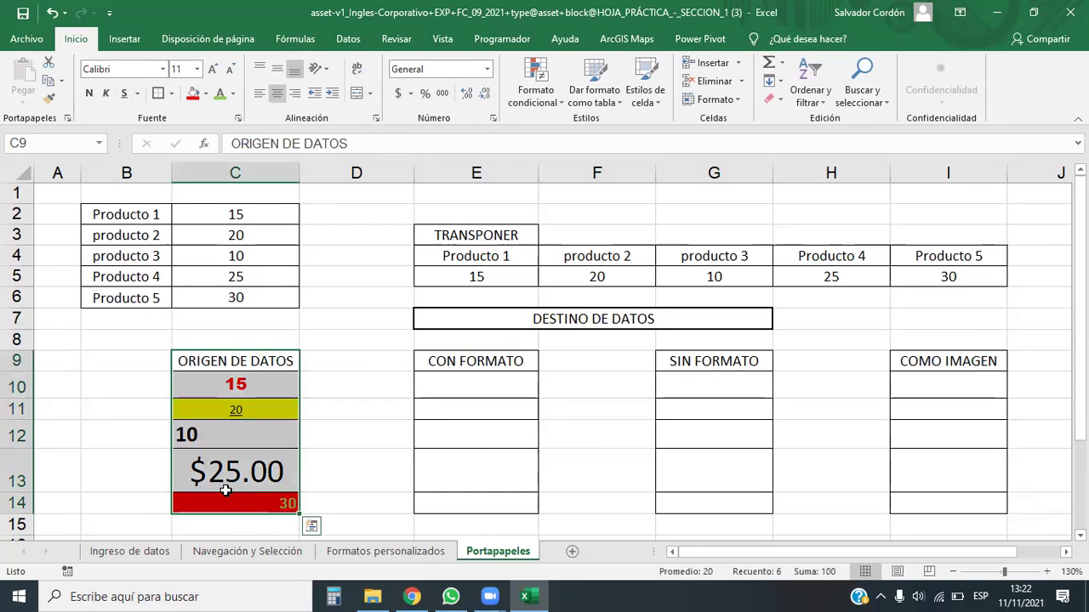
drag(583, 321, 586, 503)
click(185, 360)
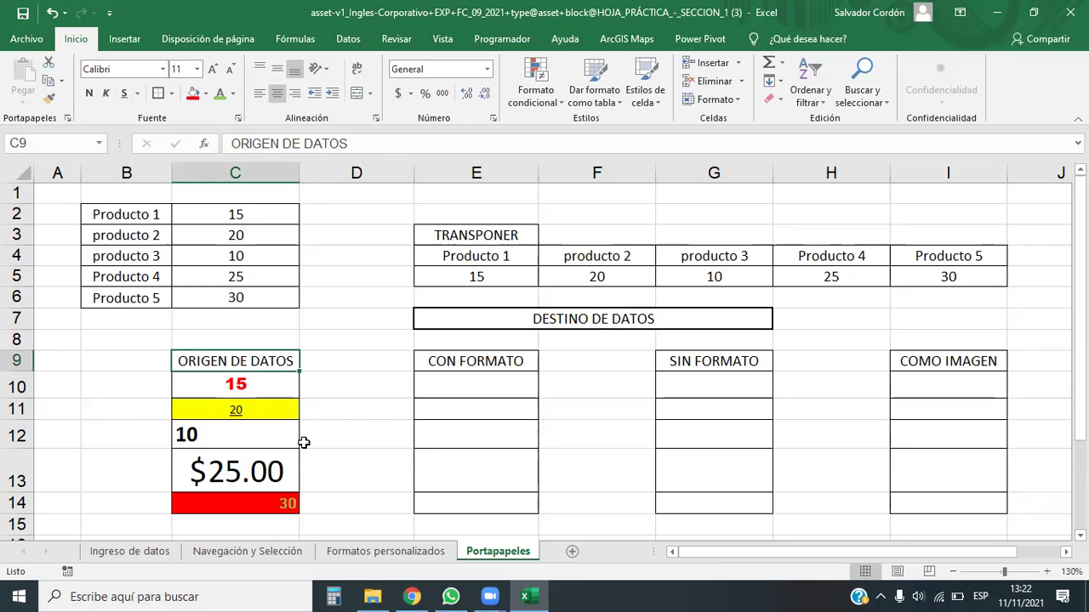
click(605, 315)
Review the empty CON FORMATO (E9:E14) and SIN FORMATO (G9:G14) destination ranges
click(517, 388)
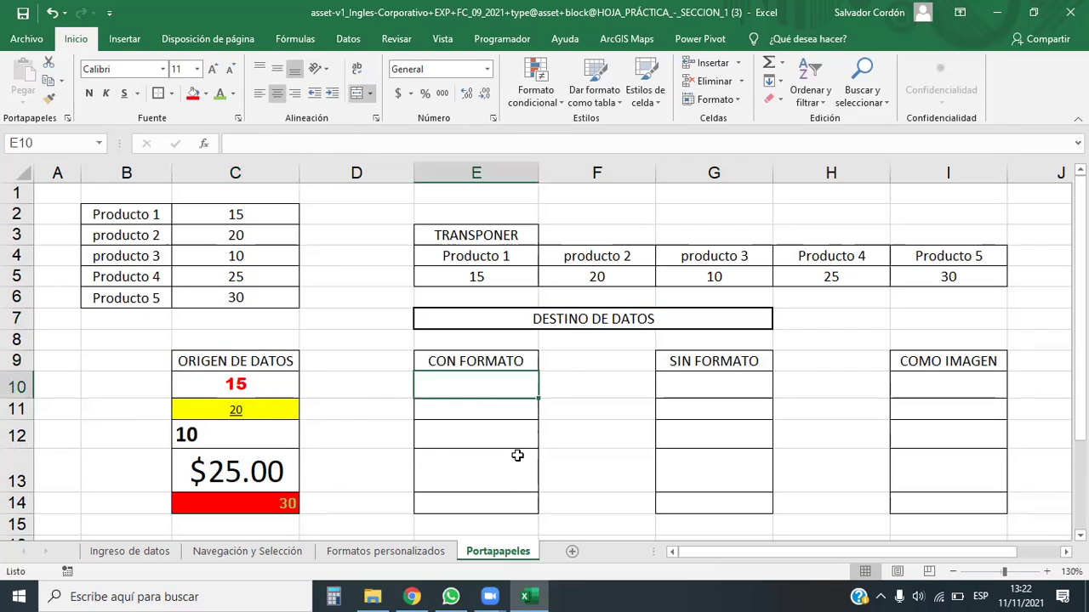
shift+click(515, 501)
drag(713, 385, 727, 506)
drag(461, 364, 457, 505)
drag(700, 361, 705, 511)
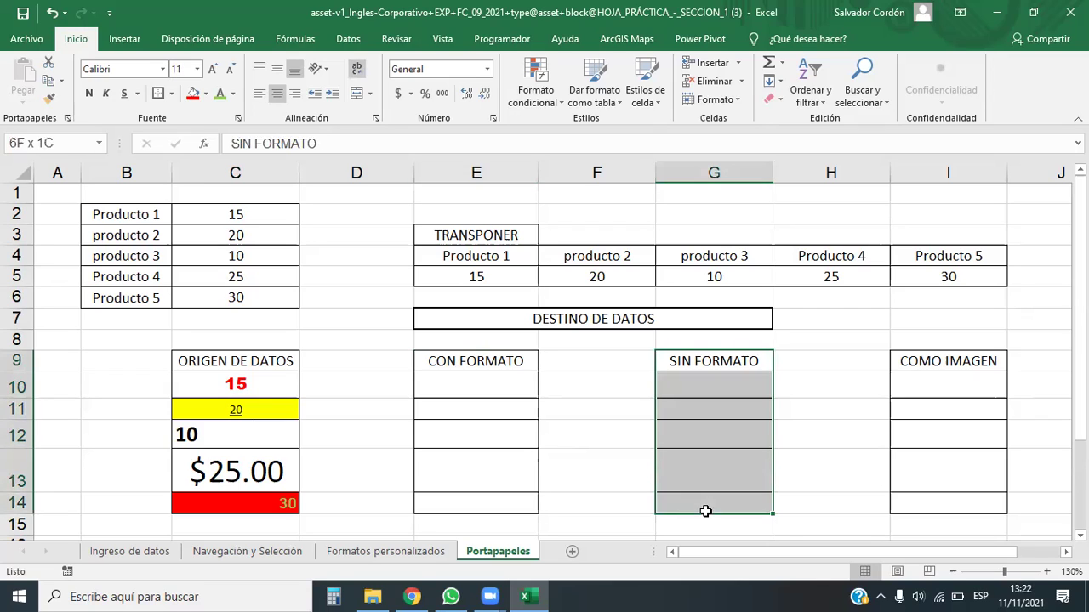
click(474, 389)
drag(493, 362, 496, 501)
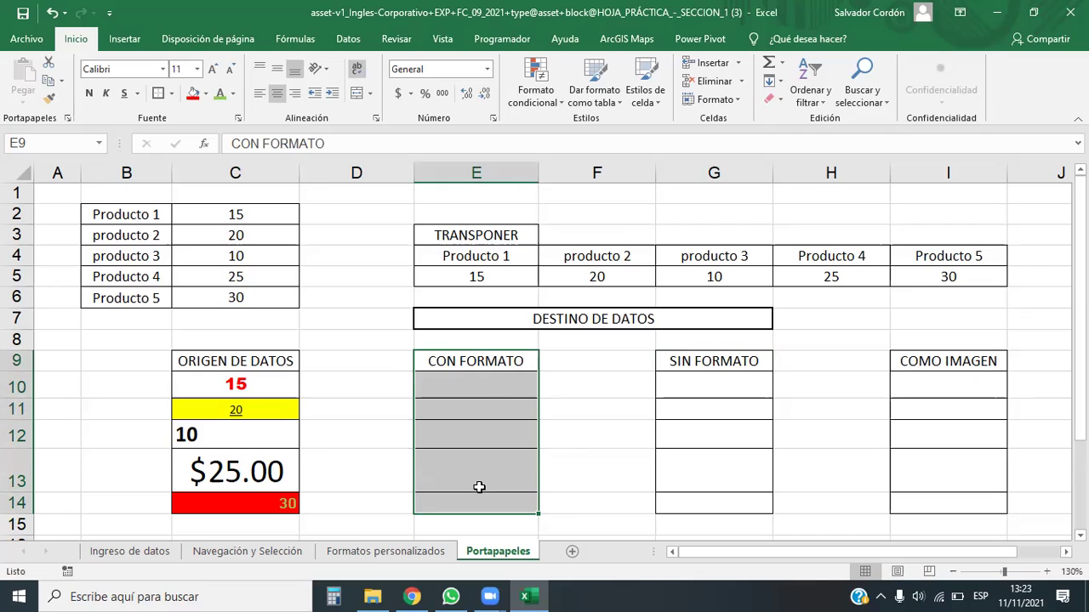
Copy C10:C14 and paste it into E10 with the standard Pegar option
drag(253, 387, 272, 506)
key(ctrl+c)
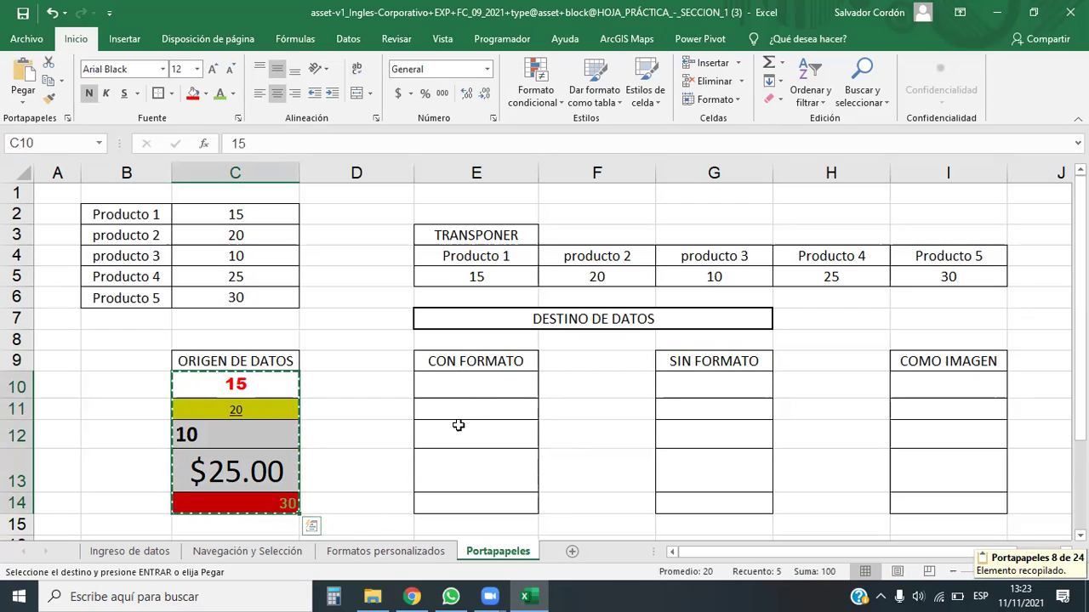
click(482, 385)
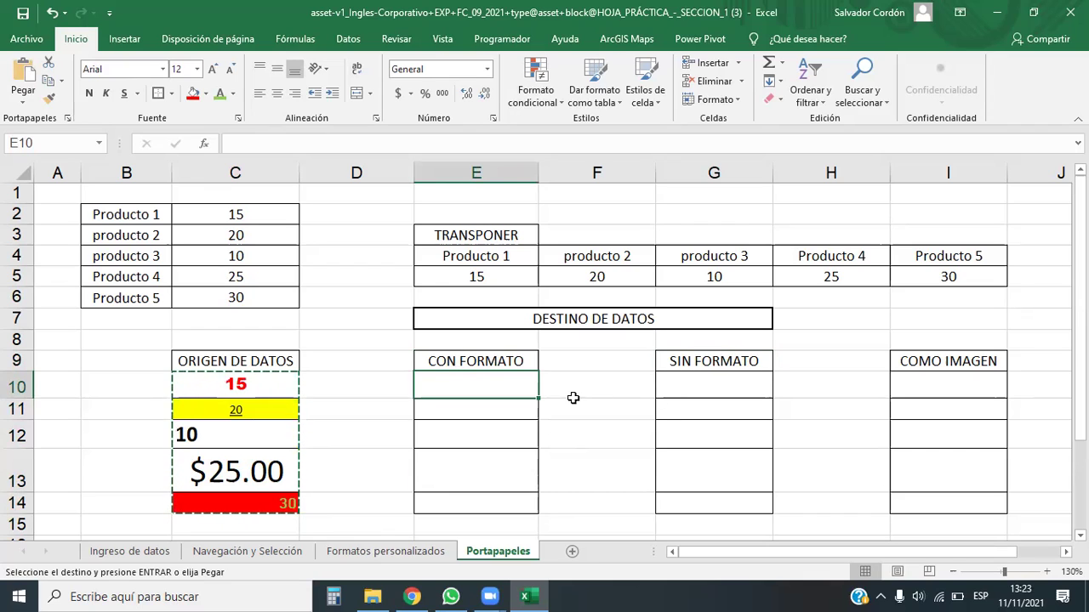
right_click(466, 385)
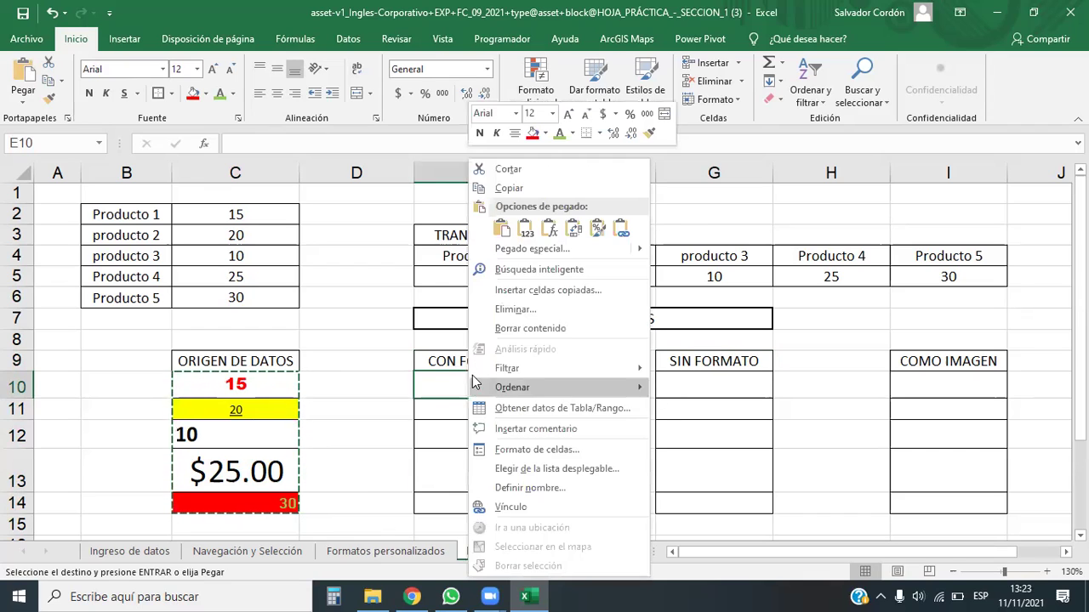
click(505, 225)
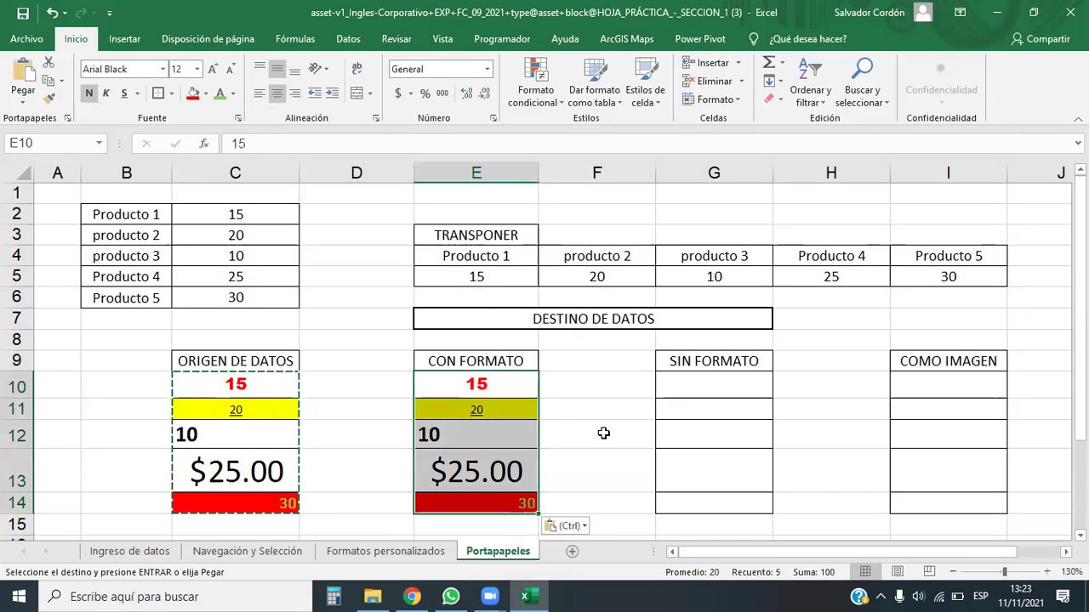
click(597, 434)
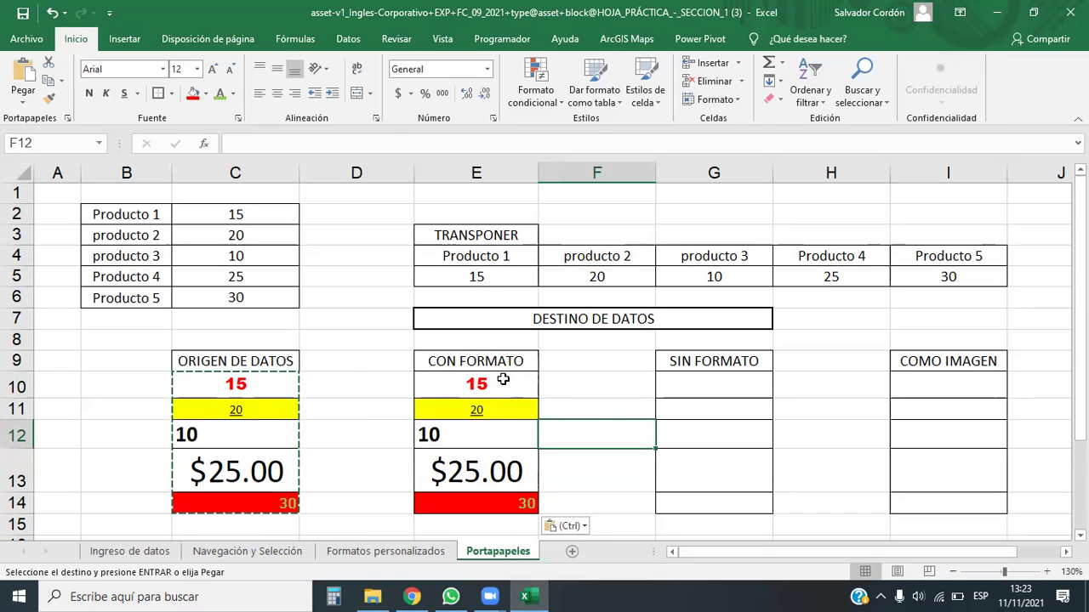
Undo the earlier paste, then copy C10:C14 and paste it into E10 with Ctrl+V
key(ctrl+z)
click(600, 414)
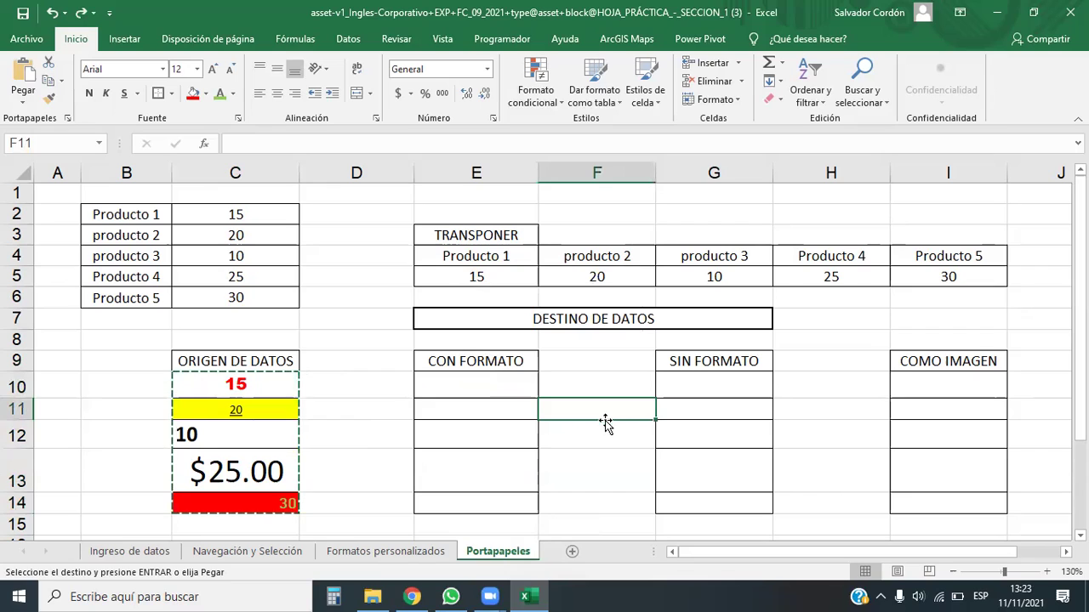
key(Escape)
drag(252, 384, 247, 502)
key(ctrl+c)
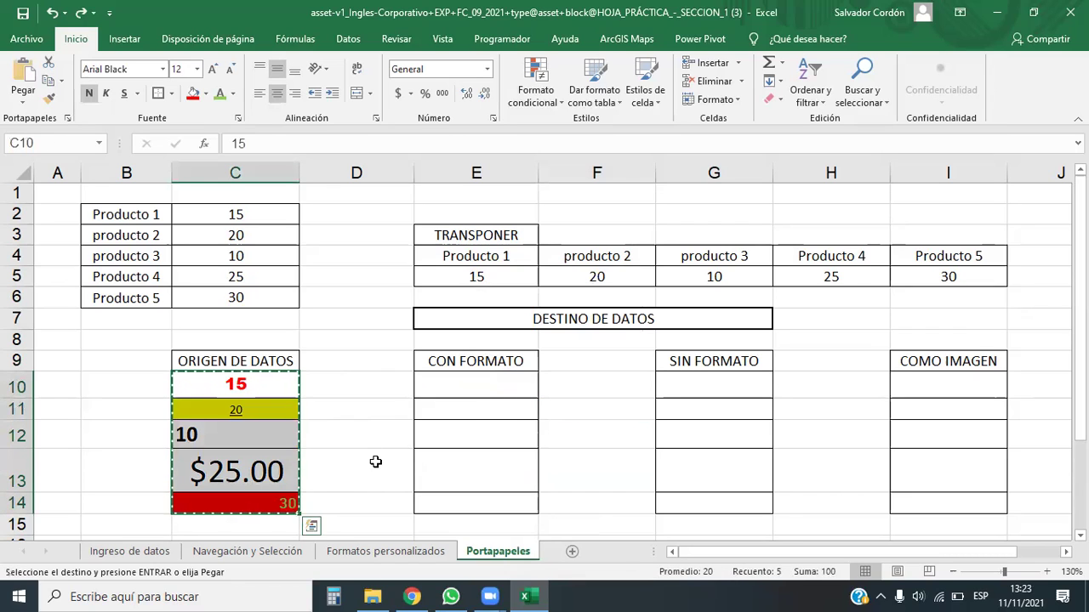
click(505, 384)
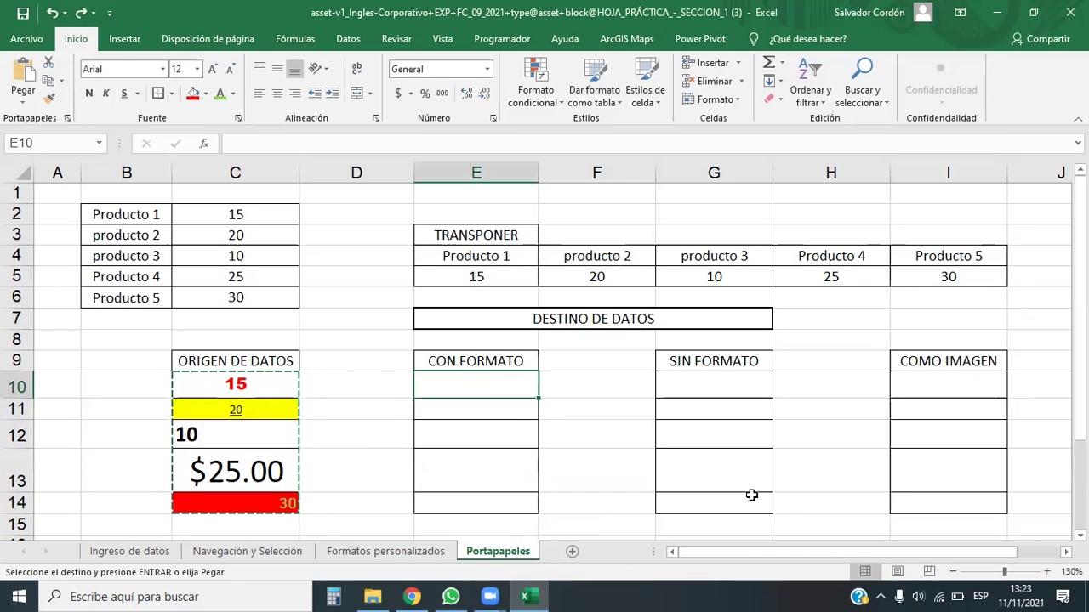
key(ctrl+v)
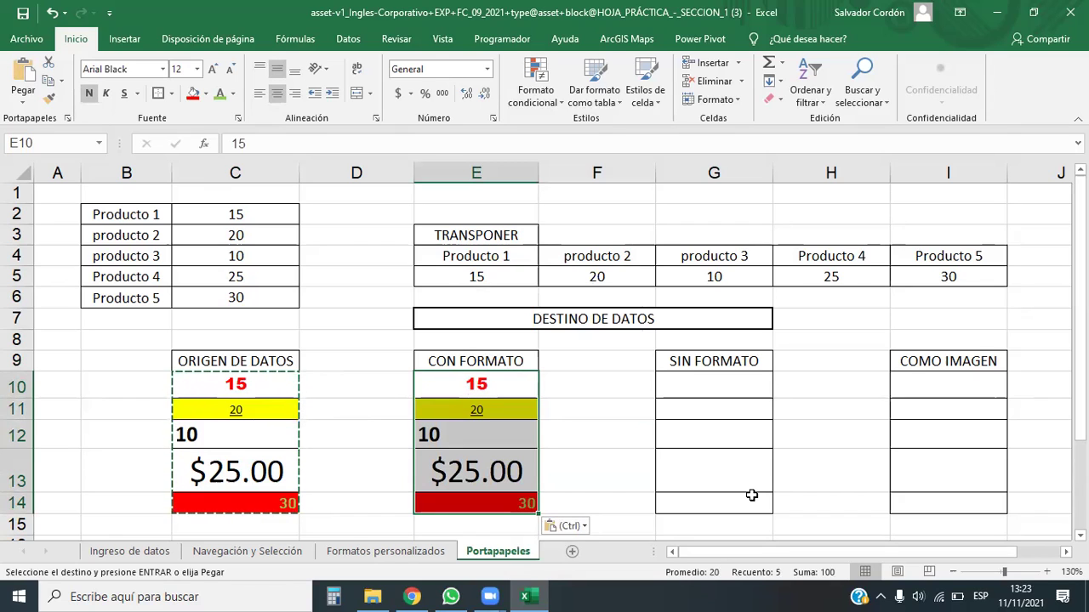
Redo the copy of C10:C14 into E10 after another undo, then cancel the copy marquee
key(ctrl+z)
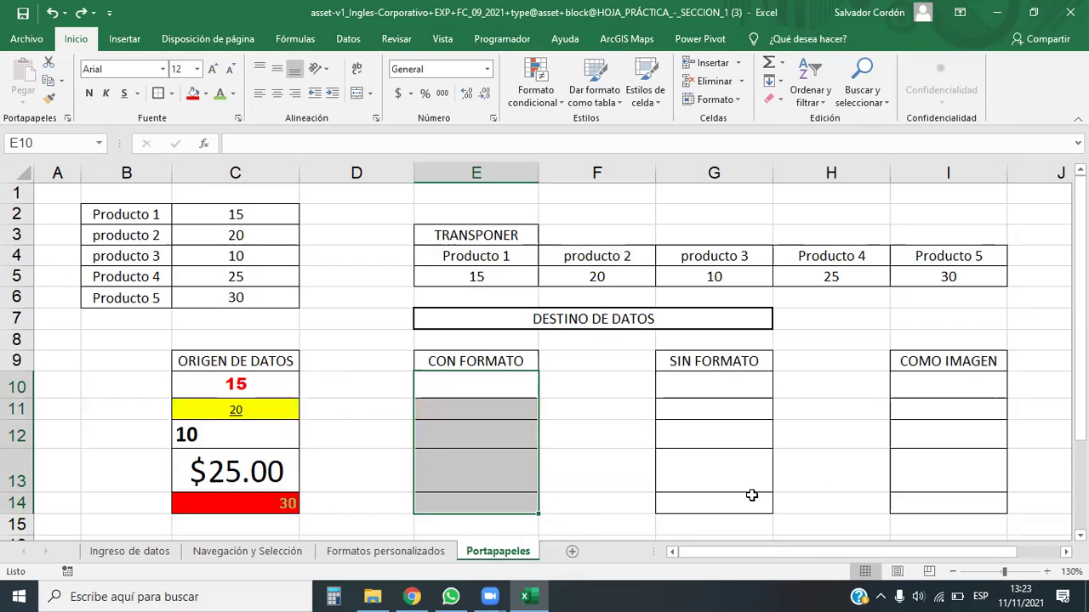
drag(238, 384, 243, 503)
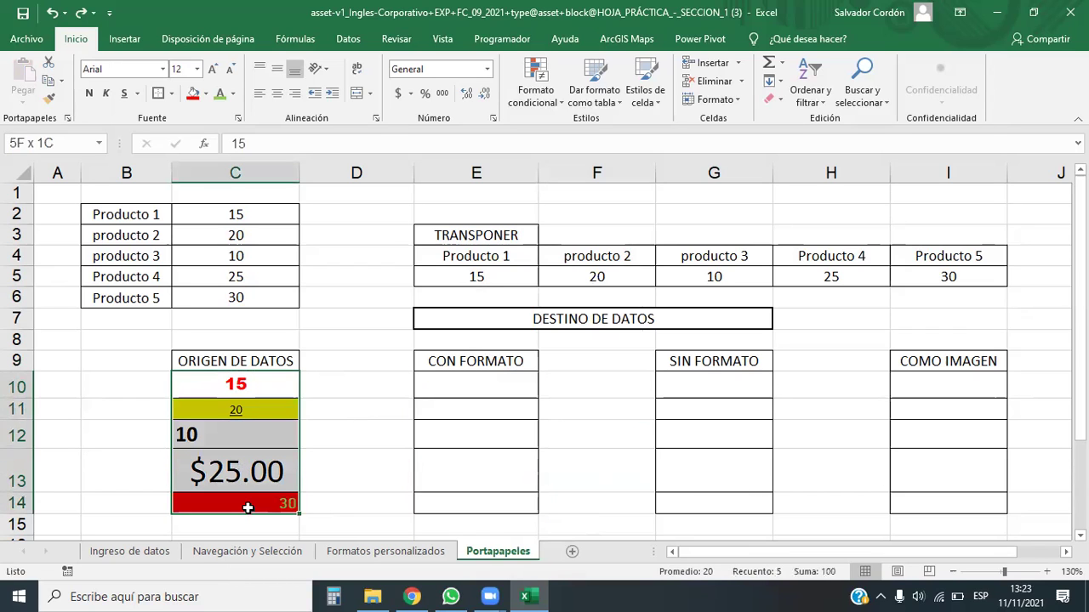
key(ctrl+c)
click(482, 392)
key(ctrl+v)
click(599, 382)
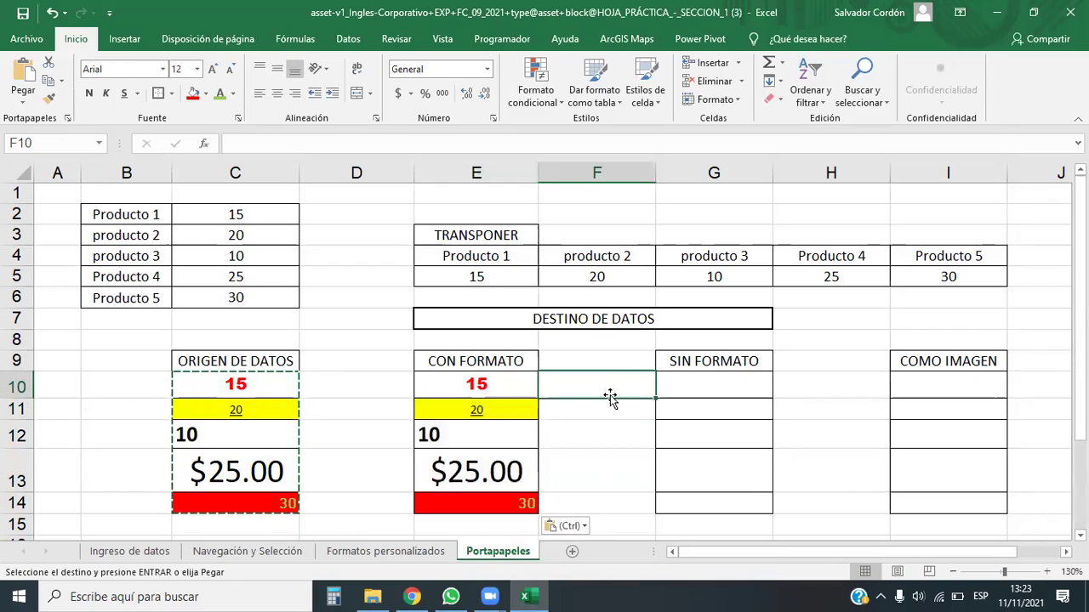
click(648, 486)
key(Escape)
Compare the pasted cells E10:E14 against the source values in C10:C14
mouse_move(265, 371)
mouse_down()
mouse_move(266, 515)
mouse_move(282, 501)
mouse_move(255, 358)
mouse_move(270, 384)
mouse_up()
drag(534, 384, 527, 509)
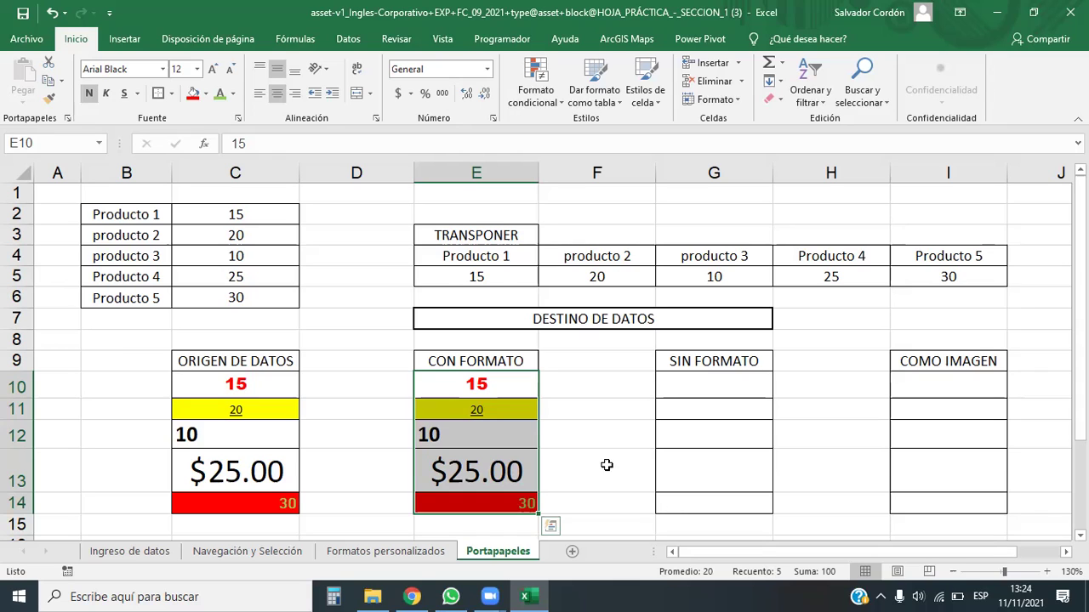
drag(449, 363, 464, 503)
key(Down)
drag(493, 462, 502, 505)
click(231, 383)
drag(230, 384, 234, 480)
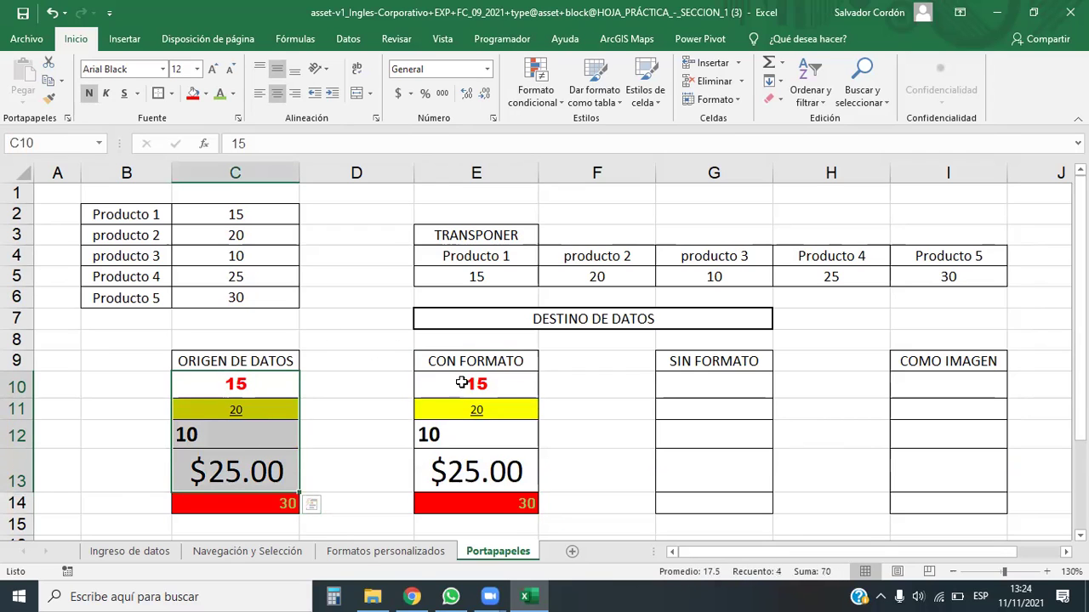
drag(502, 382, 501, 508)
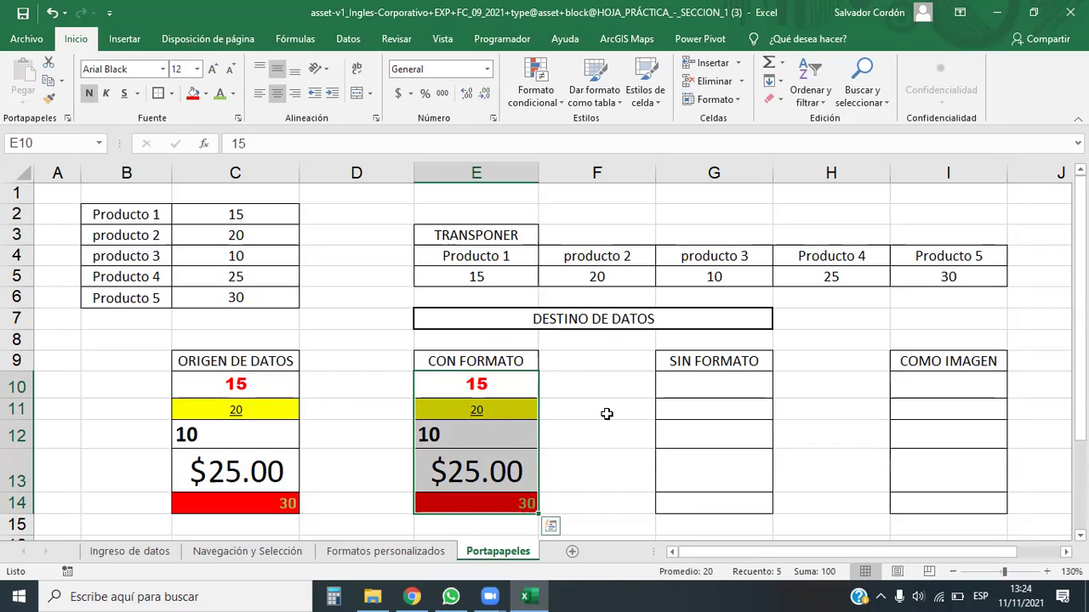
click(580, 458)
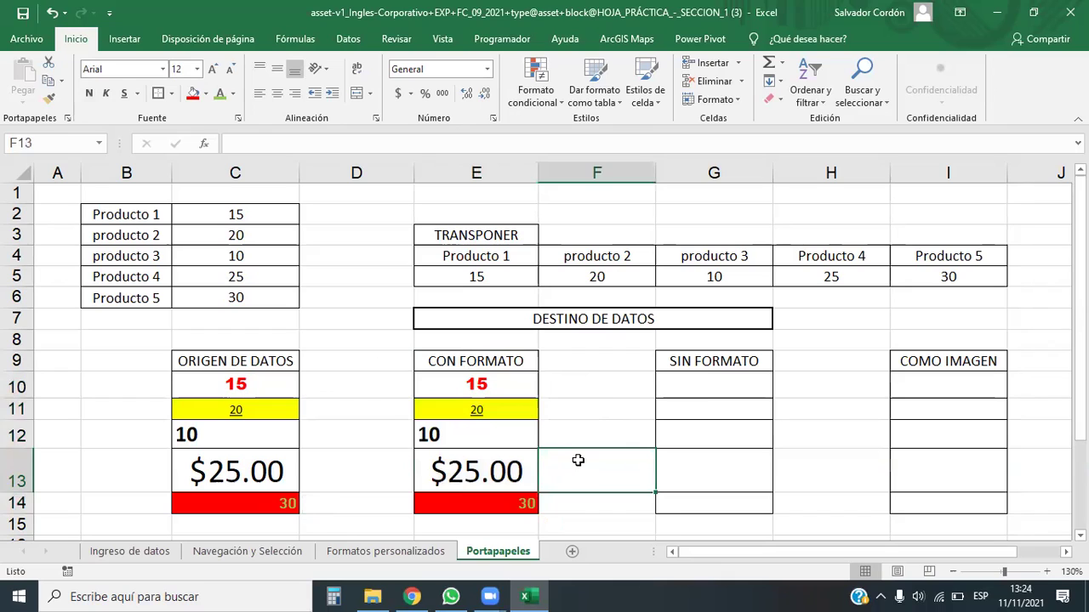
click(612, 406)
click(698, 401)
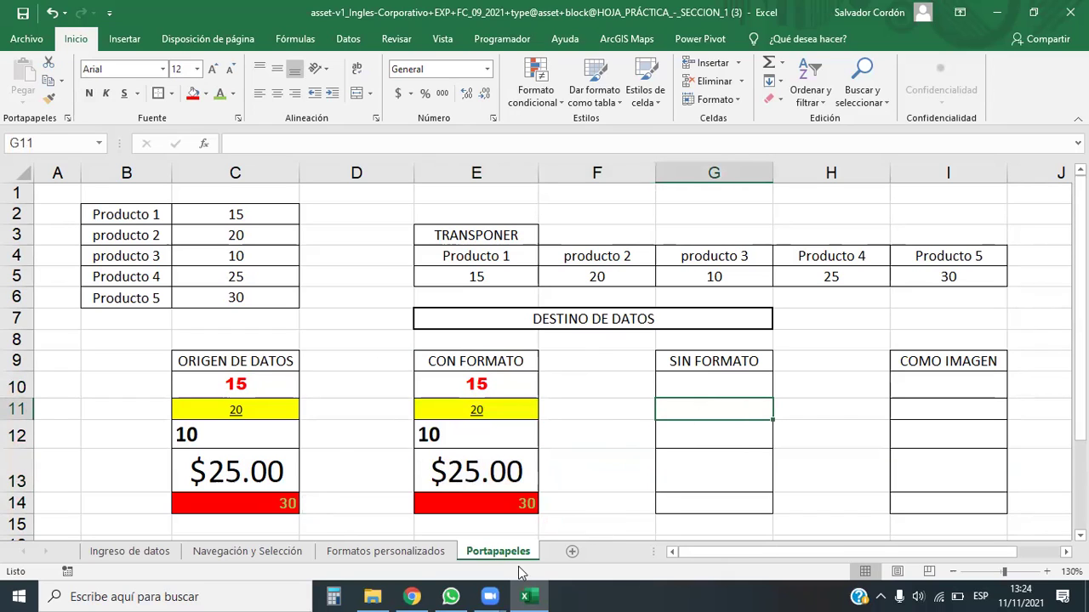
drag(726, 365, 737, 506)
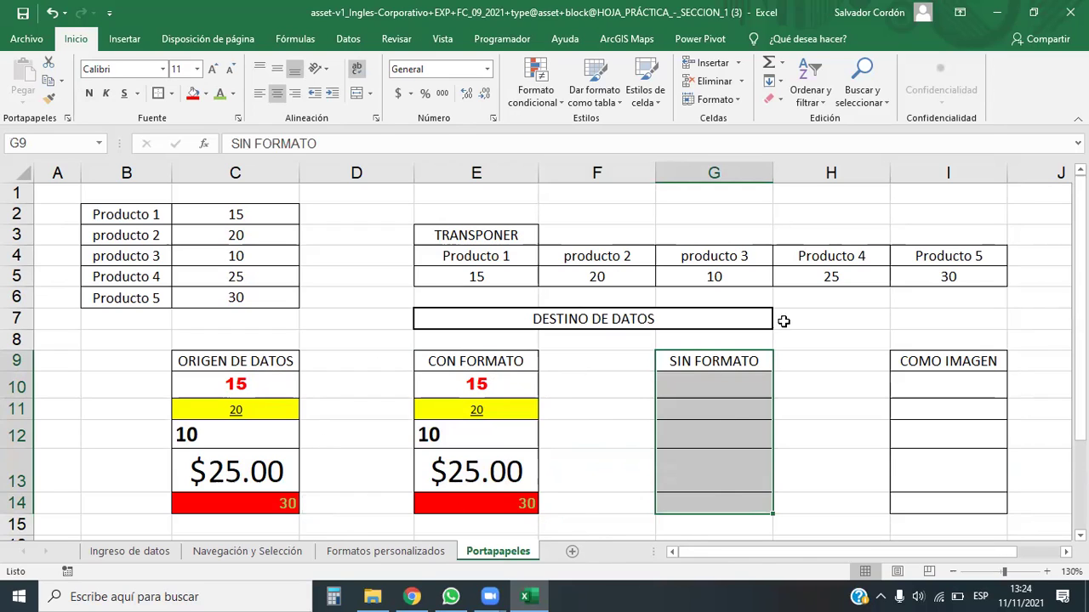
click(564, 322)
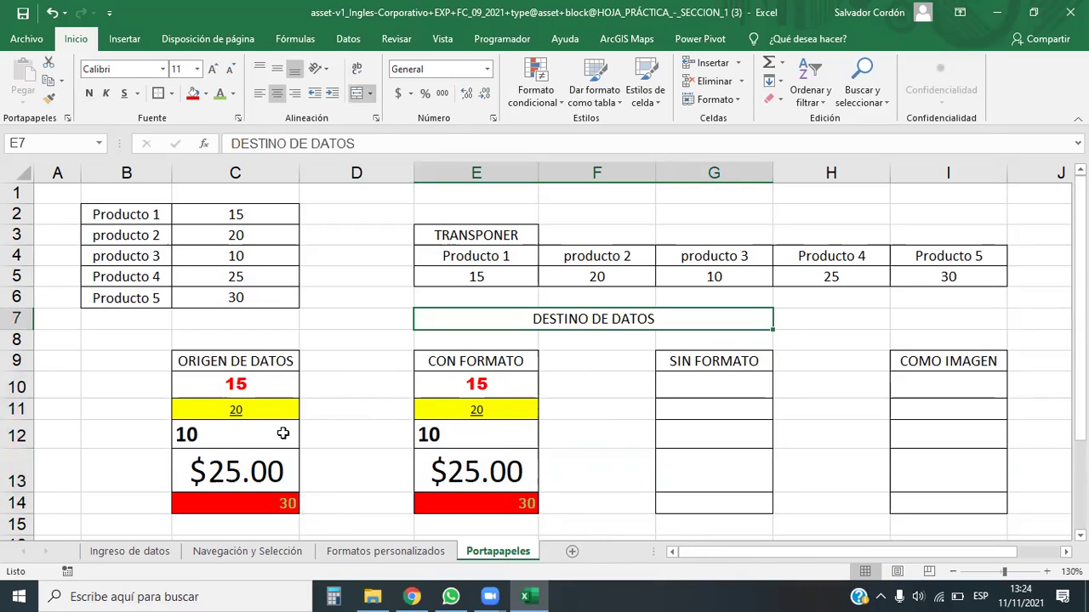
drag(484, 350, 497, 502)
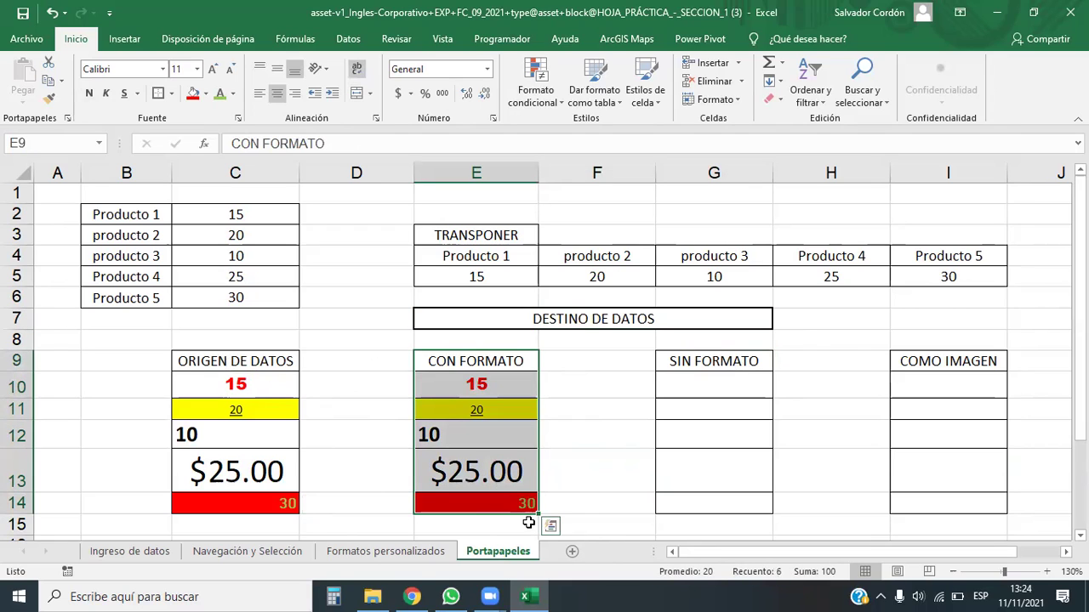
drag(730, 361, 746, 498)
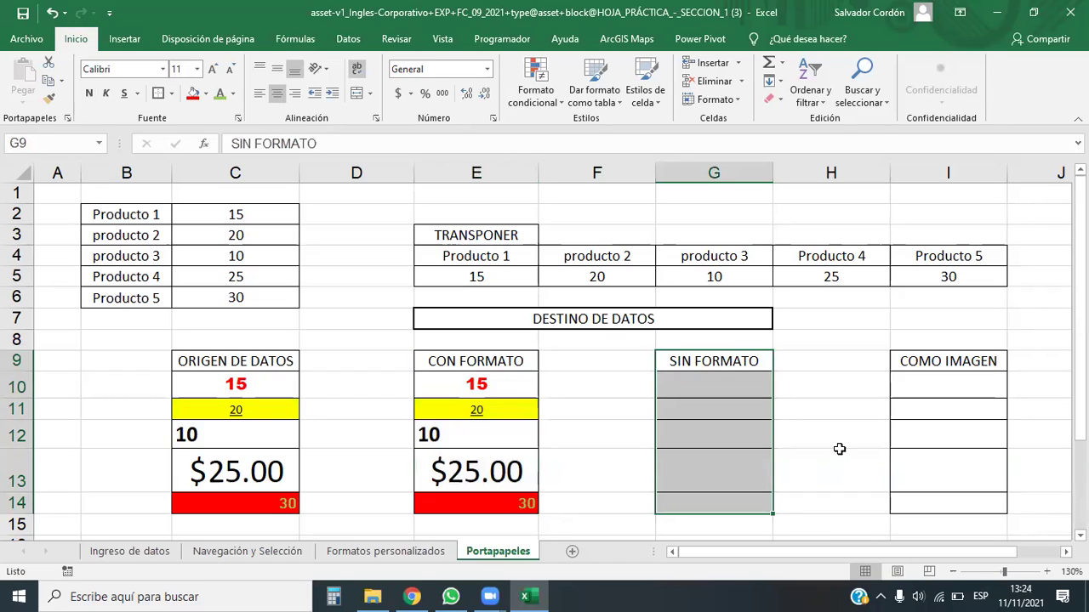
click(688, 363)
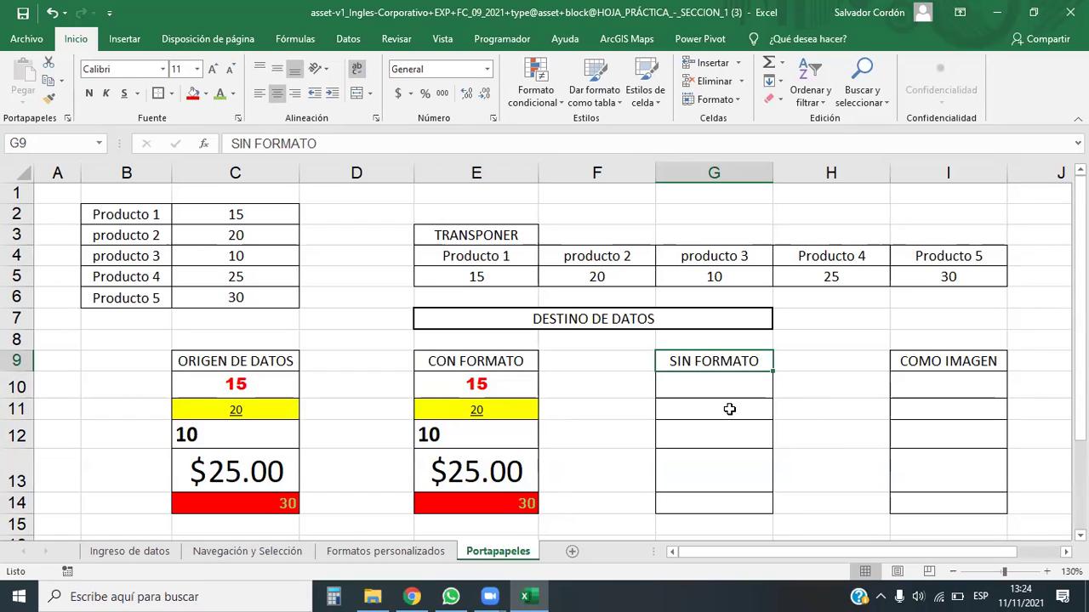
click(797, 381)
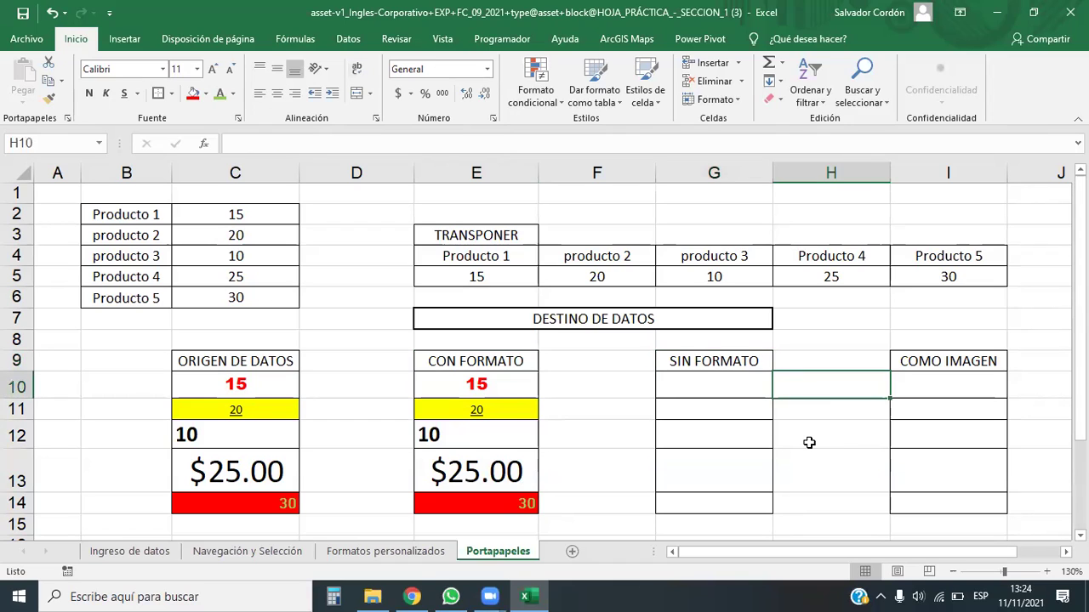
Copy C10:C14 and select the CON FORMATO header in E9
drag(185, 389, 235, 508)
key(ctrl+c)
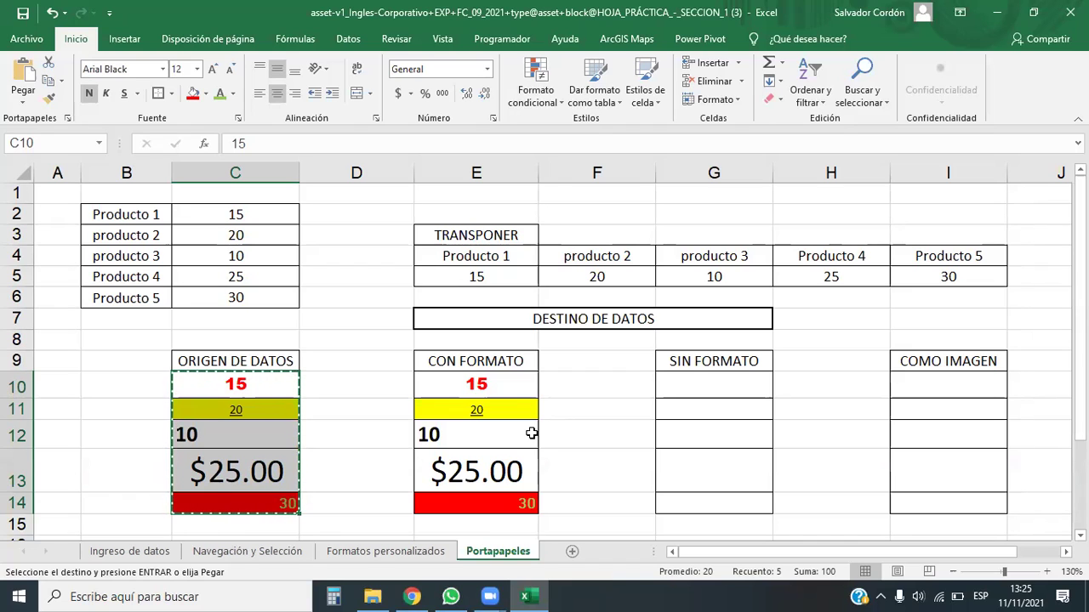
click(500, 358)
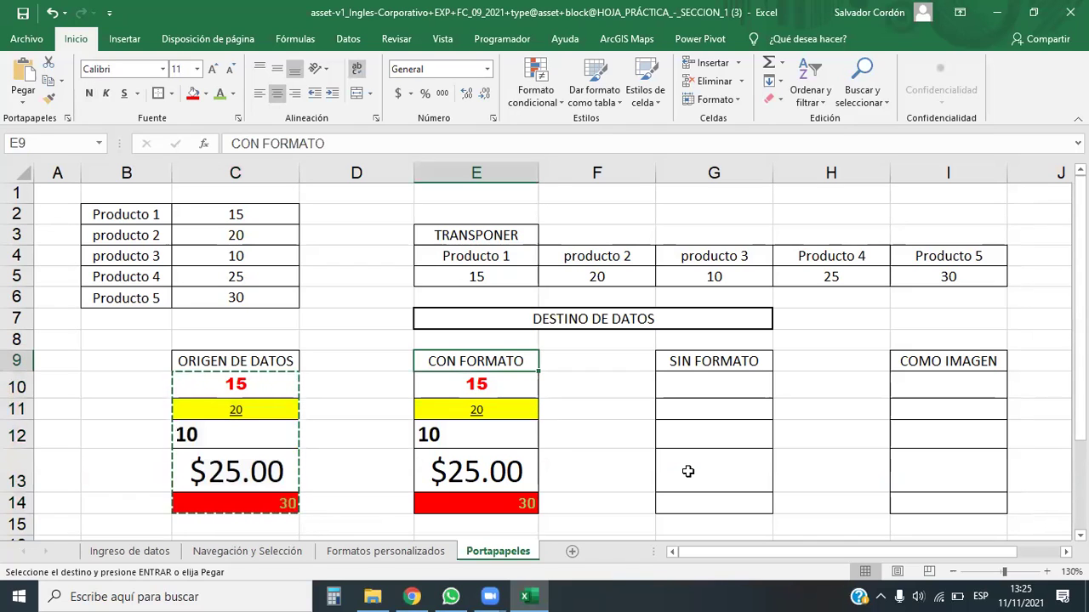
Rename headers E9, F9 and G9 to FORMATO Y CONT, SOLO FORMATO and SOLO CONT
text(SO)
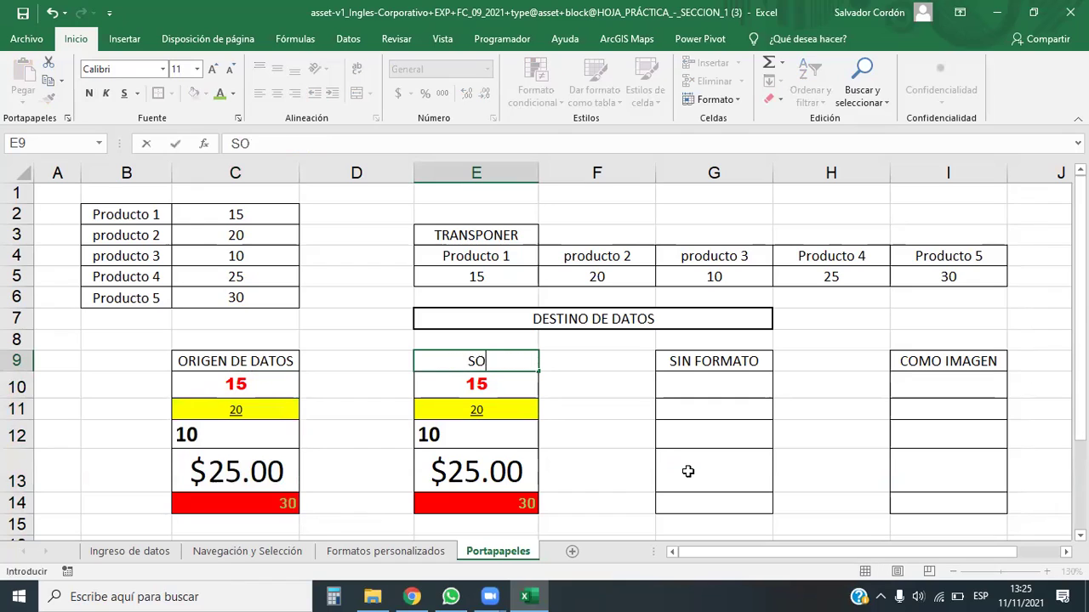
text(LO FOR)
key(BackSpace)
key(BackSpace)
key(BackSpace)
key(BackSpace)
key(BackSpace)
key(BackSpace)
key(BackSpace)
key(BackSpace)
text(FORMATO Y CONT)
click(627, 427)
click(604, 361)
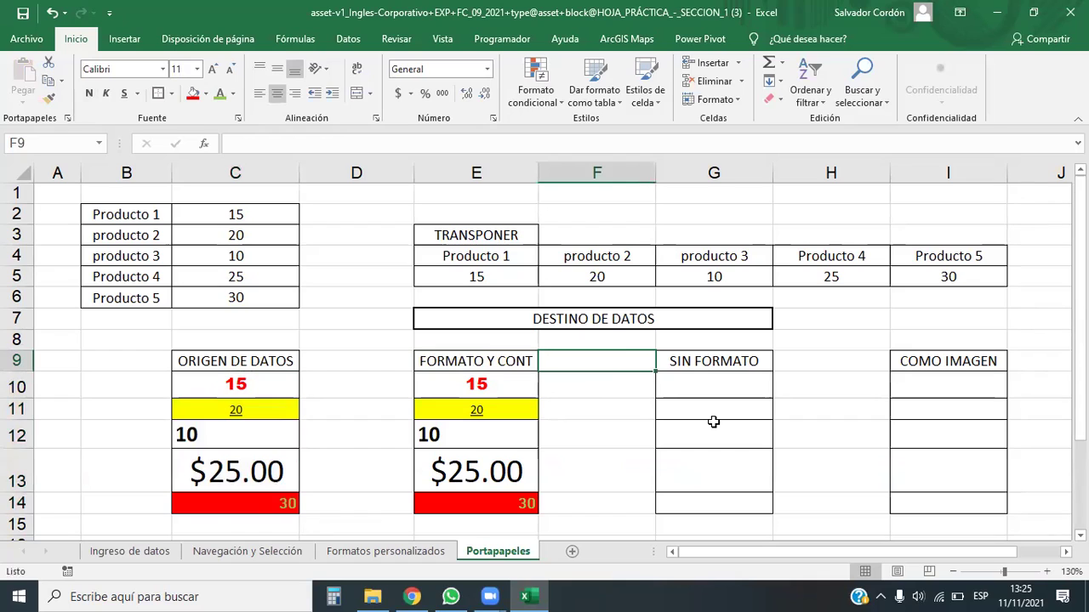
text(SOLO FORMATO)
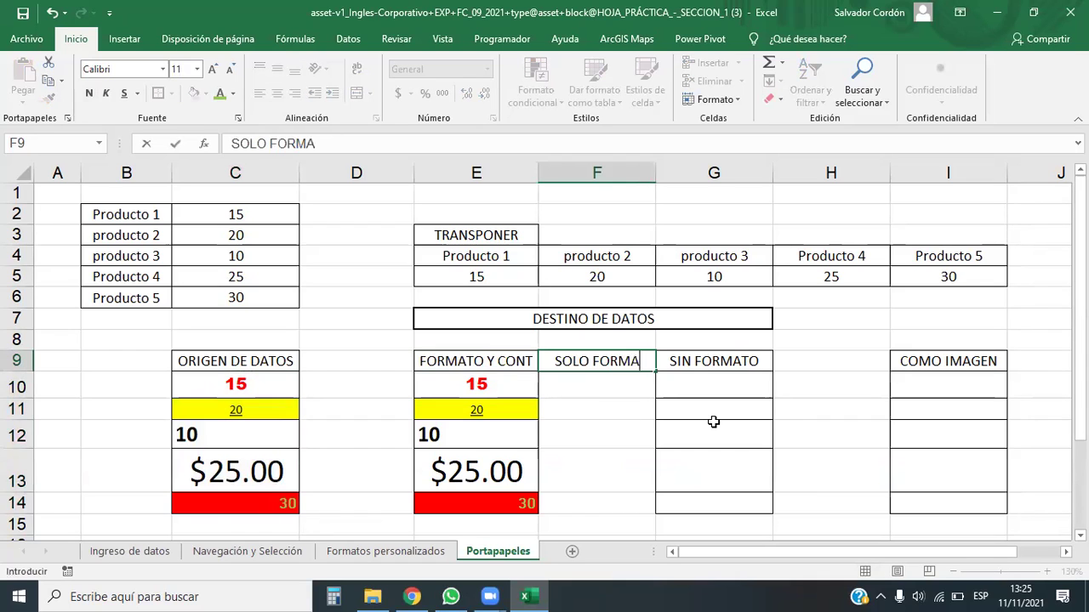
click(713, 422)
drag(724, 360, 713, 503)
click(722, 362)
text(SOLO CONT)
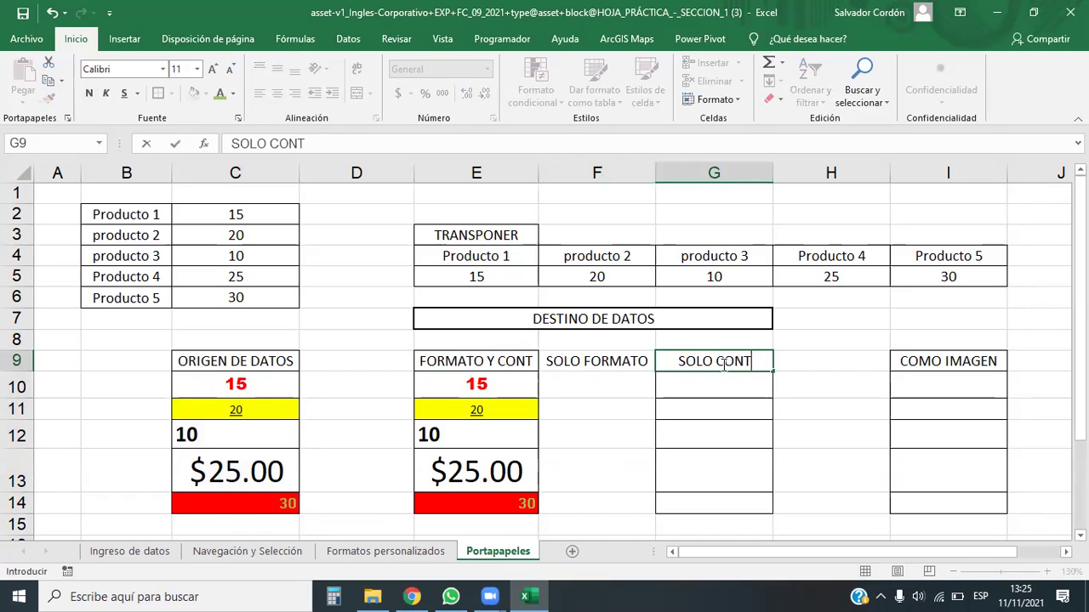
click(792, 382)
Apply All Borders to the SOLO FORMATO column F9:F14
drag(563, 362, 572, 511)
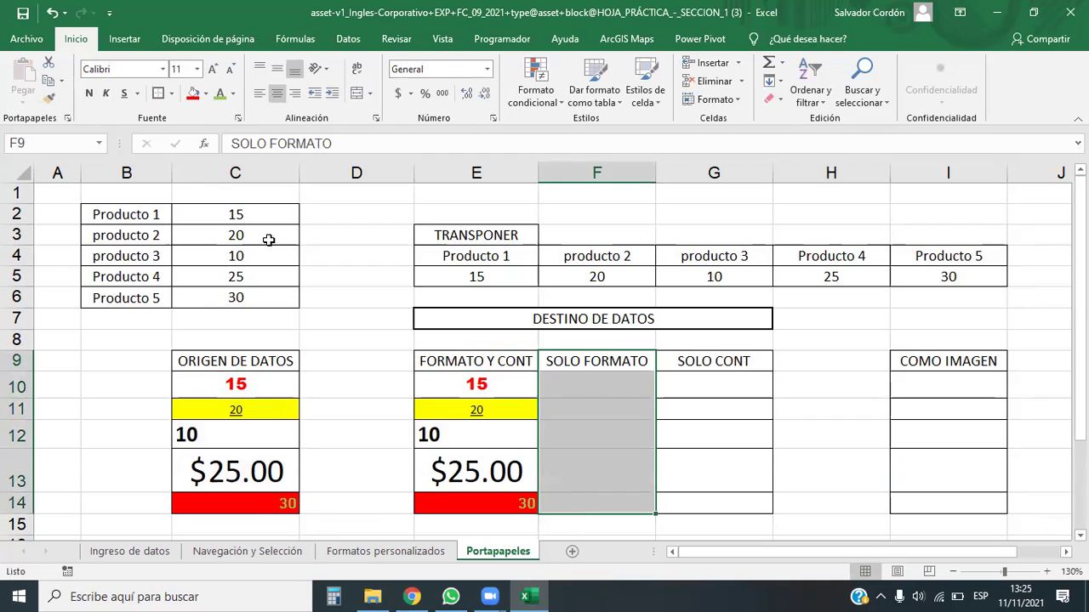
click(171, 92)
click(195, 221)
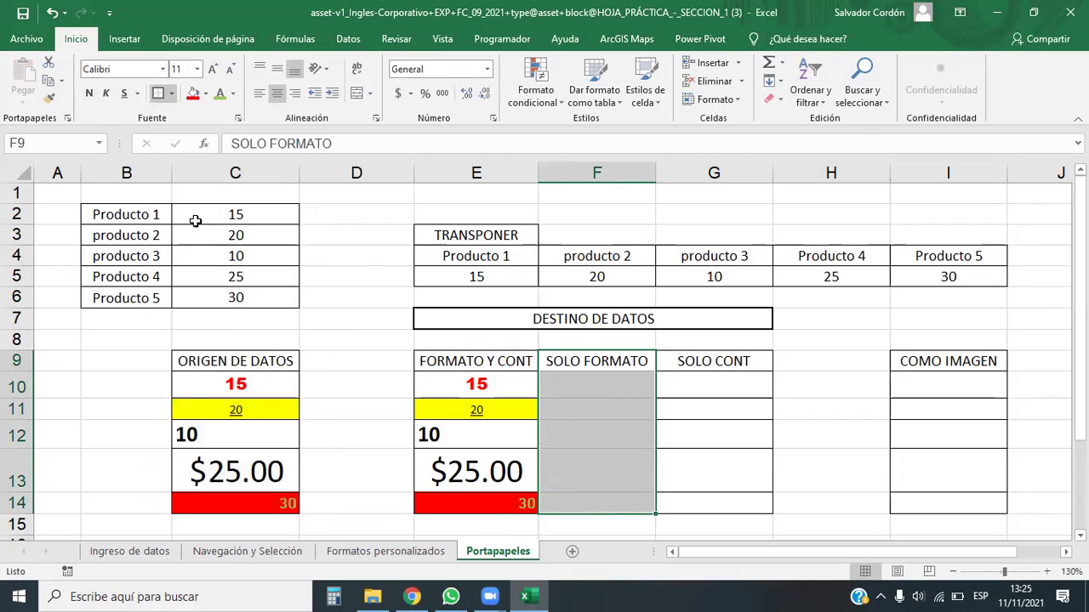
click(836, 430)
Delete the pasted values from E10:E14, leaving their fills in place
drag(486, 355, 506, 506)
click(583, 317)
drag(516, 362, 518, 507)
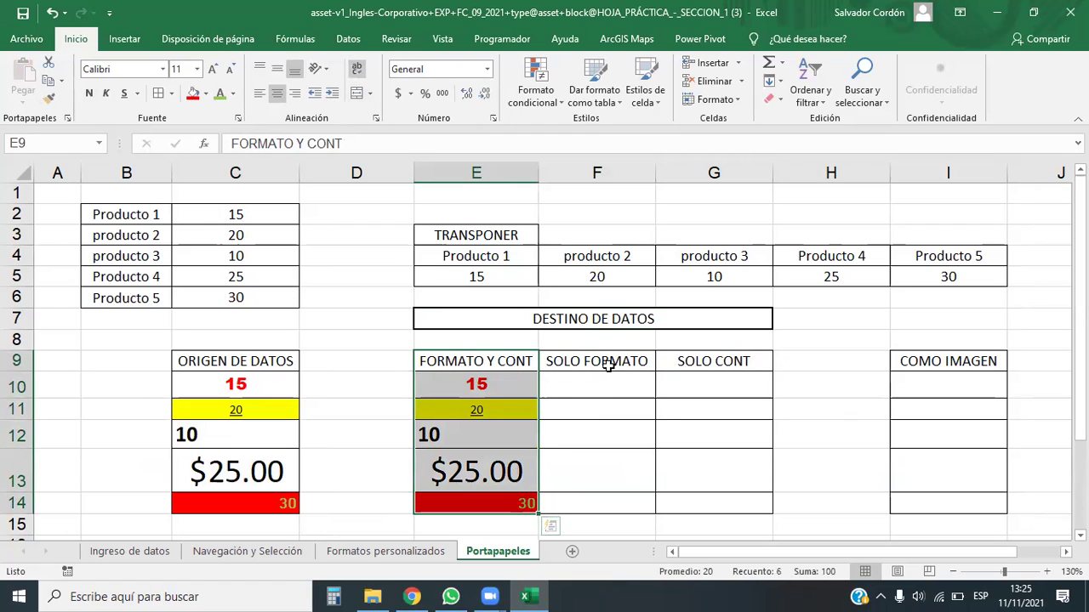
click(858, 382)
drag(495, 391, 514, 502)
key(Delete)
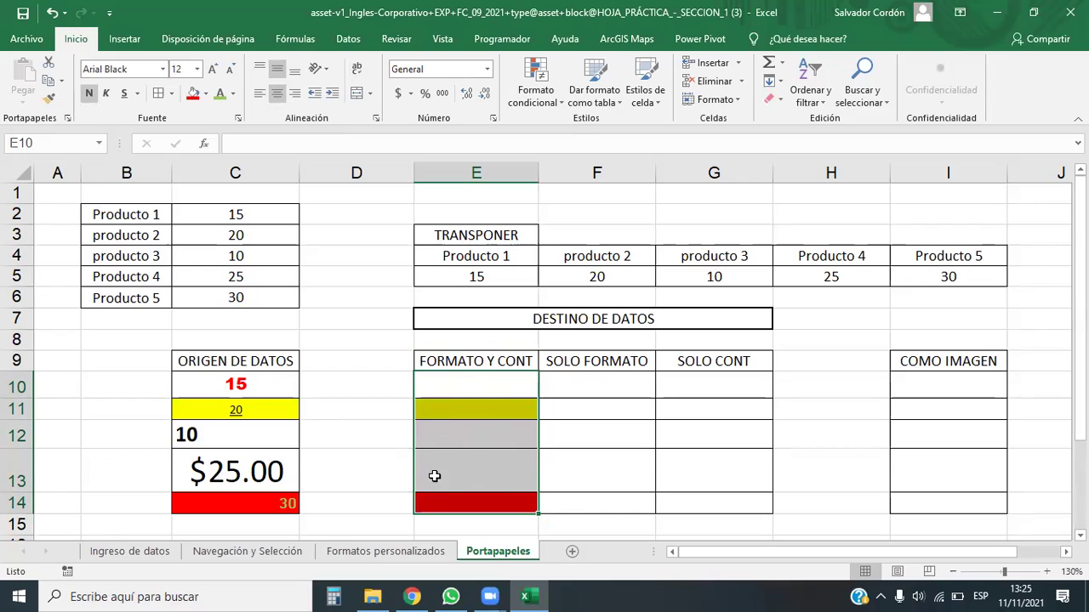
click(587, 466)
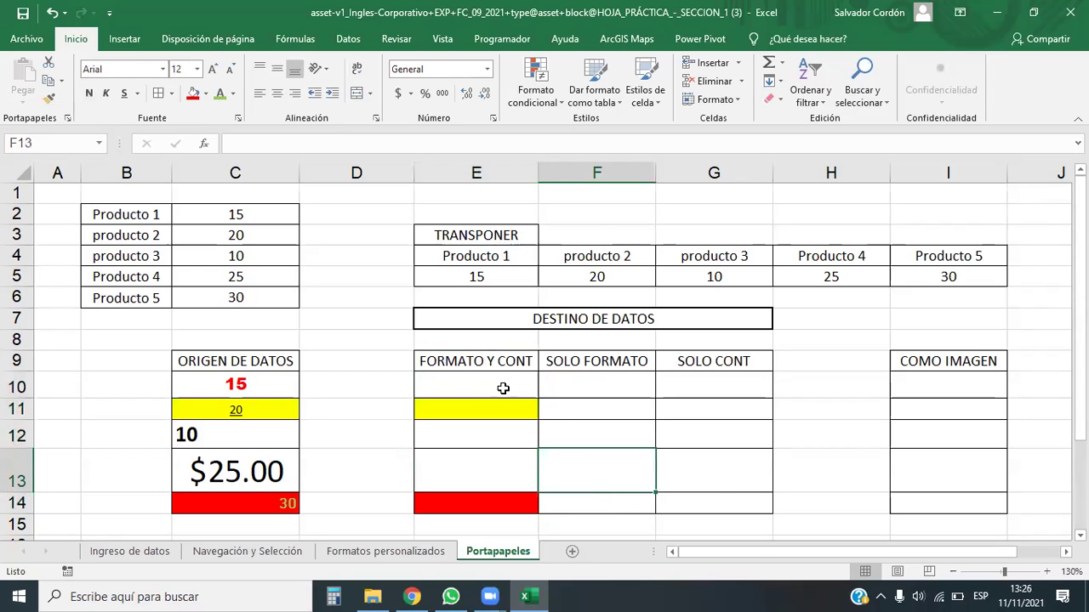
Clear all formatting from E10:G14 with Borrar formatos
drag(503, 387, 740, 499)
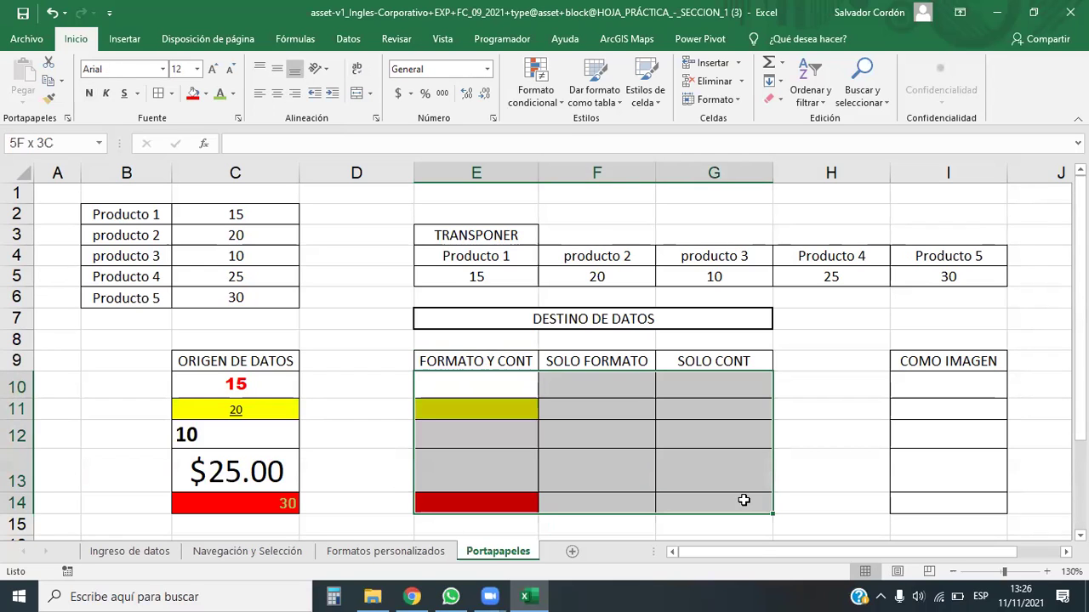
click(776, 100)
click(819, 138)
click(838, 476)
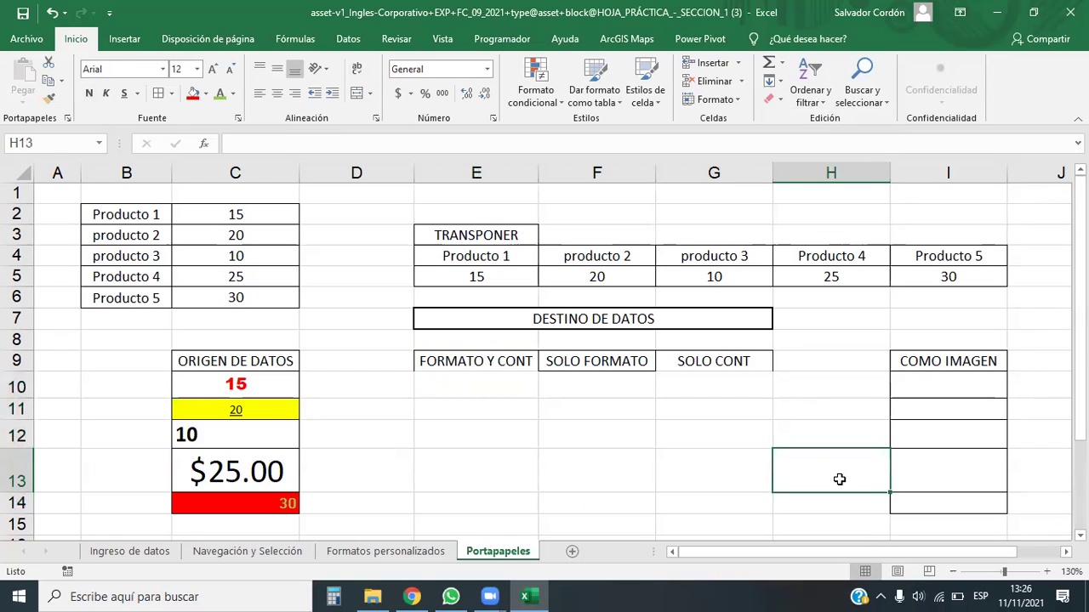
drag(468, 379, 683, 510)
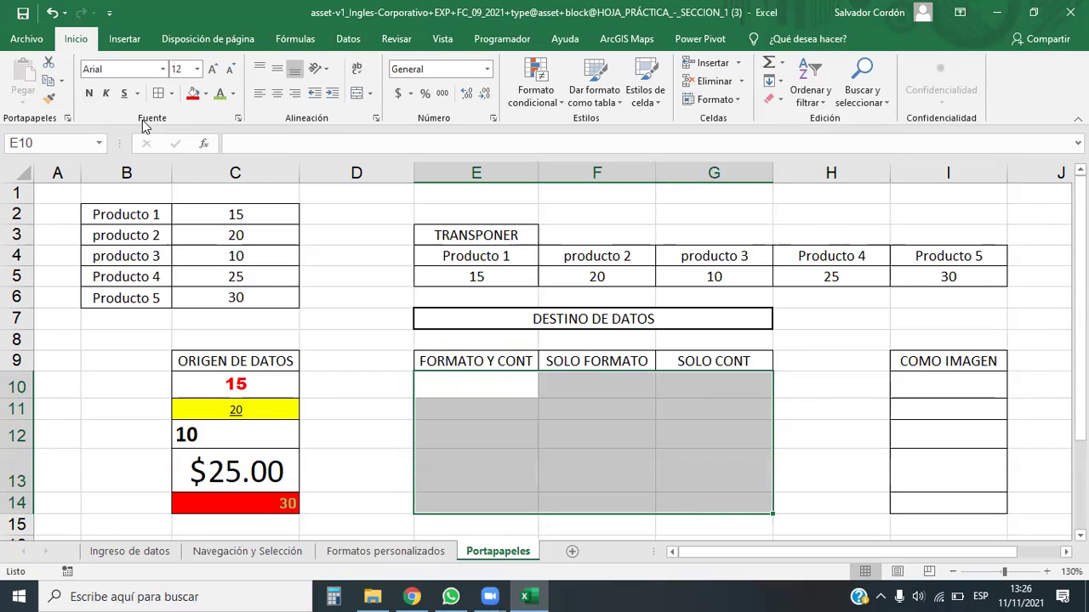
click(816, 400)
drag(500, 382, 502, 501)
click(838, 338)
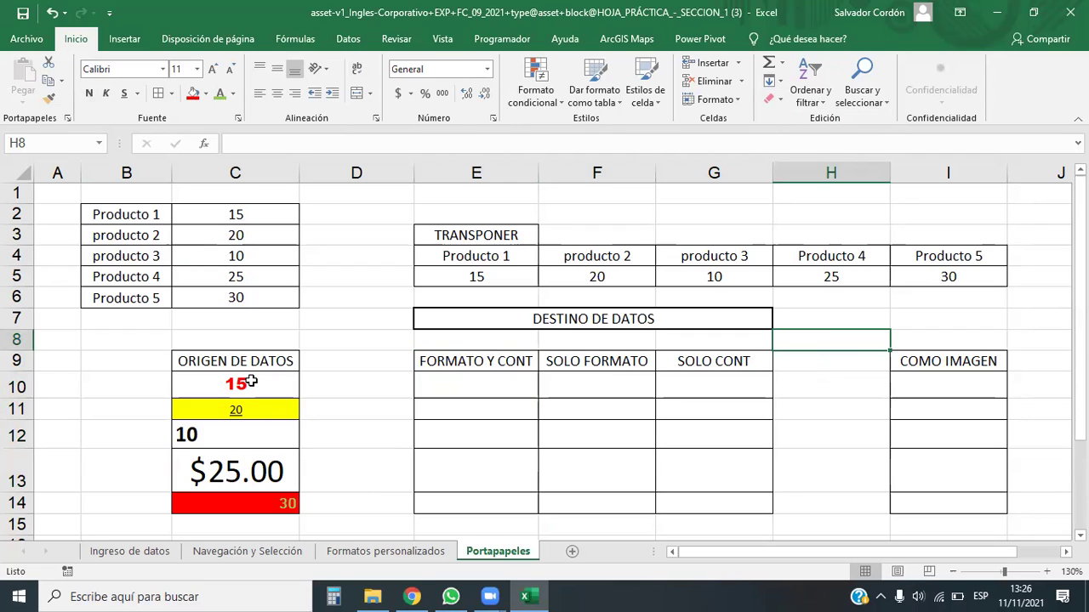
Copy C10:C14 and paste it with its formatting into E10 under FORMATO Y CONT
drag(250, 382, 269, 504)
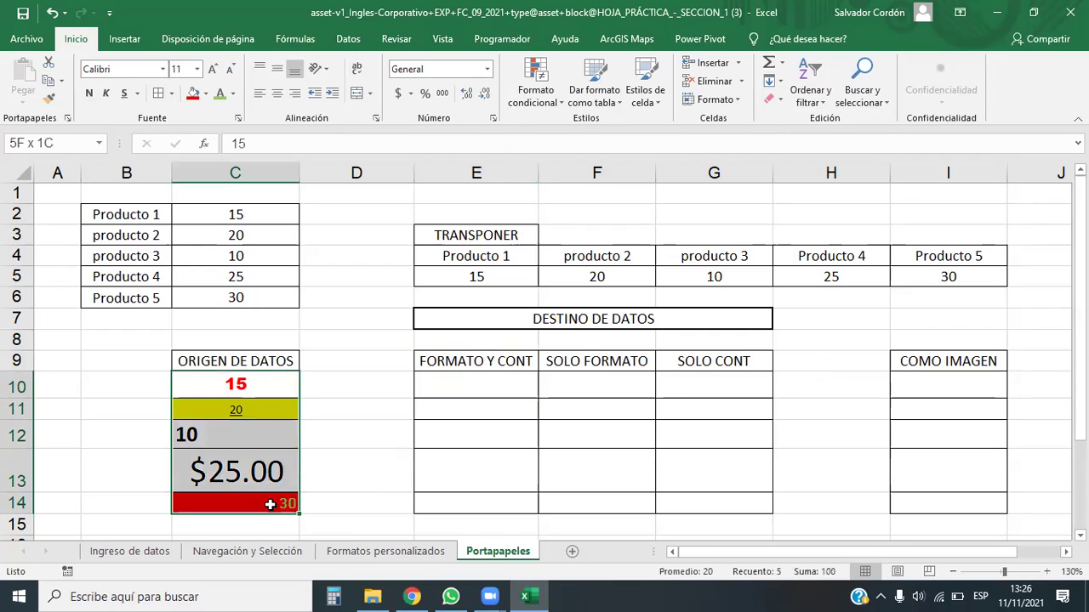
key(ctrl+c)
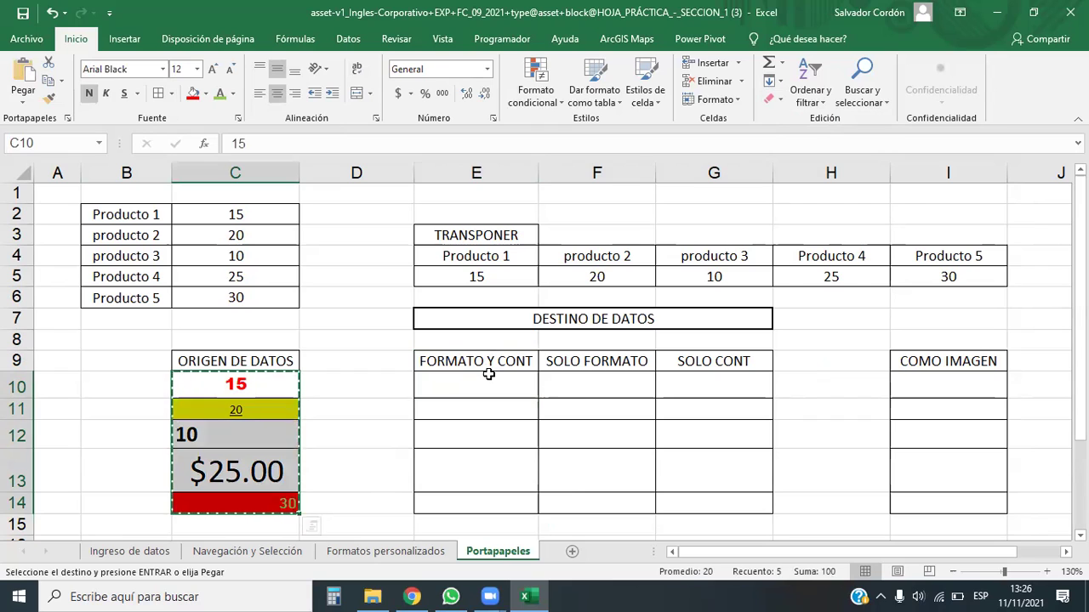
click(487, 381)
key(ctrl+v)
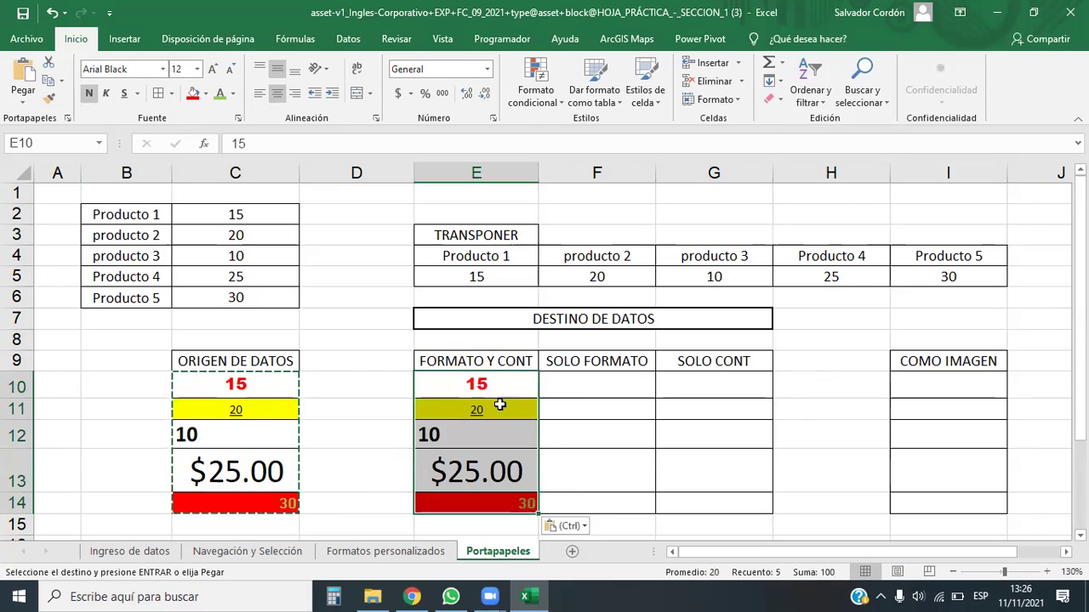
drag(474, 364, 494, 502)
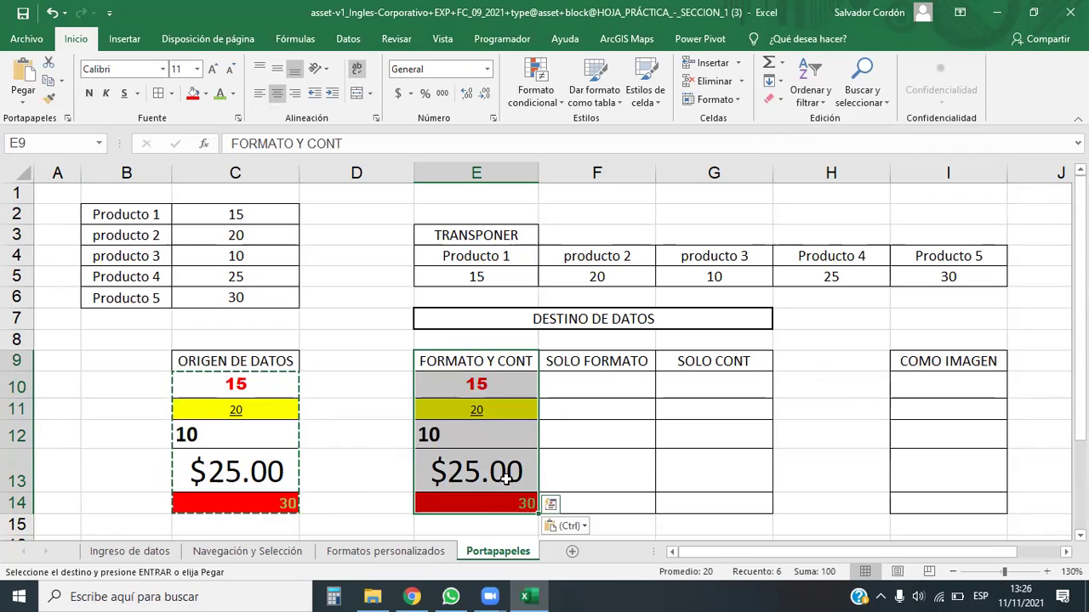
Pick F10 under SOLO FORMATO as the next paste destination
drag(611, 383, 607, 502)
drag(251, 383, 255, 503)
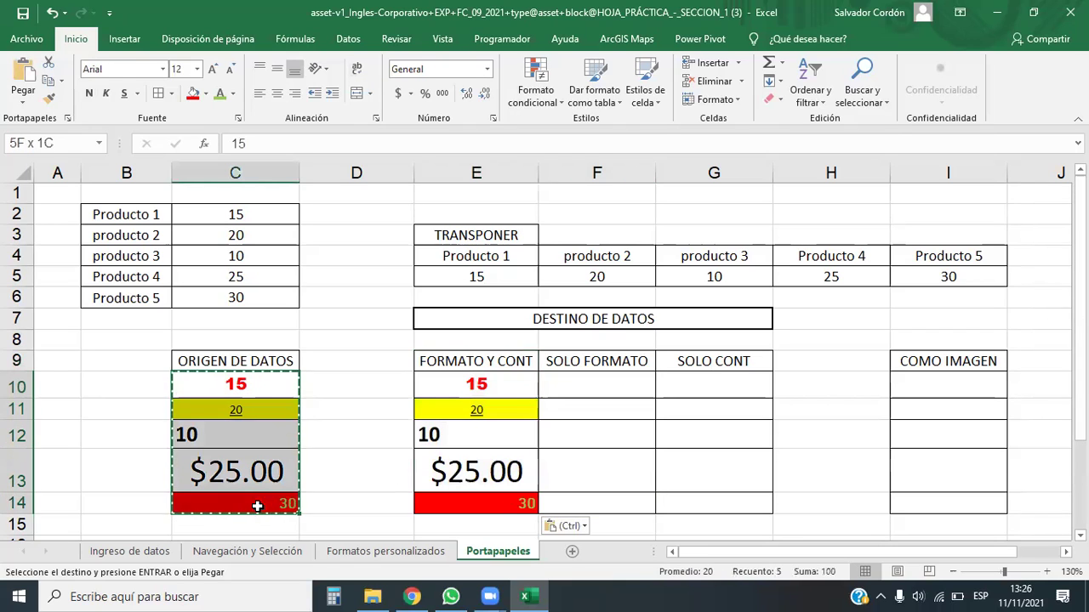
click(597, 390)
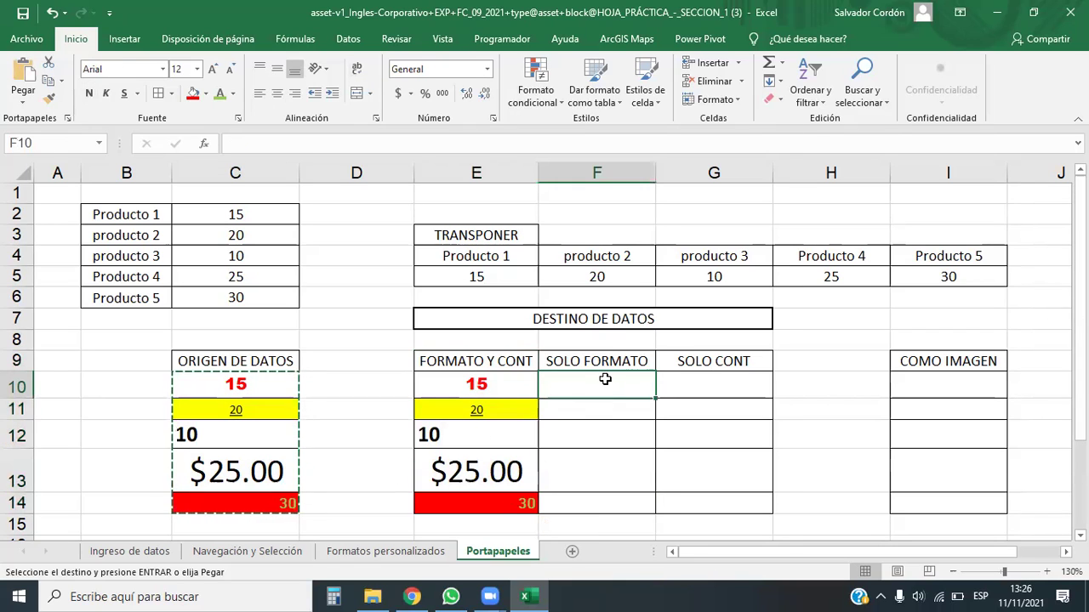
Paste only the source formatting into F10:F14, after undoing an initial Fórmulas paste
right_click(606, 379)
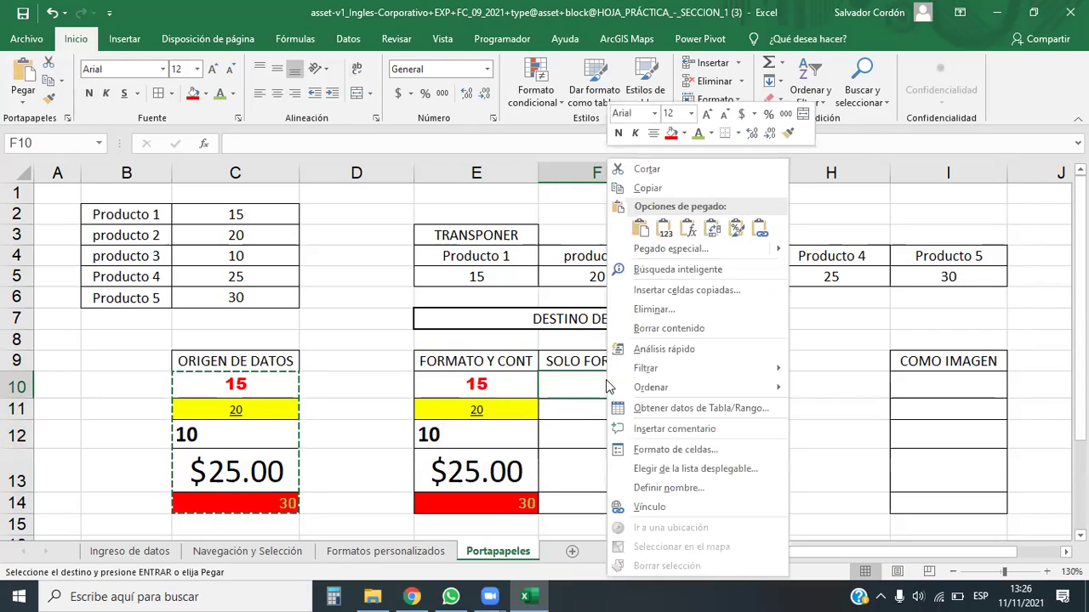
click(689, 230)
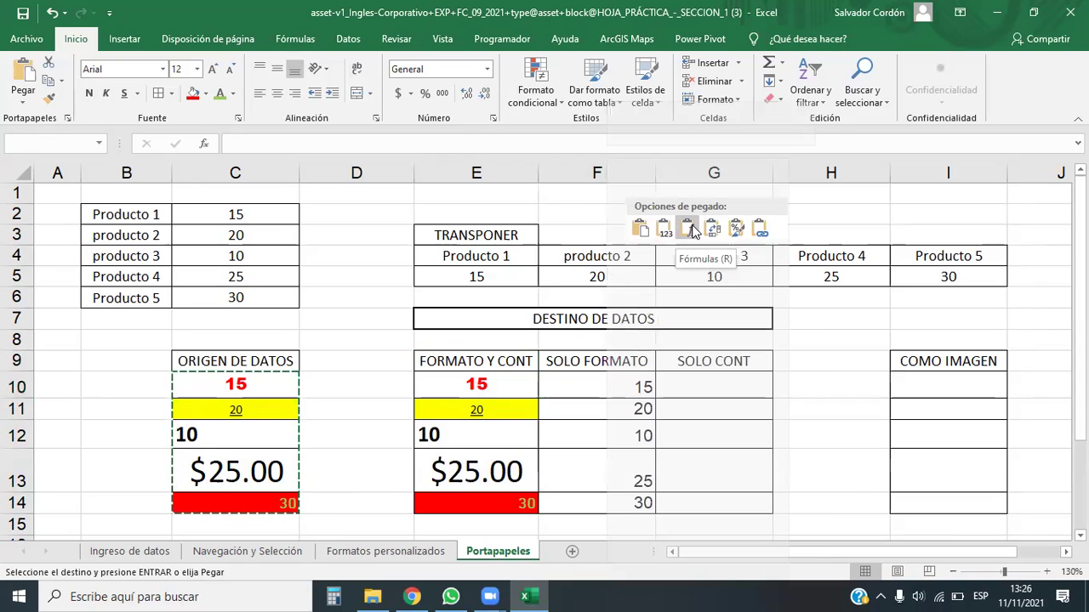
key(ctrl+z)
right_click(606, 379)
click(736, 229)
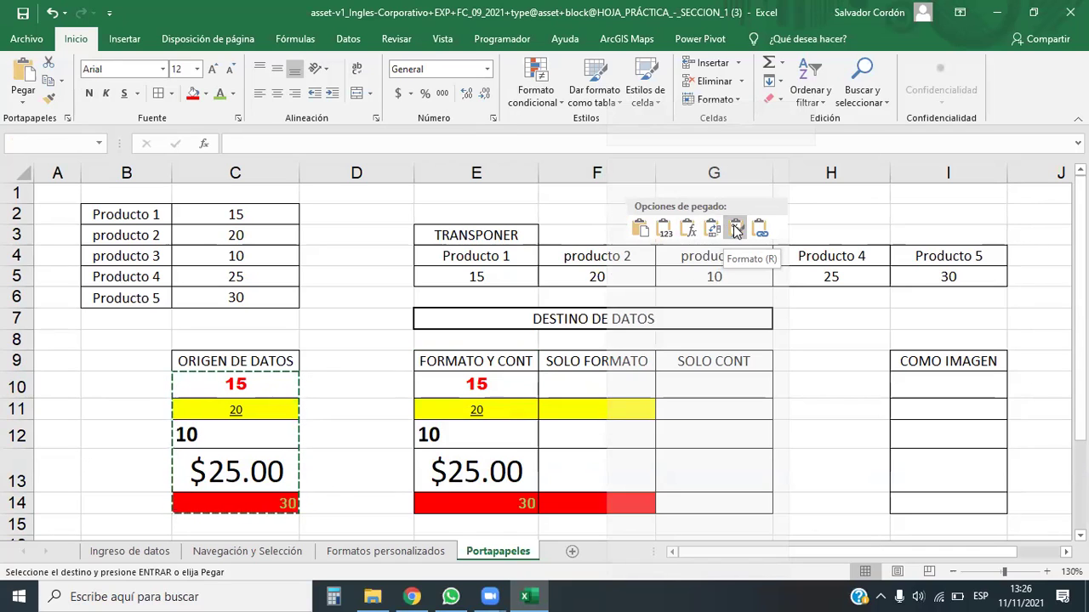
click(737, 230)
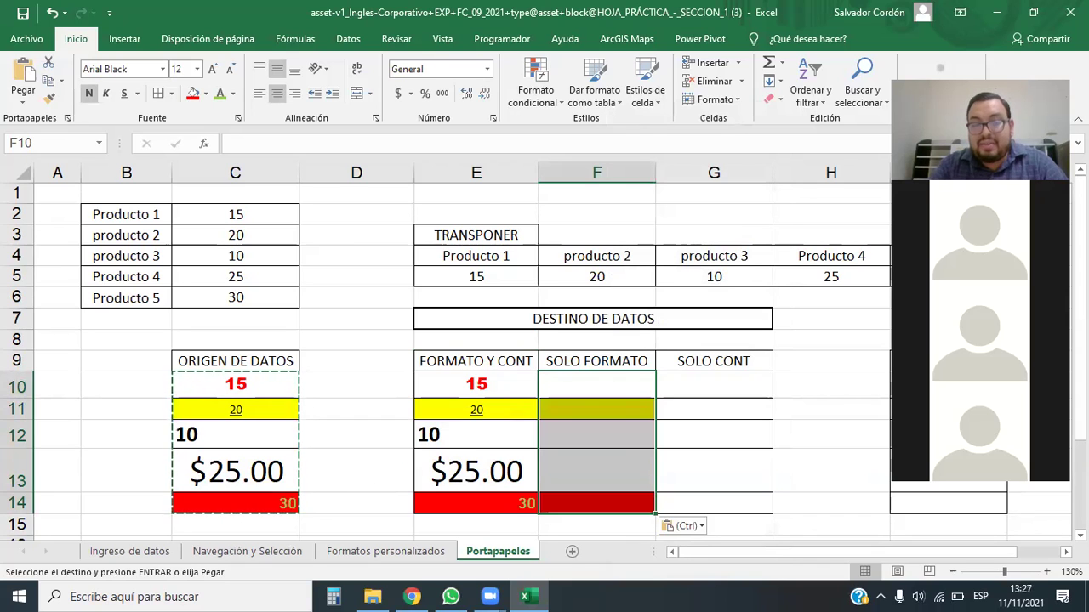
click(629, 386)
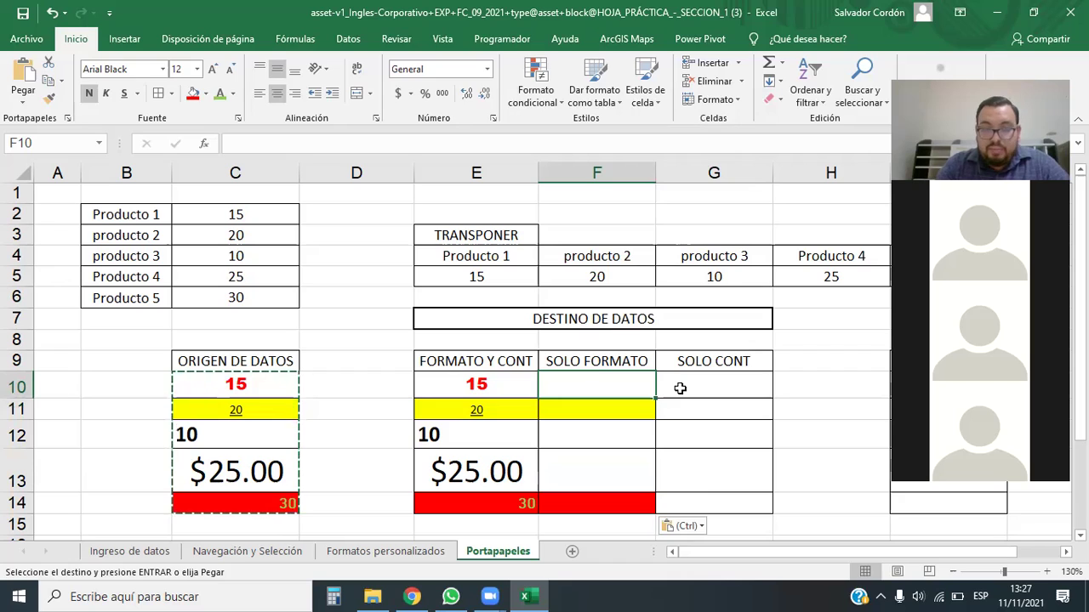
text(50)
key(Return)
text(45)
key(Return)
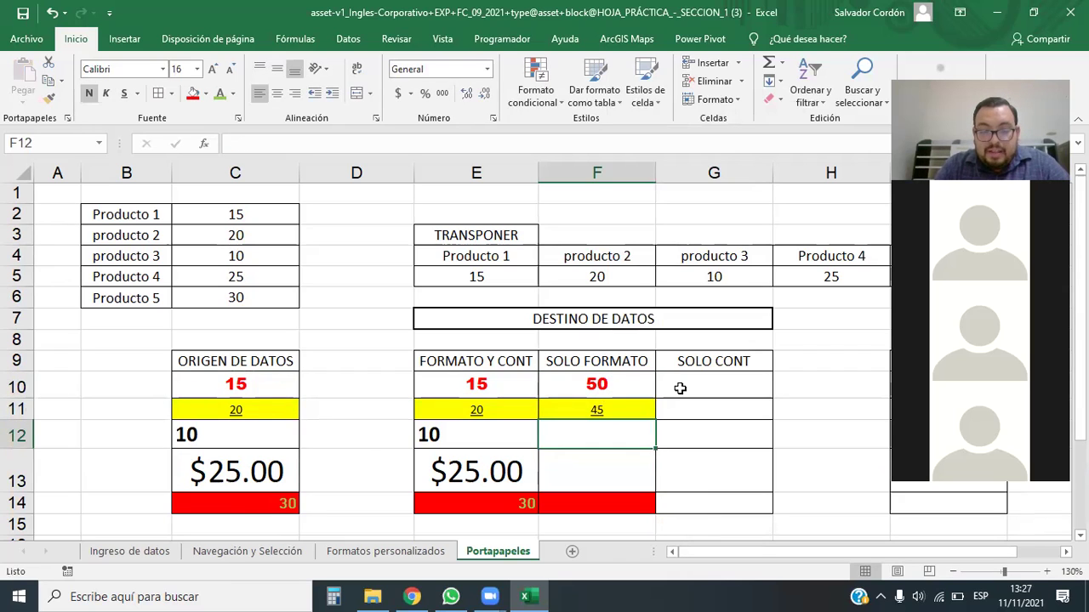
text(60)
key(Return)
text(70)
key(Return)
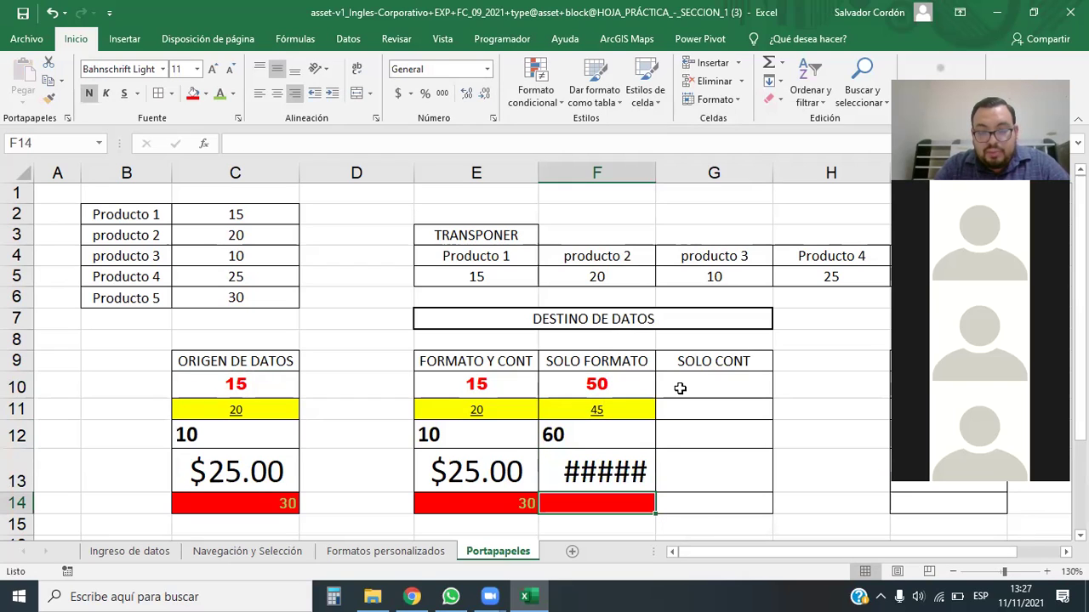
key(Up)
text(2)
key(Return)
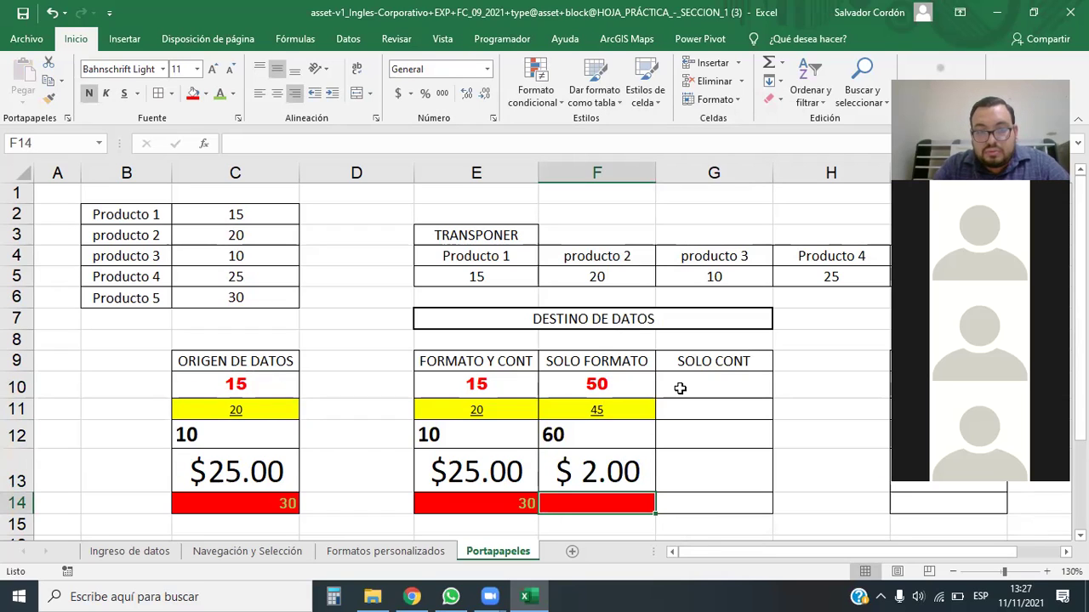
text(4)
key(Return)
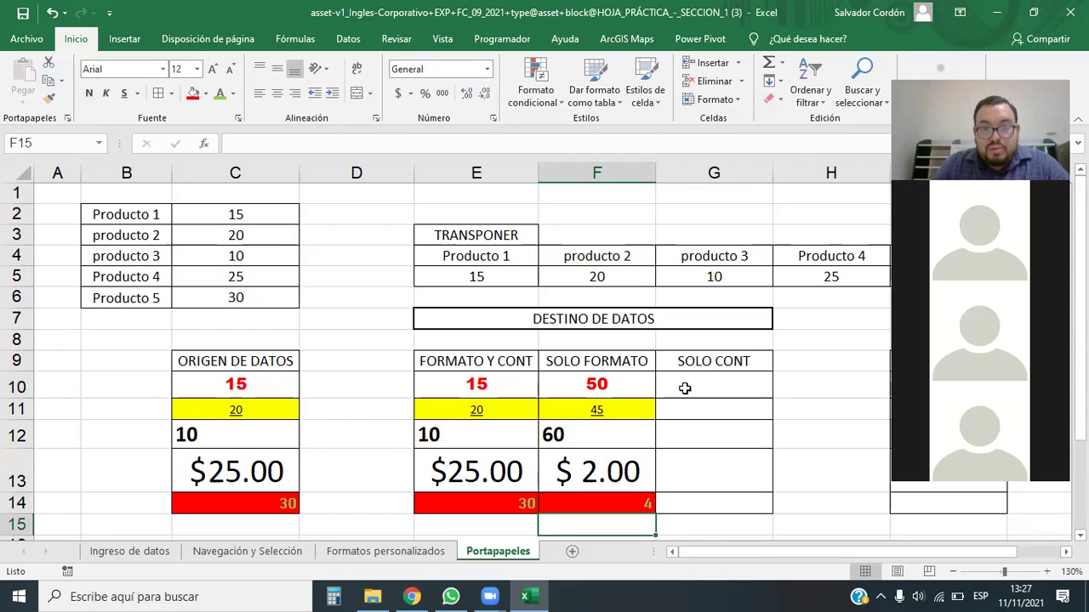
click(685, 388)
drag(636, 384, 630, 504)
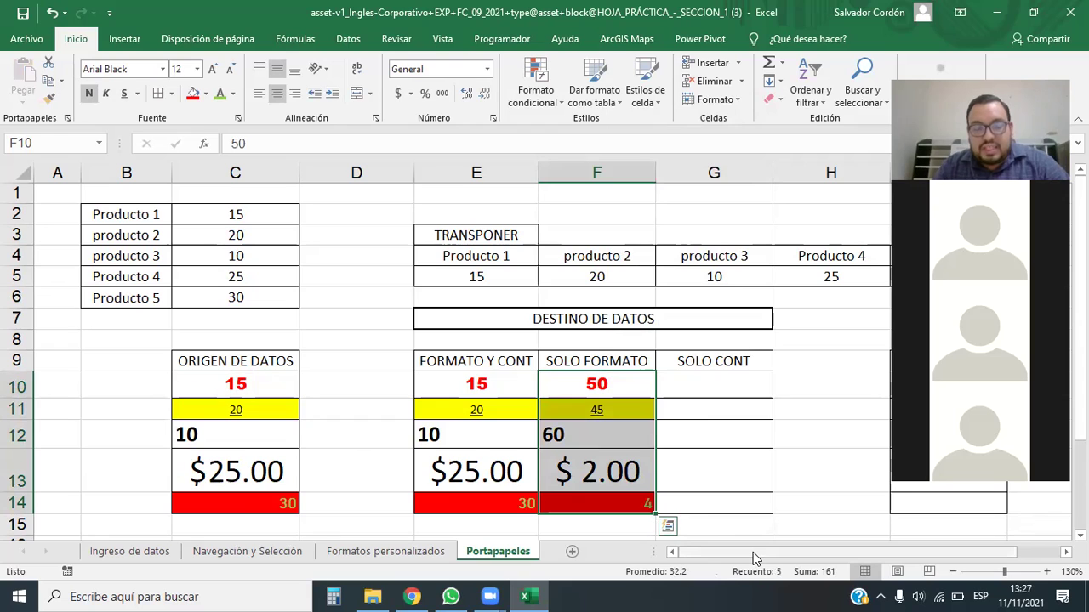
drag(246, 386, 242, 476)
drag(472, 385, 451, 503)
drag(610, 384, 602, 507)
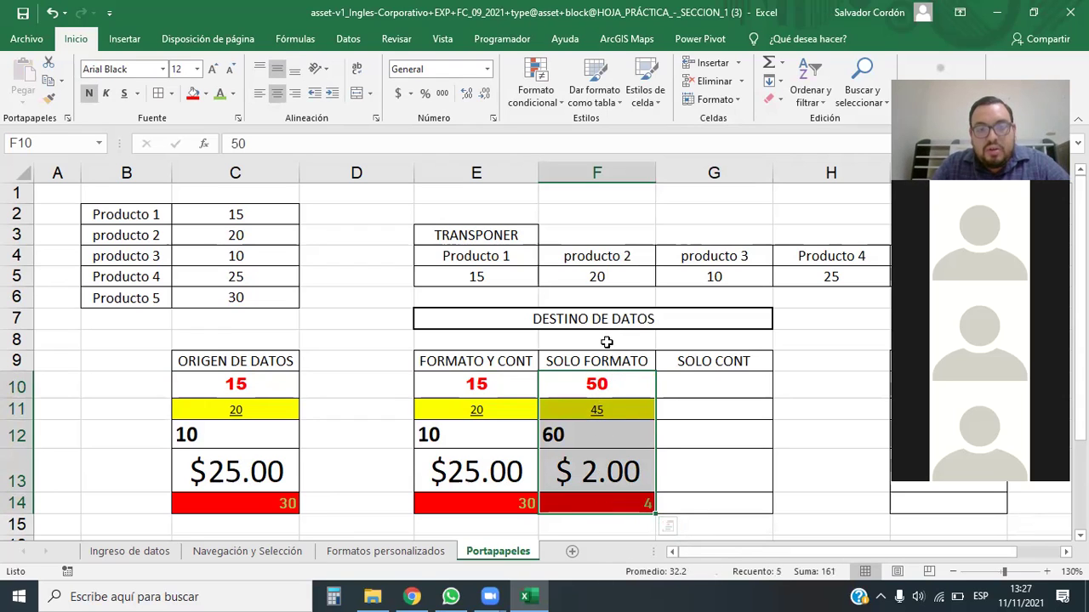
drag(599, 387, 600, 508)
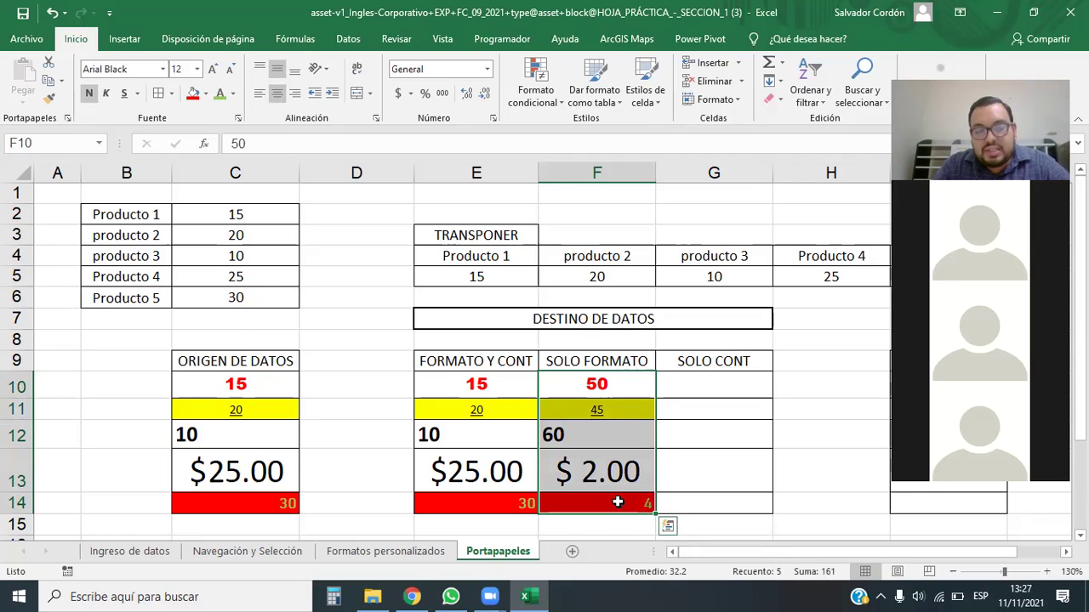
drag(597, 390, 604, 504)
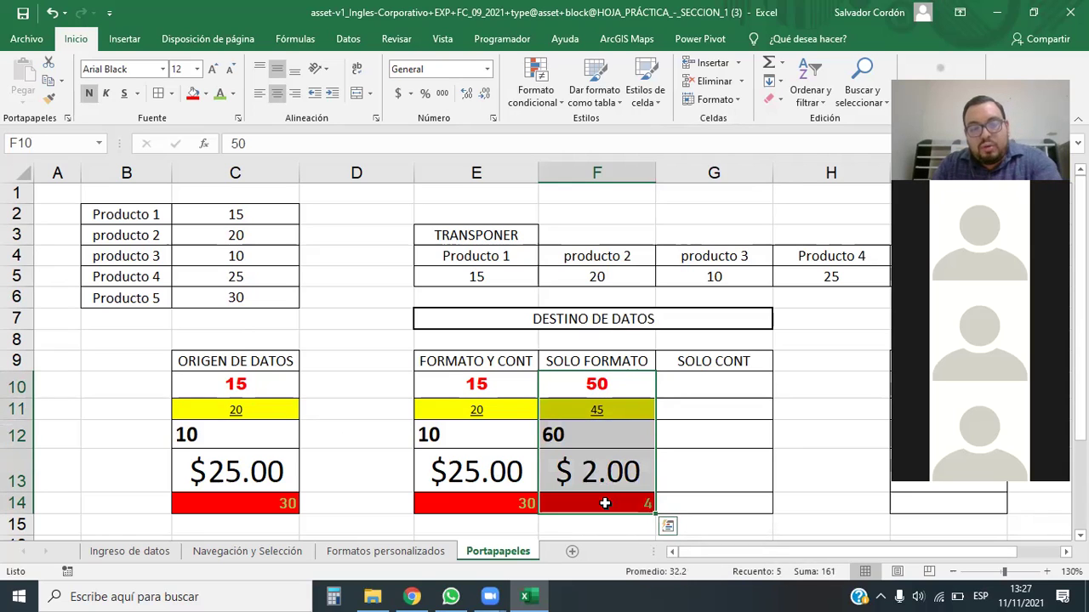
key(Delete)
drag(612, 381, 614, 493)
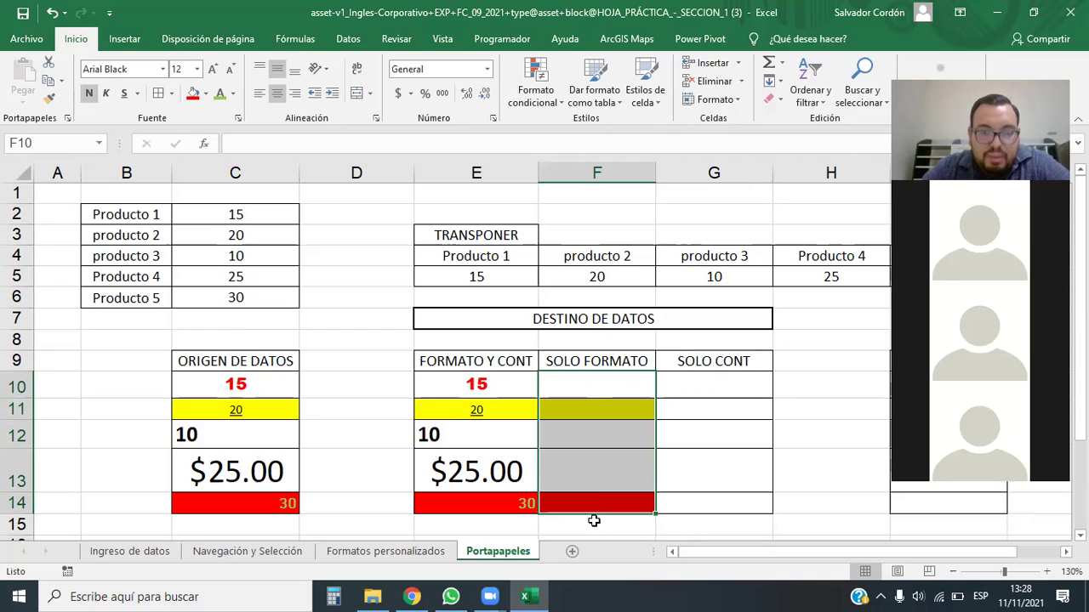
click(737, 376)
drag(731, 360, 743, 509)
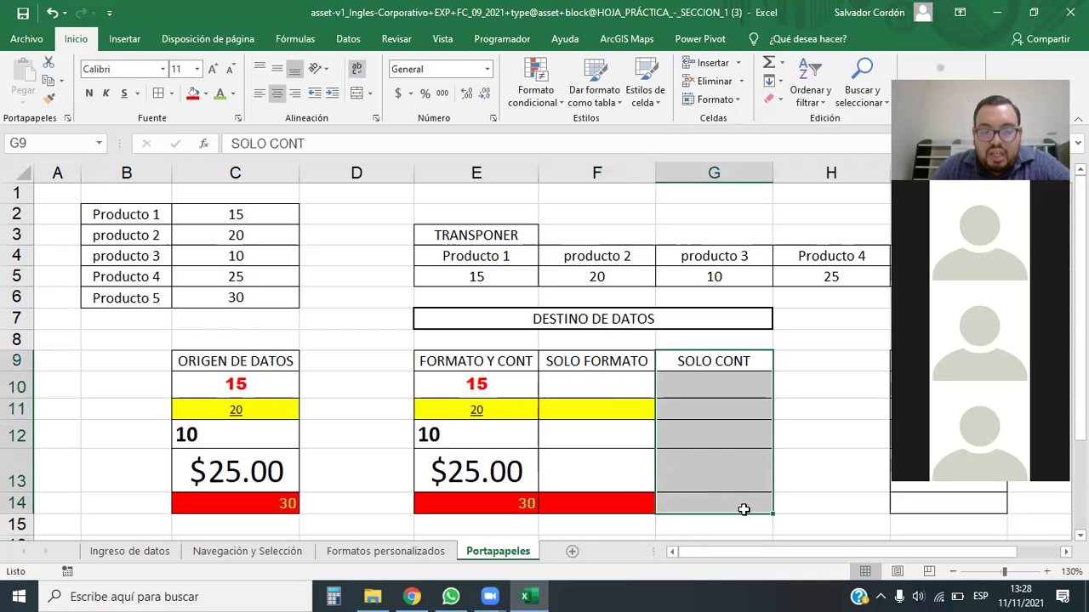
click(818, 384)
drag(721, 361, 733, 497)
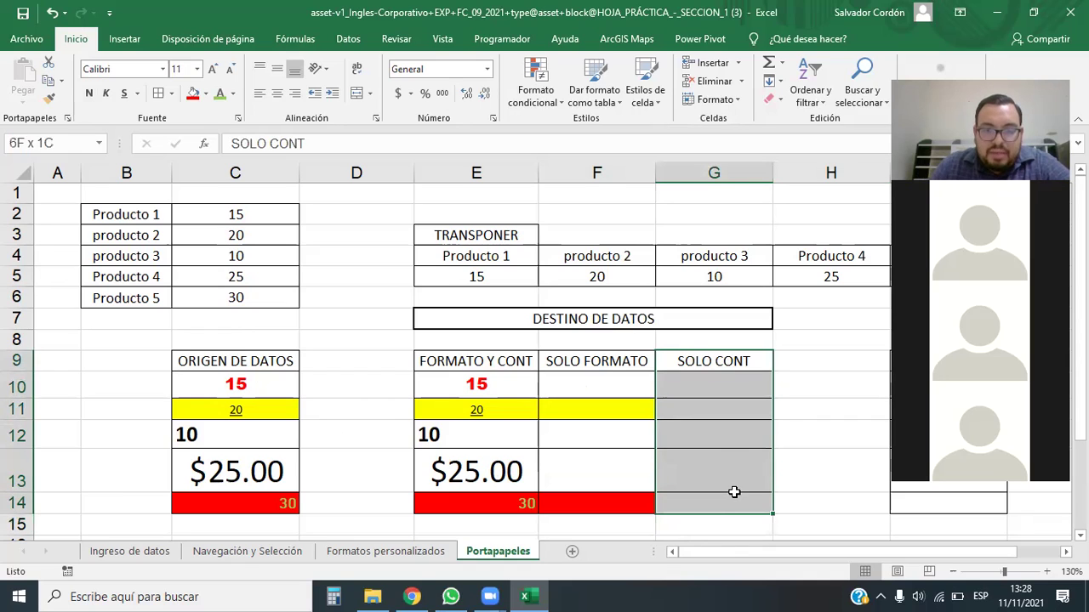
click(840, 417)
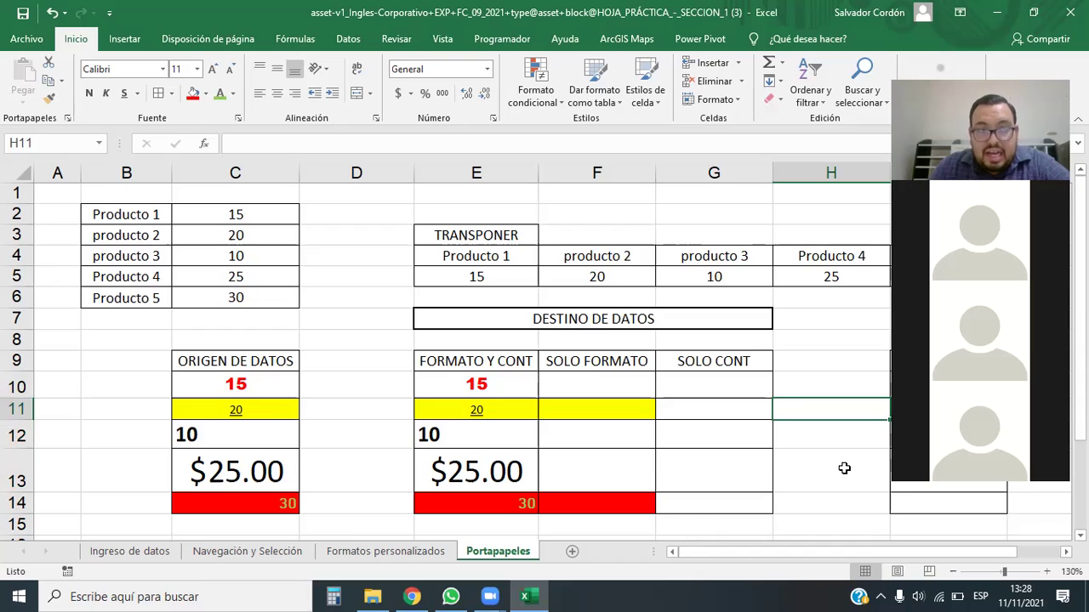
drag(713, 385, 724, 504)
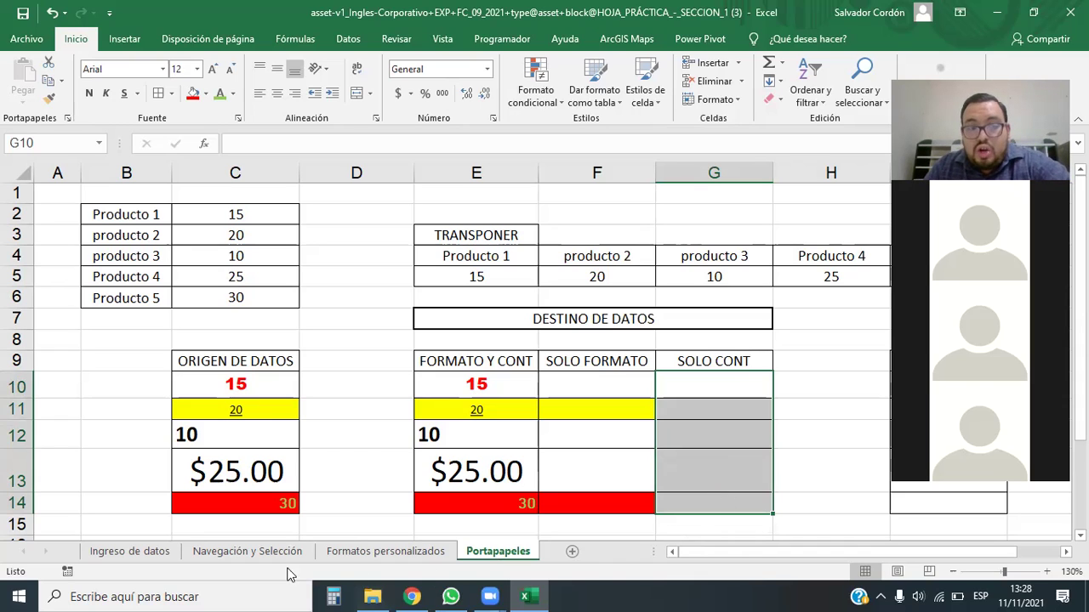
Copy ORIGEN DE DATOS C10:C14 into G10:G14 as Valores only, giving plain 15, 20, 10, 25, 30
drag(240, 383, 287, 506)
key(ctrl+c)
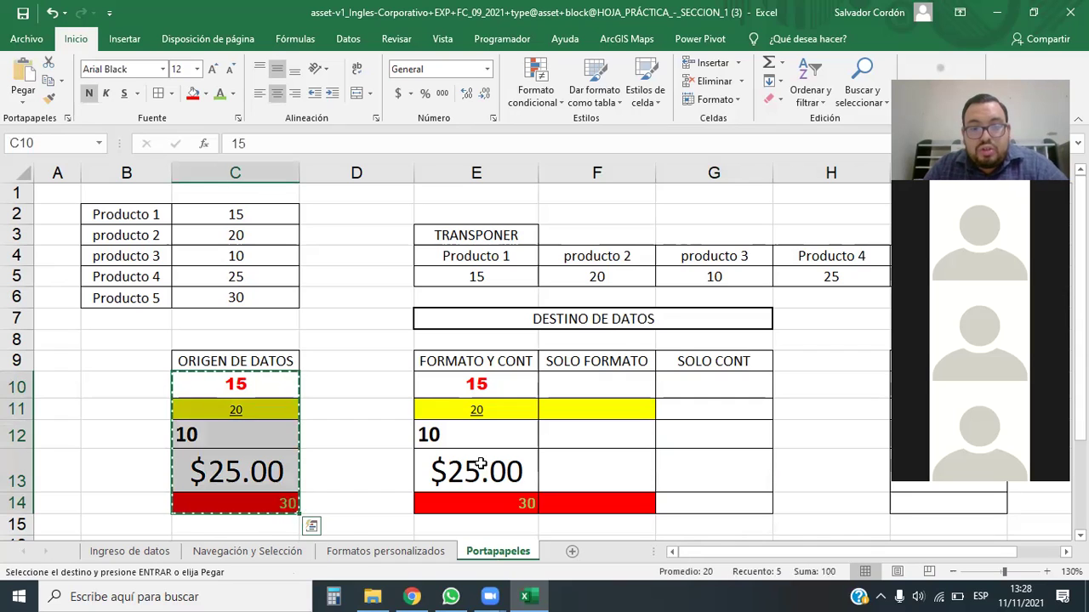
click(710, 395)
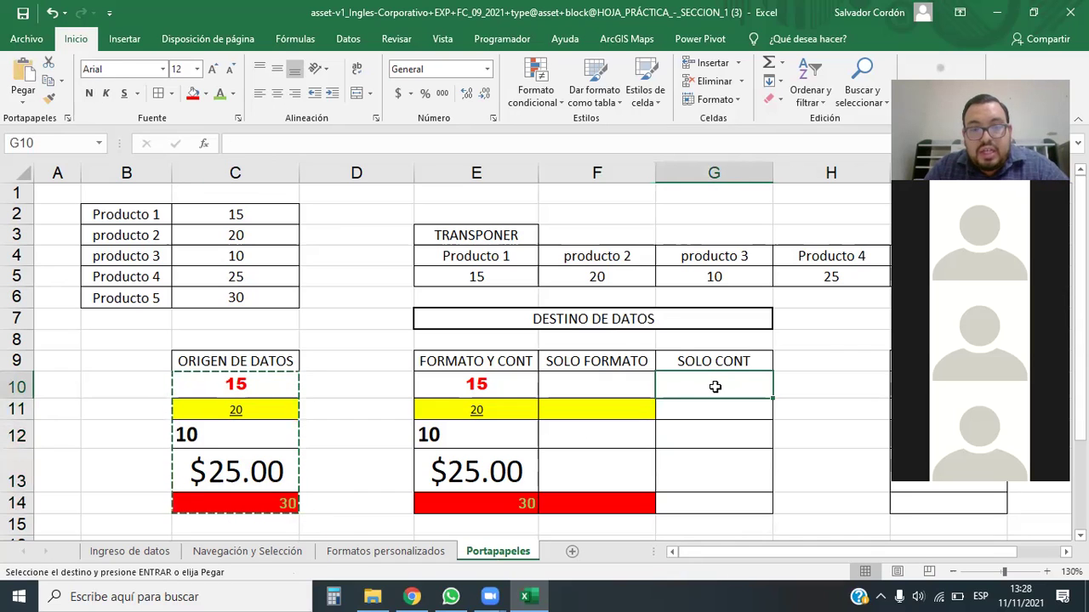
right_click(715, 387)
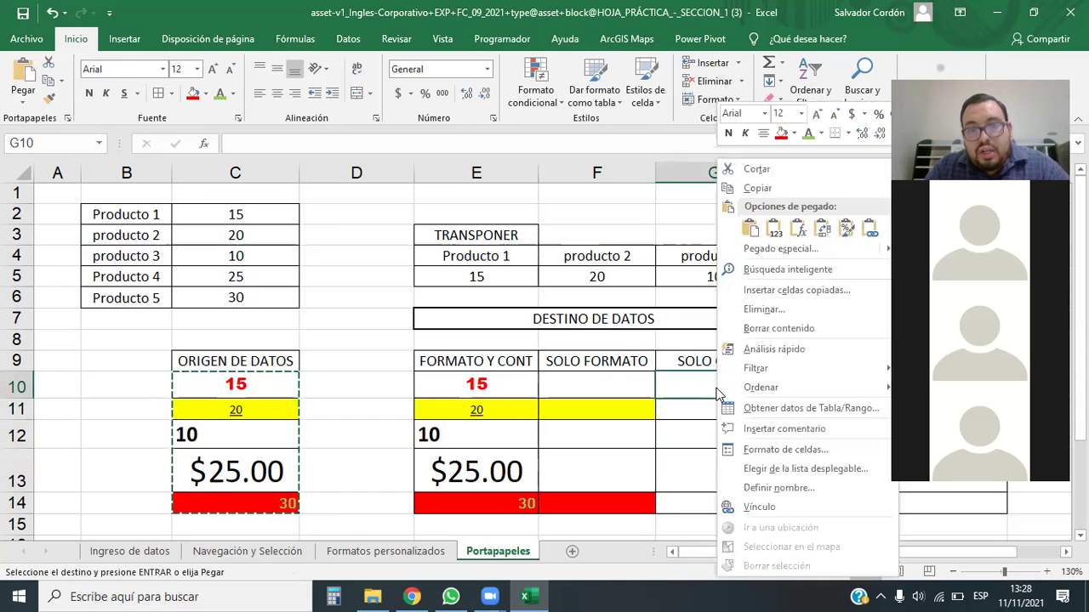
click(775, 234)
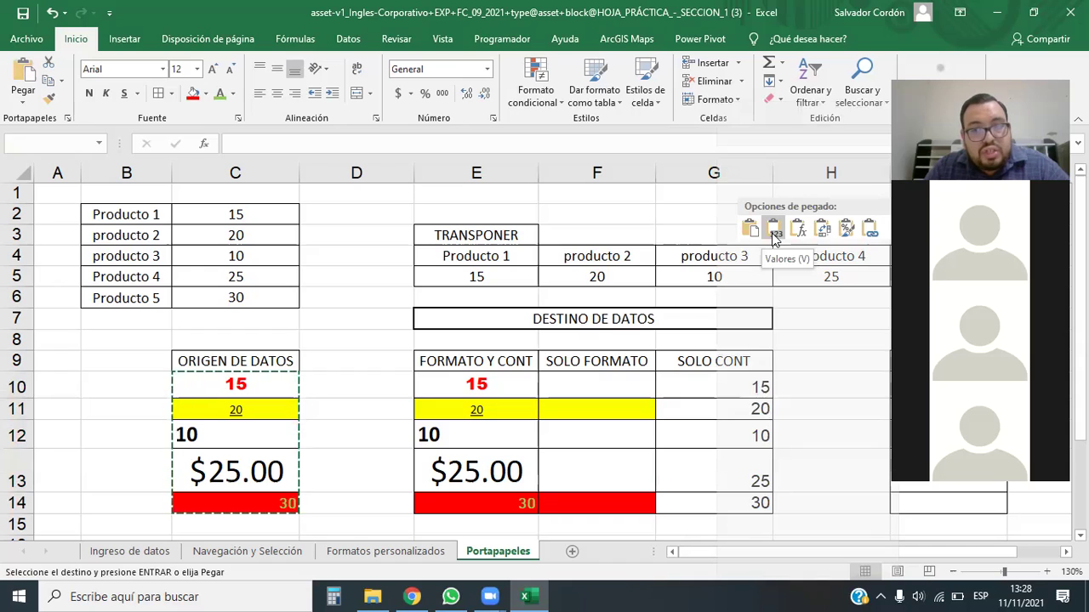
click(774, 237)
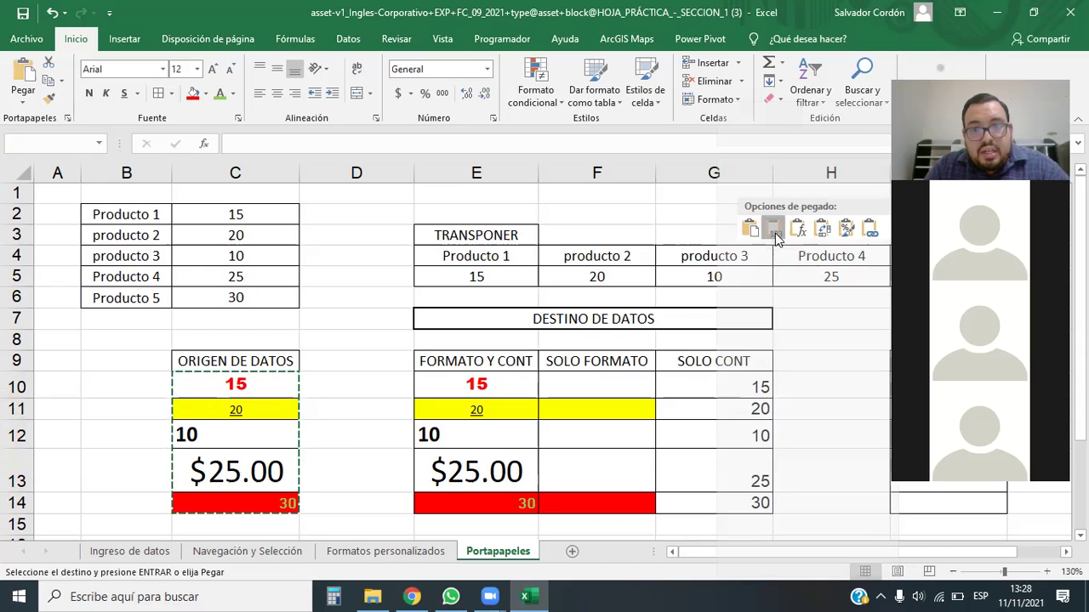
click(828, 428)
drag(722, 377, 723, 503)
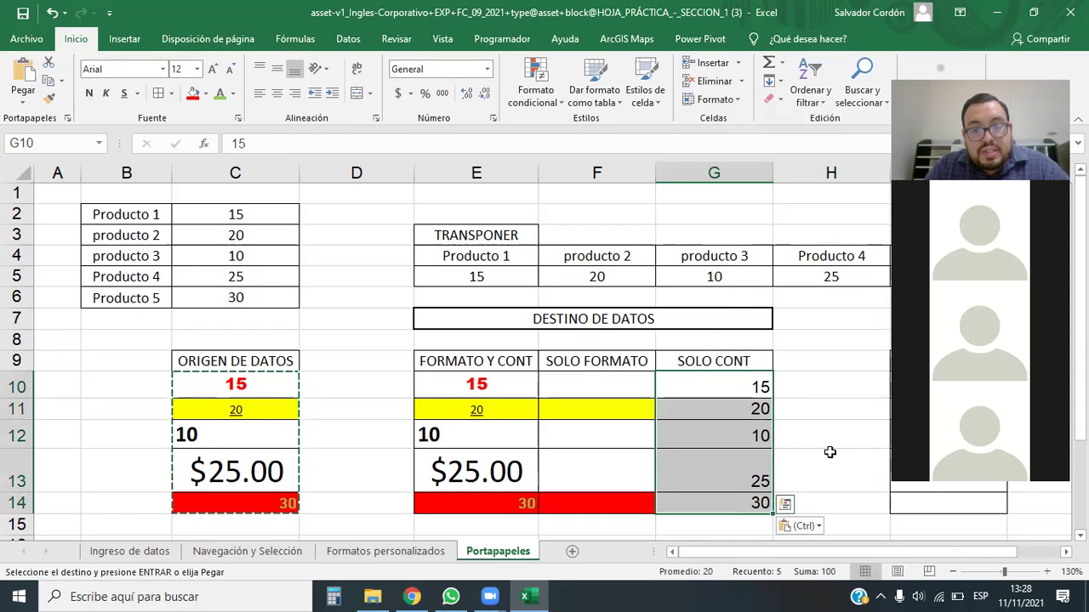
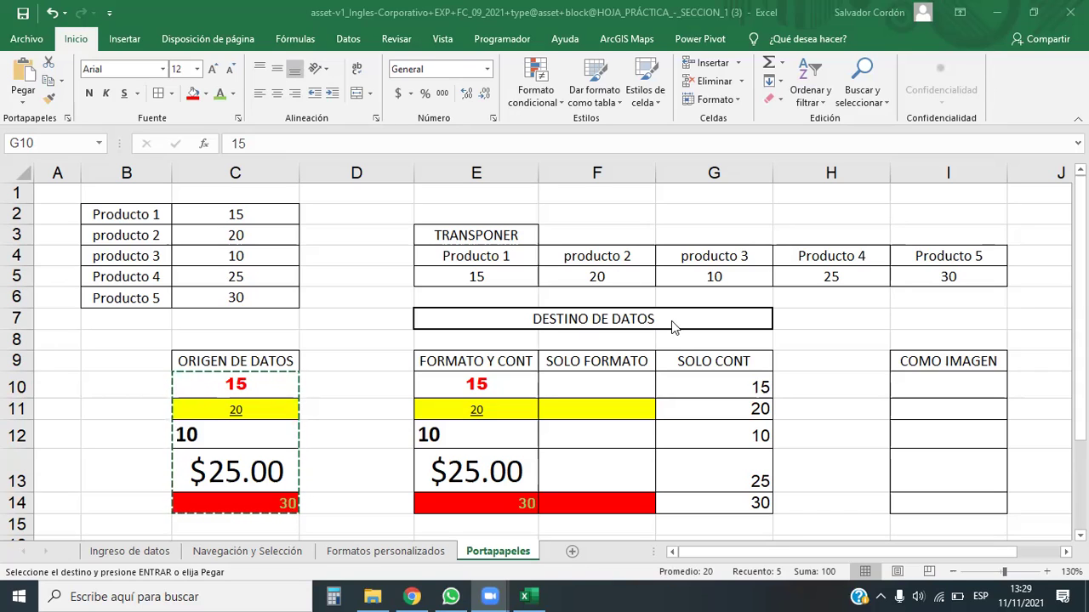
Clear G10:G14, undo back, and paste the copied C10:C14 with formatting into E10:E14
drag(765, 387, 724, 502)
key(Delete)
key(ctrl+z)
key(ctrl+z)
key(ctrl+z)
key(ctrl+z)
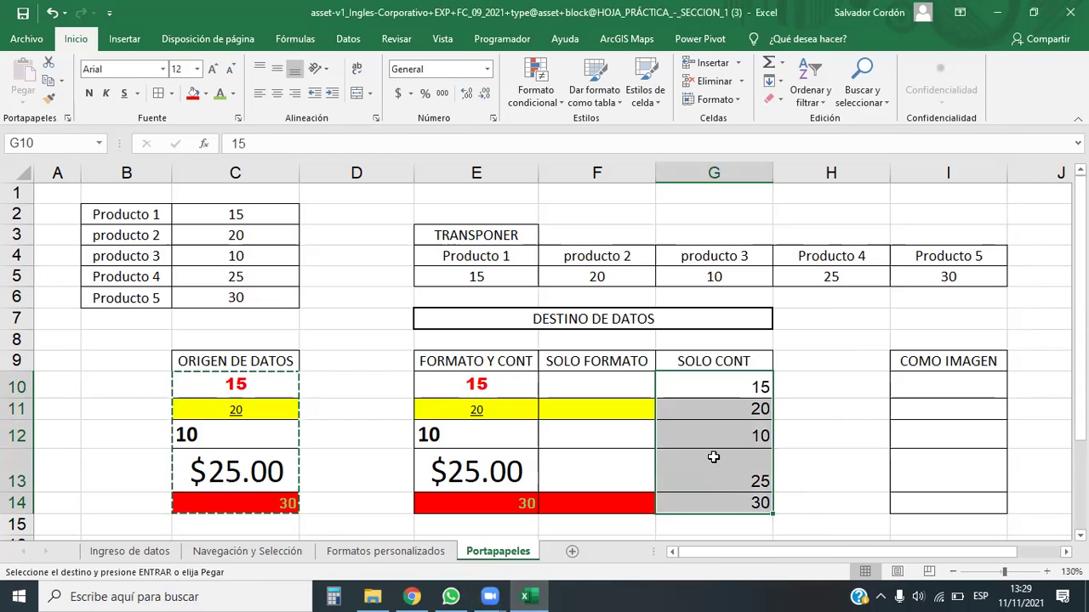
key(ctrl+z)
key(ctrl+z)
key(ctrl+z)
key(ctrl+z)
key(ctrl+z)
key(ctrl+z)
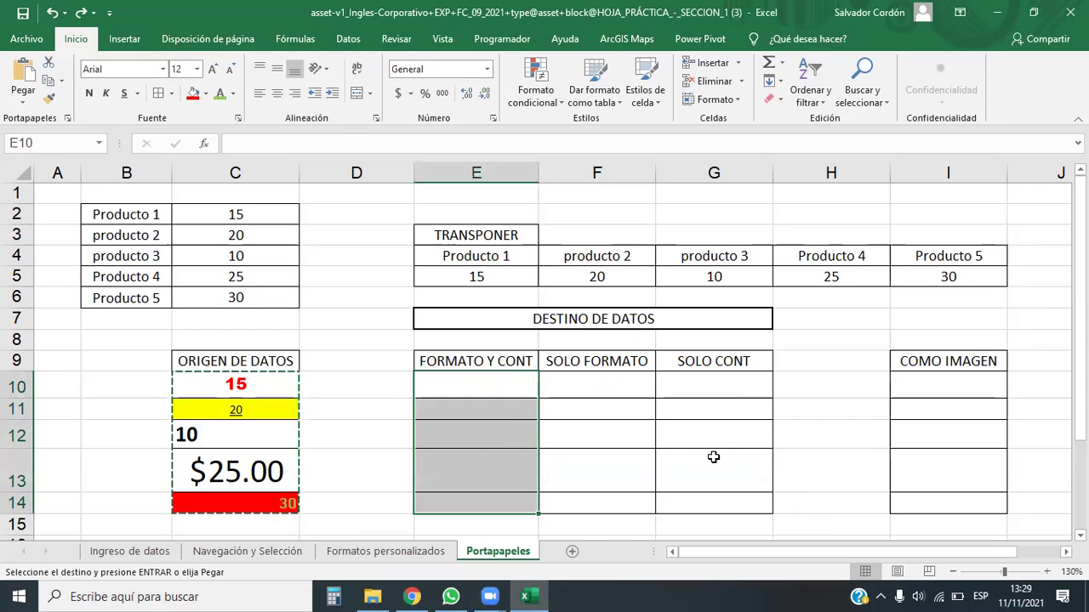
text(15 20 10 $25.00 30)
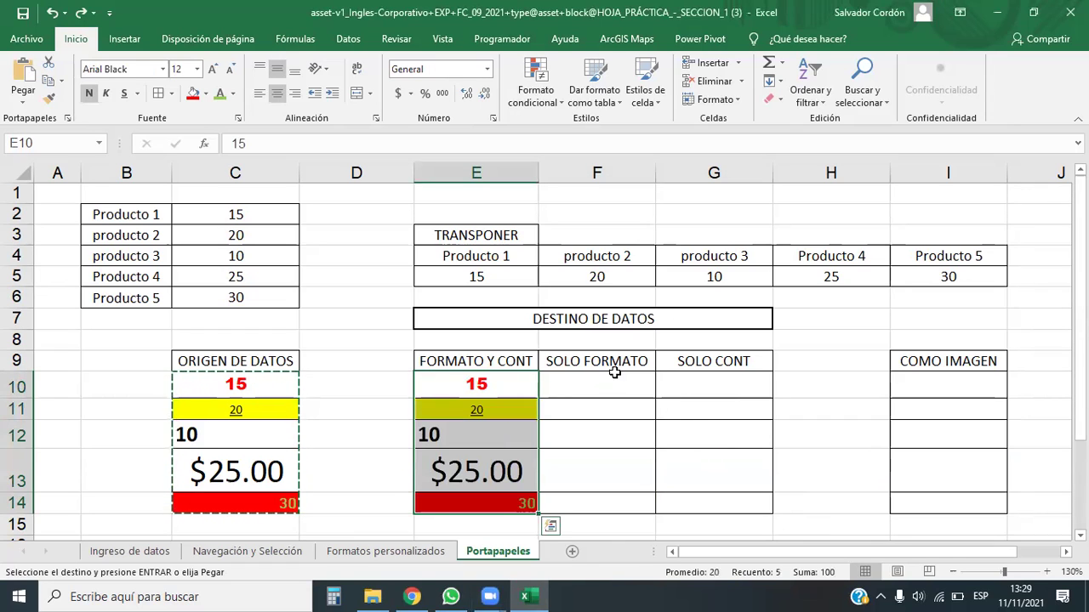
click(616, 391)
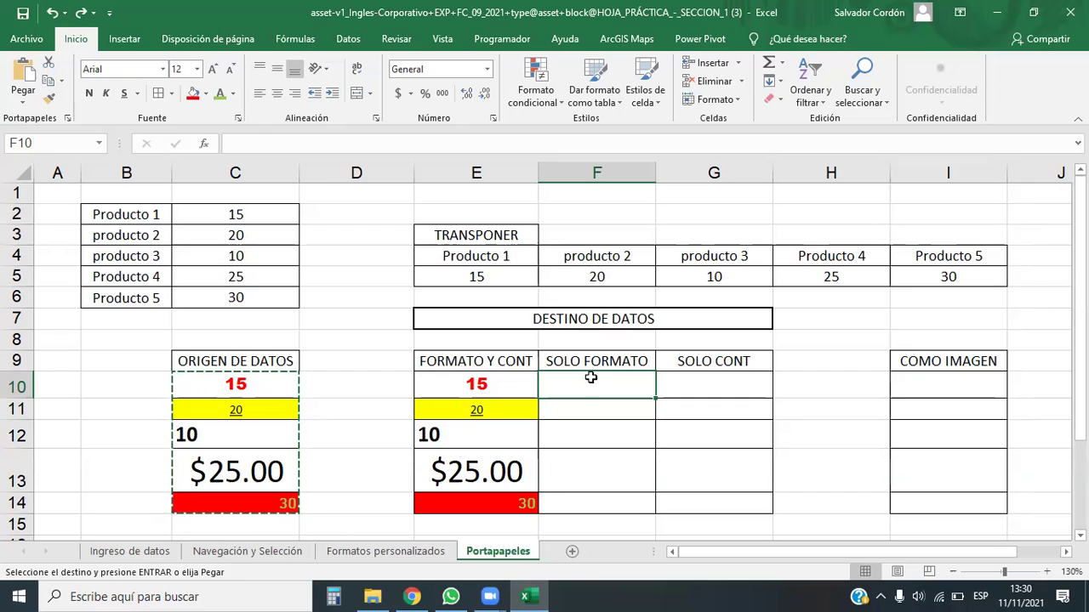
Cancel the old copy, recopy C10:C14 and pick F10 as the paste target
key(Escape)
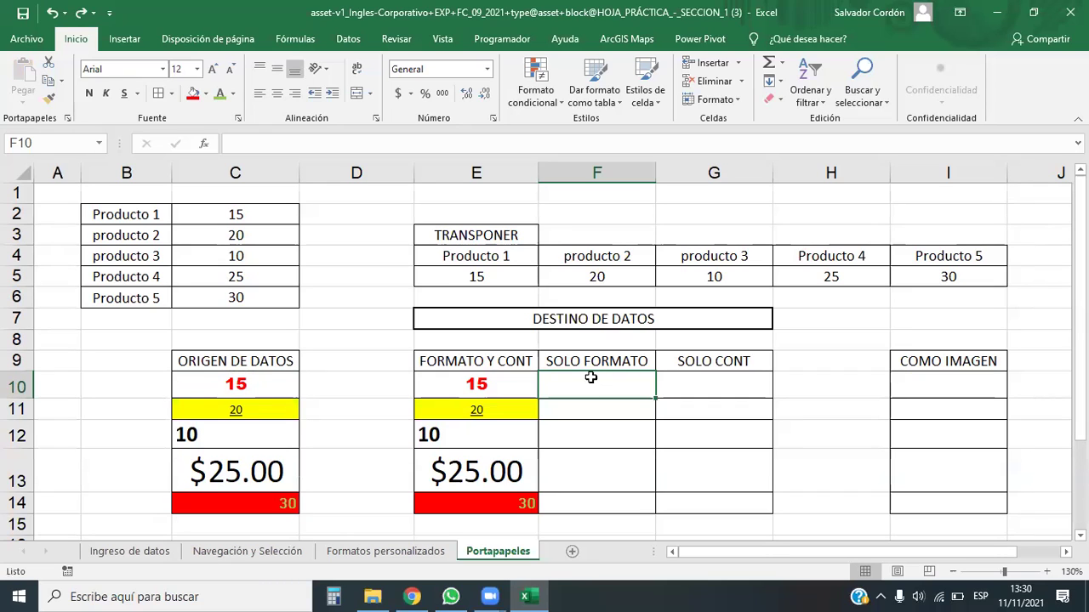
drag(263, 382, 260, 505)
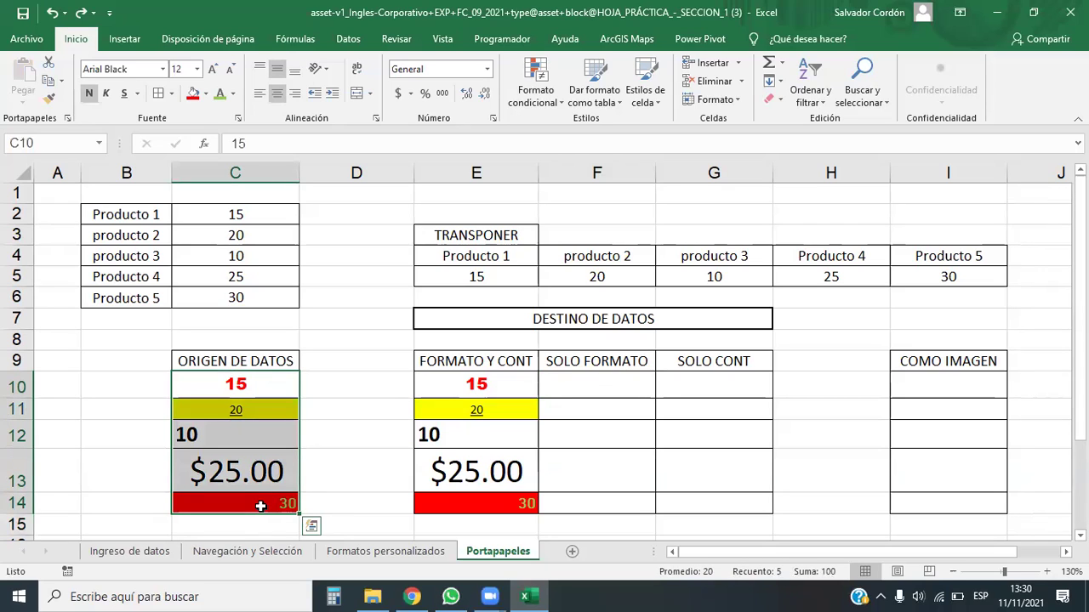
key(ctrl+c)
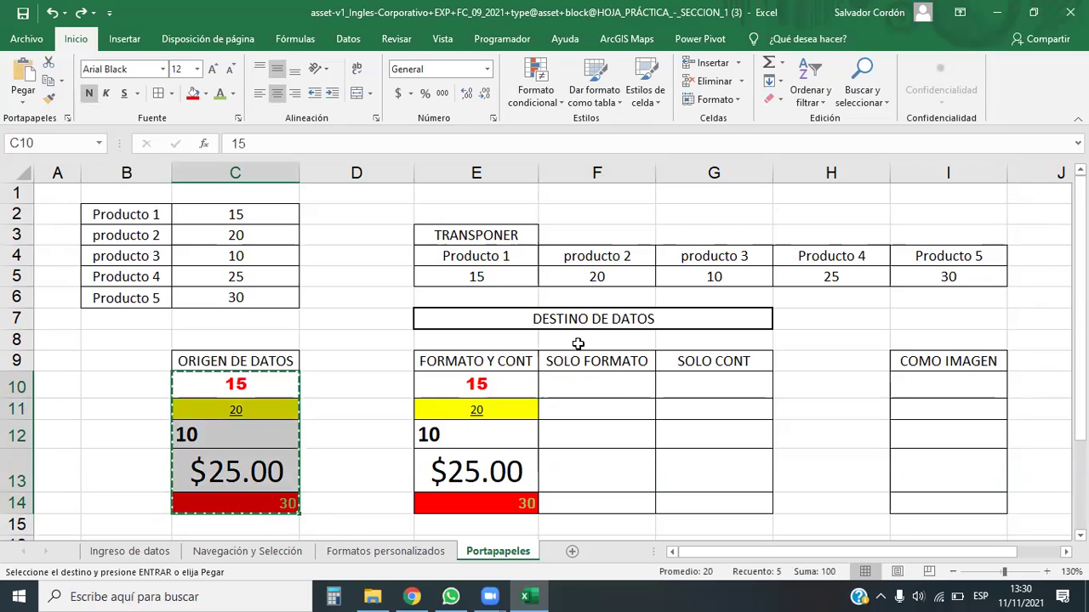
click(629, 387)
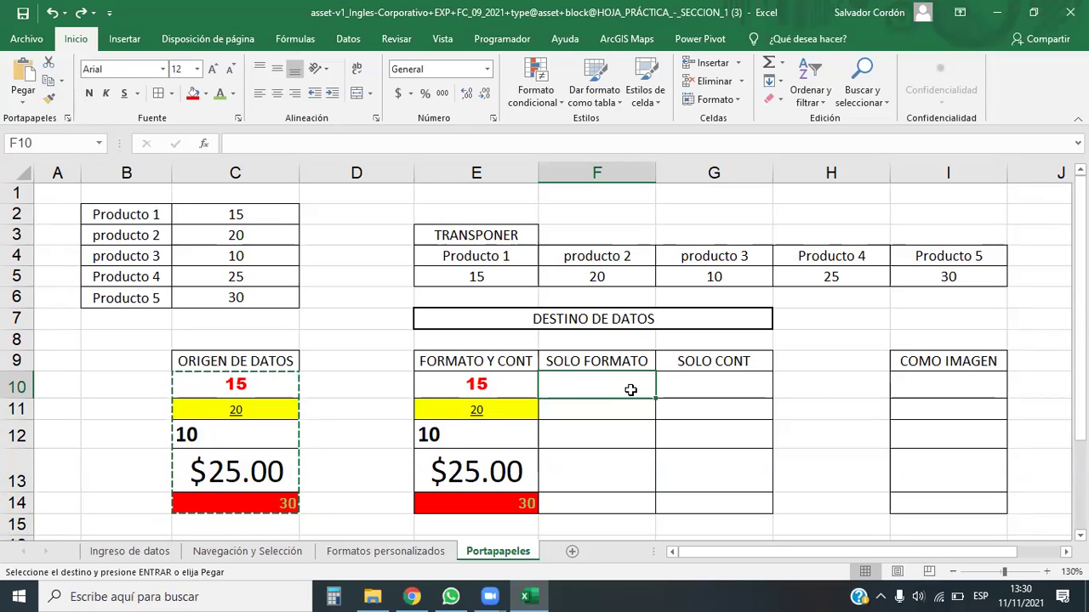
Paste only the formatting of C10:C14 into F10:F14 using the Formato paste option
right_click(630, 389)
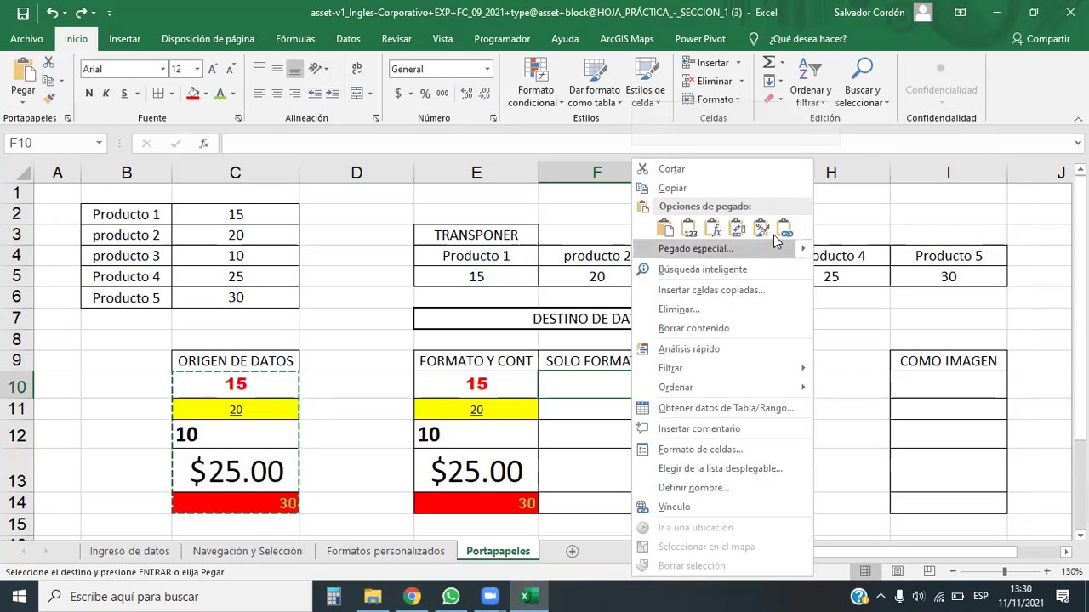
click(761, 231)
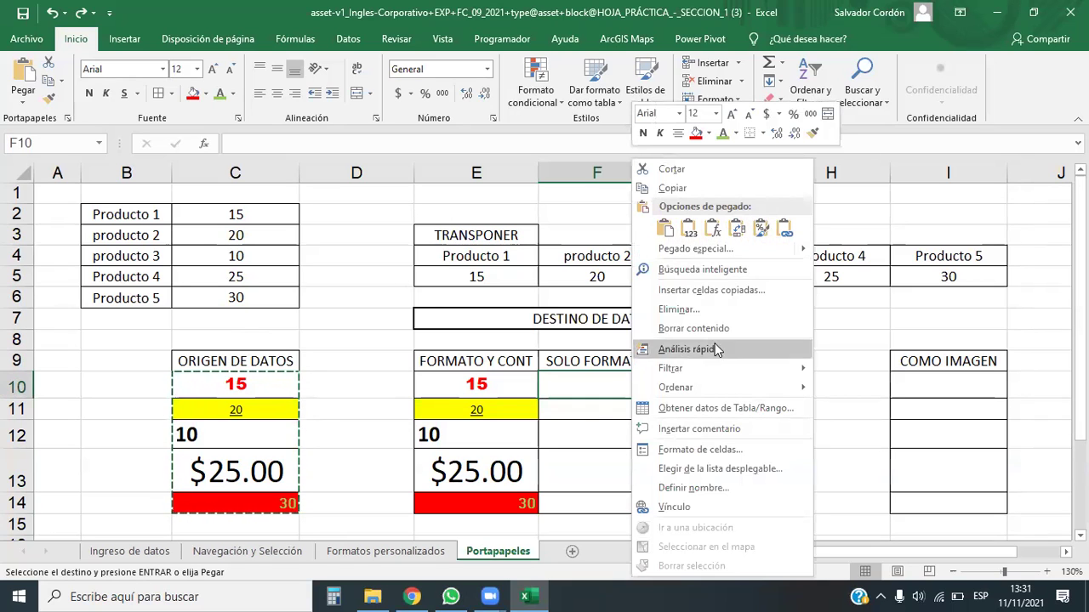
click(761, 229)
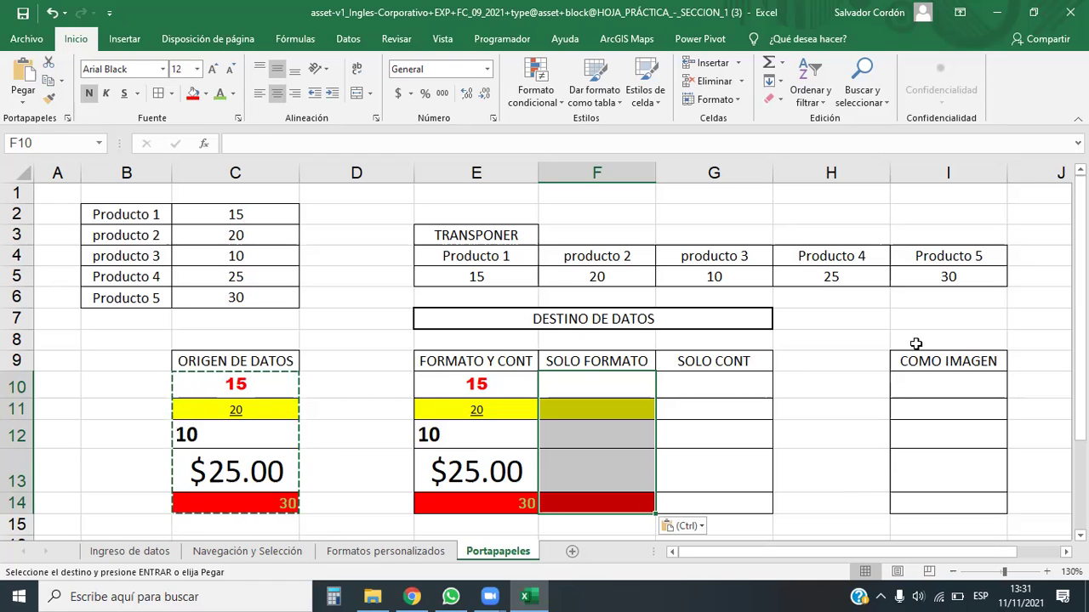
scroll(892, 394, down, 2)
Enter hola, a first name and a surname in C17:C19
click(232, 445)
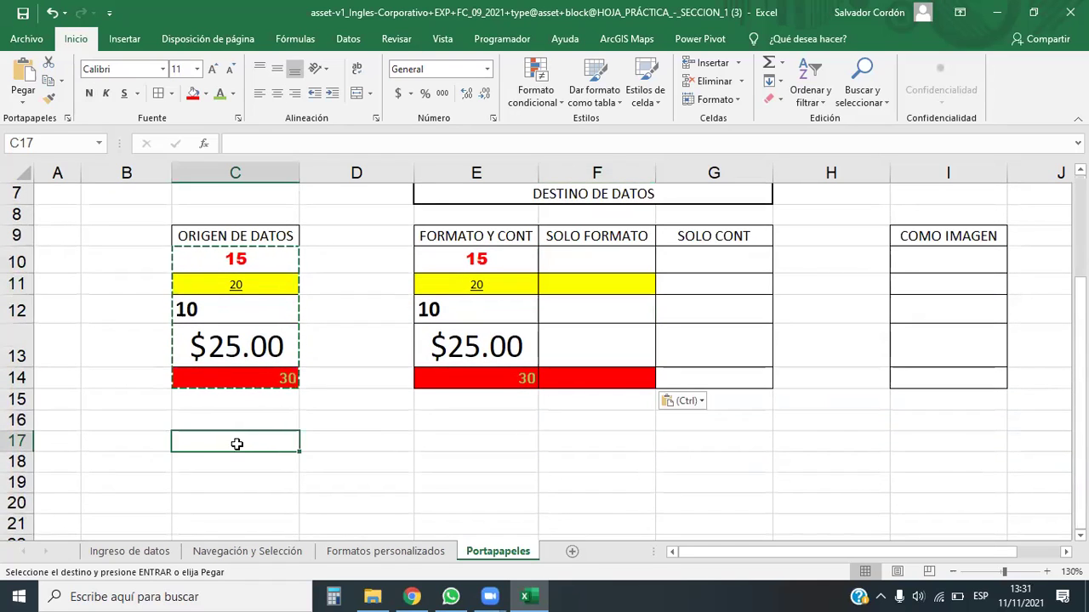
drag(235, 440, 238, 518)
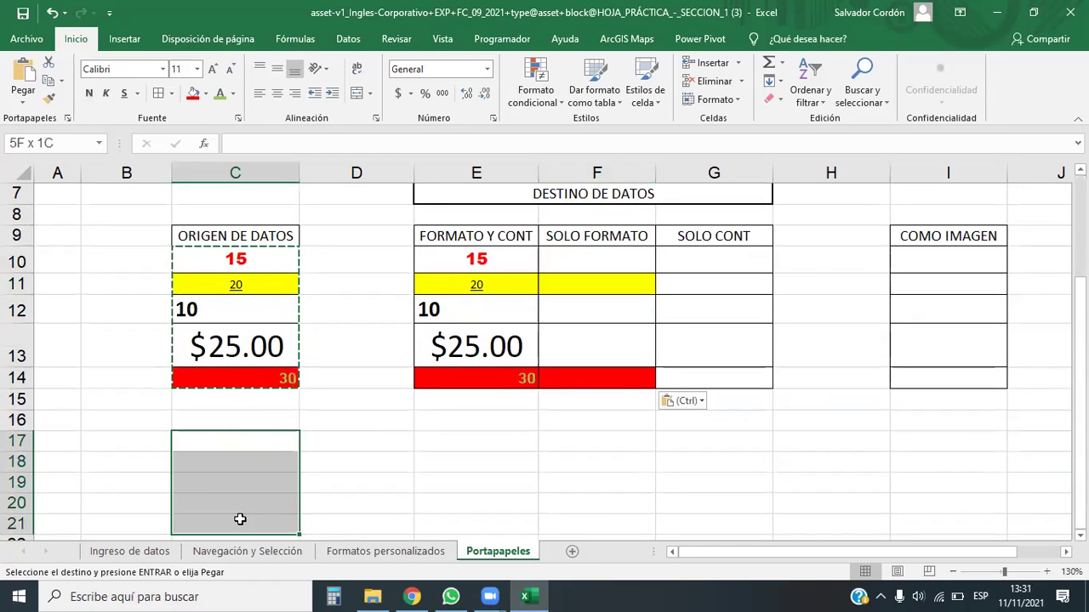
click(265, 434)
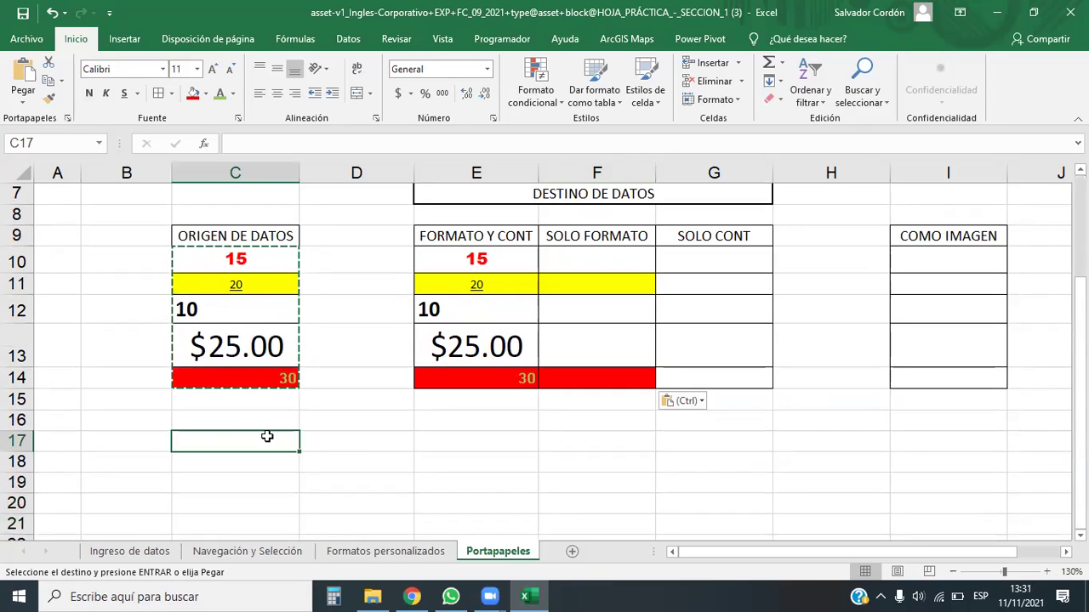
text(hola)
key(Return)
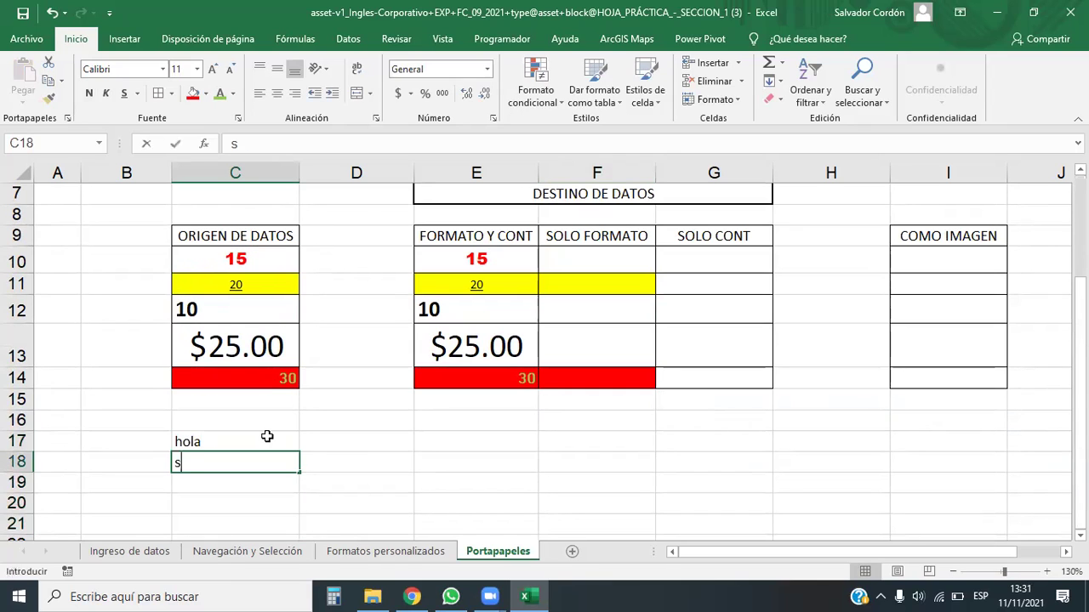
key(Return)
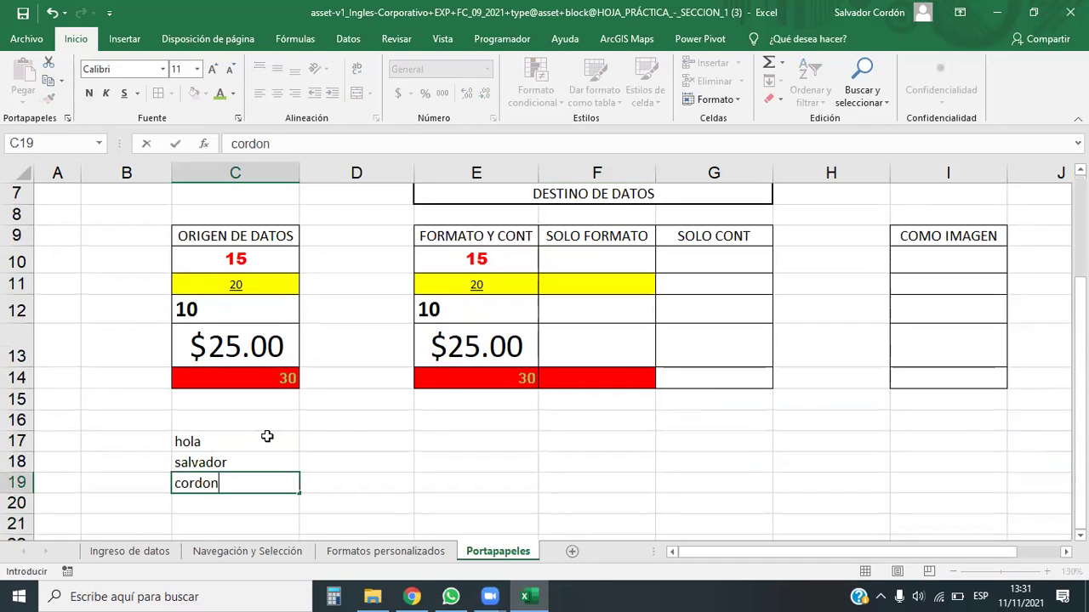
key(Return)
Make the three words in C17:C19 bold, size 18 and green
drag(266, 438, 274, 482)
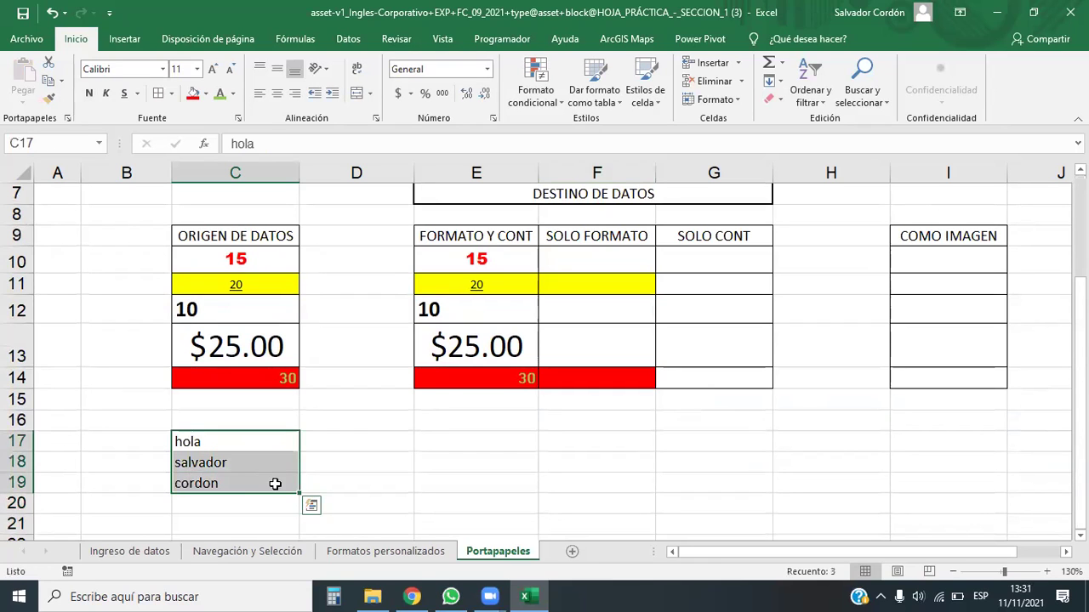
click(90, 93)
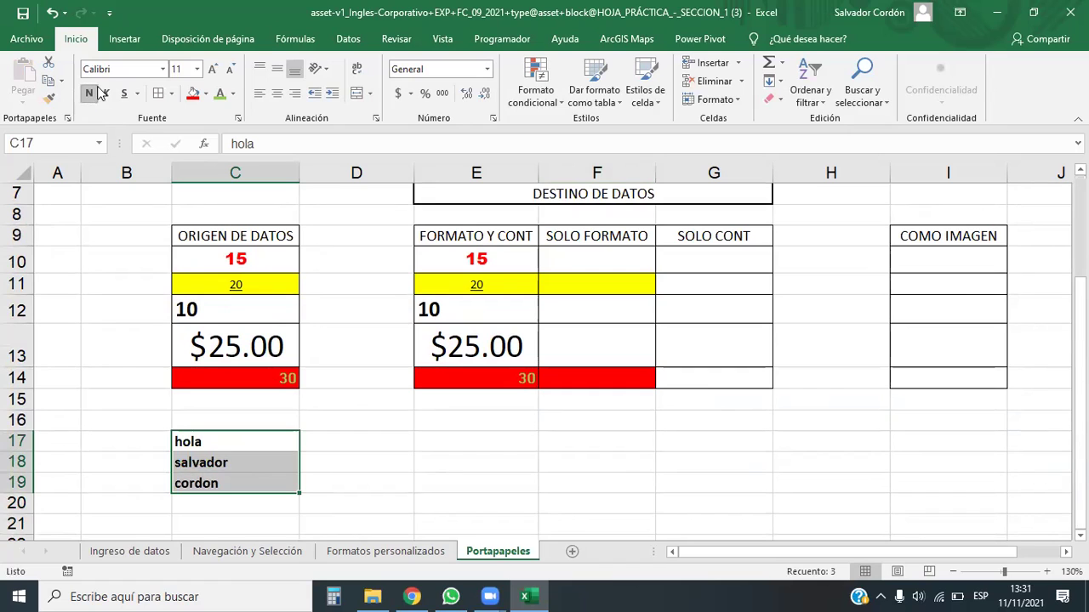
click(213, 69)
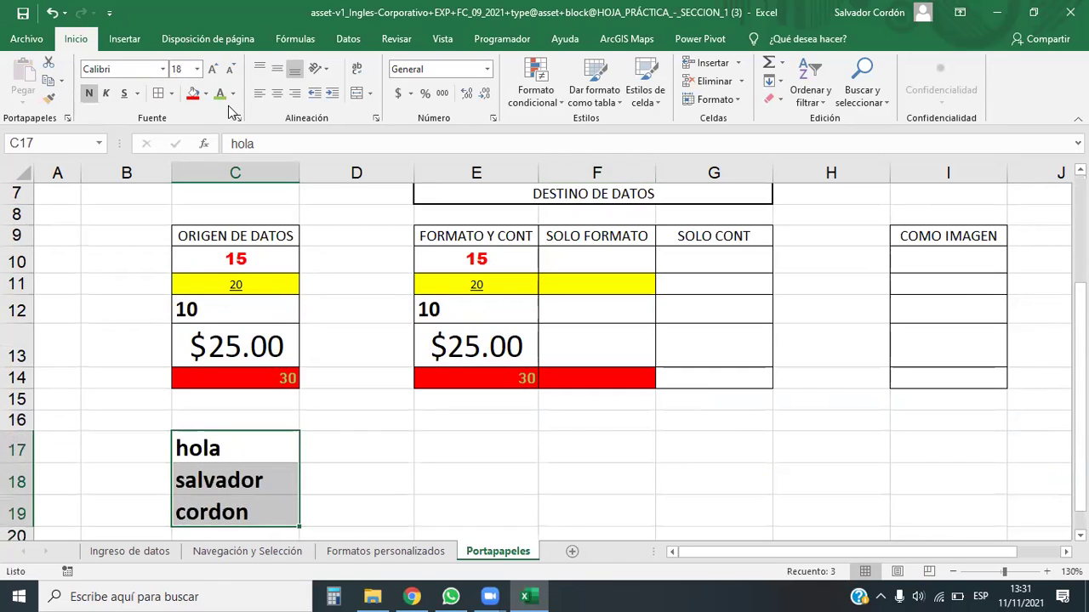
click(219, 93)
click(476, 479)
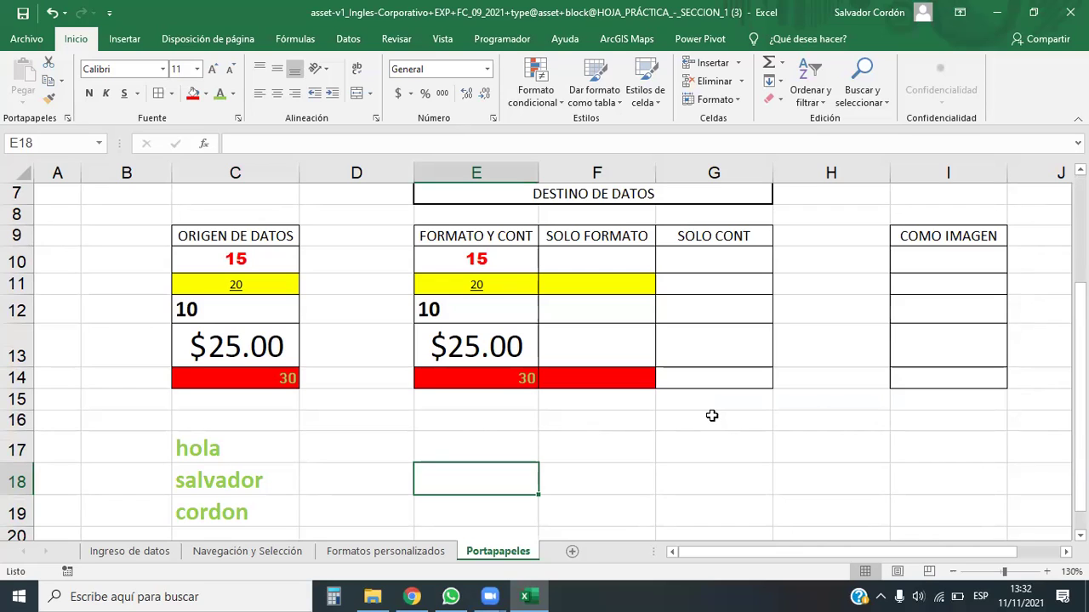
Copy C17:C19 and paste only its formatting onto E17:E19
drag(274, 433, 277, 515)
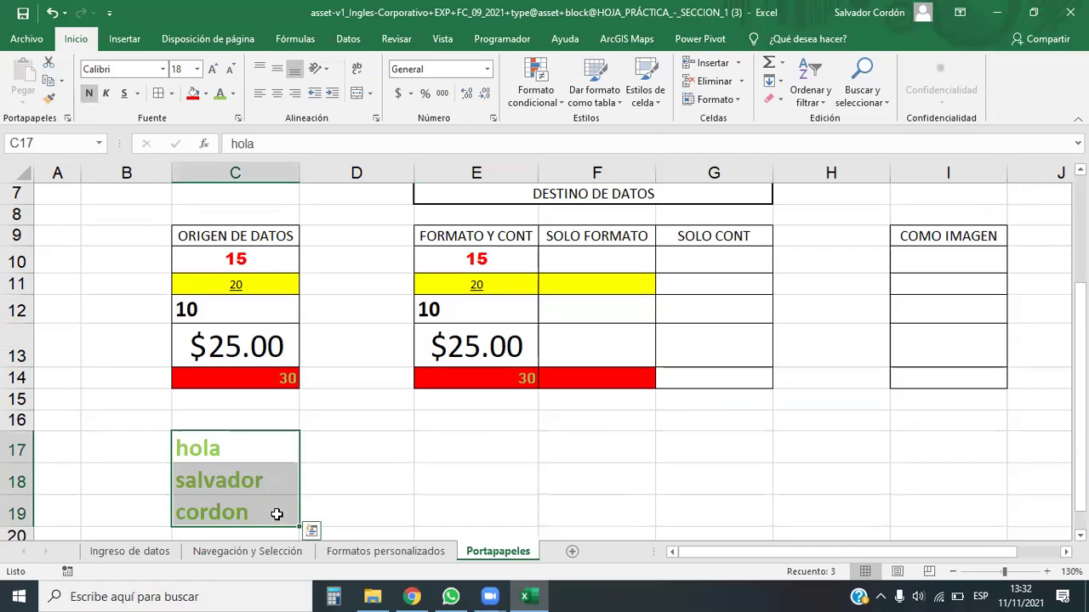
key(ctrl+c)
click(508, 444)
right_click(513, 449)
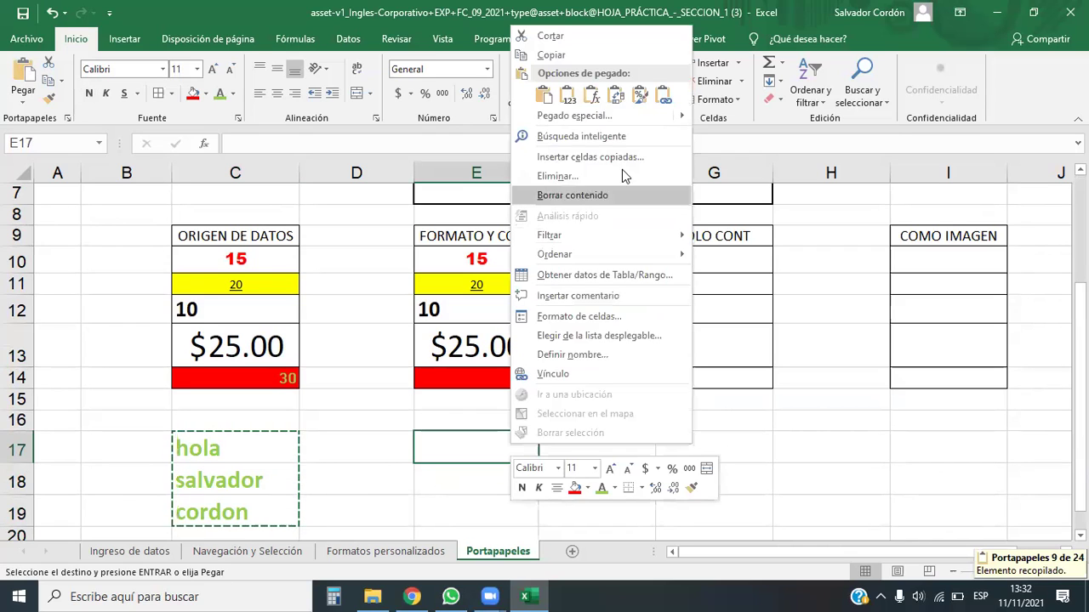
click(639, 95)
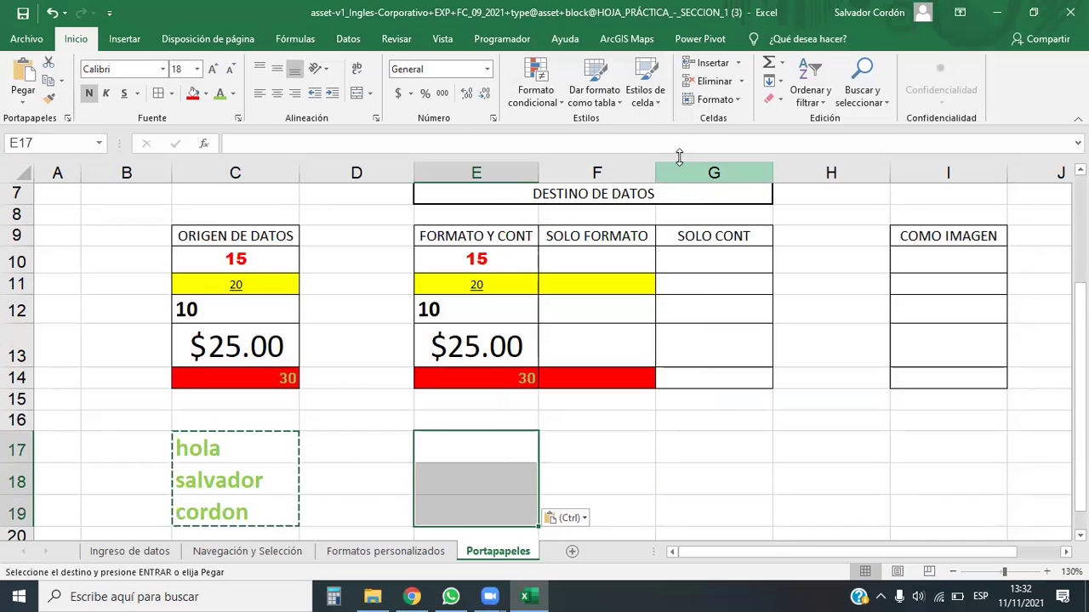
Type the first name in E17 and a misspelled surname in E18
click(486, 453)
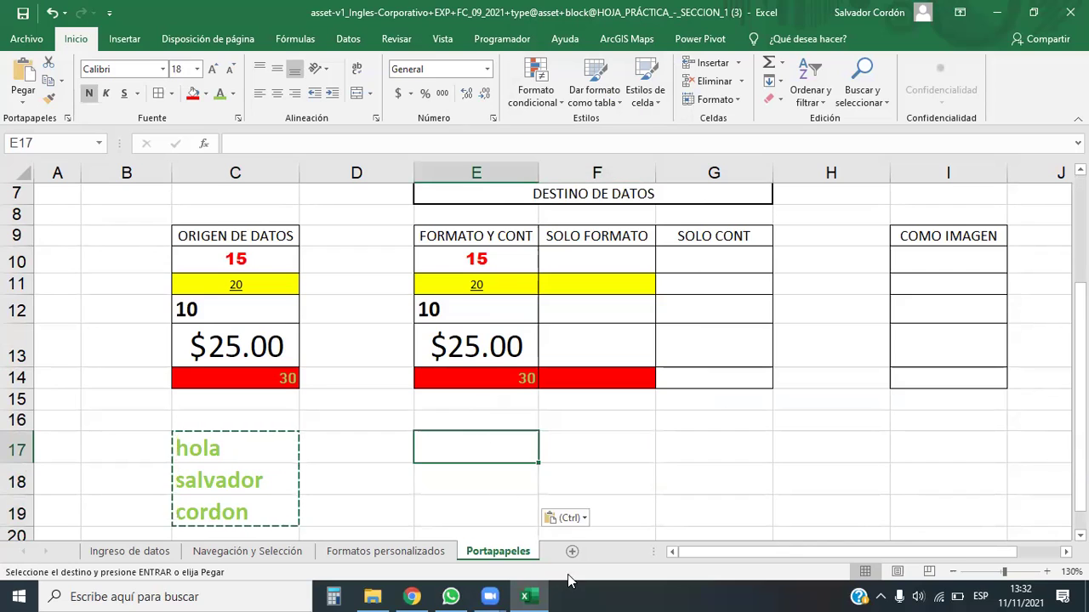
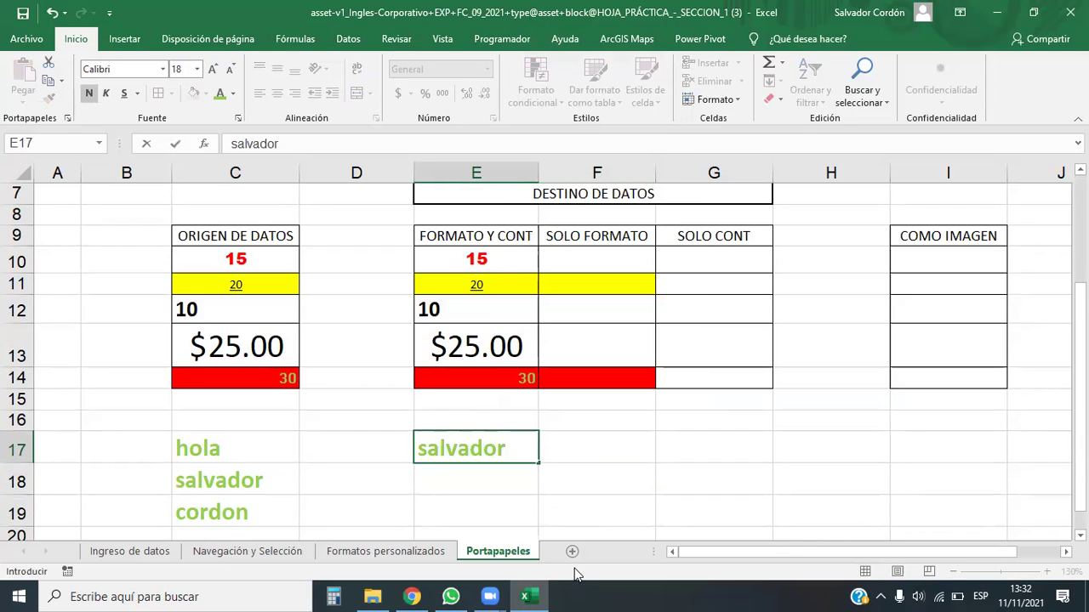
key(Return)
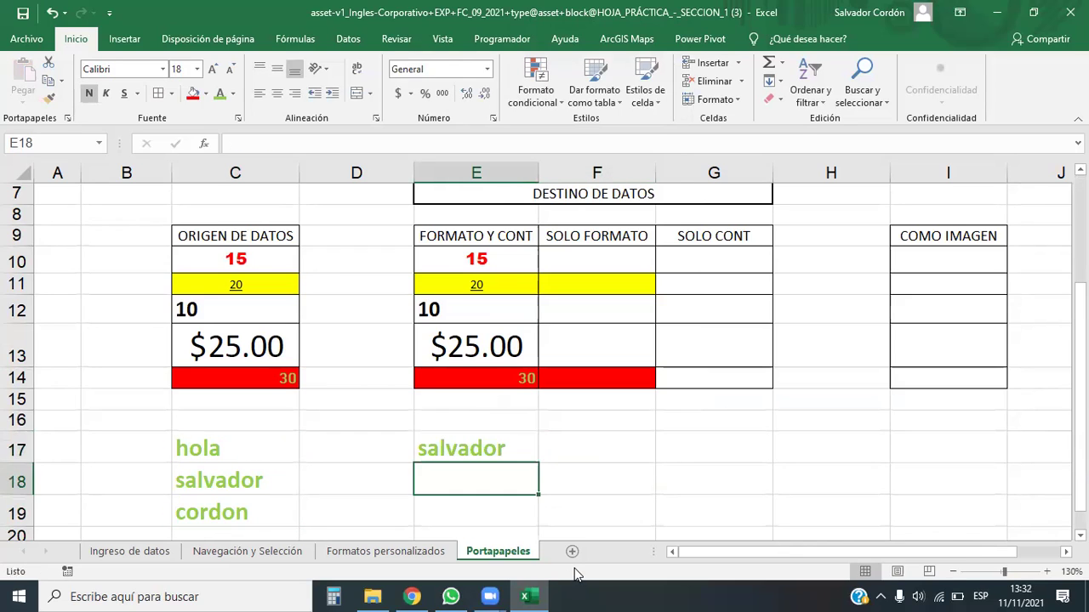
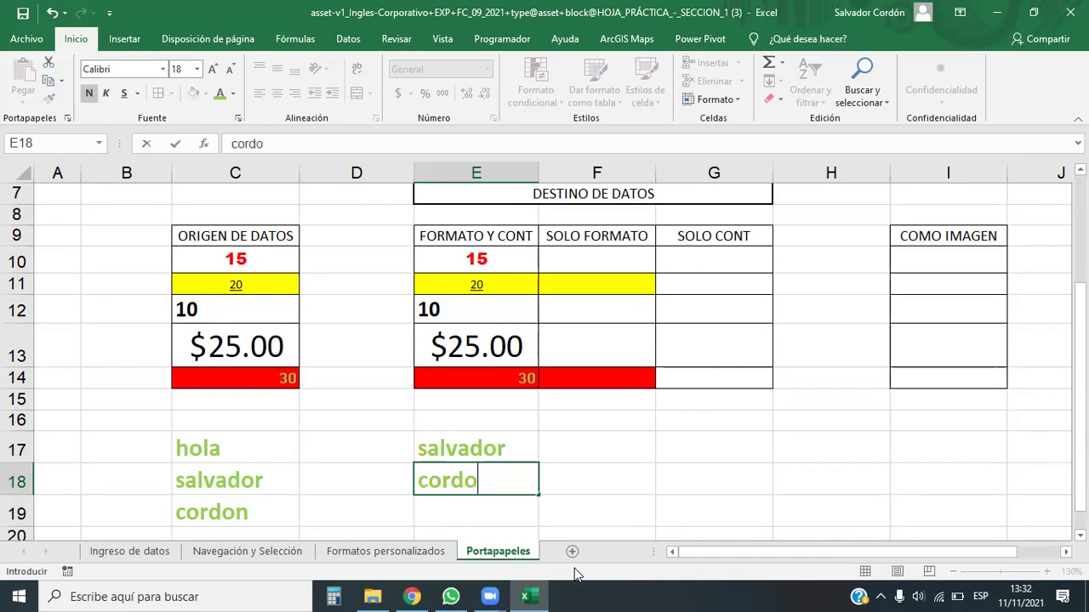
key(Return)
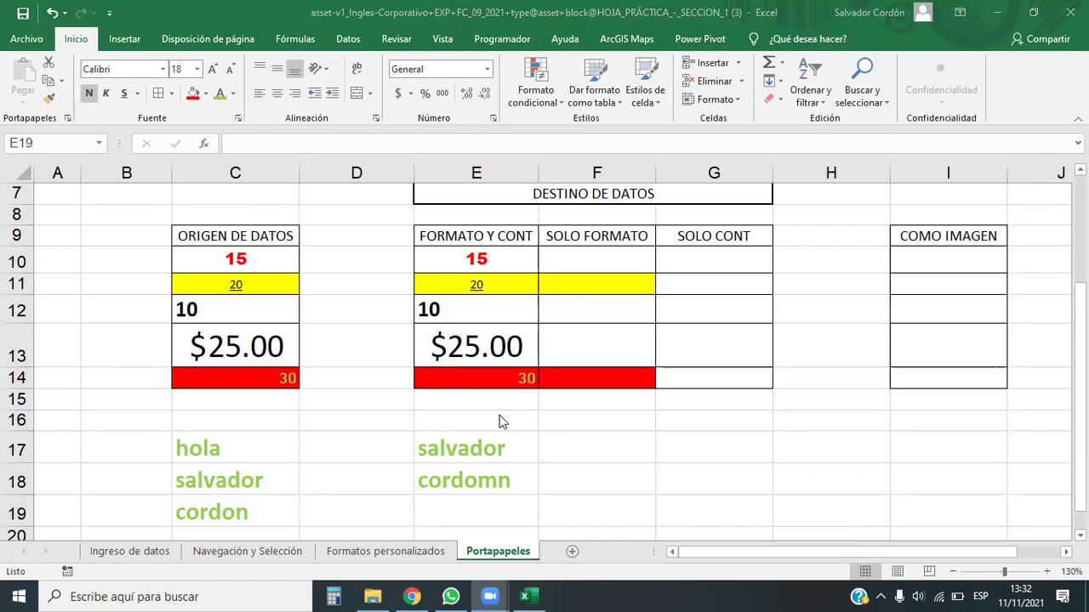
Fix the surname in E18 so it ends in a lowercase n
click(515, 513)
click(504, 487)
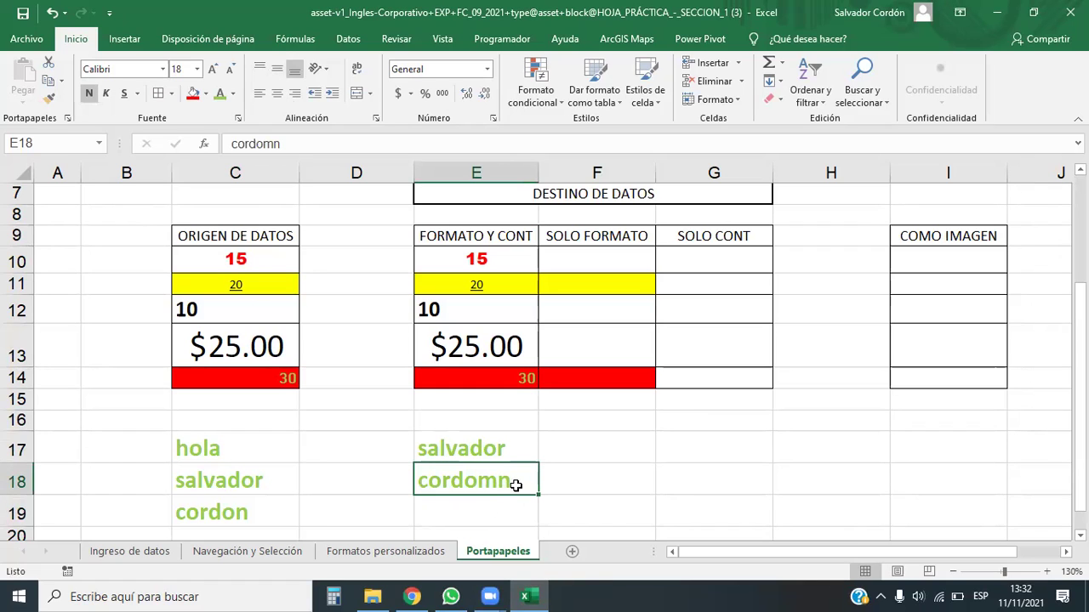
double_click(515, 484)
key(BackSpace)
key(BackSpace)
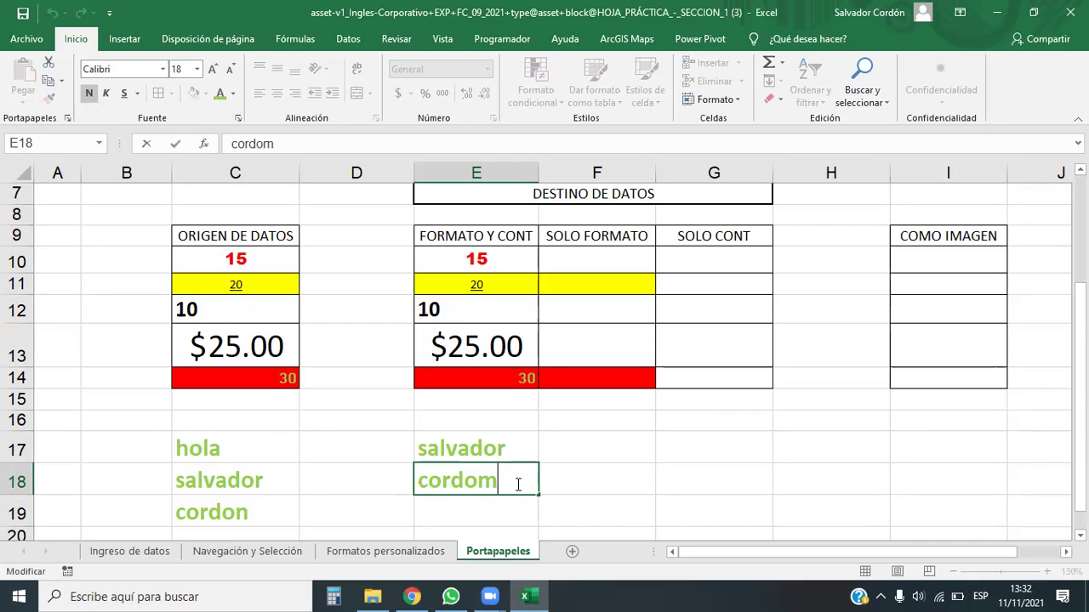
text(N)
key(Return)
double_click(516, 484)
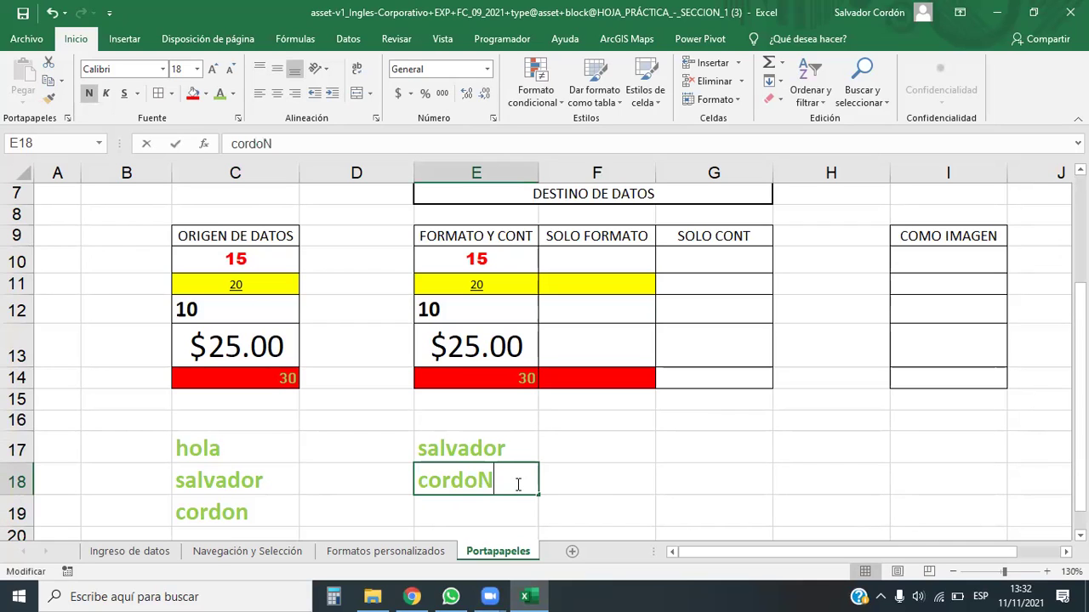
key(BackSpace)
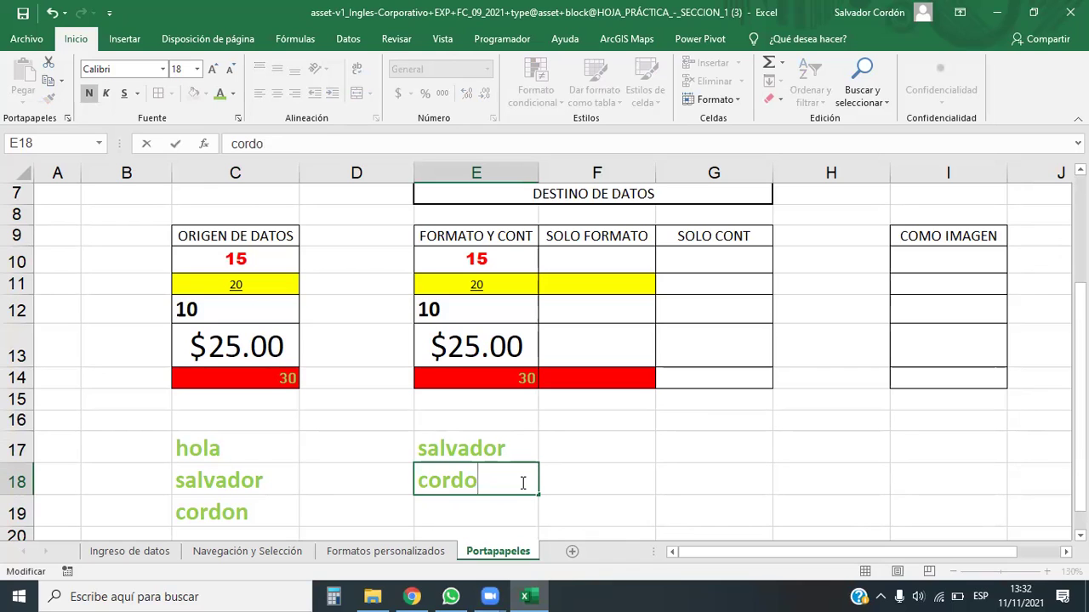
text(n)
key(Return)
Select the SOLO FORMATO cells F10:F14 to inspect their formatting
scroll(634, 457, down, 1)
drag(466, 387, 462, 415)
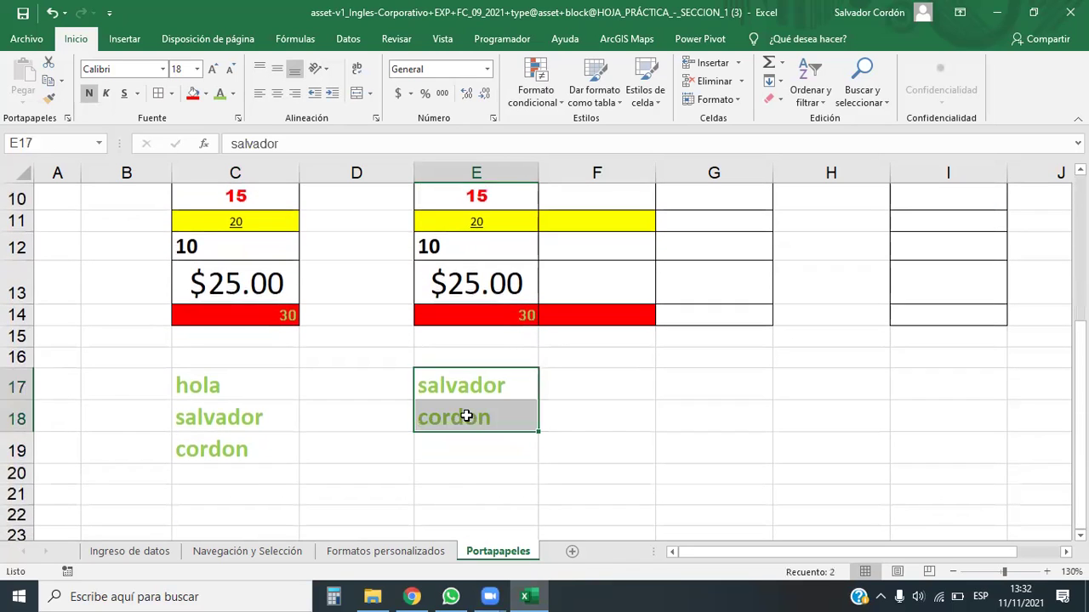
scroll(587, 357, up, 2)
drag(606, 316, 597, 440)
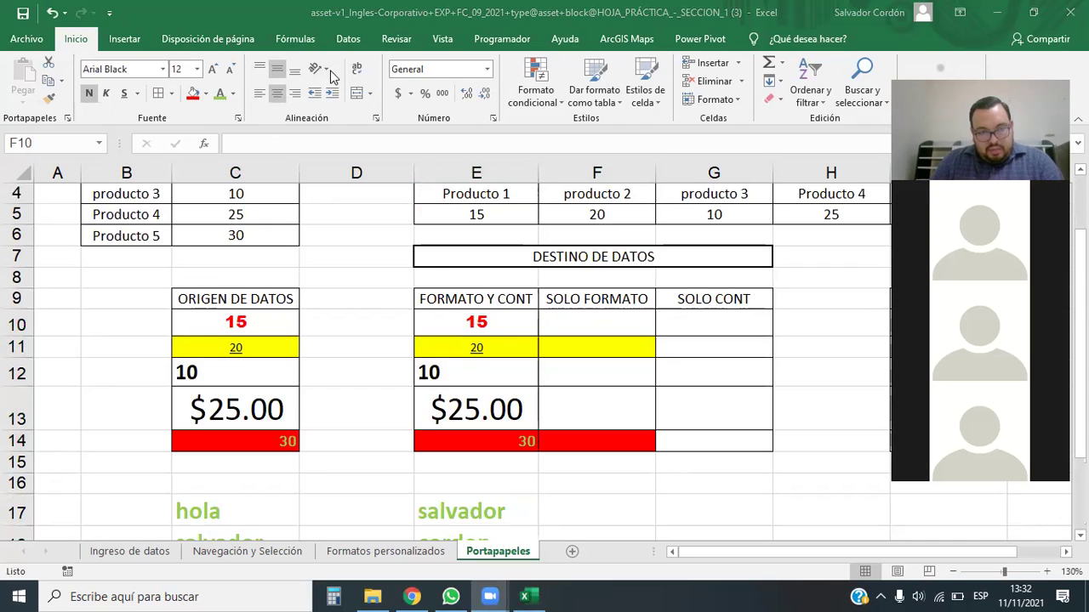
Check the F11 and F14 fills and the cells in rows 17–19 of columns C, E and G
click(620, 345)
click(623, 440)
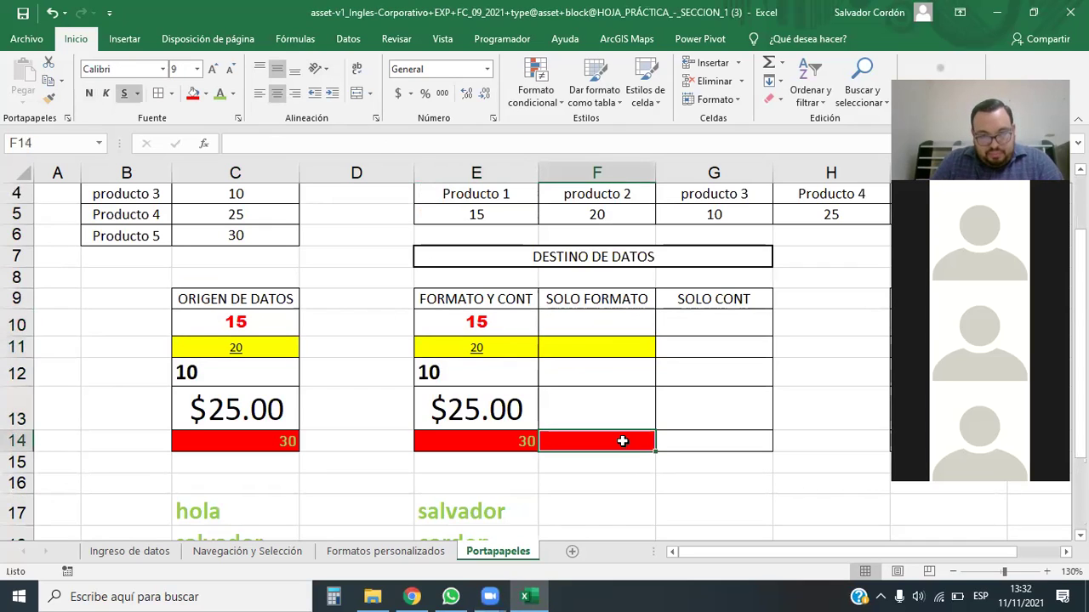
click(598, 344)
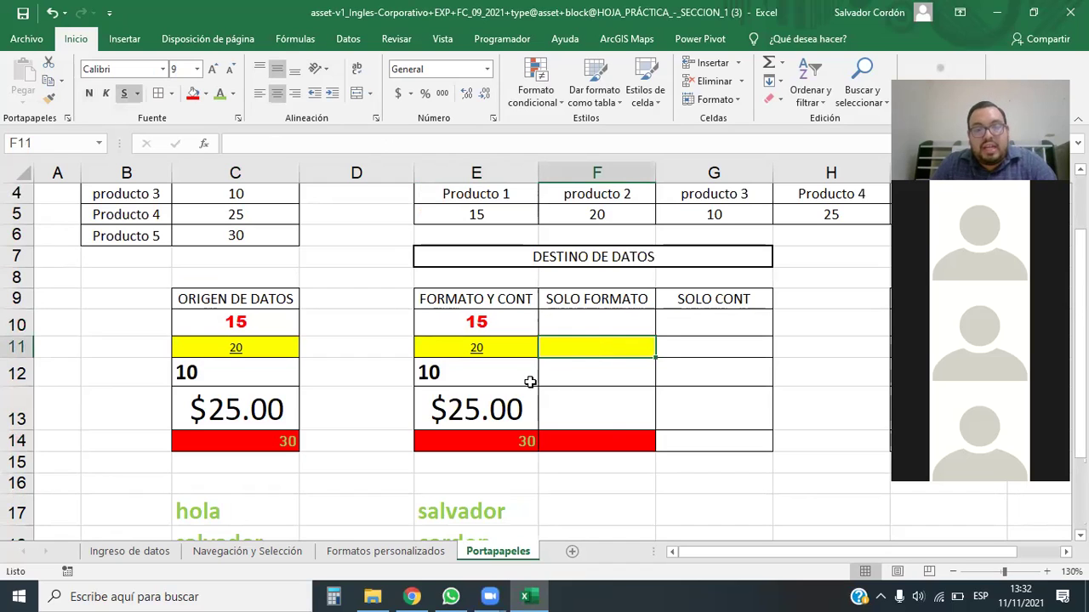
scroll(529, 382, down, 2)
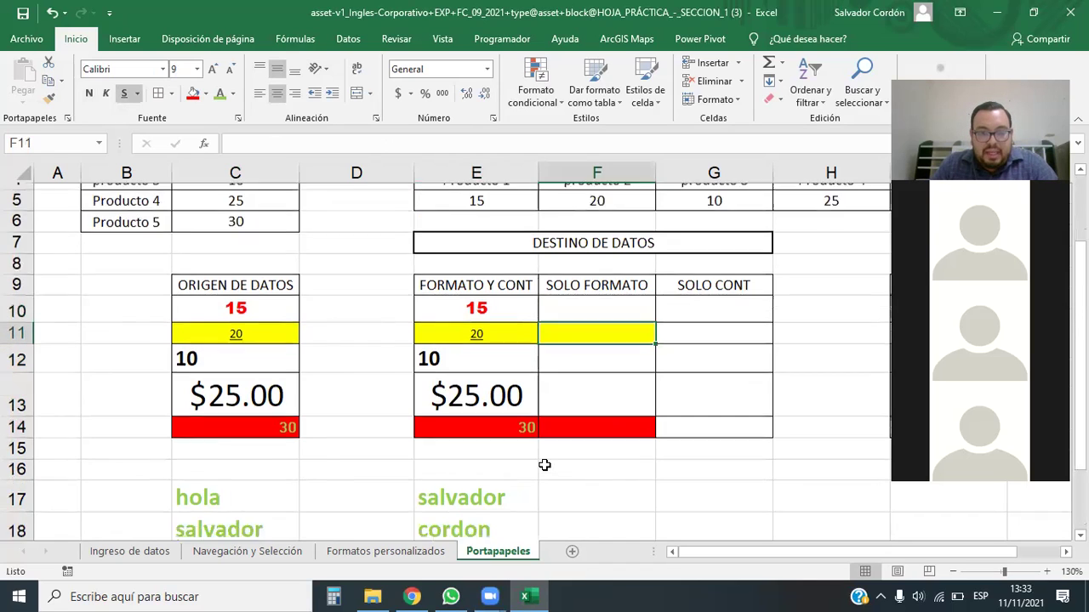
drag(493, 382, 481, 453)
drag(198, 388, 209, 449)
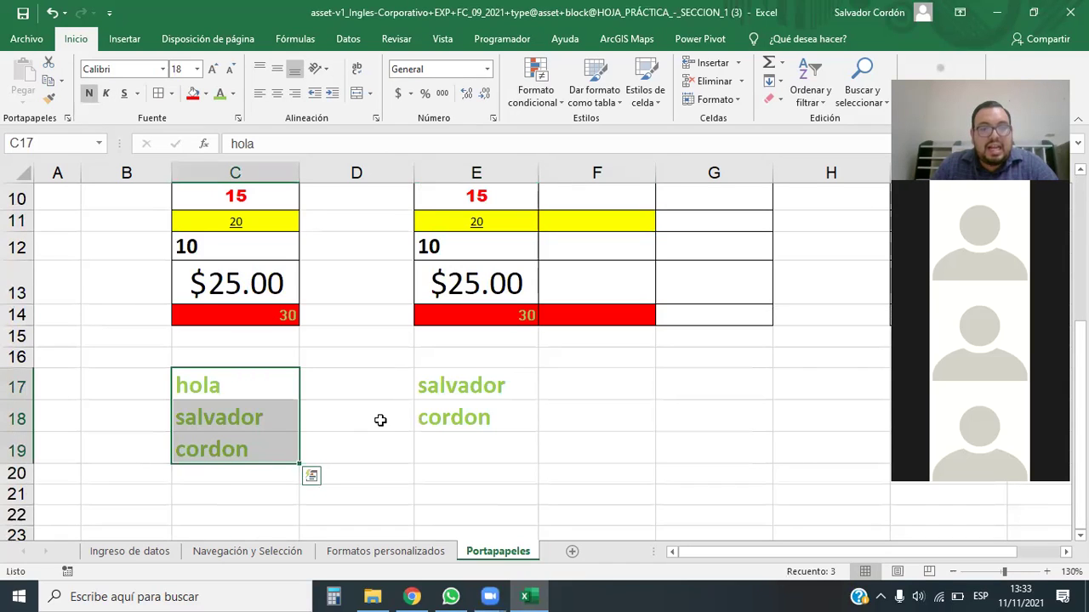
drag(428, 384, 530, 452)
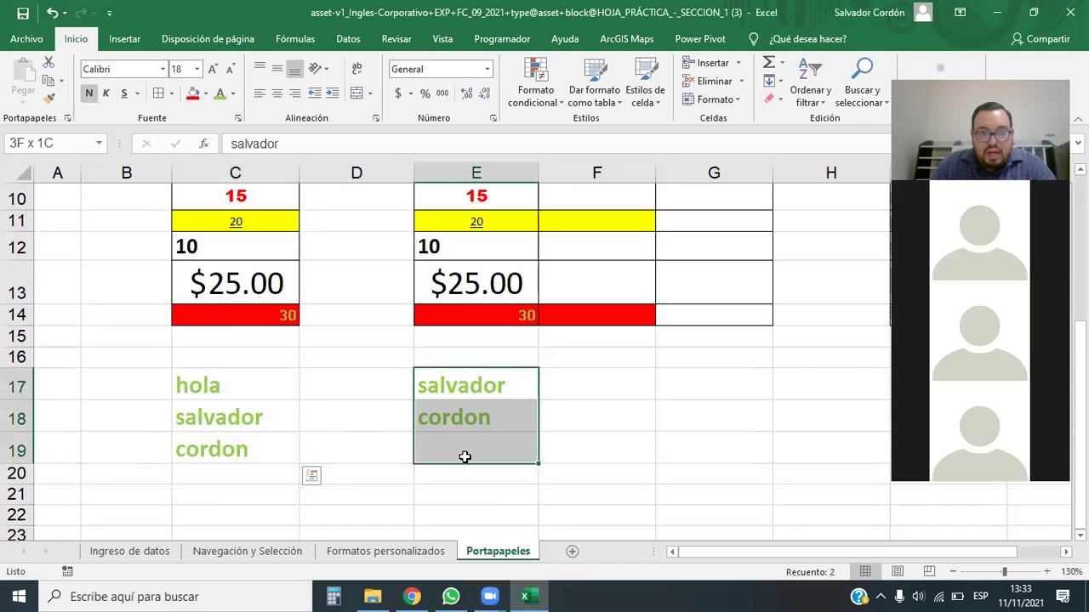
drag(717, 380, 710, 440)
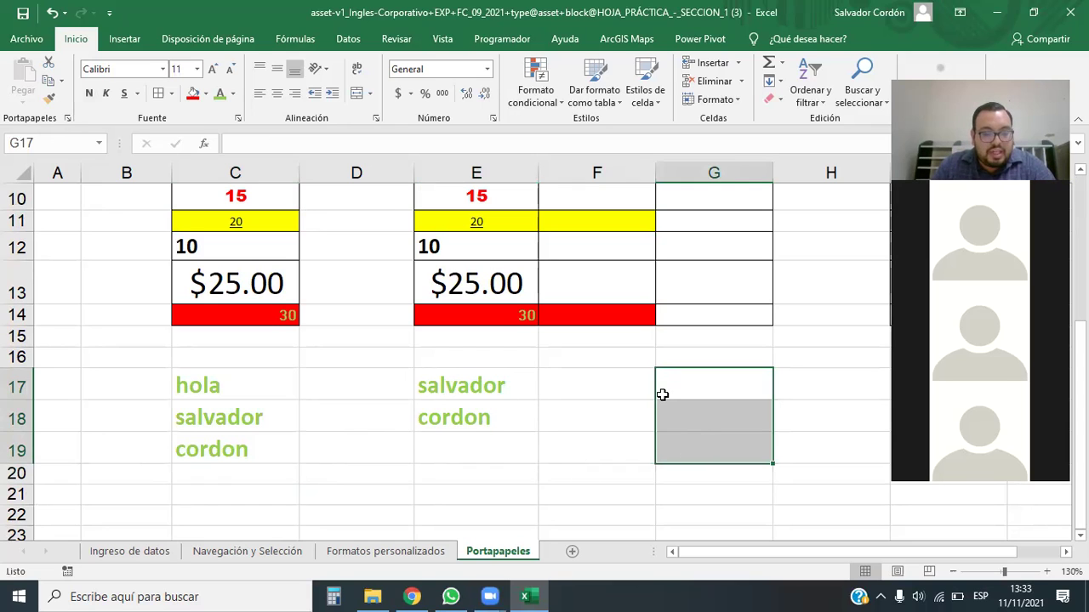
Enter 45 in cell E19
click(470, 406)
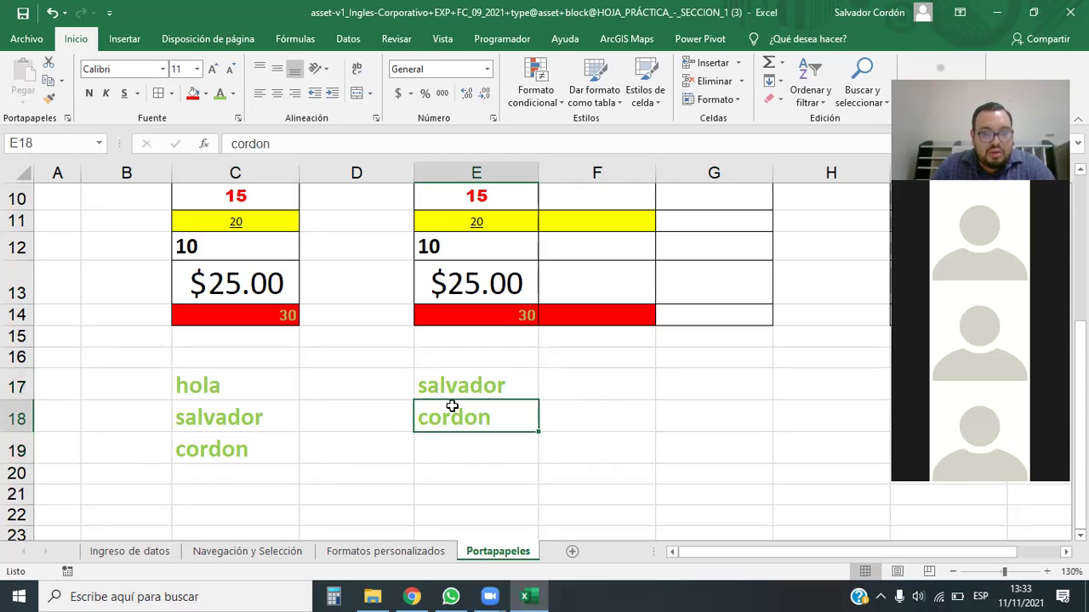
click(491, 453)
text(45)
key(Return)
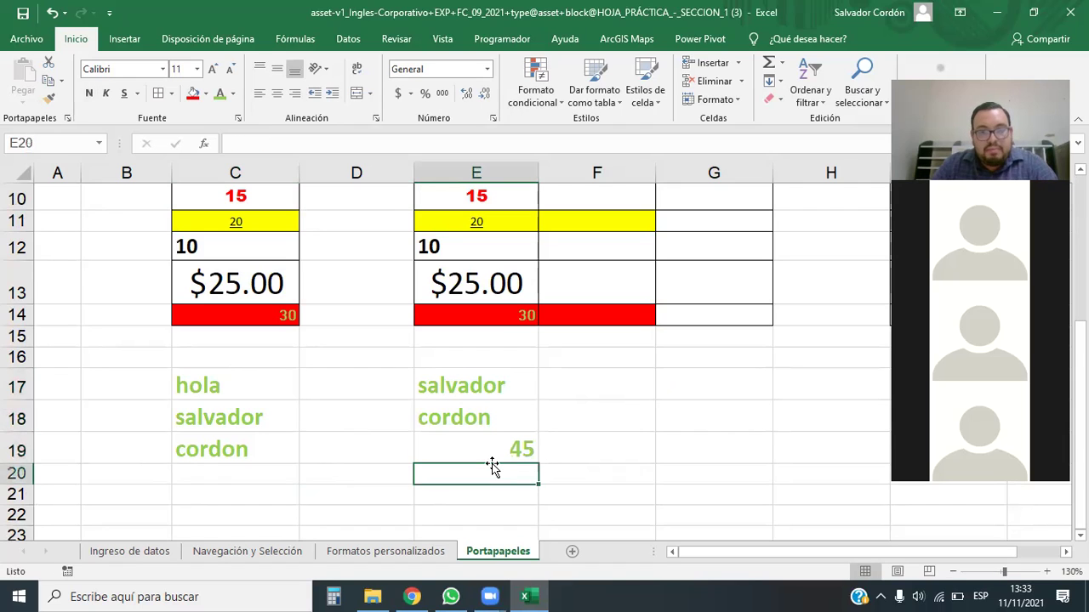
click(496, 451)
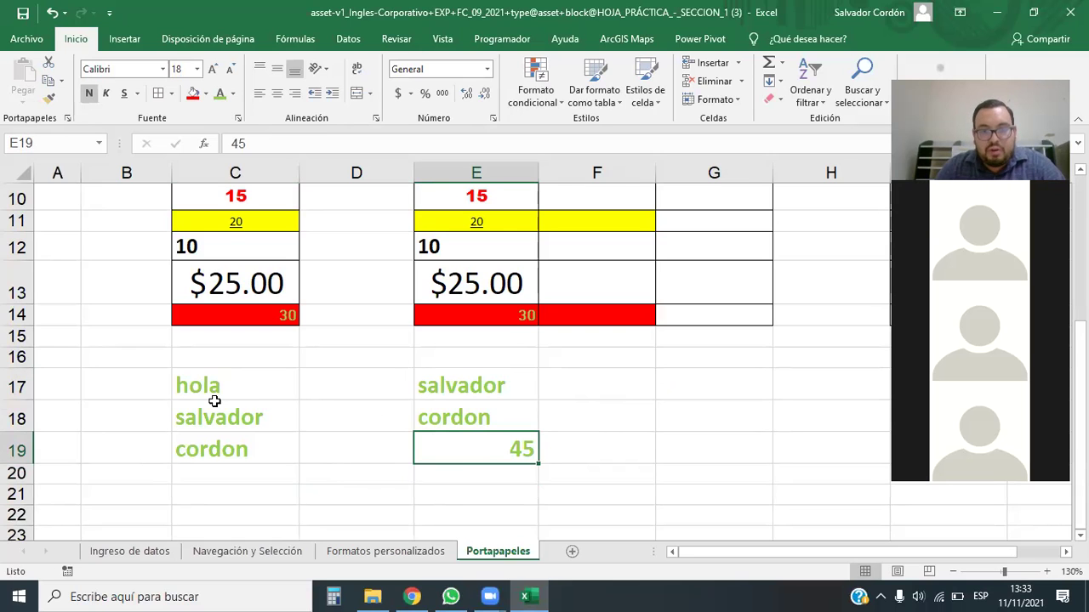
scroll(540, 431, up, 2)
scroll(593, 451, down, 1)
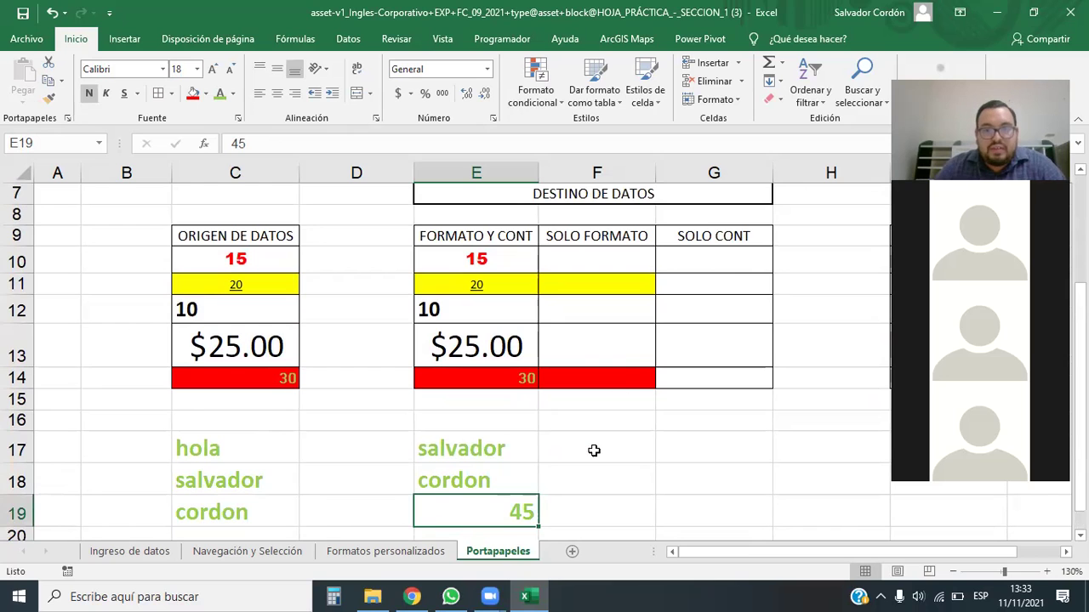
Select the empty SOLO CONT cells G9:G14
drag(737, 236, 741, 369)
click(657, 508)
scroll(655, 508, down, 1)
scroll(627, 460, up, 1)
drag(734, 260, 745, 375)
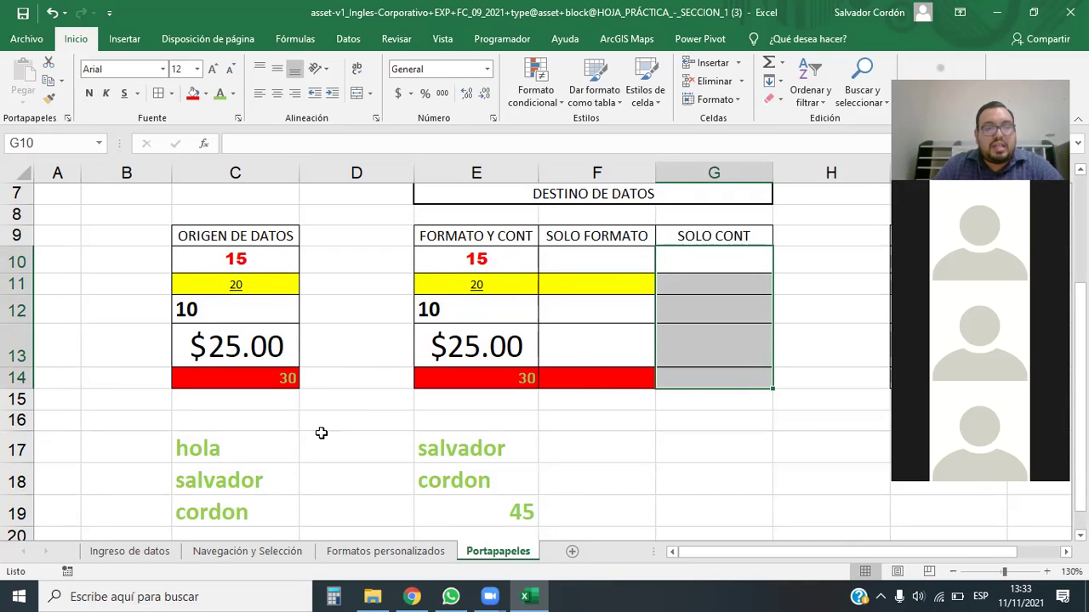
Copy C10:C14 and paste only the values 15, 20, 10, 25, 30 into G10:G14
drag(239, 257, 251, 381)
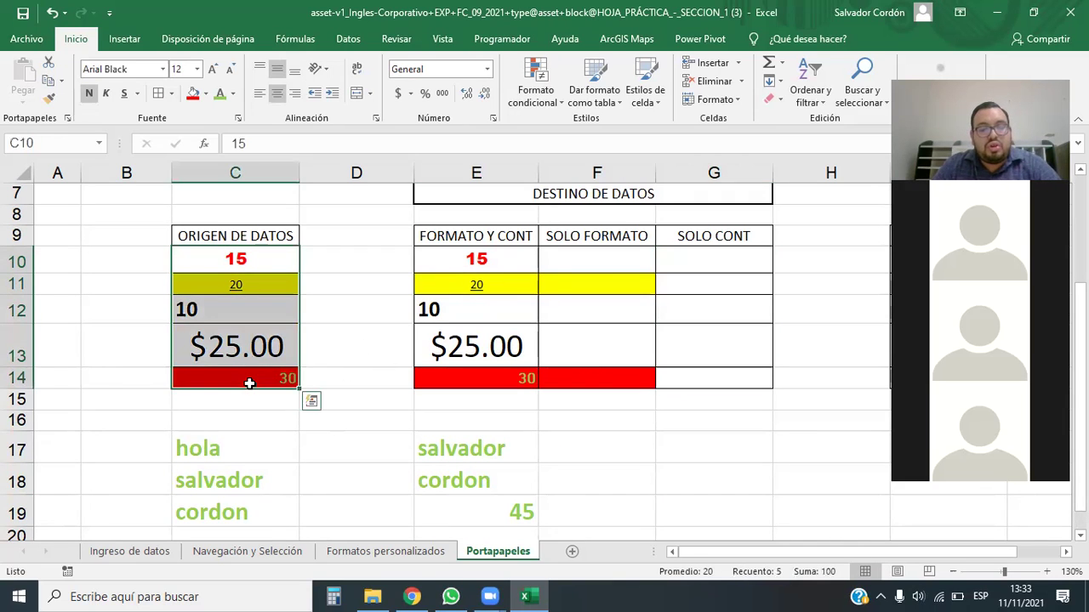
key(ctrl+c)
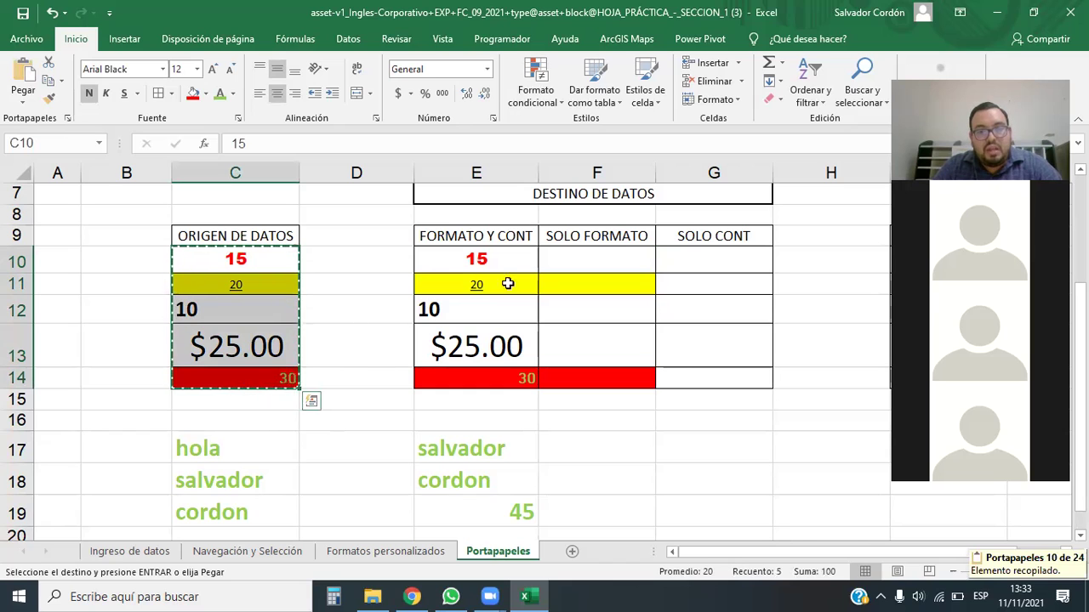
click(719, 255)
right_click(720, 262)
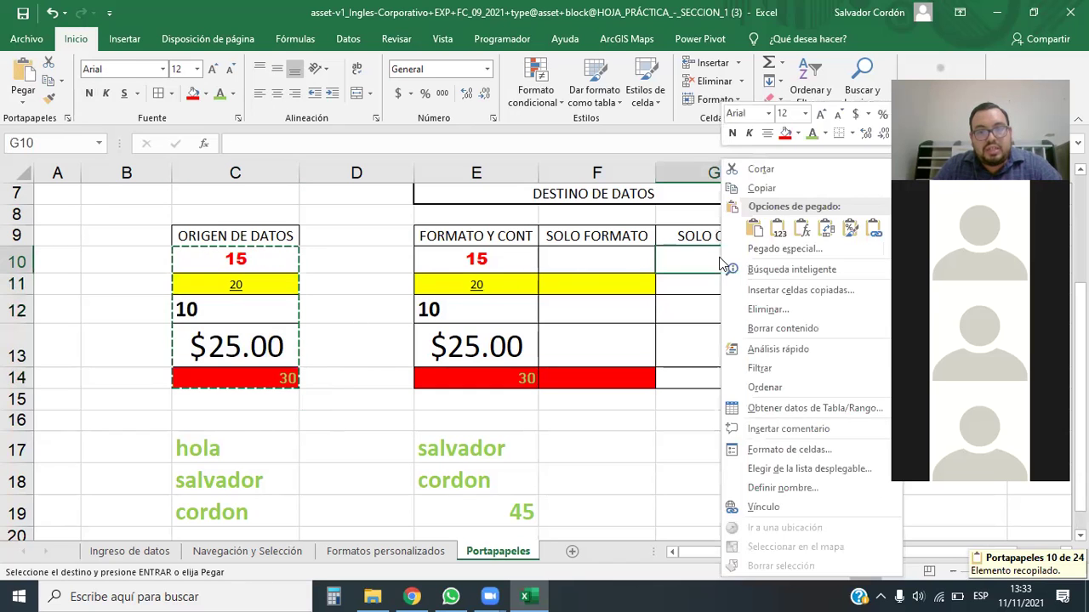
click(778, 228)
click(725, 483)
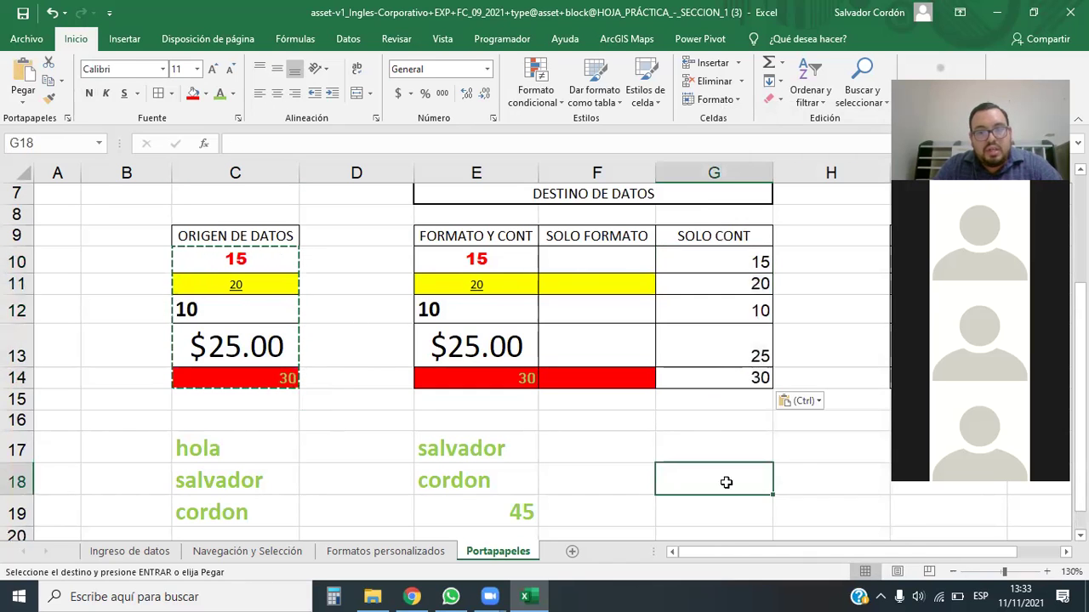
click(705, 238)
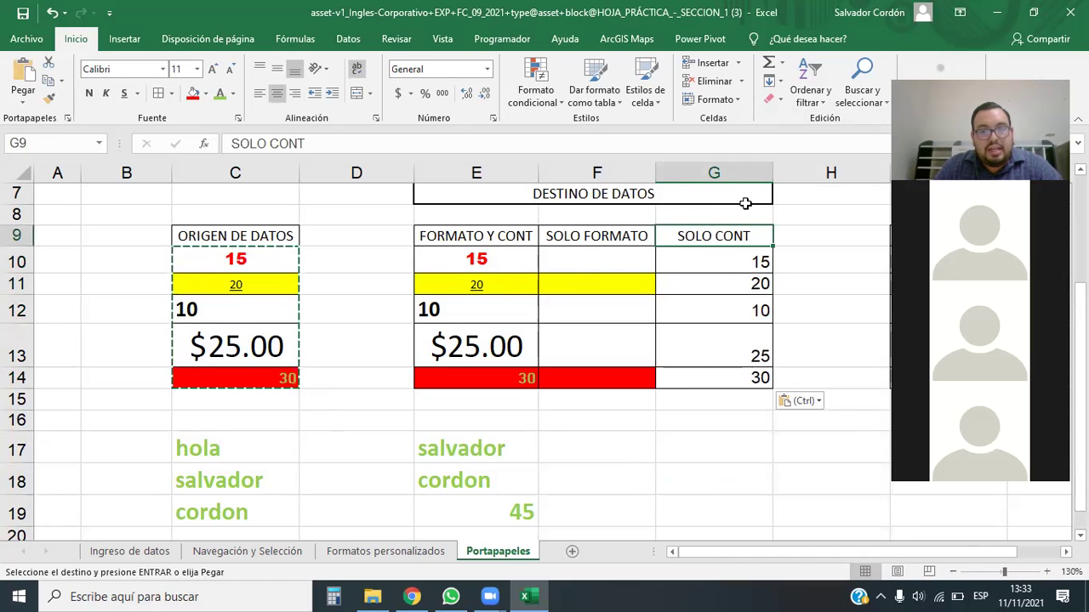
drag(736, 267, 731, 380)
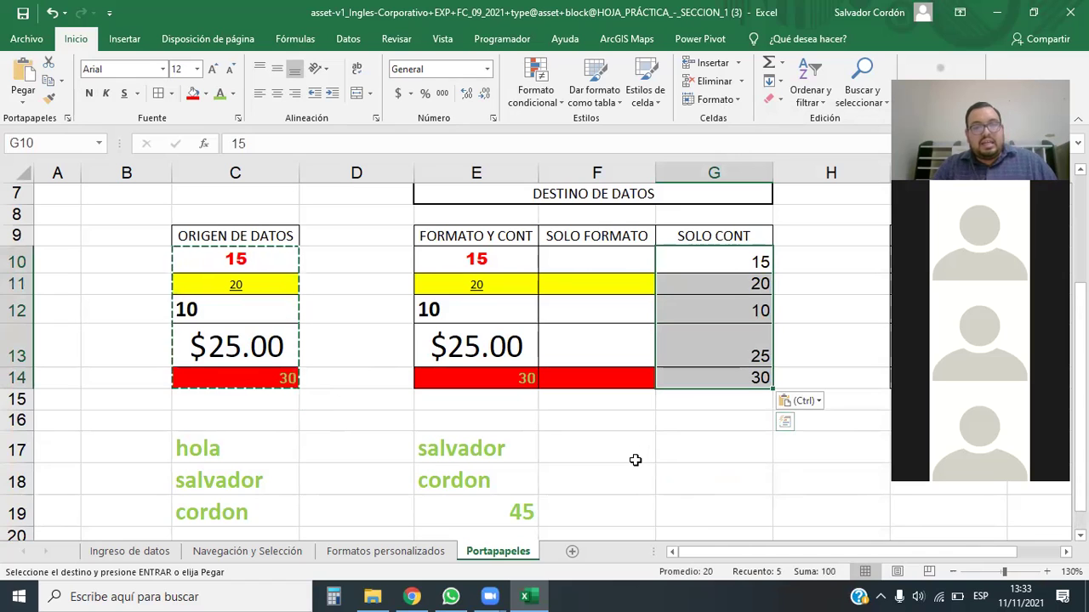
click(670, 451)
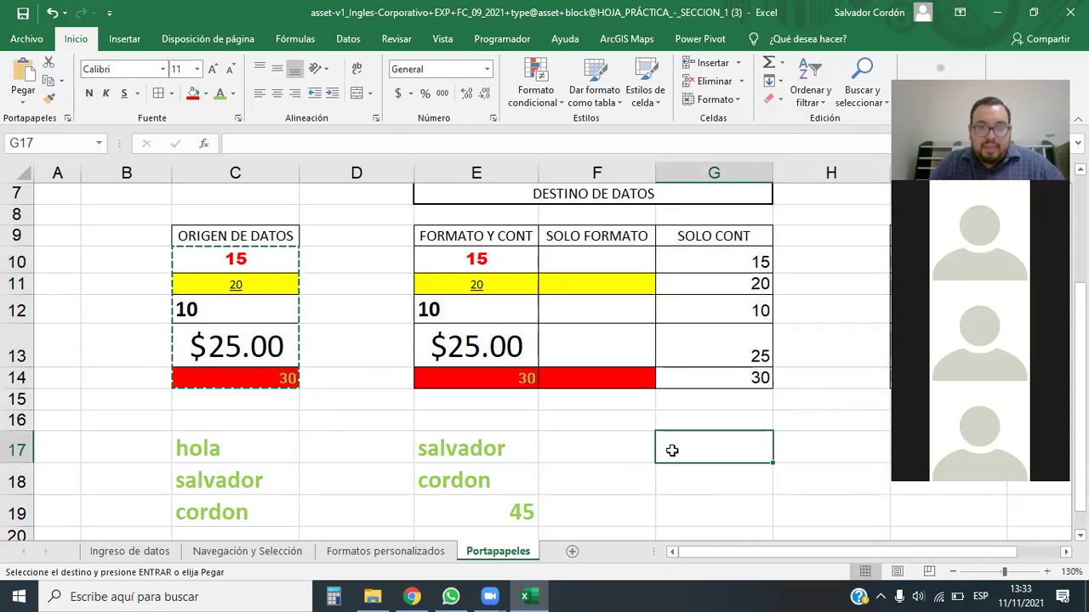
scroll(544, 460, down, 1)
Clear the words and 45 from E17:E19
click(262, 393)
drag(262, 393, 271, 444)
drag(267, 195, 268, 316)
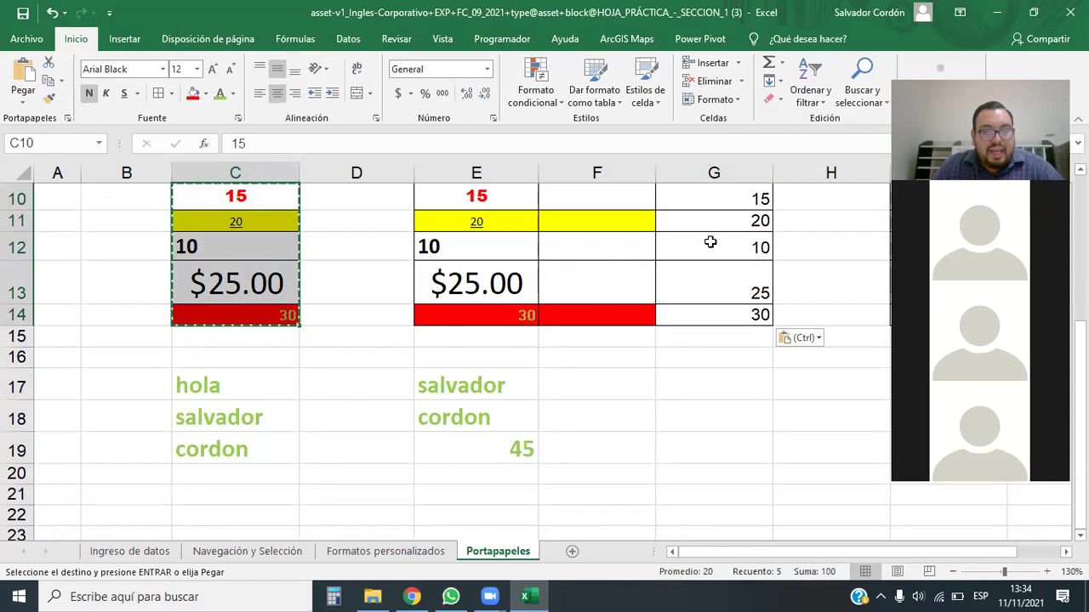
drag(267, 396, 263, 461)
drag(501, 387, 502, 458)
key(Delete)
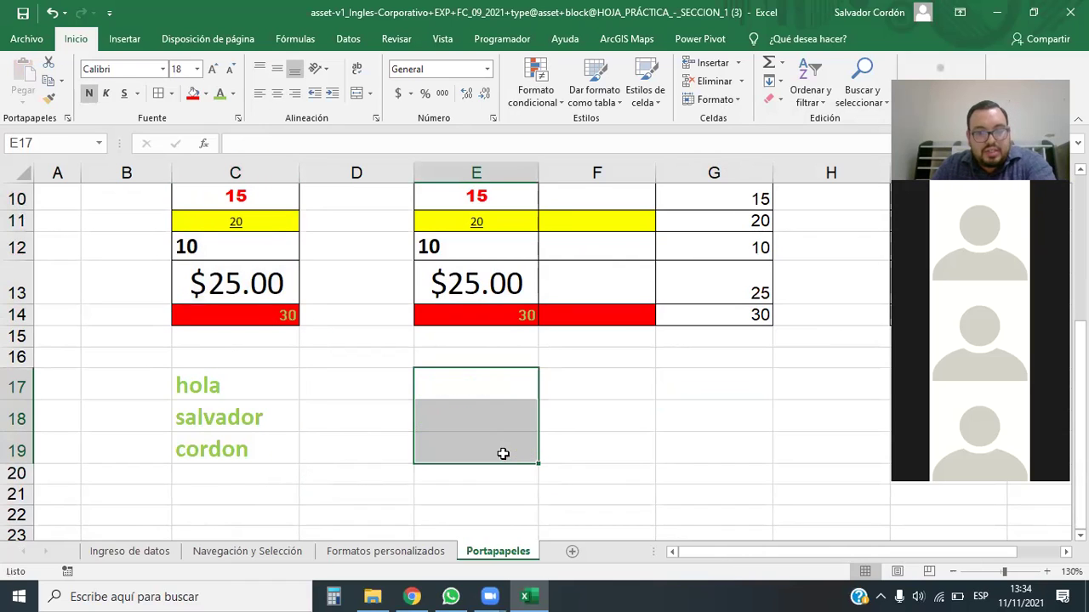
Copy the origin values C10:C14 again
drag(502, 387, 491, 457)
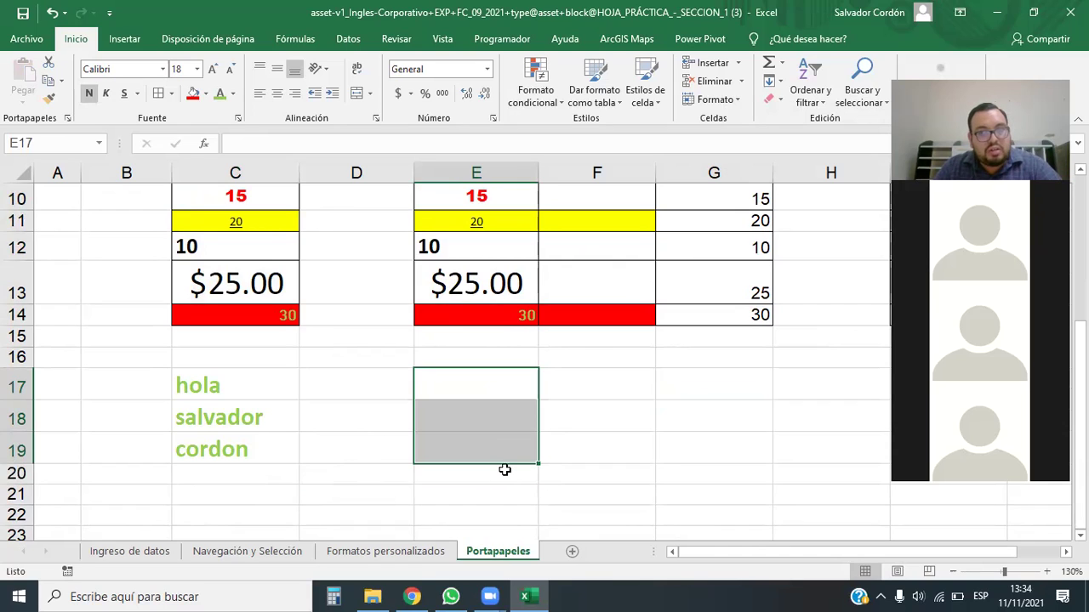
drag(481, 381, 470, 462)
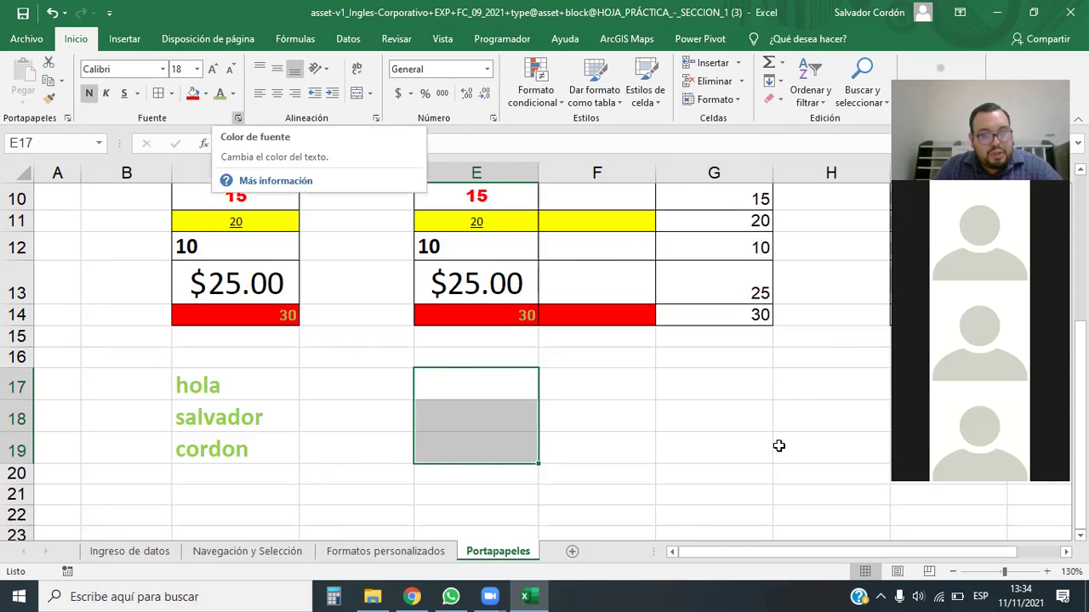
click(767, 415)
scroll(732, 421, up, 2)
scroll(341, 426, down, 2)
drag(230, 387, 271, 447)
scroll(352, 316, up, 1)
drag(281, 261, 284, 377)
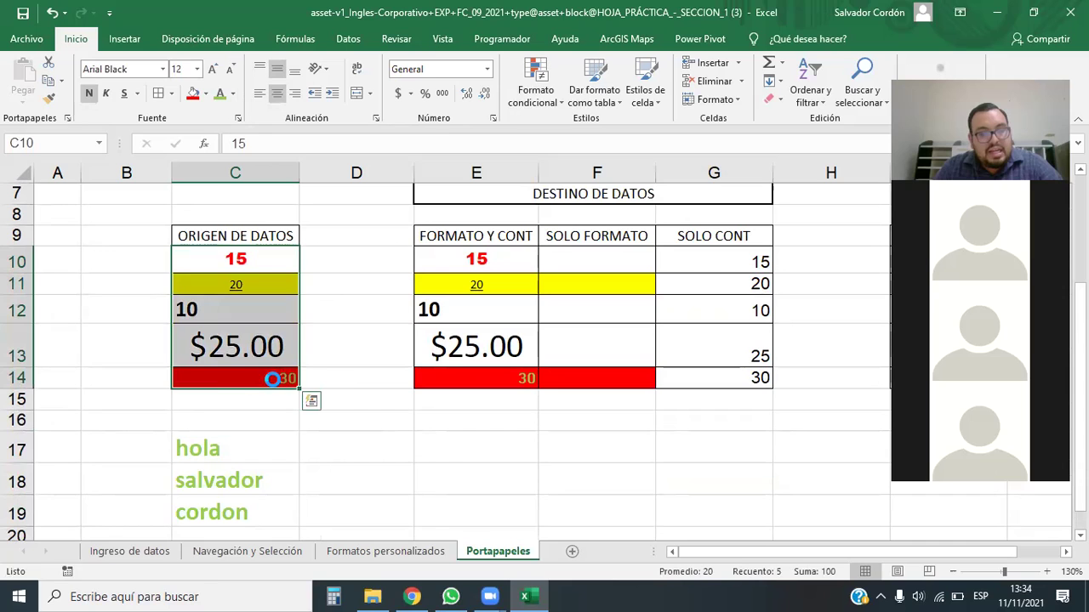
key(ctrl+c)
Paste the values 15, 20, 10, 25, 30 into E17:E21 as plain values
scroll(378, 384, down, 1)
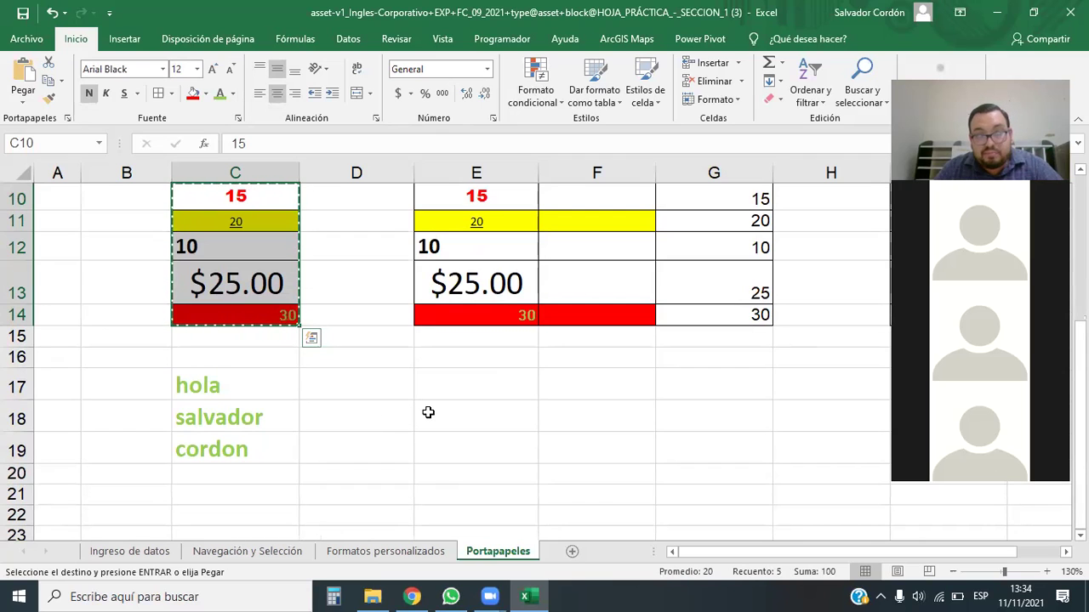
right_click(476, 382)
click(533, 228)
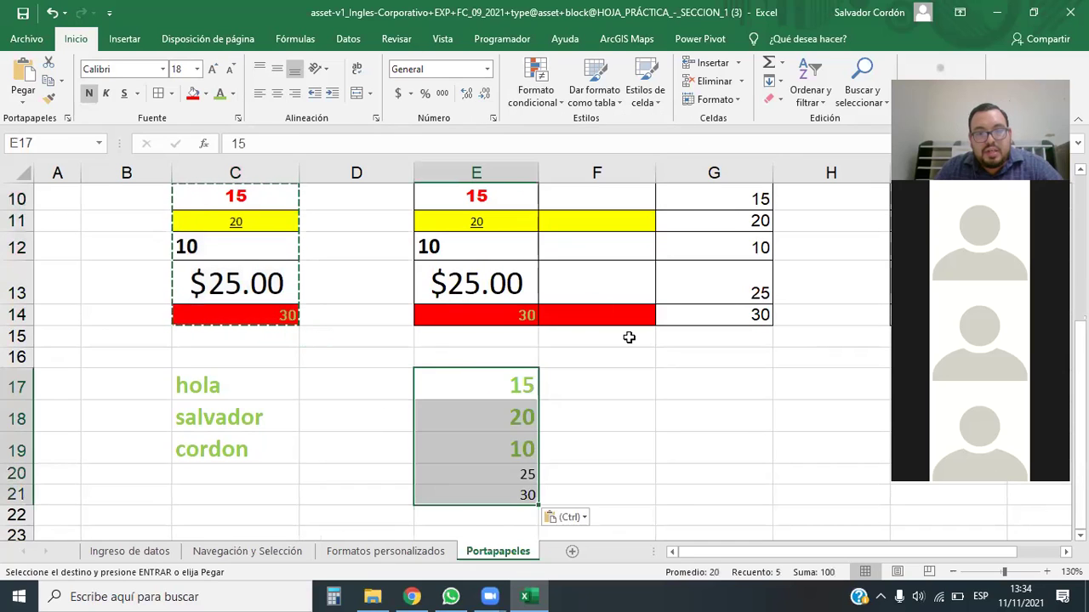
click(674, 364)
scroll(681, 417, down, 1)
mouse_move(508, 301)
mouse_down()
mouse_move(516, 389)
mouse_move(521, 304)
mouse_up()
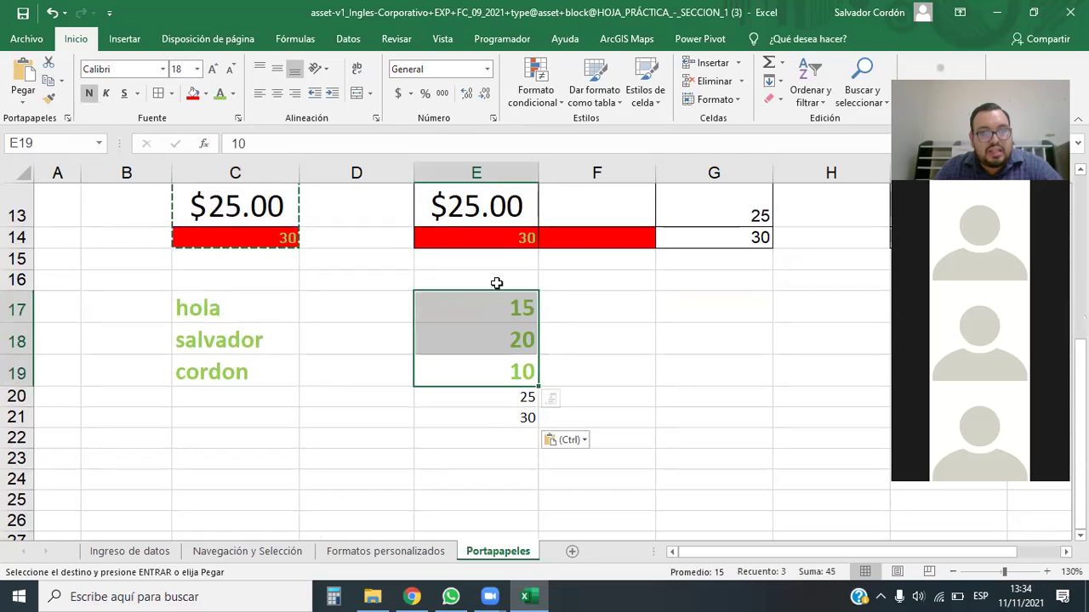
scroll(624, 369, up, 3)
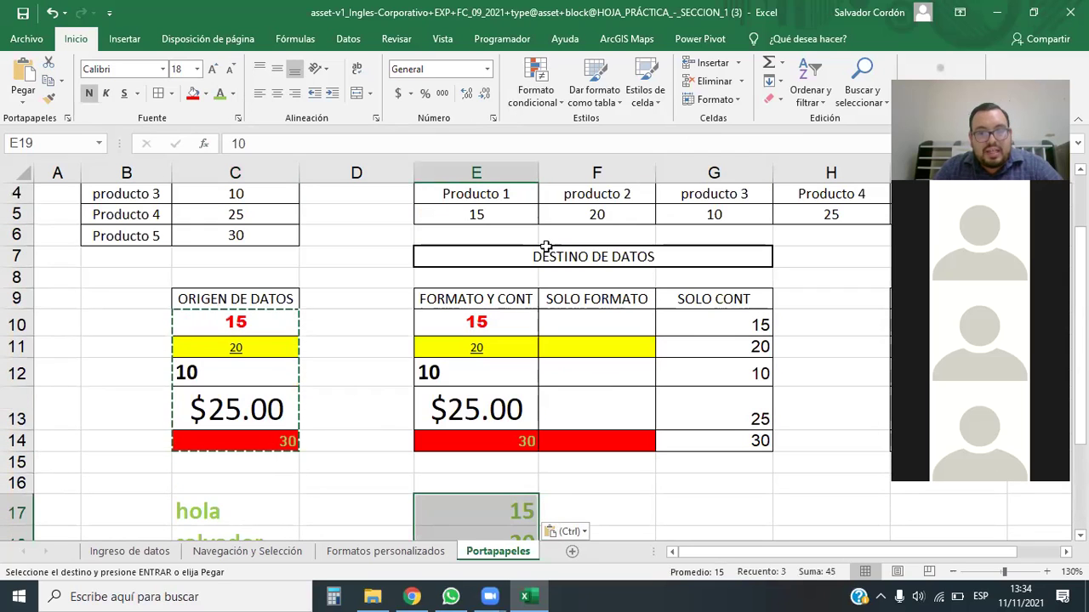
Compare the ORIGEN DE DATOS, SOLO CONT and pasted E20:E21 values
click(547, 248)
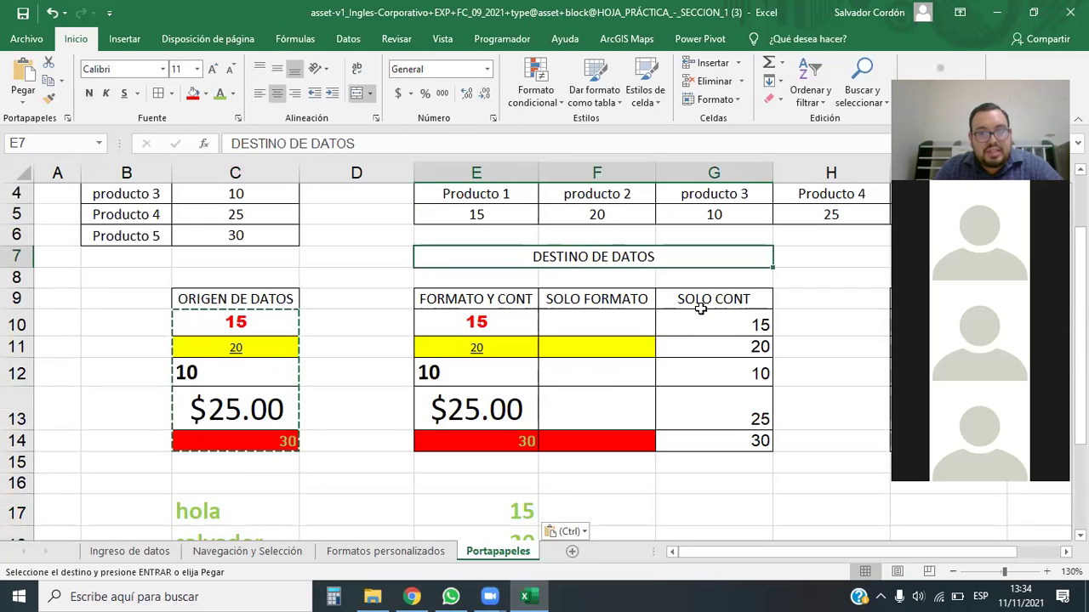
drag(268, 300, 250, 443)
drag(721, 294, 719, 439)
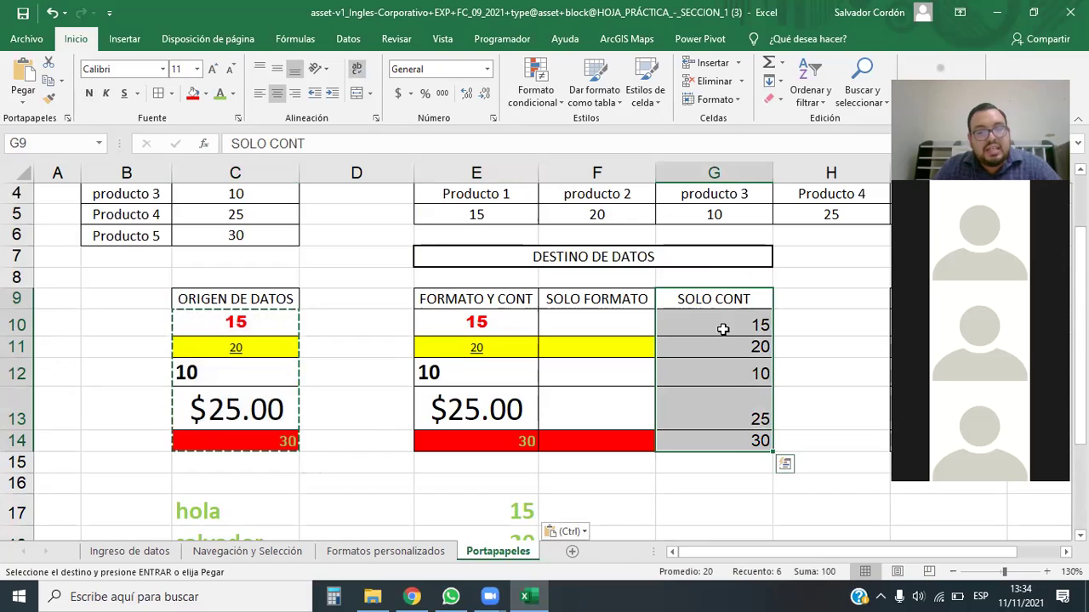
drag(745, 330, 752, 441)
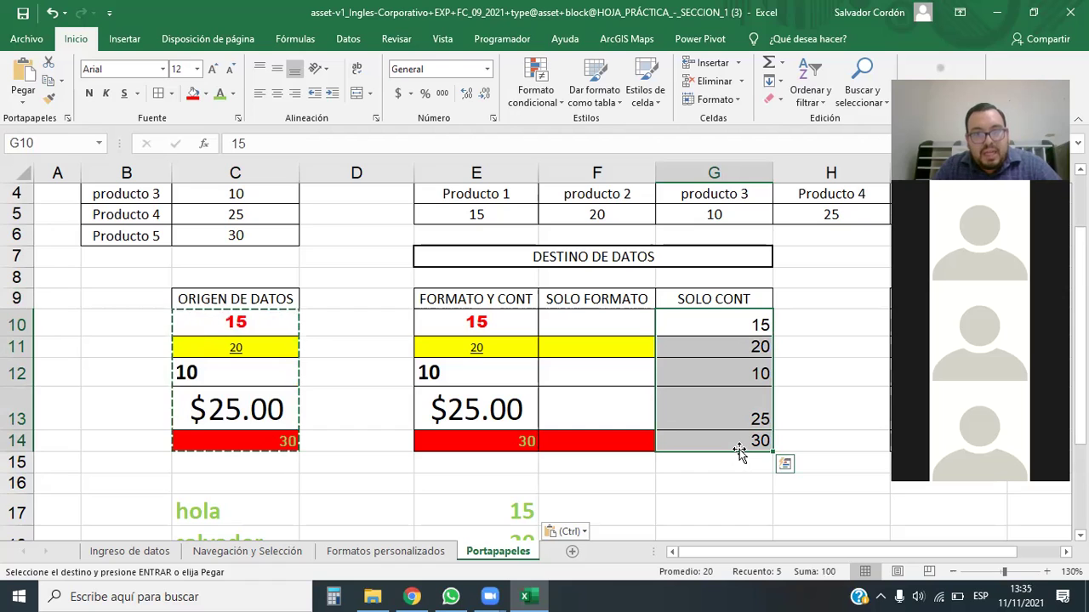
scroll(736, 449, down, 2)
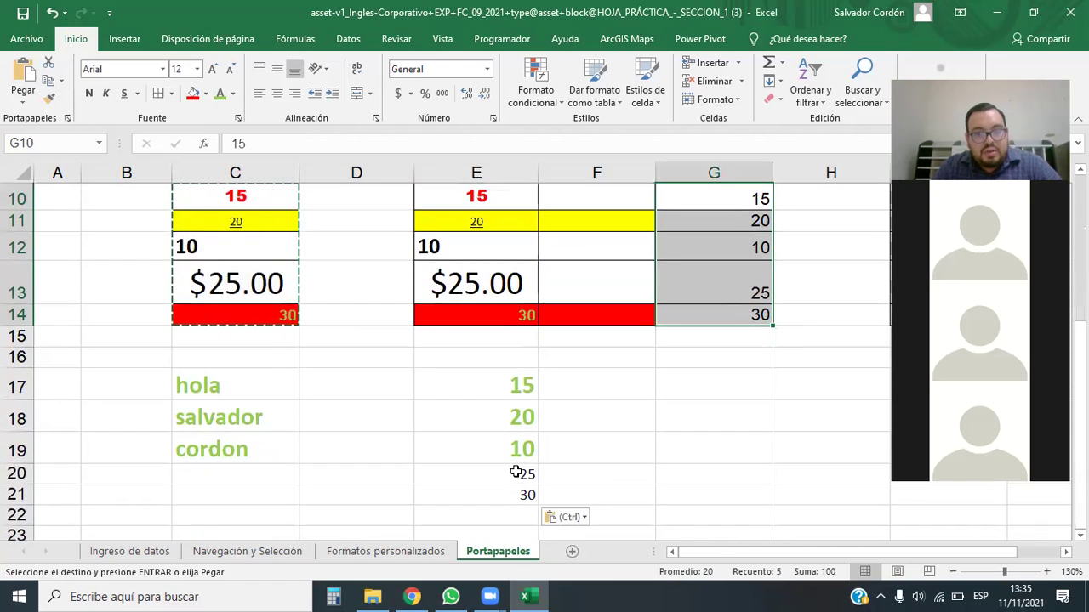
click(514, 473)
shift+click(511, 491)
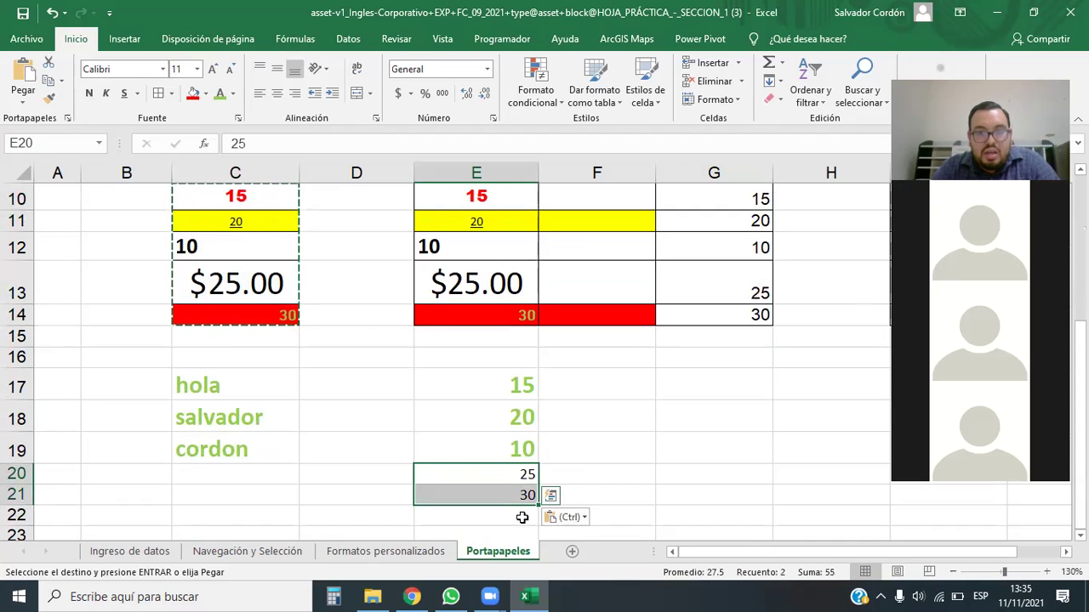
End copy mode for C10:C14 and scroll up to the TRANSPONER block
drag(459, 481, 508, 496)
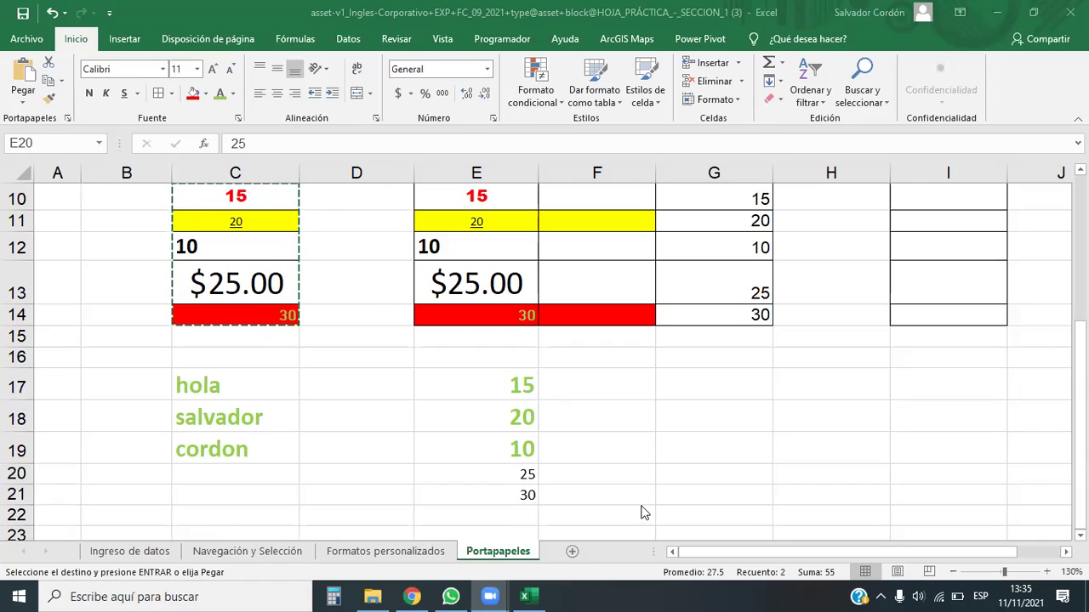
scroll(656, 497, up, 2)
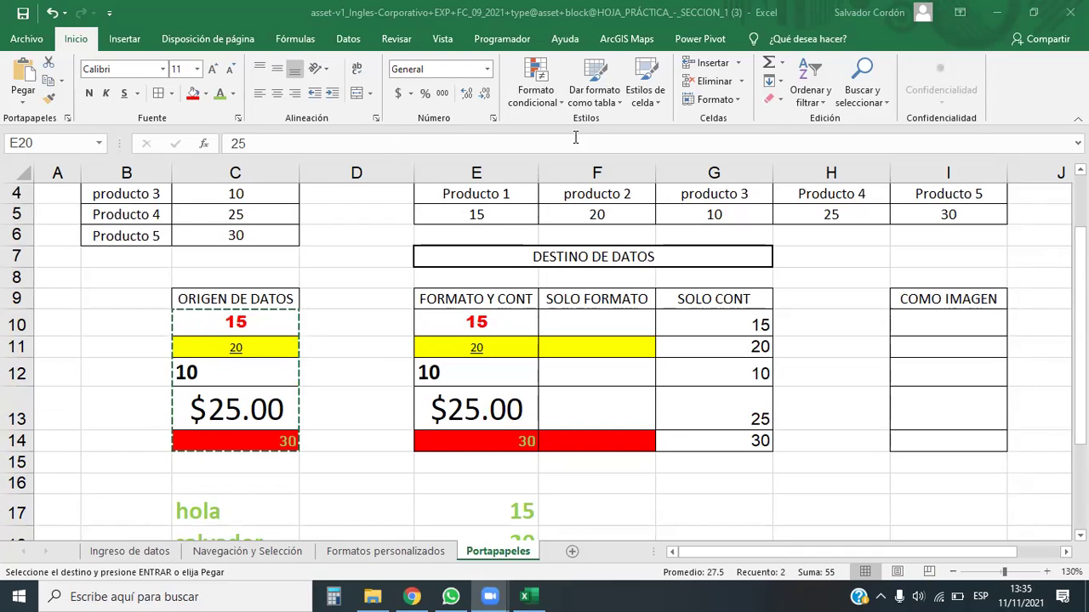
scroll(786, 442, down, 2)
scroll(784, 442, up, 1)
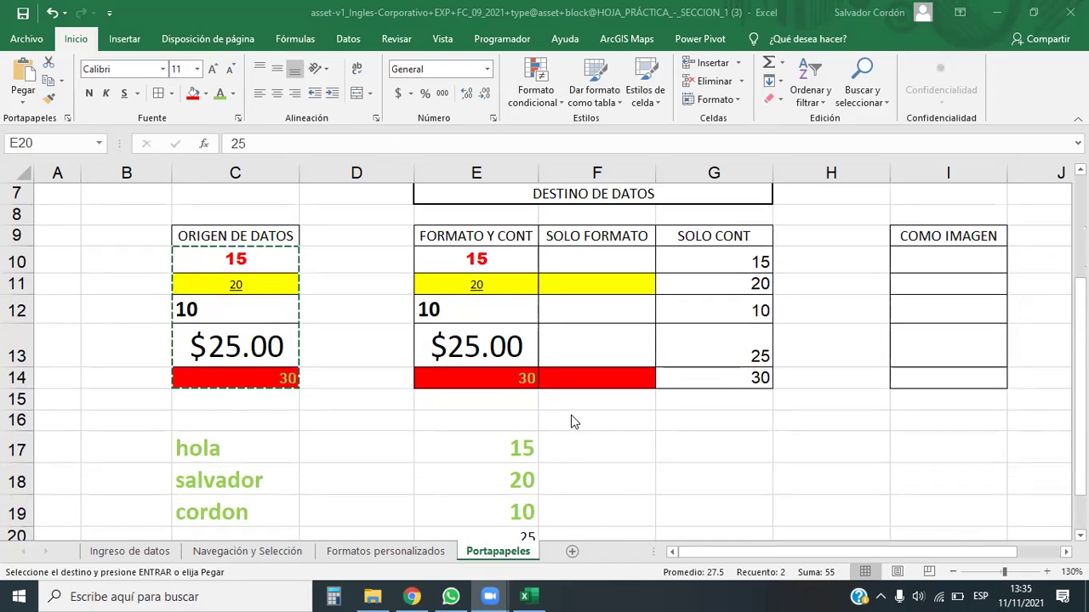
key(Return)
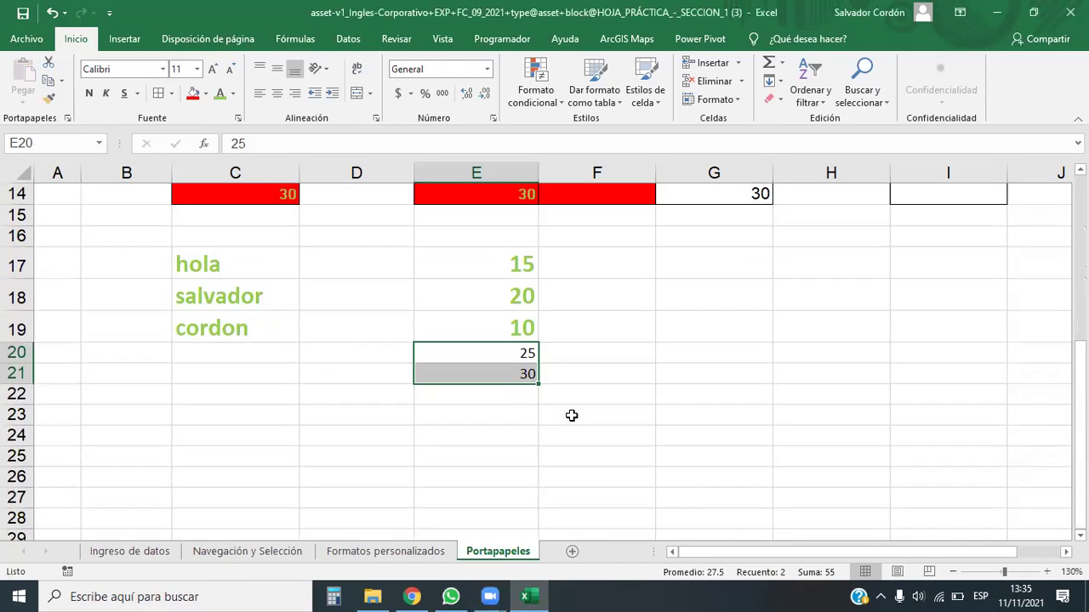
scroll(586, 414, up, 3)
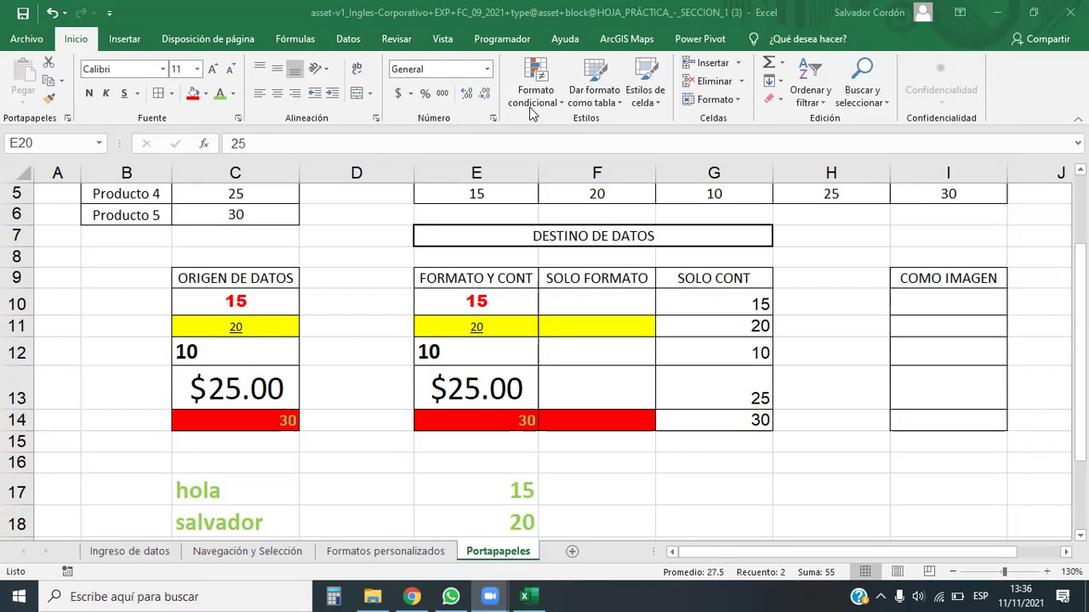
scroll(595, 357, up, 2)
scroll(607, 355, down, 1)
scroll(607, 356, up, 1)
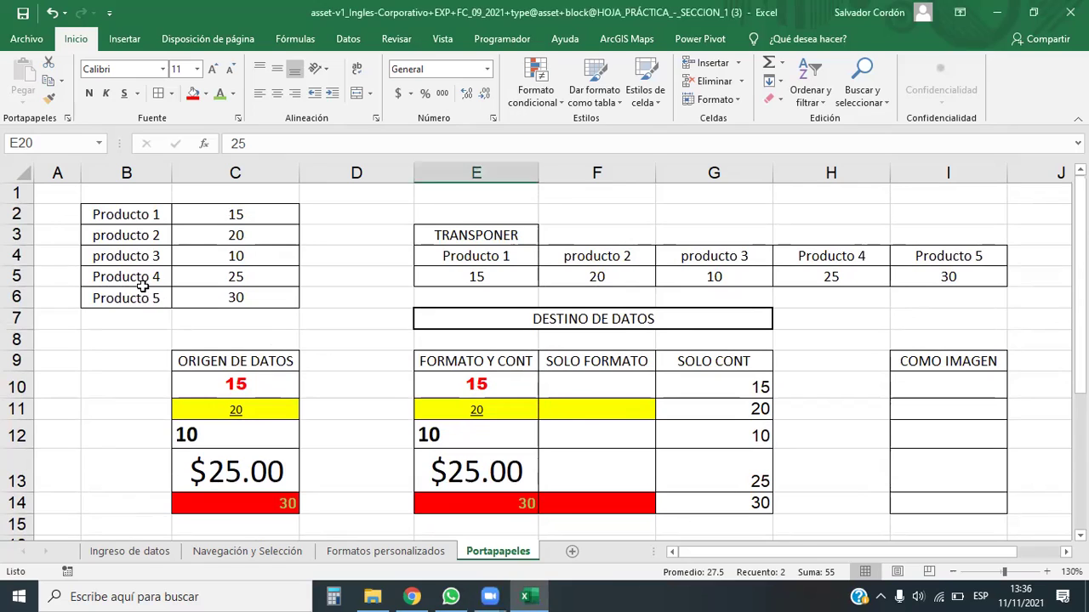
click(152, 255)
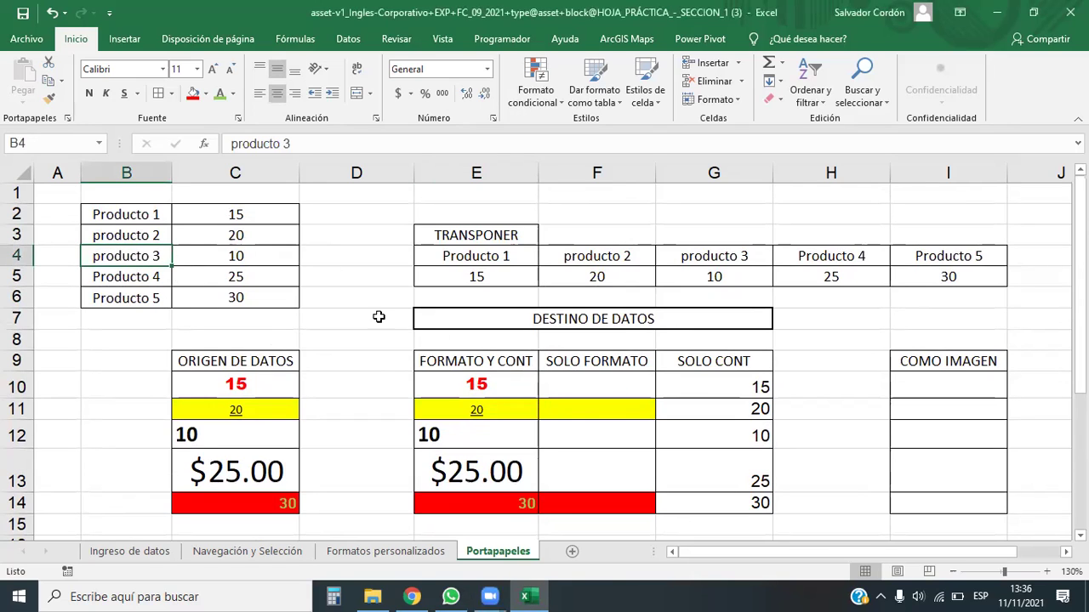
drag(136, 207, 246, 298)
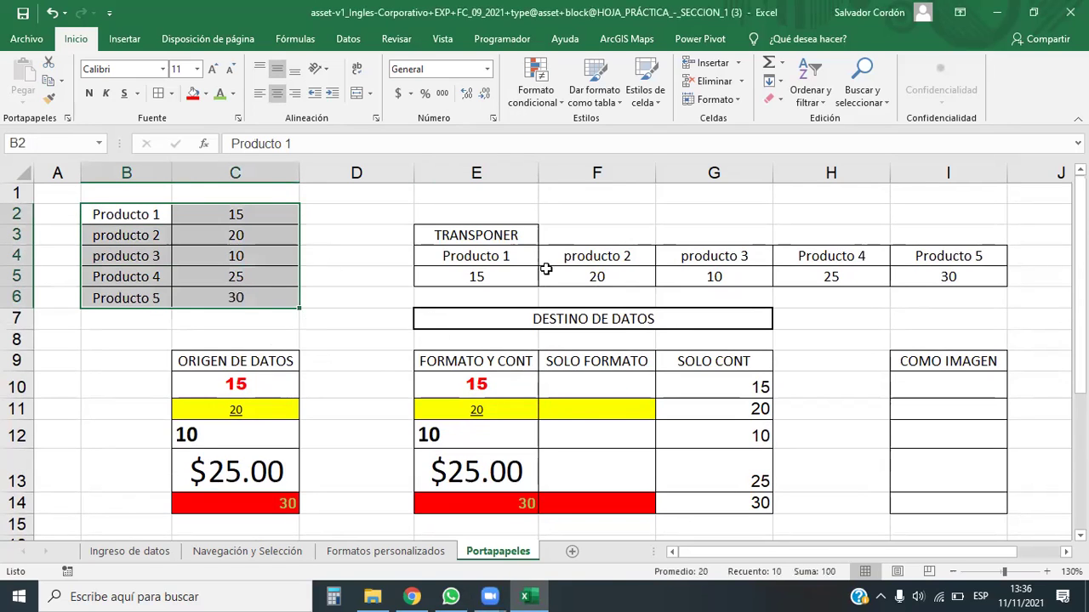
drag(528, 267, 614, 284)
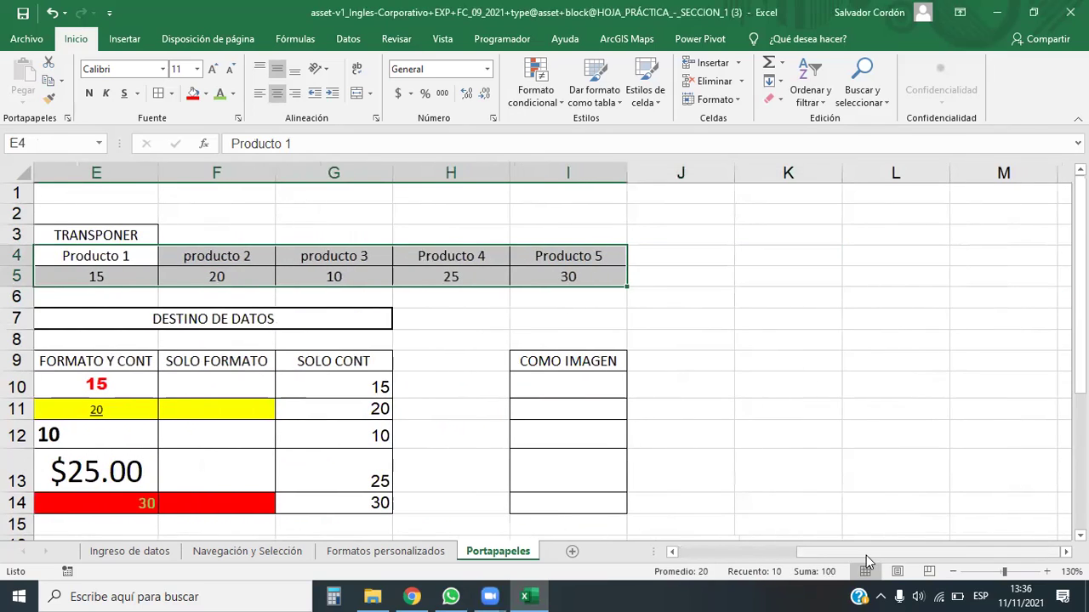
scroll(648, 534, left, 3)
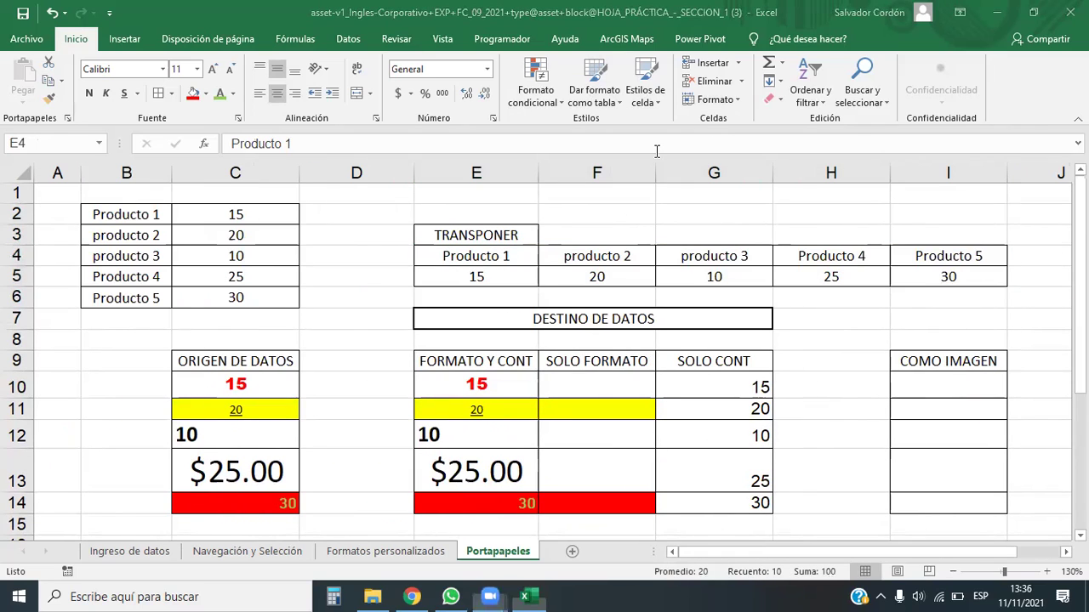
click(138, 216)
drag(261, 382, 261, 498)
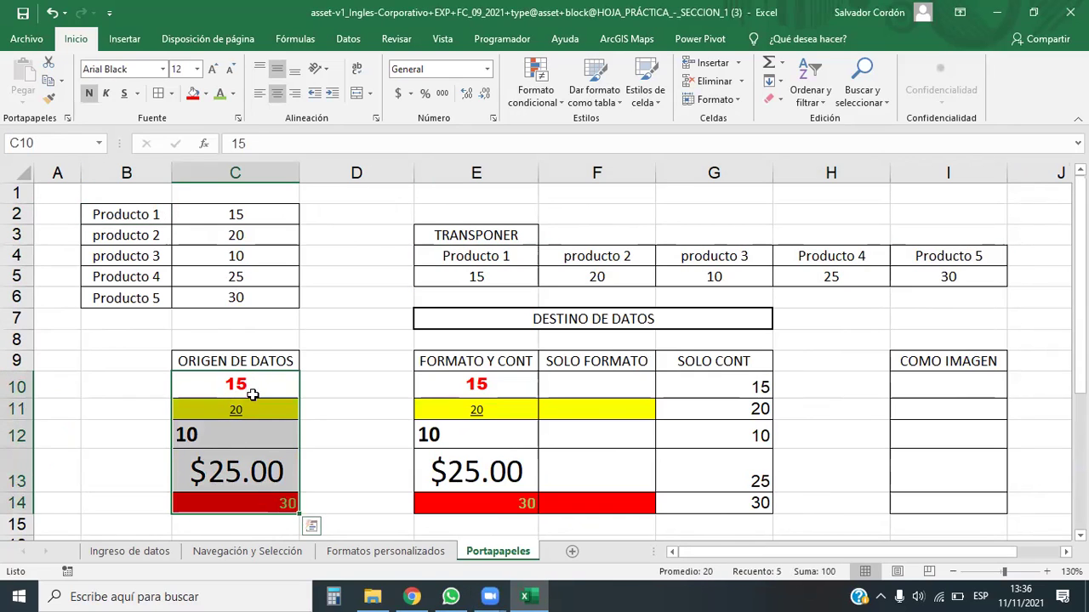
drag(159, 214, 243, 293)
click(255, 364)
drag(140, 211, 242, 298)
drag(489, 236, 971, 278)
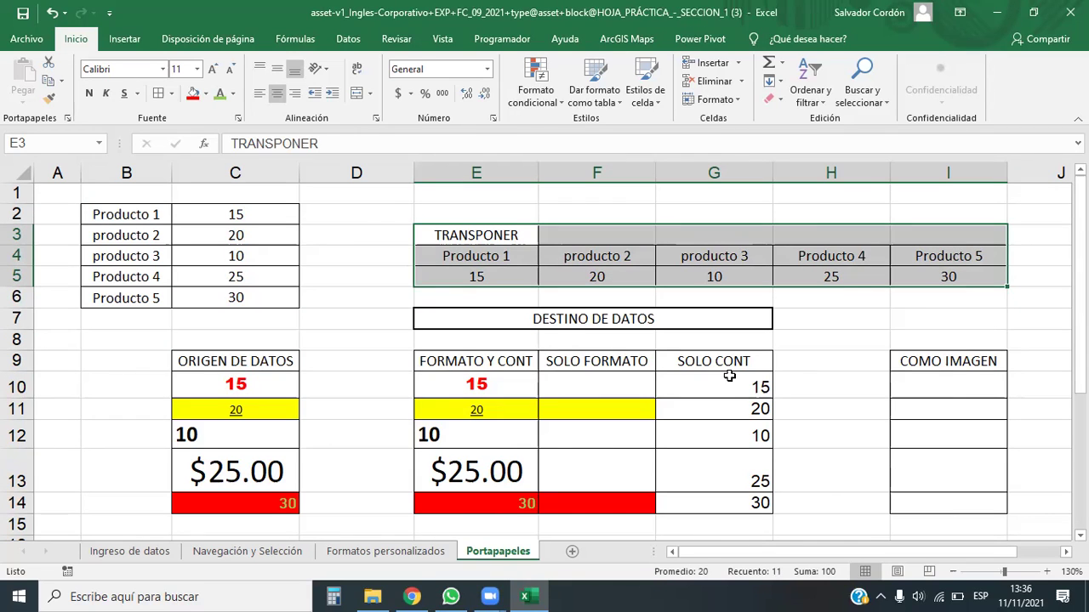
drag(146, 228, 207, 277)
click(402, 353)
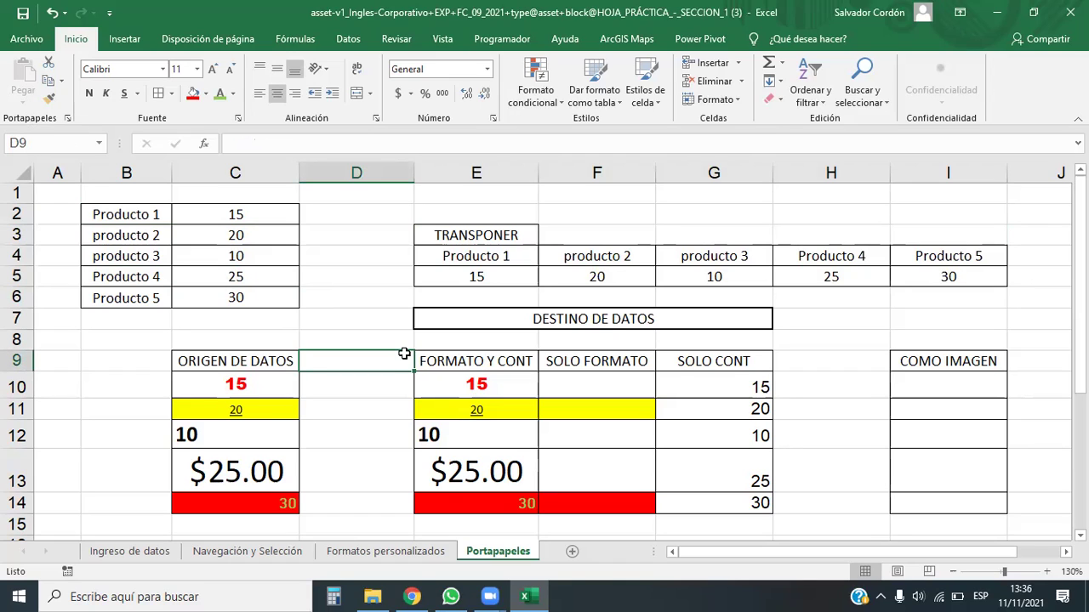
drag(262, 379, 276, 507)
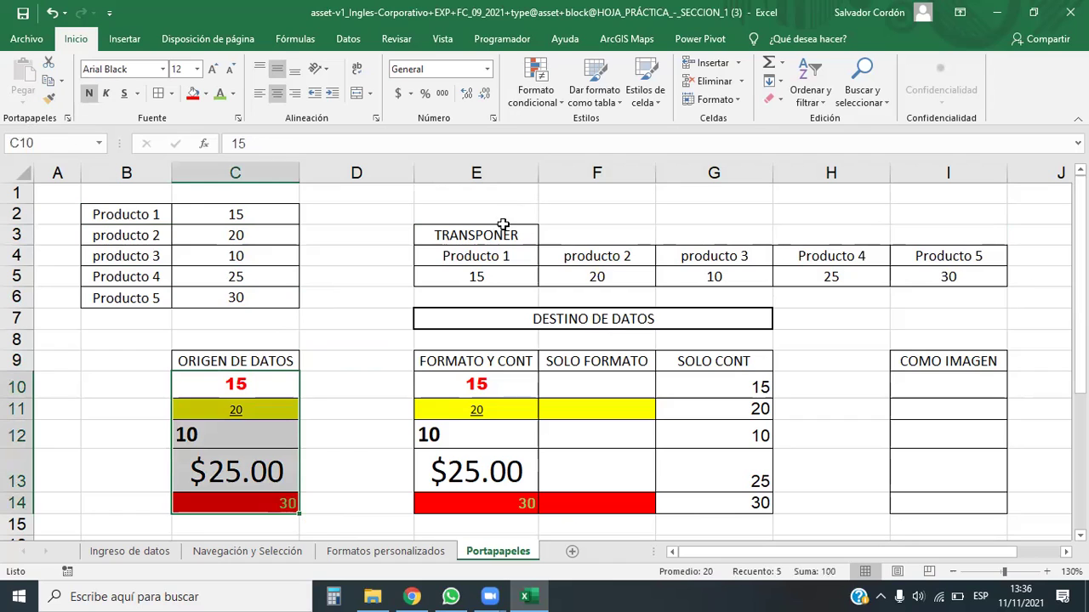
Paste the ORIGEN DE DATOS formatting from C10:C14 onto B2:B6 and widen column B to fit the names
key(ctrl+c)
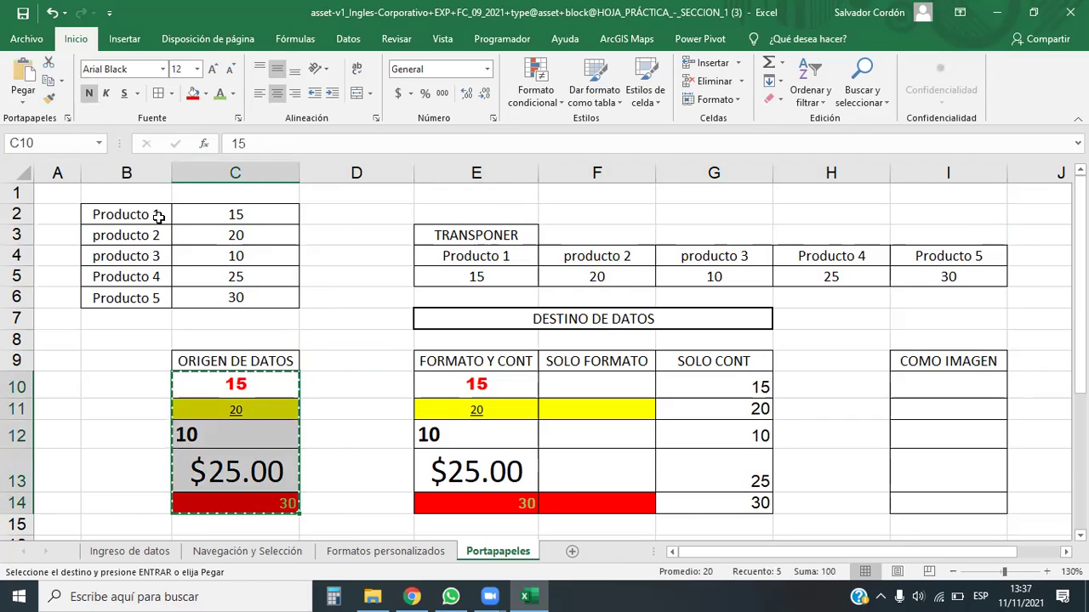
right_click(156, 217)
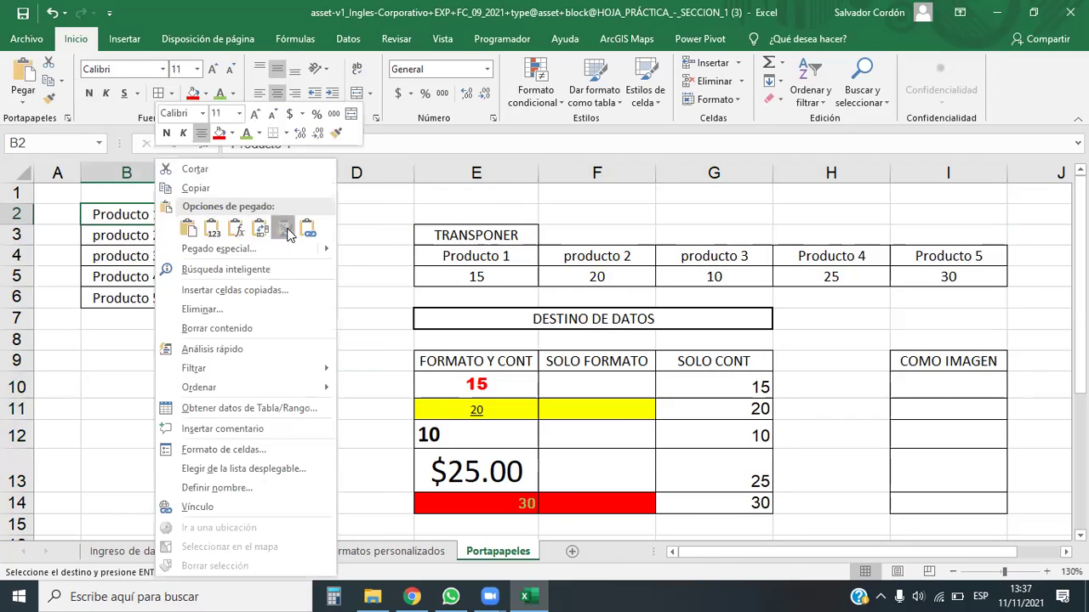
click(285, 228)
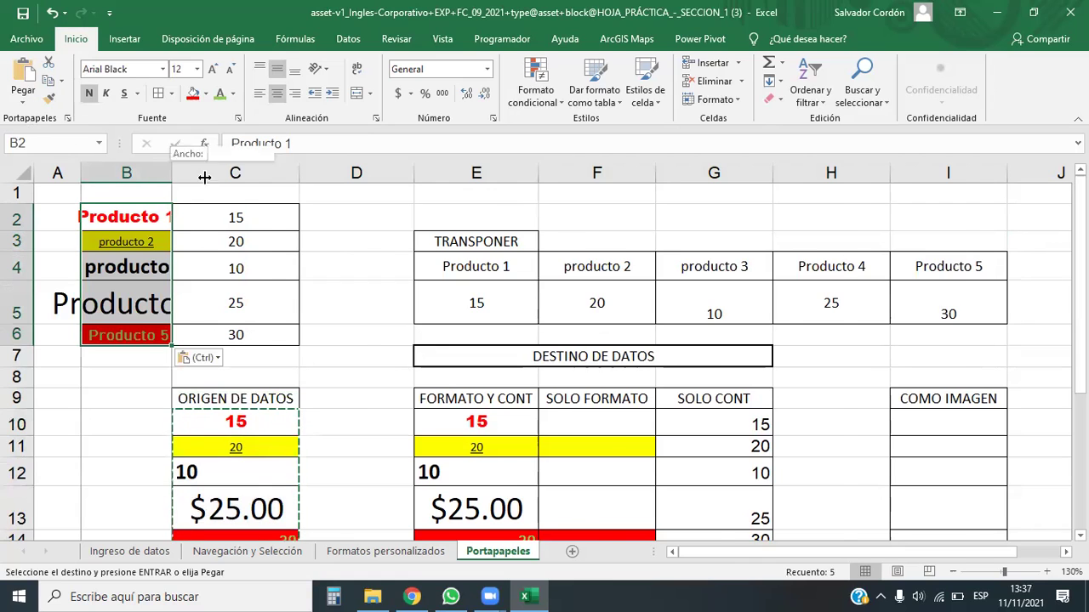
double_click(171, 173)
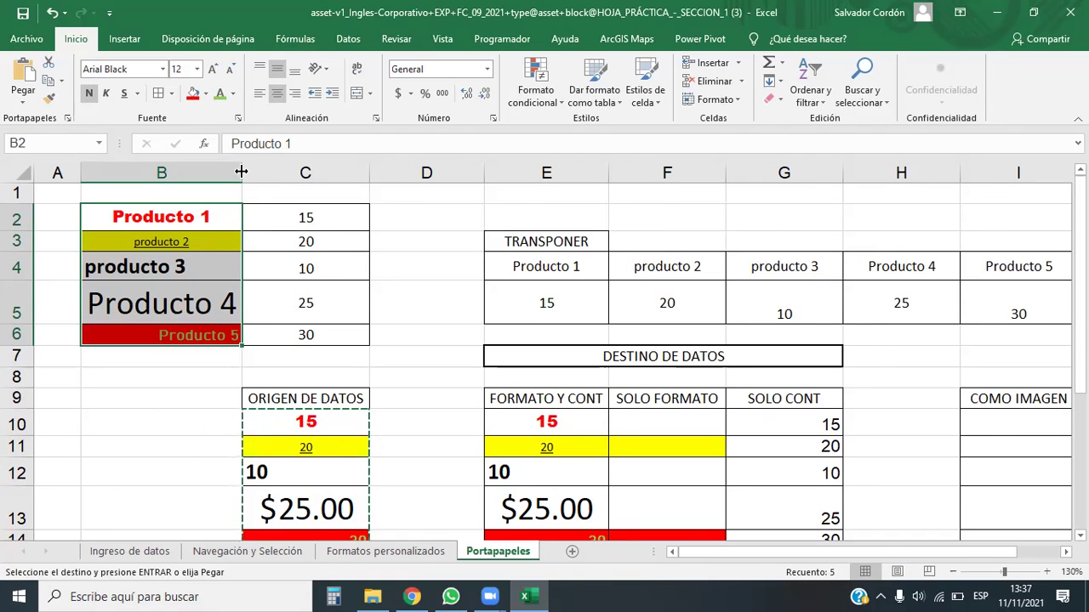
drag(242, 173, 254, 172)
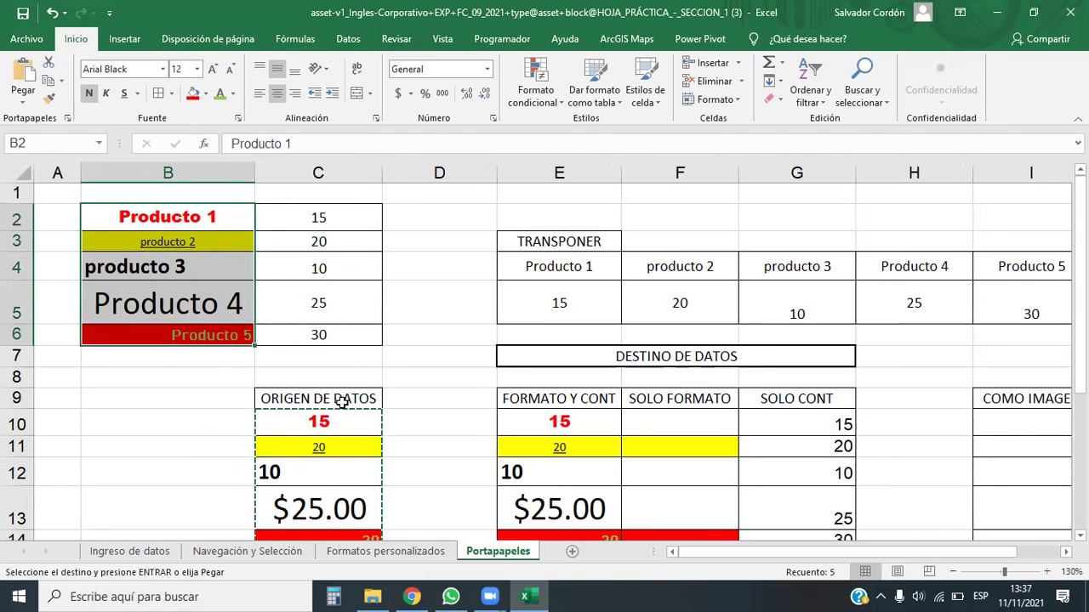
scroll(508, 275, down, 1)
drag(334, 348, 341, 469)
scroll(423, 384, up, 1)
scroll(446, 390, down, 1)
key(Escape)
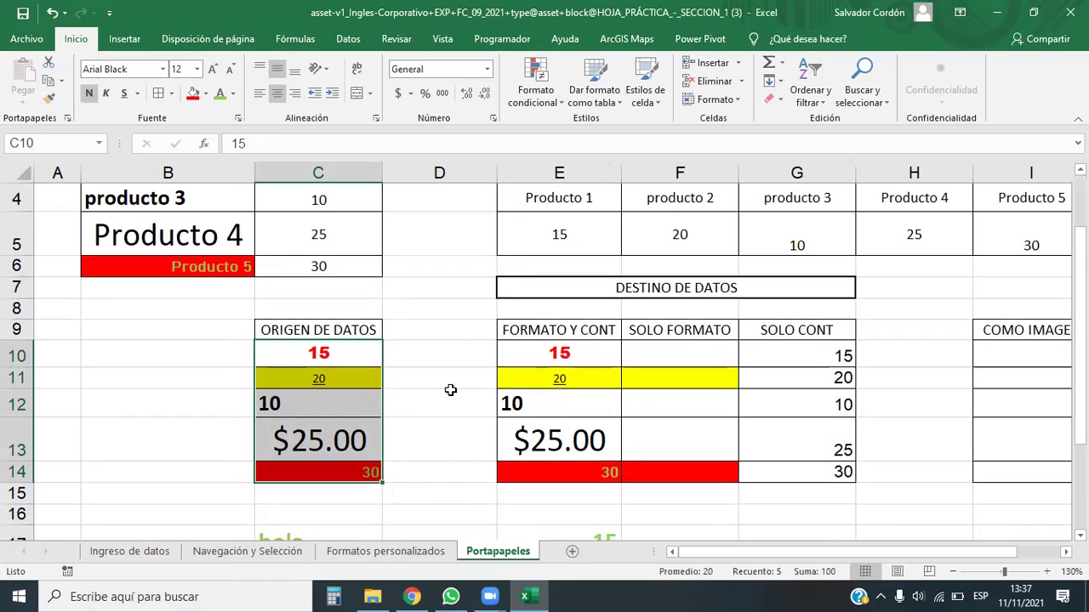
click(450, 389)
drag(367, 355, 360, 469)
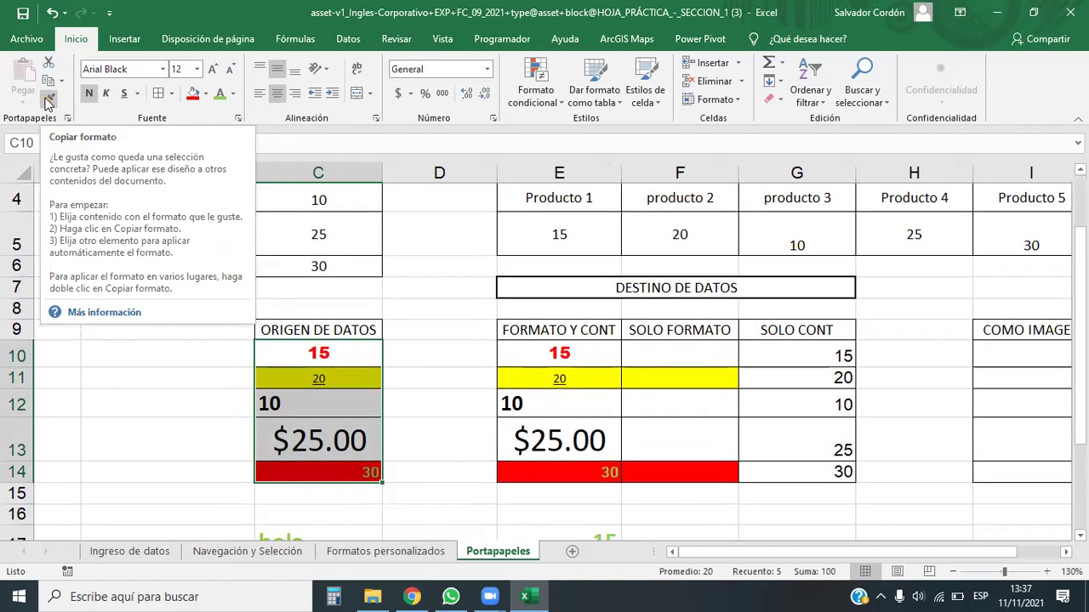
click(48, 101)
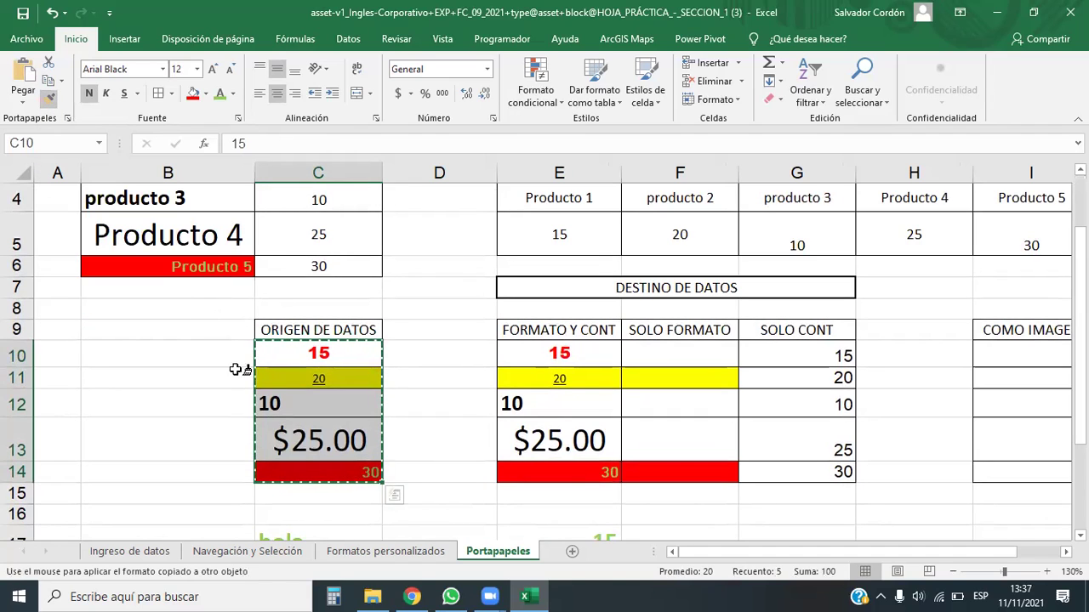
scroll(462, 394, up, 1)
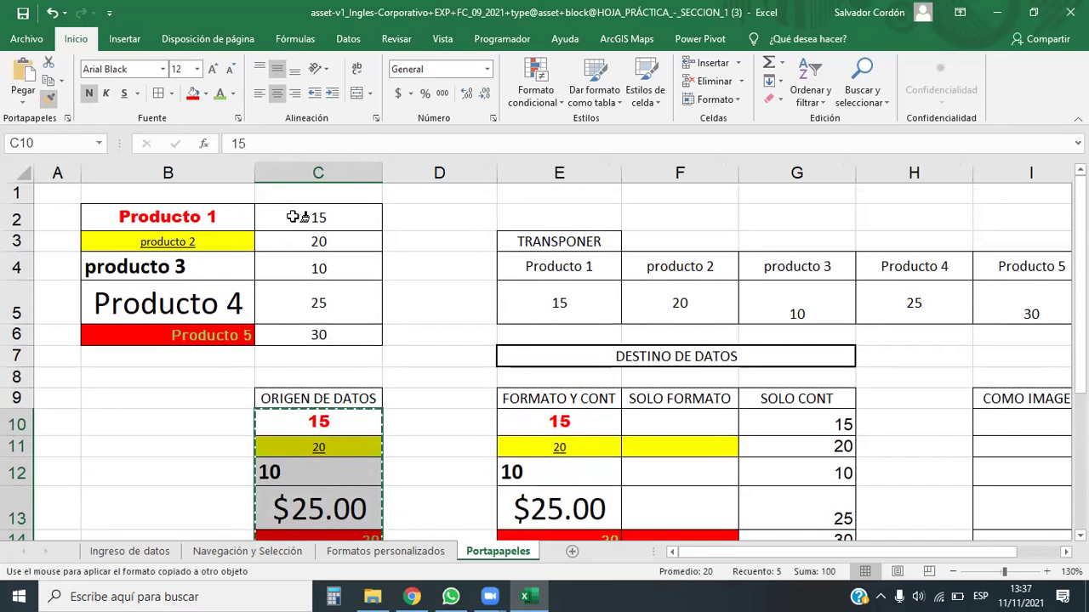
click(292, 216)
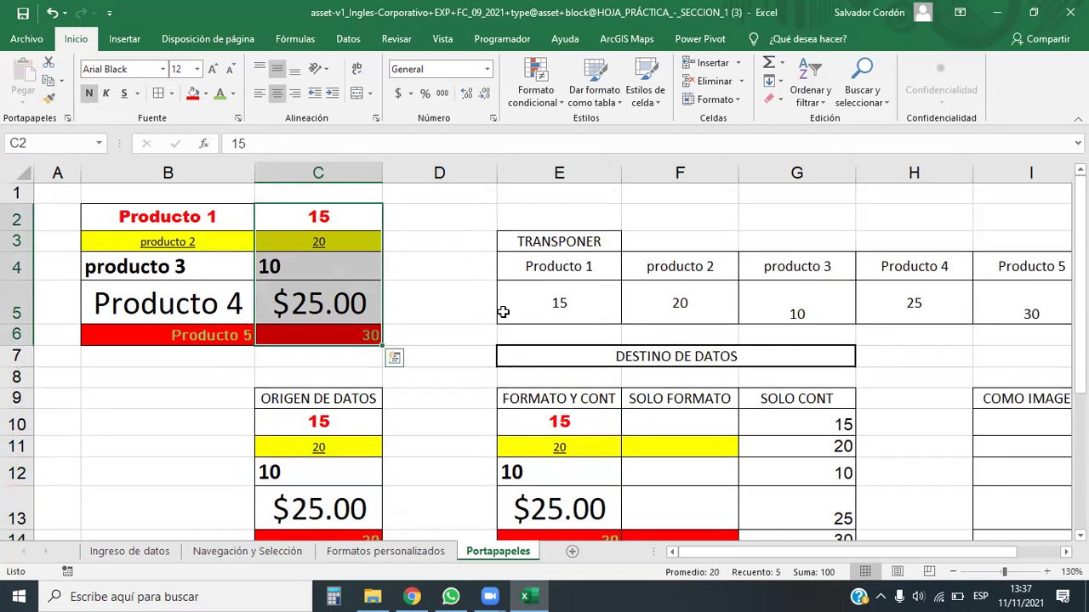
key(ctrl+z)
key(ctrl+z)
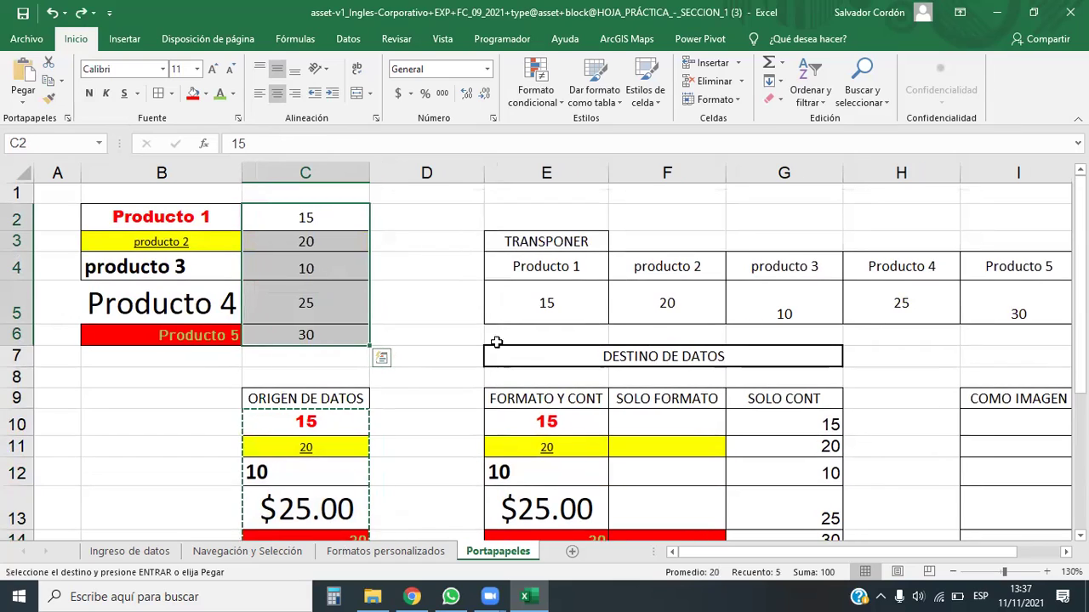
click(411, 418)
drag(337, 413, 328, 538)
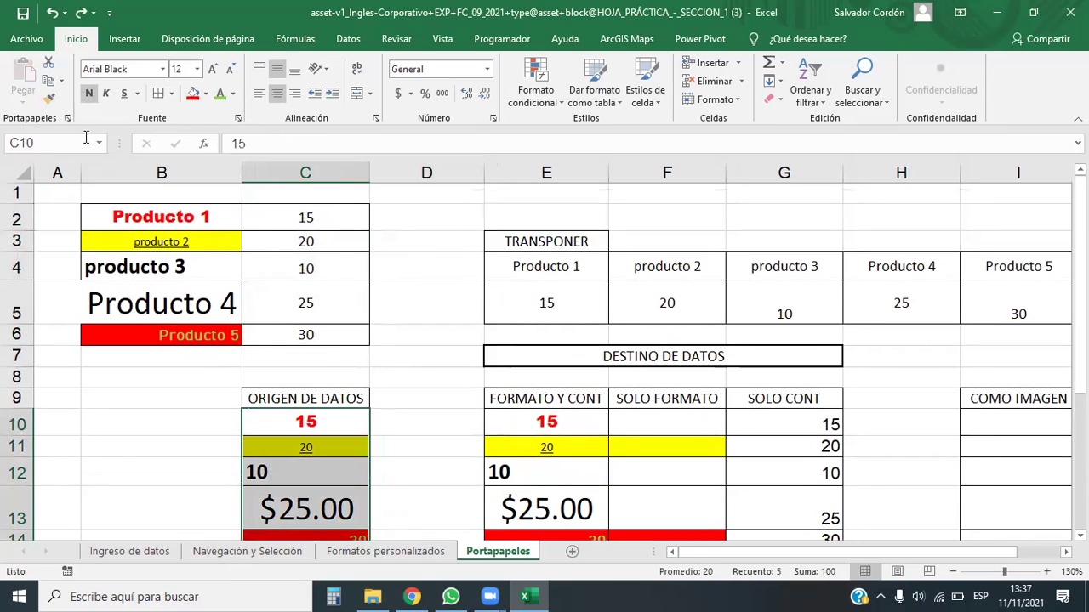
click(50, 101)
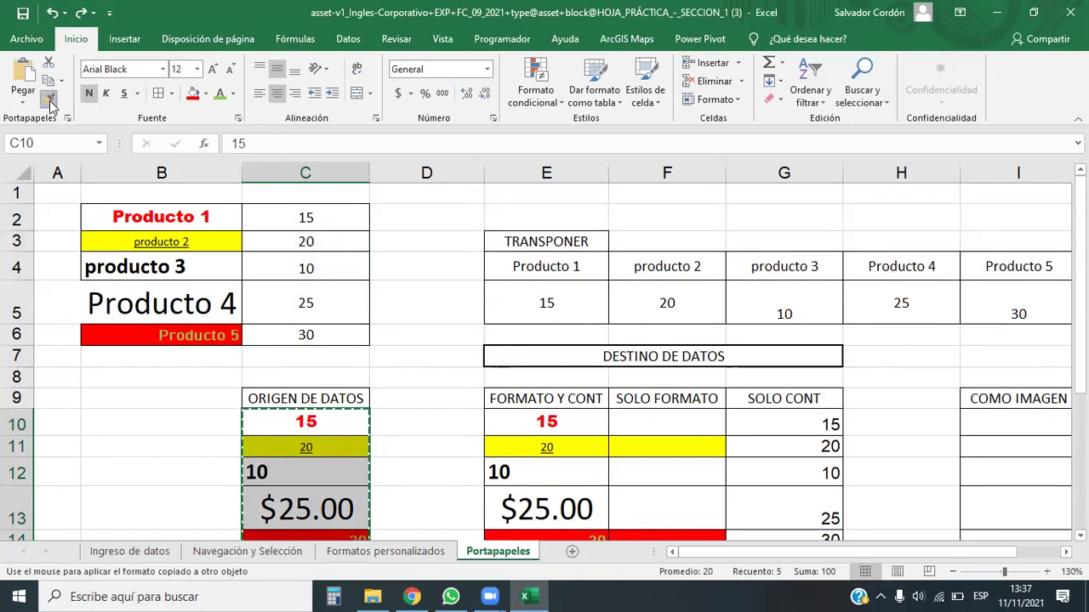
click(50, 100)
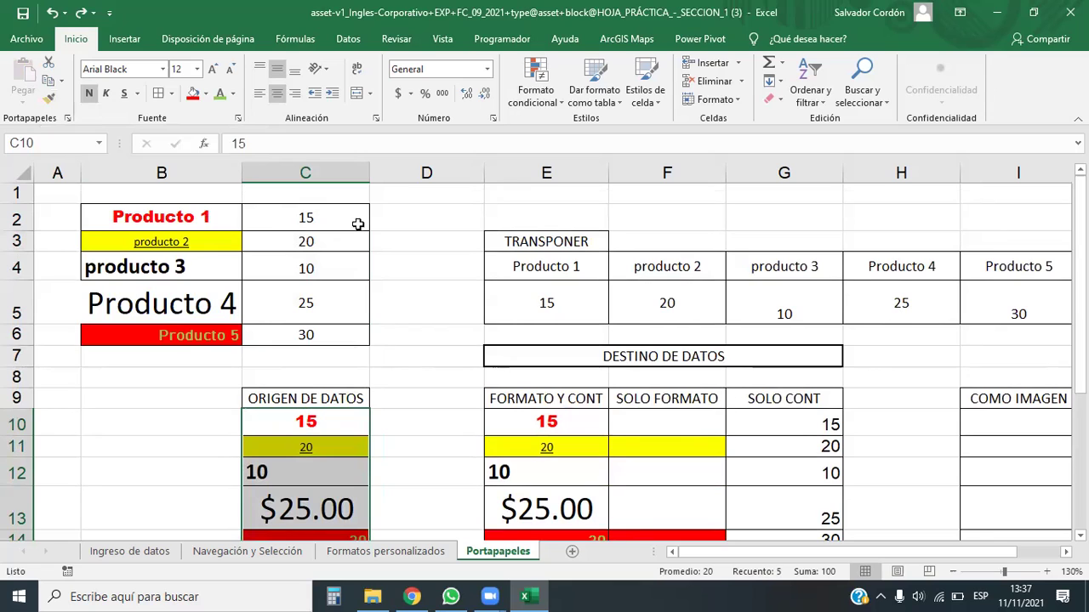
click(50, 100)
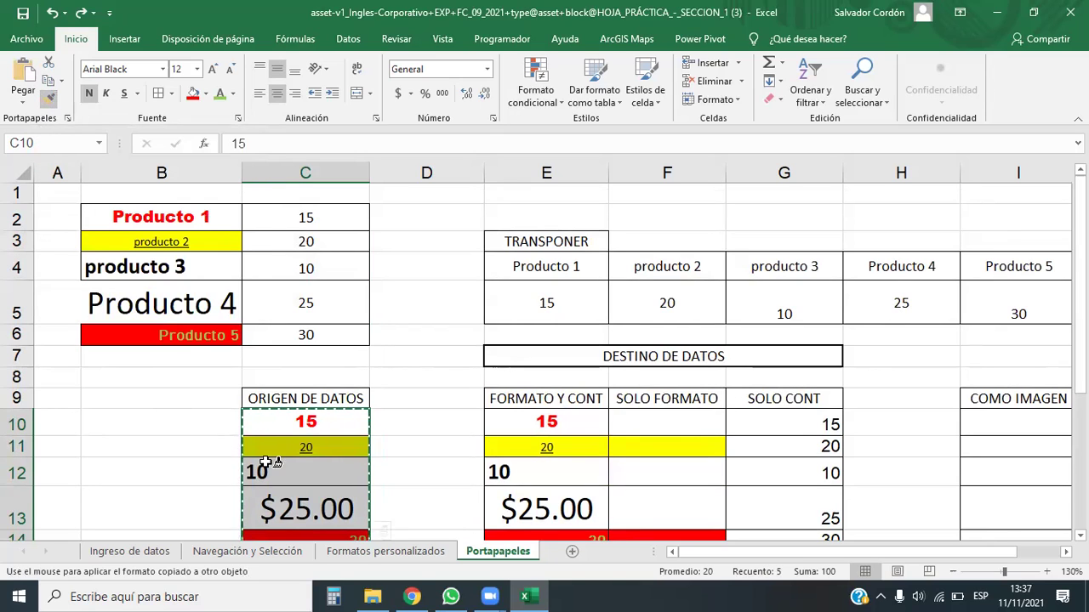
click(295, 215)
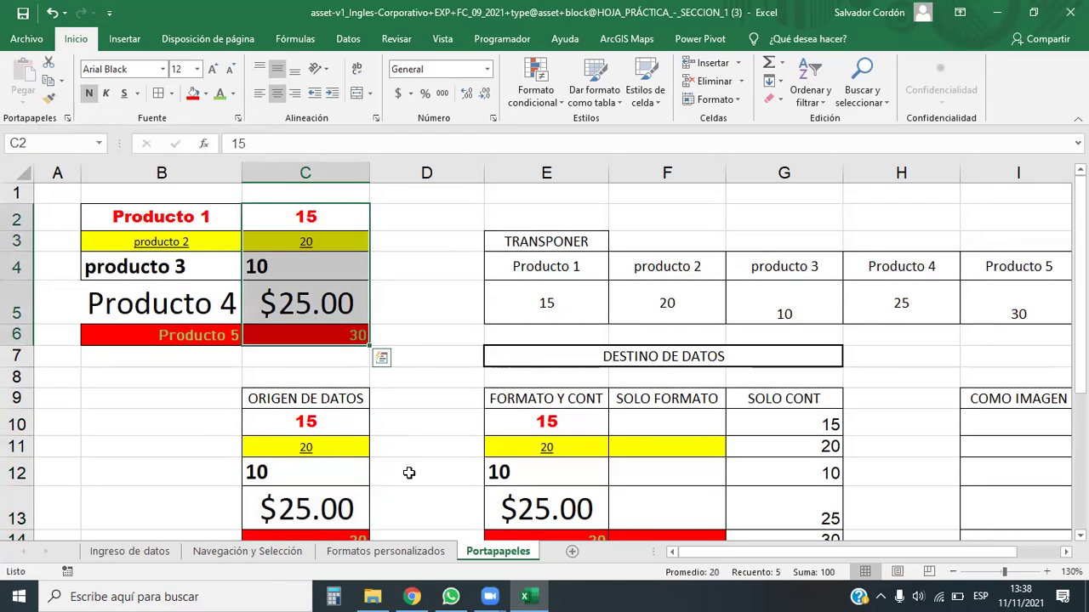
drag(307, 421, 307, 534)
drag(303, 240, 316, 321)
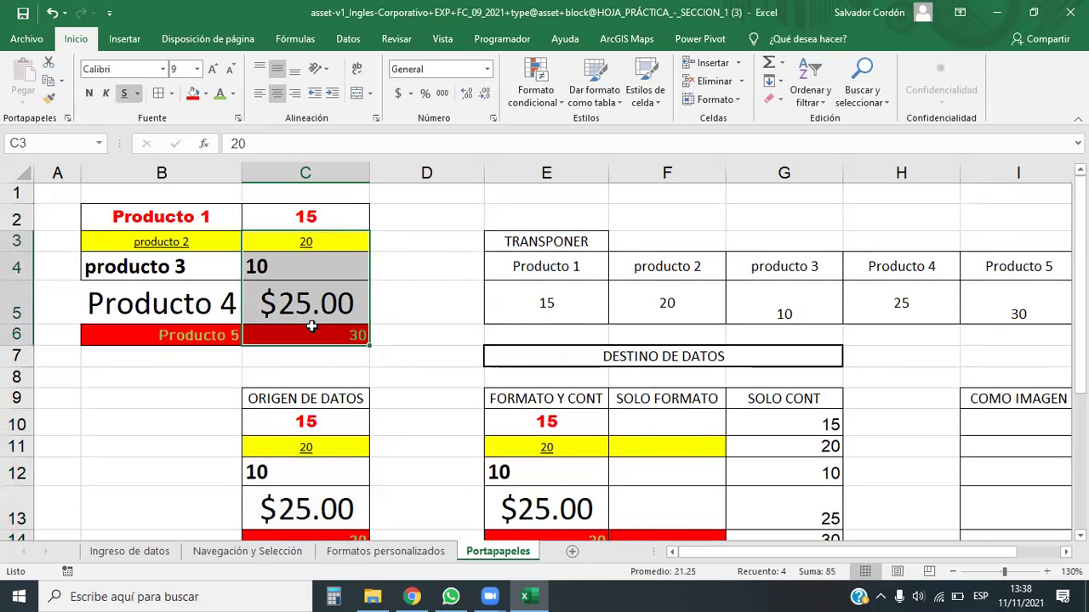
click(425, 316)
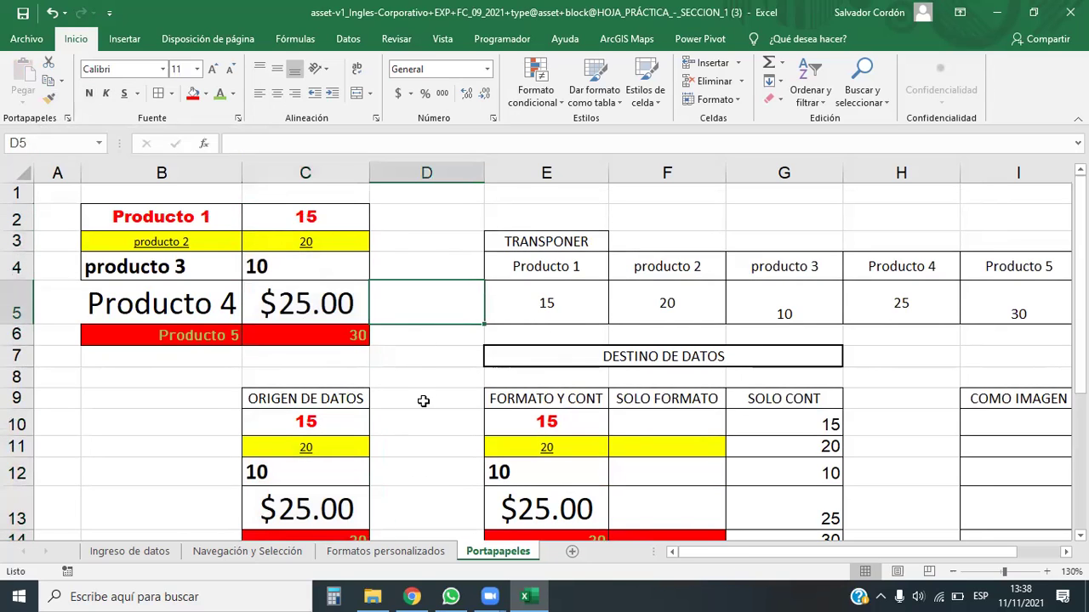
Narrow column D so the TRANSPONER table sits closer to the product list
click(166, 422)
drag(207, 218, 340, 334)
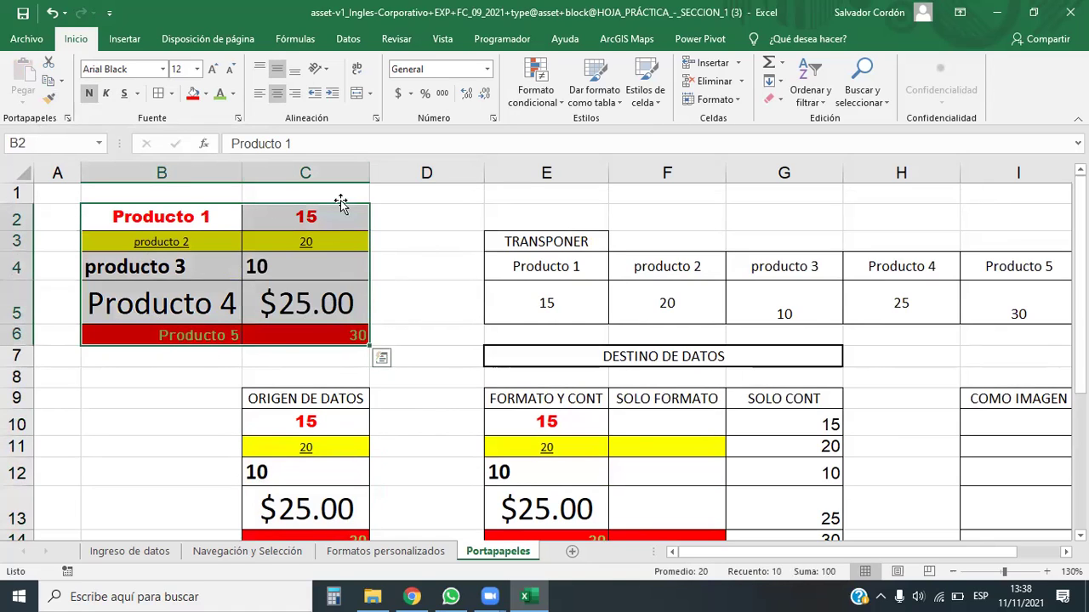
drag(546, 266, 1015, 308)
scroll(607, 507, right, 2)
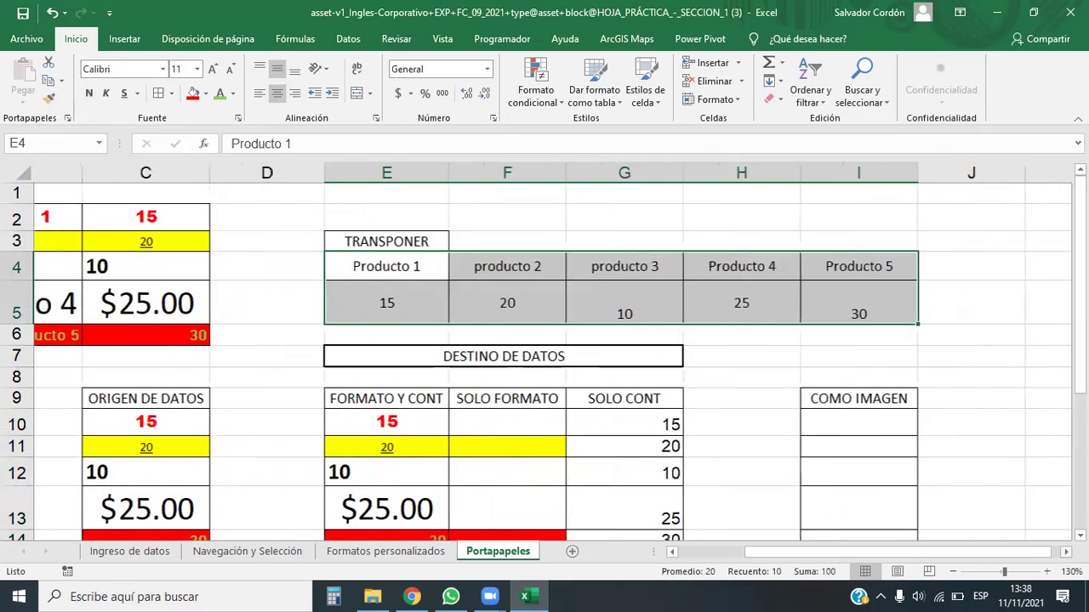
mouse_move(766, 552)
mouse_down()
mouse_move(721, 552)
mouse_move(749, 289)
mouse_move(533, 273)
mouse_move(765, 594)
mouse_move(750, 553)
mouse_up()
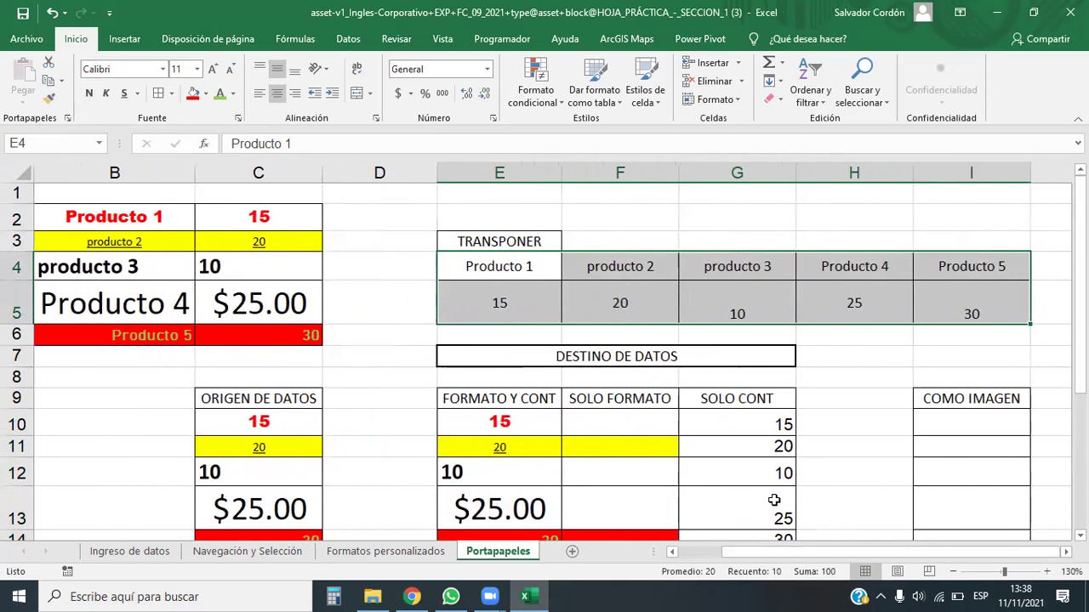
drag(433, 170, 380, 170)
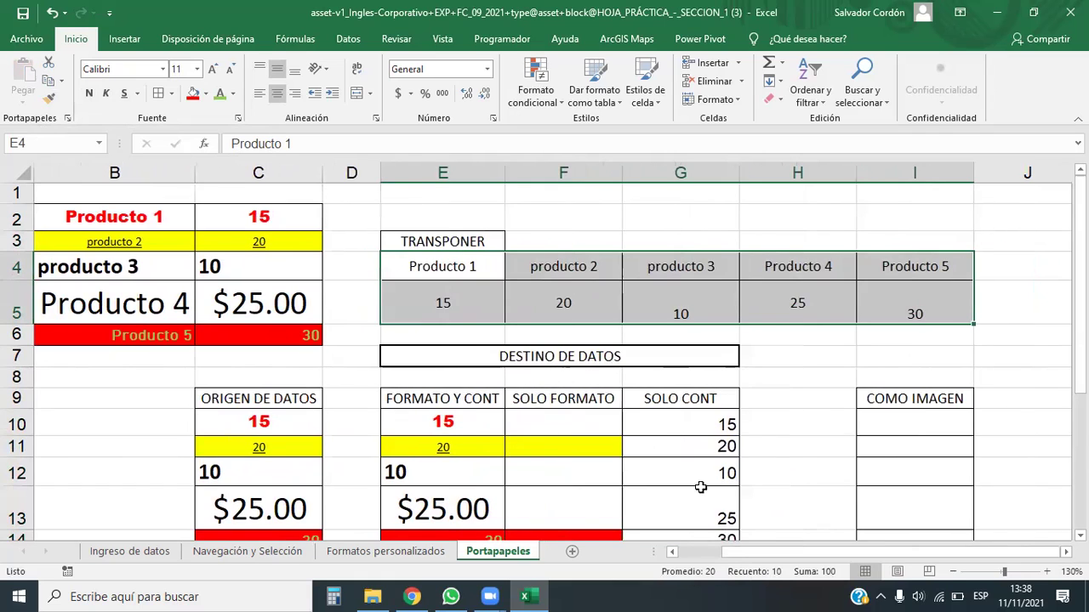
drag(737, 550, 713, 553)
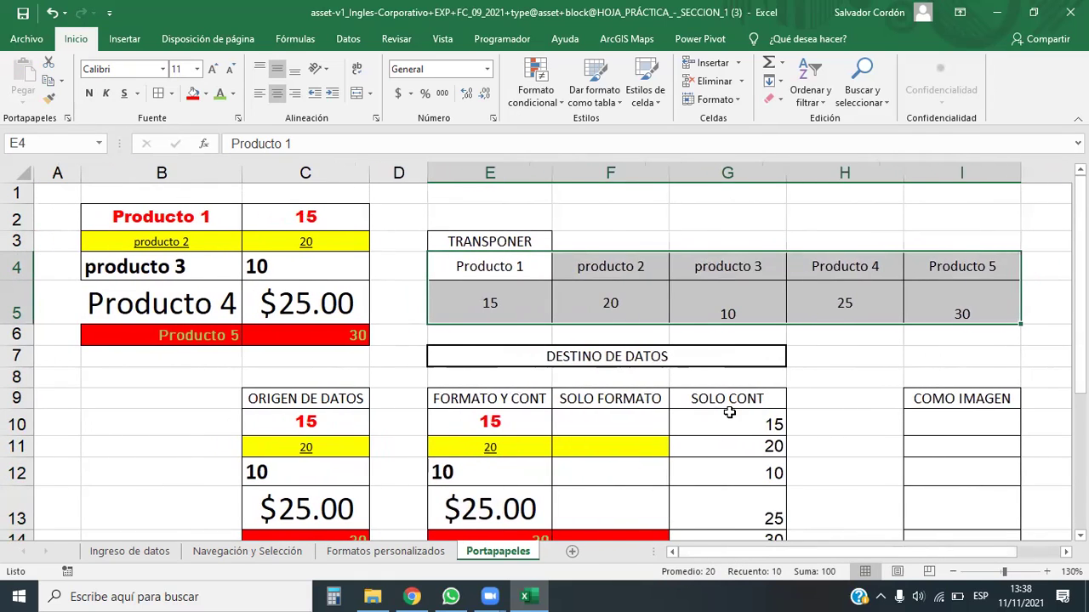
Clear the contents of the TRANSPONER cells E4:I5
drag(494, 270, 907, 304)
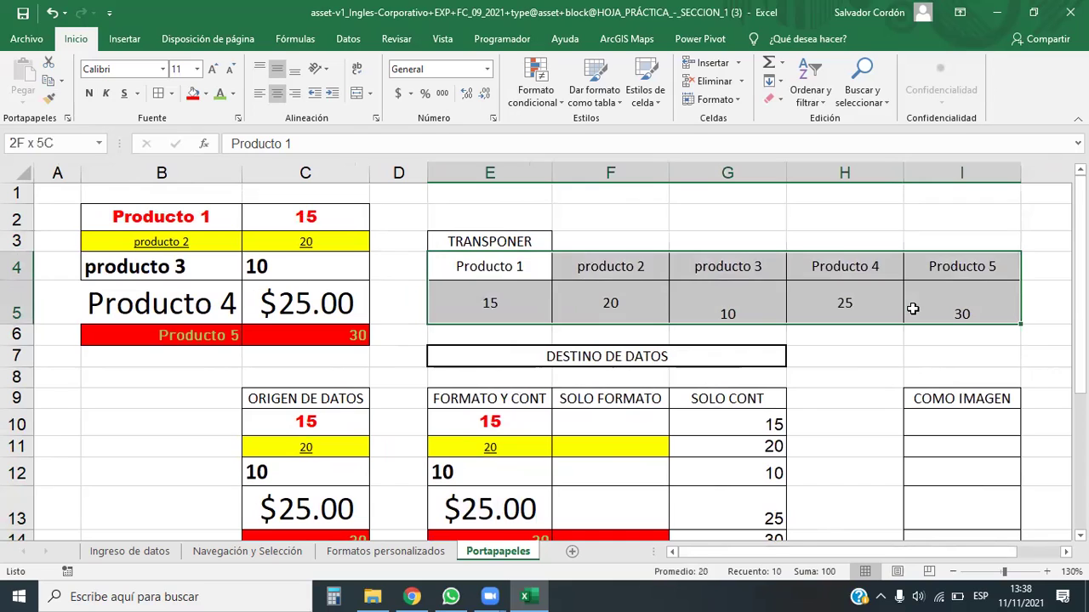
key(Delete)
click(882, 396)
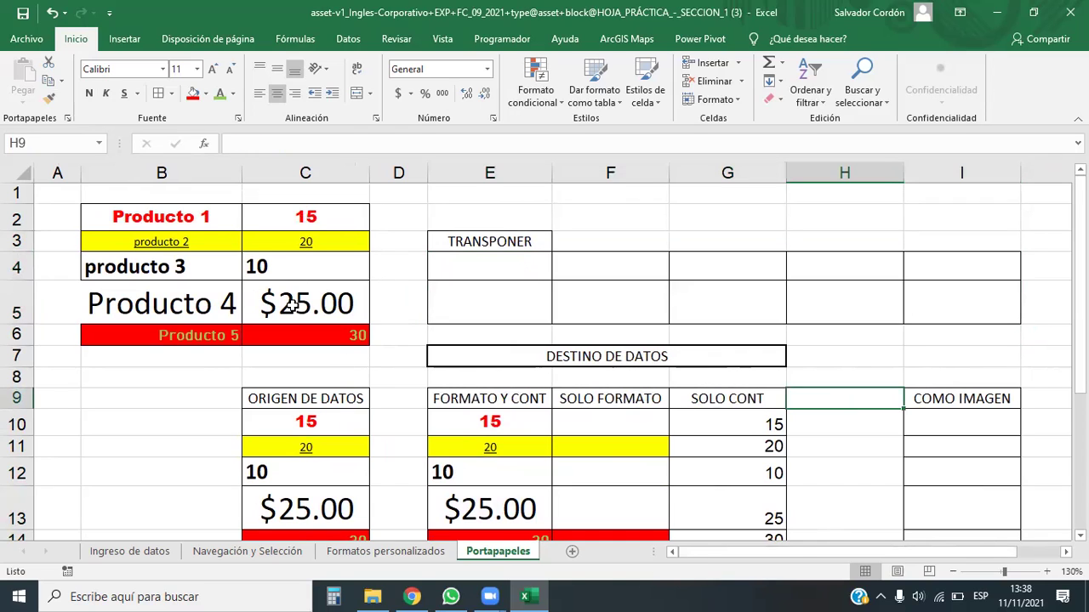
drag(189, 216, 301, 333)
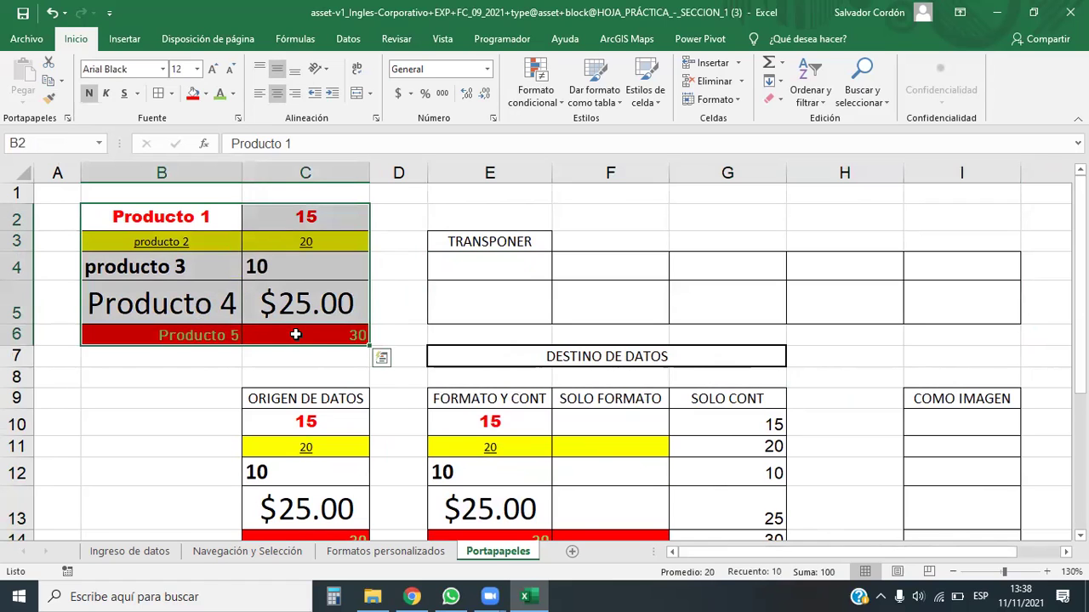
Copy B2:C6, try a transposed paste at E4, then undo it
key(ctrl+c)
right_click(484, 265)
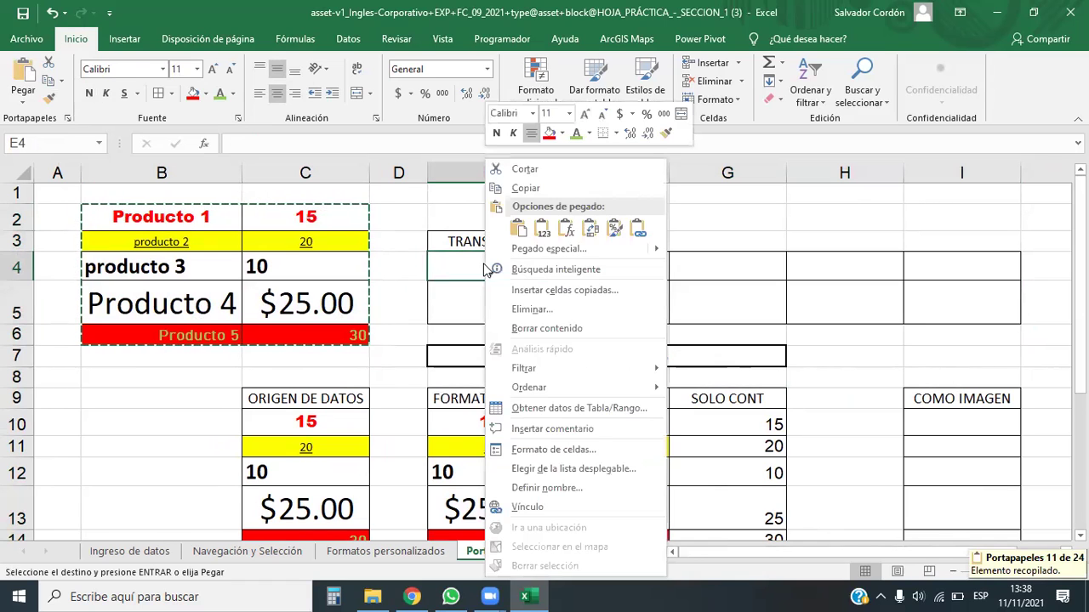
click(591, 230)
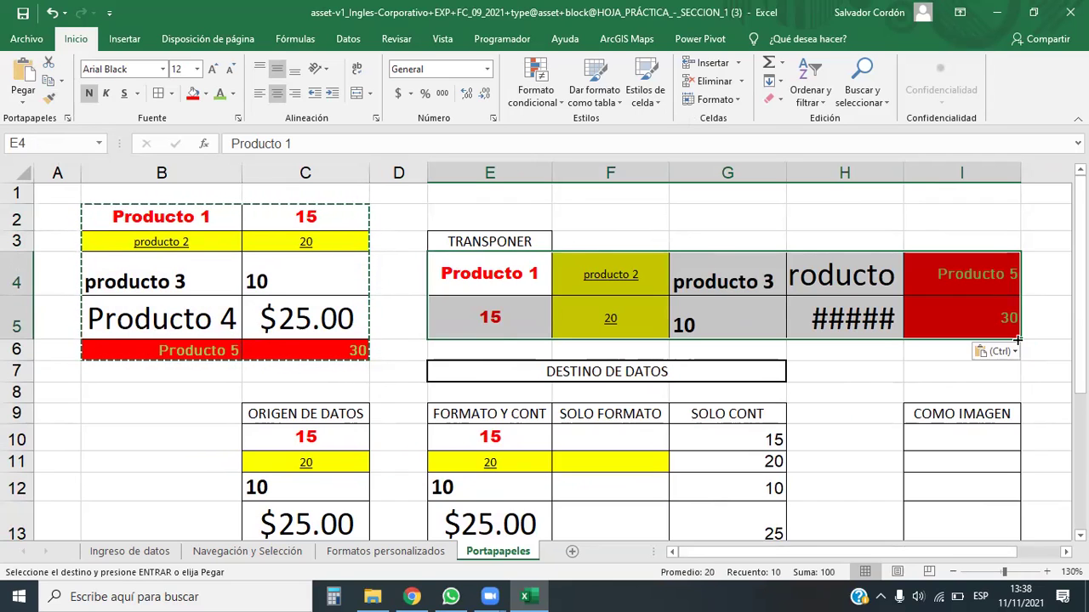
key(ctrl+z)
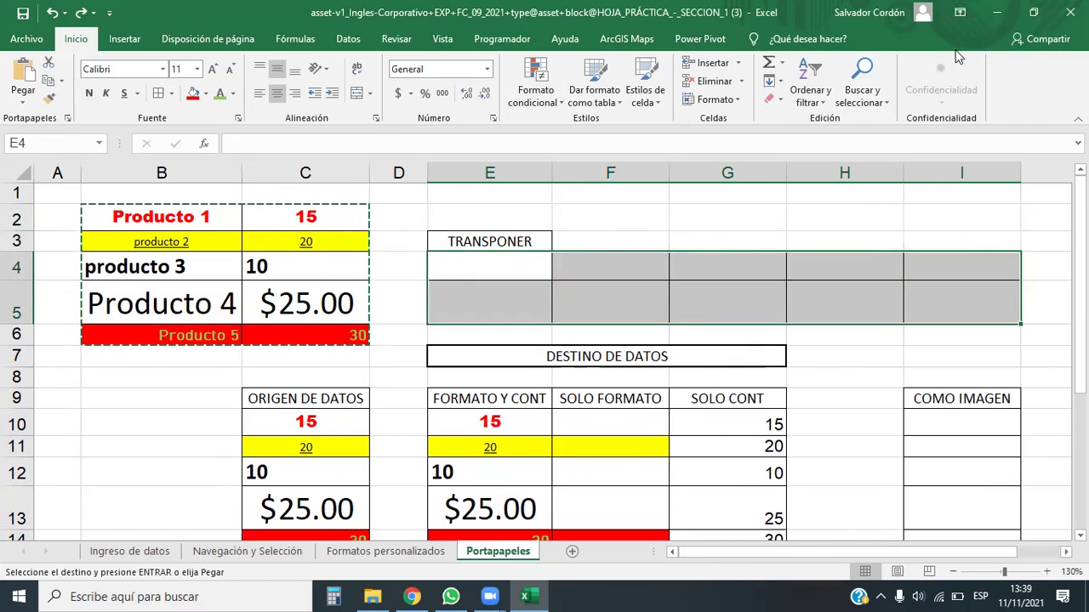
drag(161, 216, 289, 340)
click(381, 358)
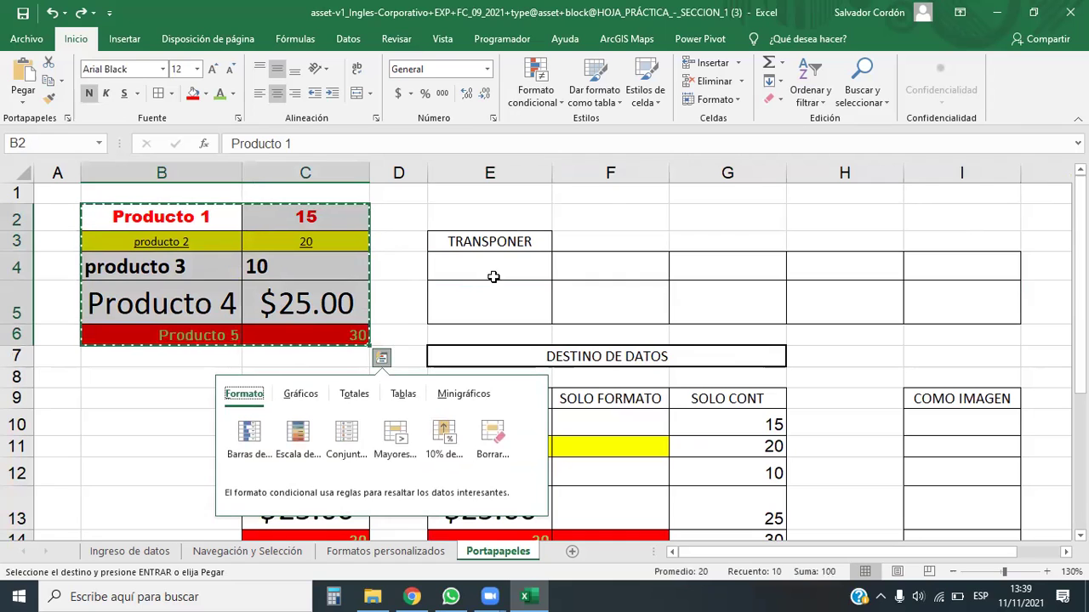
click(493, 271)
right_click(521, 269)
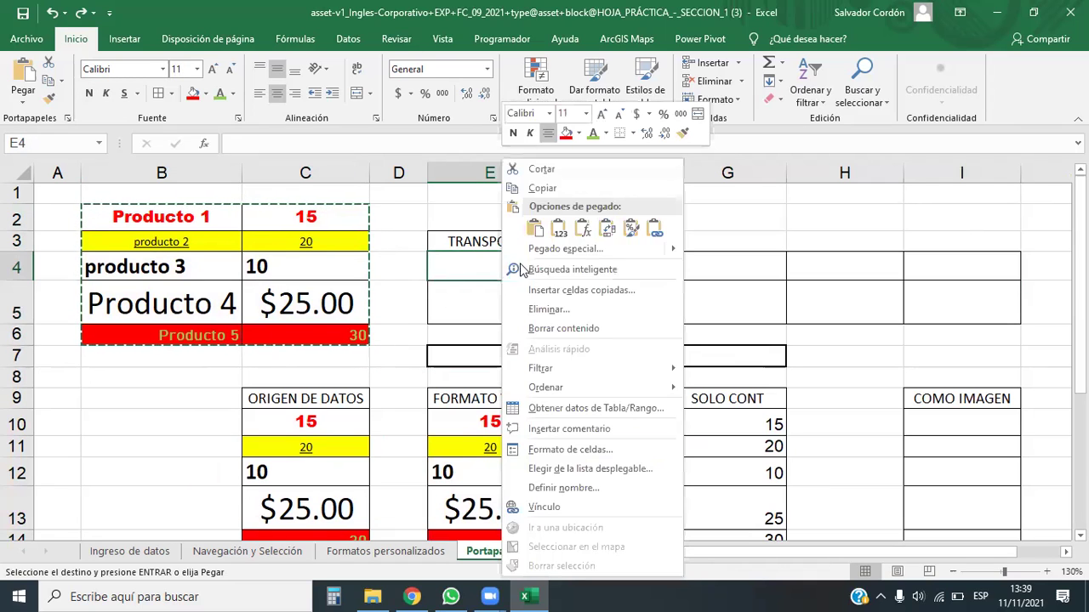
click(559, 231)
click(736, 277)
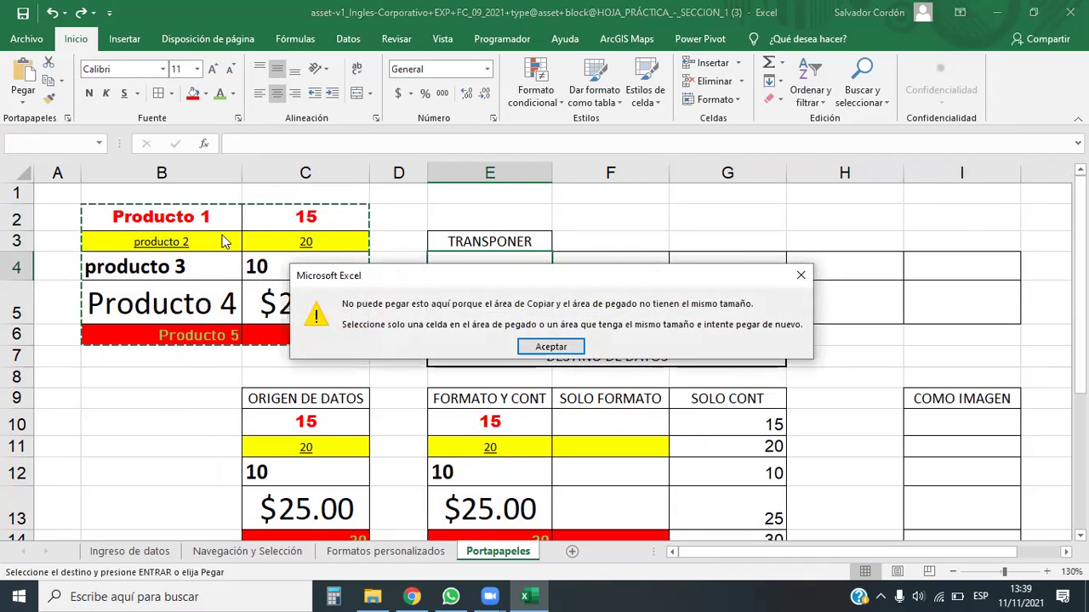
key(Escape)
drag(161, 217, 340, 334)
key(ctrl+c)
click(503, 257)
right_click(503, 258)
click(563, 227)
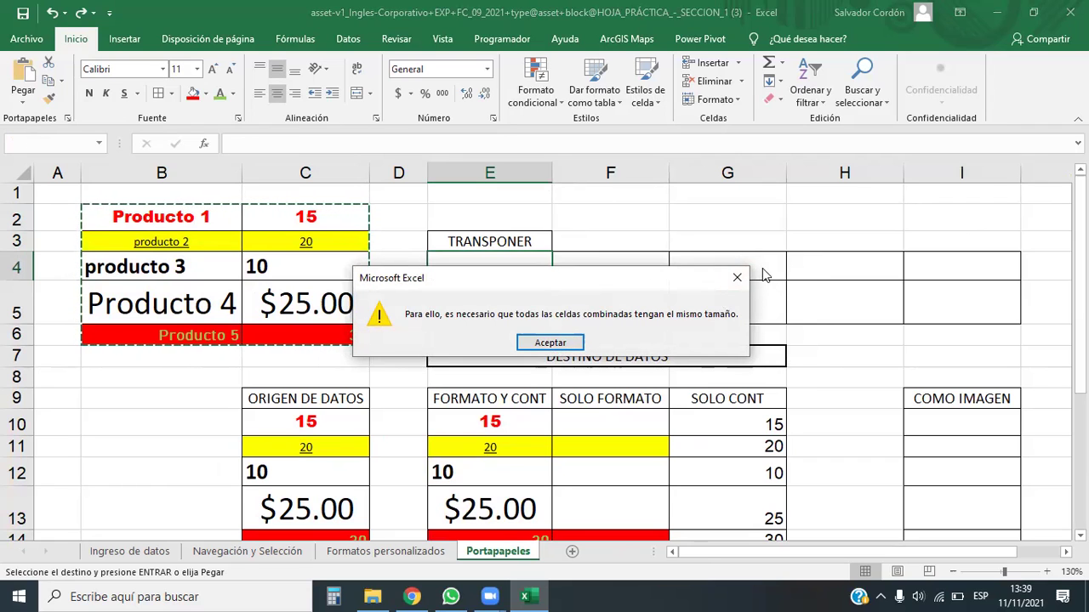
click(738, 274)
click(559, 352)
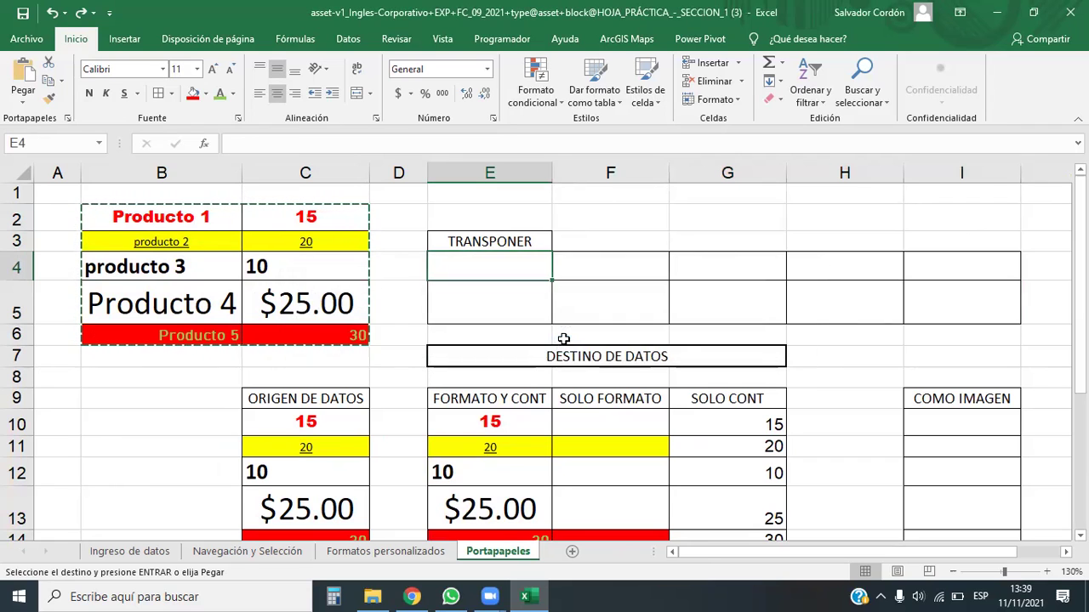
Insert six rows above row 7 and clear their formatting, pushing DESTINO DE DATOS to row 13
click(510, 356)
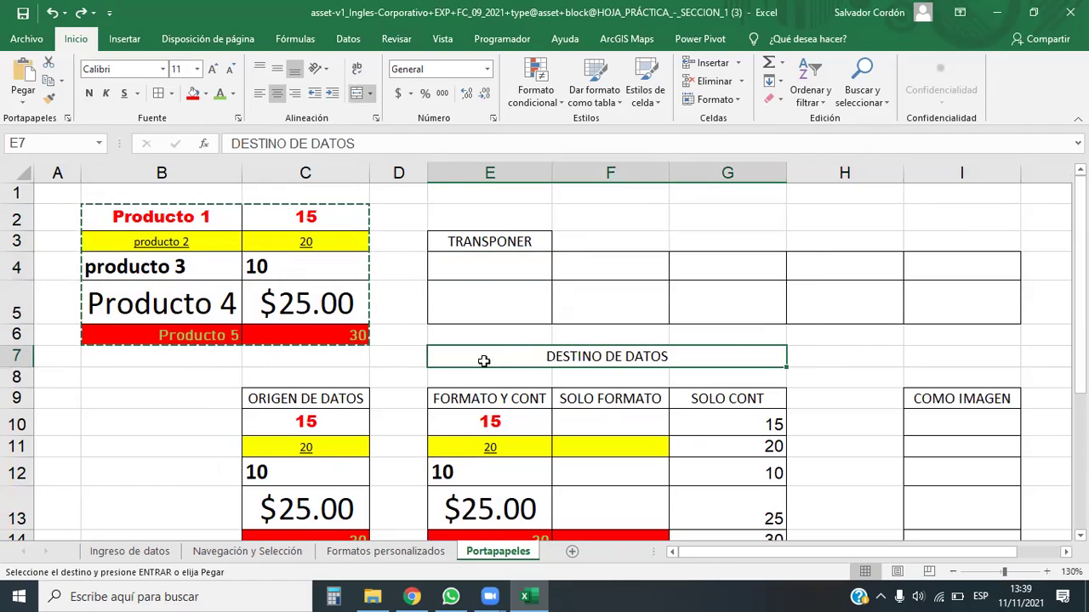
click(13, 356)
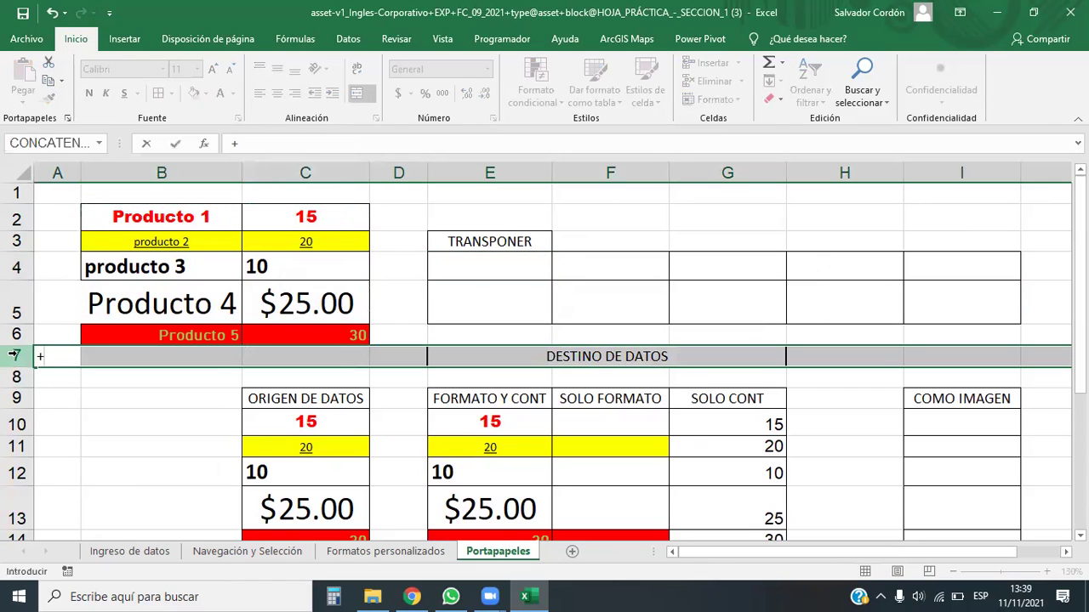
key(ctrl+plus)
key(ctrl+plus)
key(ctrl+plus)
key(ctrl+plus)
key(ctrl+plus)
key(ctrl+plus)
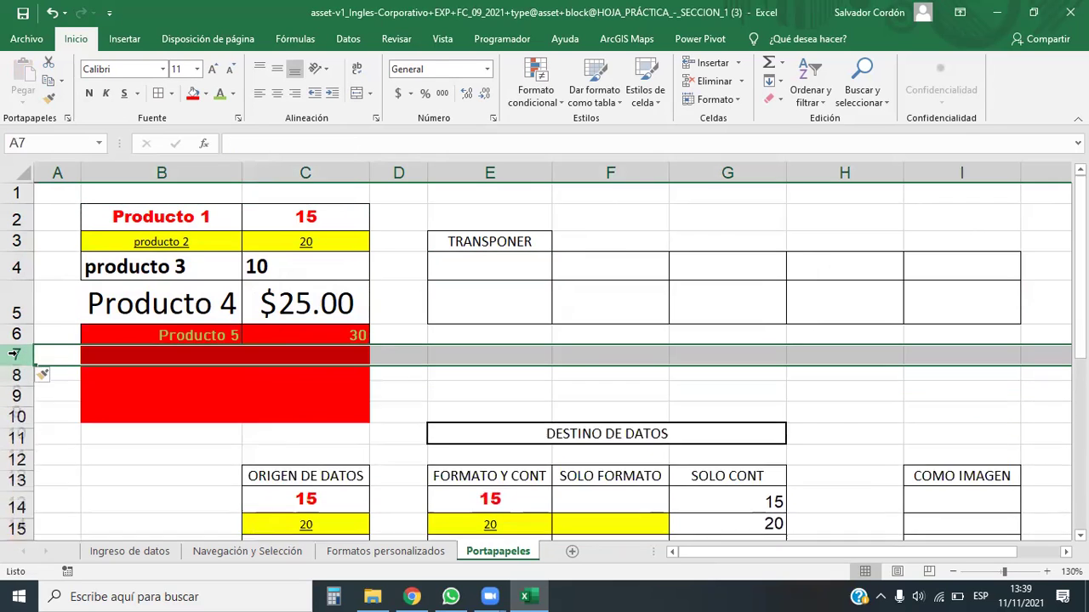
drag(13, 356, 15, 458)
click(774, 103)
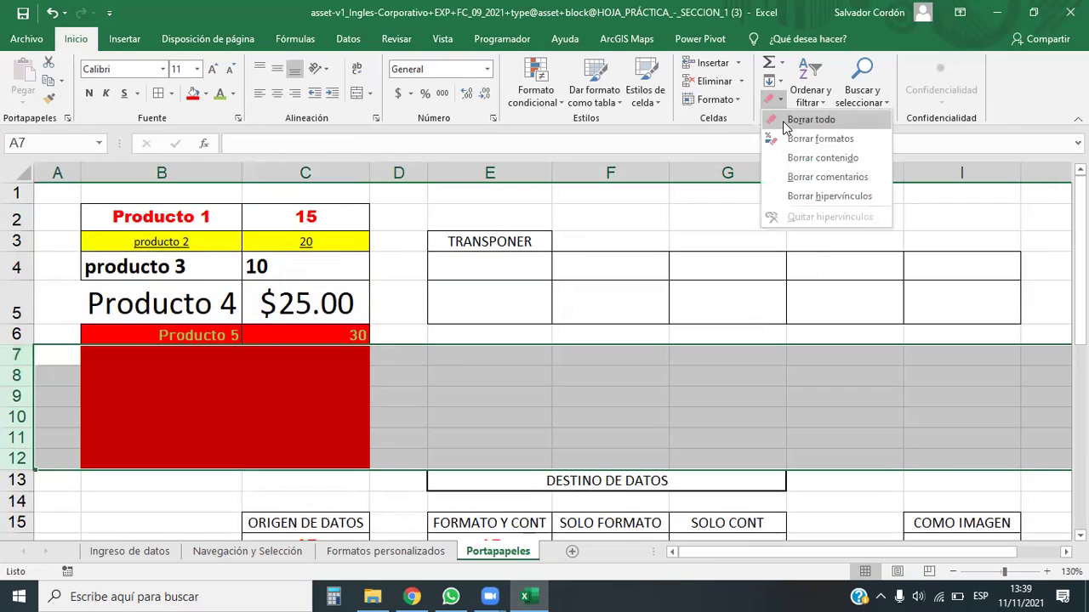
click(821, 139)
click(559, 384)
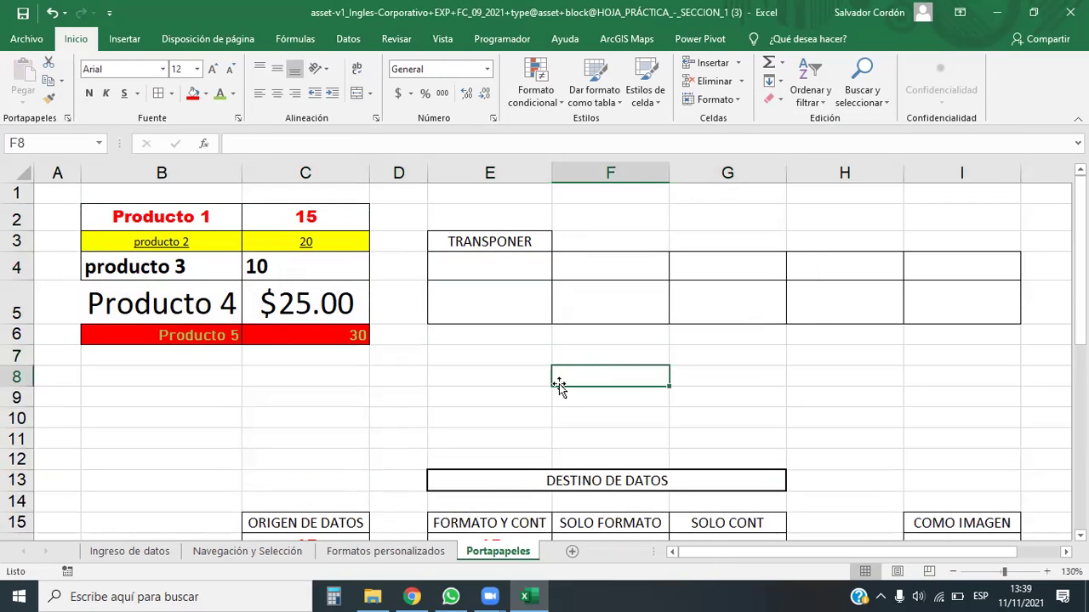
drag(214, 214, 310, 334)
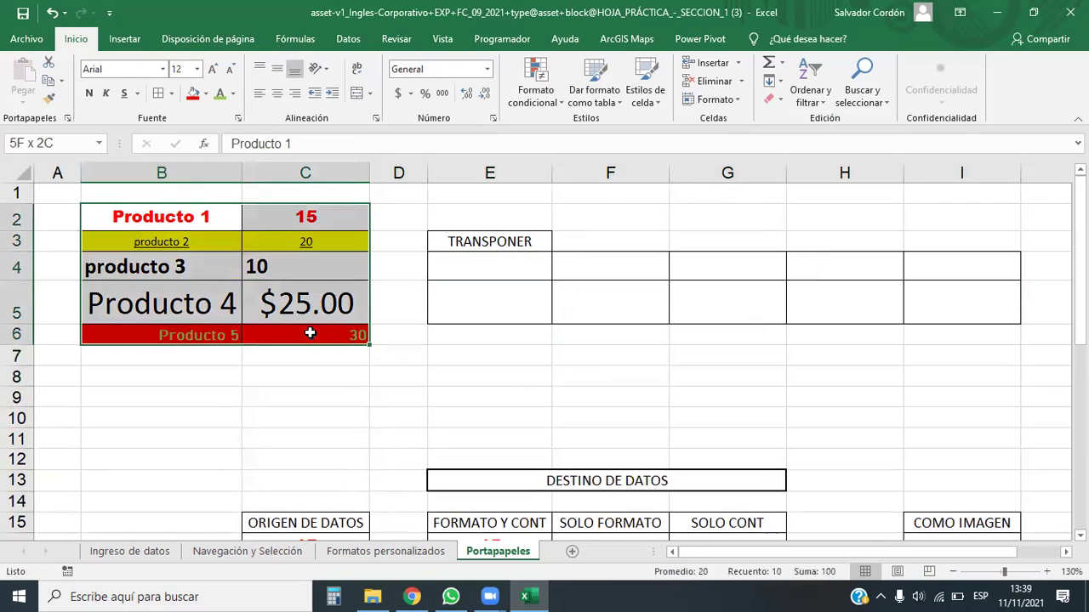
Paste the product list as values at E4, switch it to transposed, then undo the paste
key(ctrl+c)
click(505, 263)
right_click(505, 262)
click(563, 230)
click(715, 399)
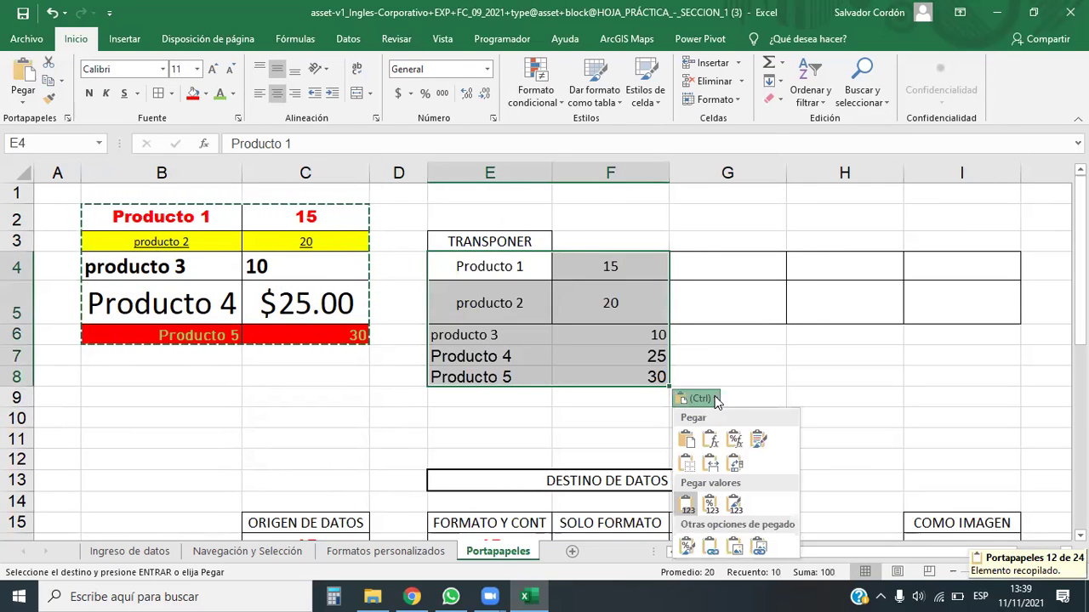
click(734, 464)
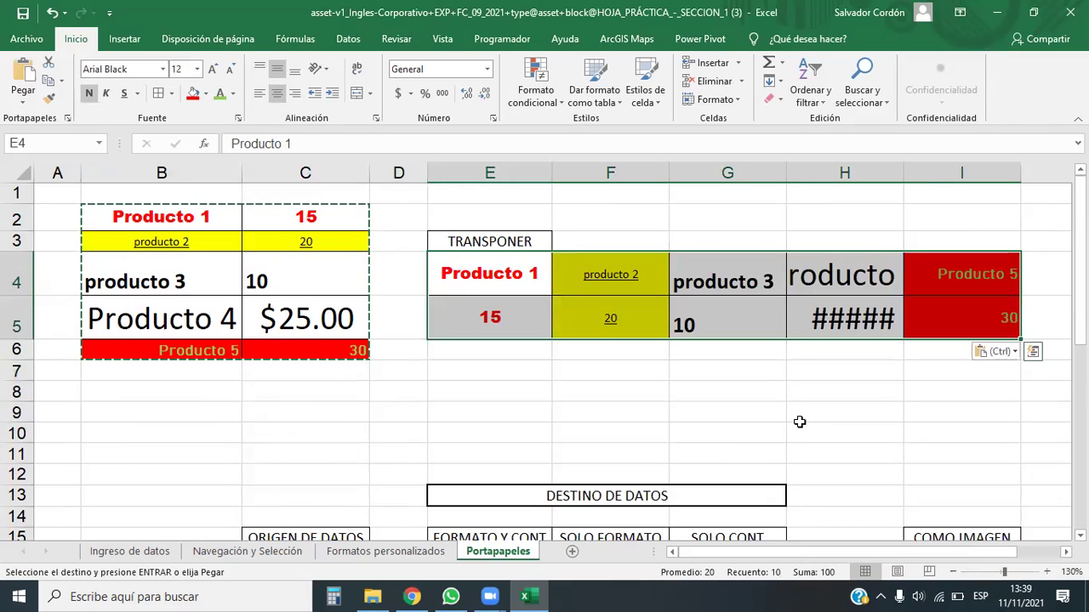
drag(128, 213, 286, 347)
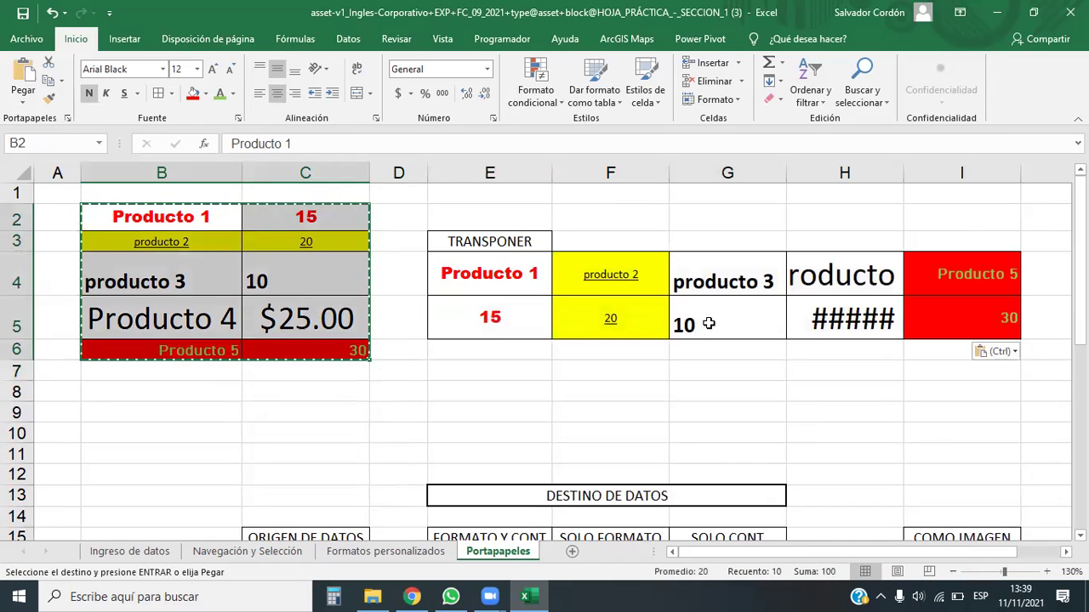
key(ctrl+z)
Undo again to restore the red fill, then paste B2:C6 as plain values into B8:C12
key(ctrl+z)
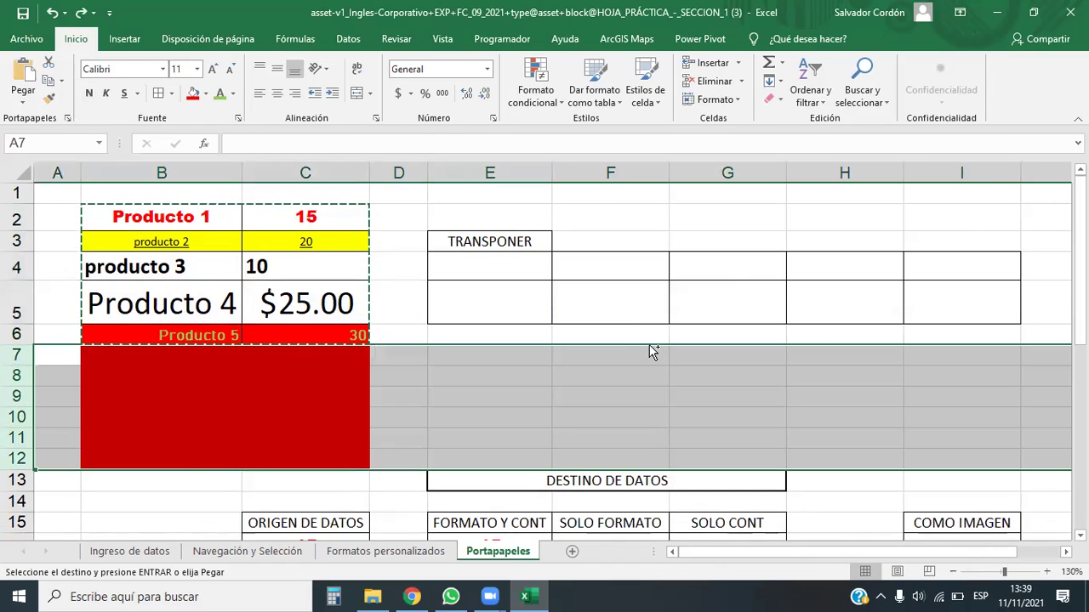
key(ctrl+z)
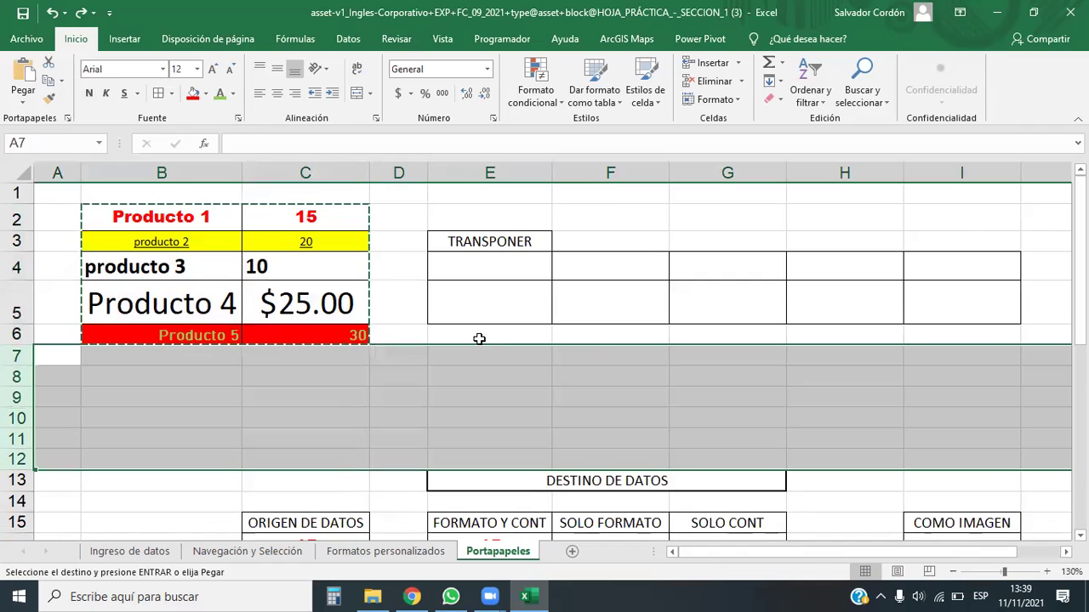
click(479, 338)
drag(97, 223, 281, 338)
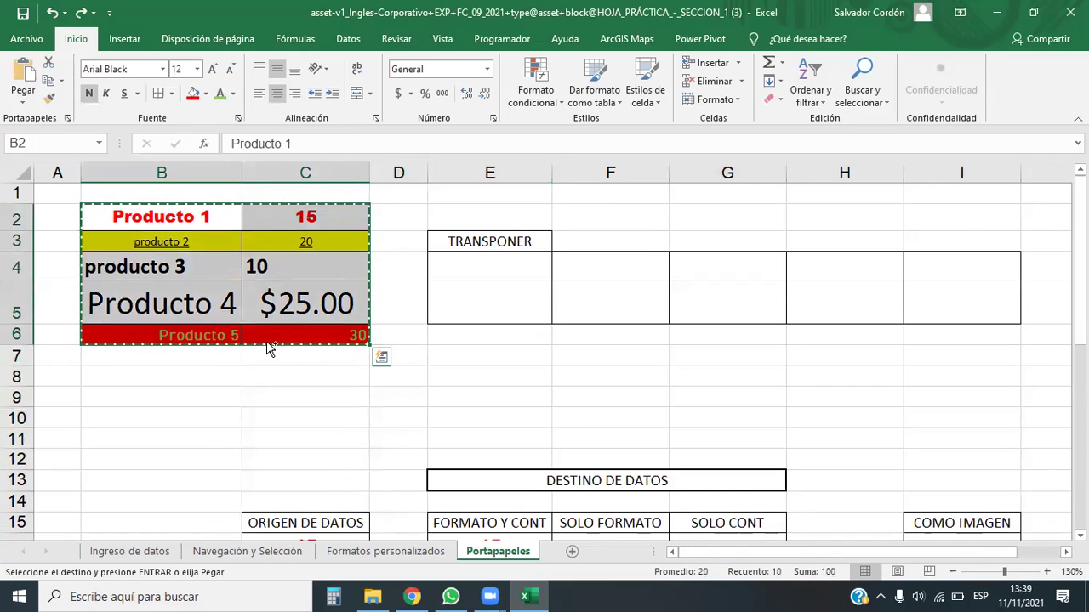
right_click(162, 380)
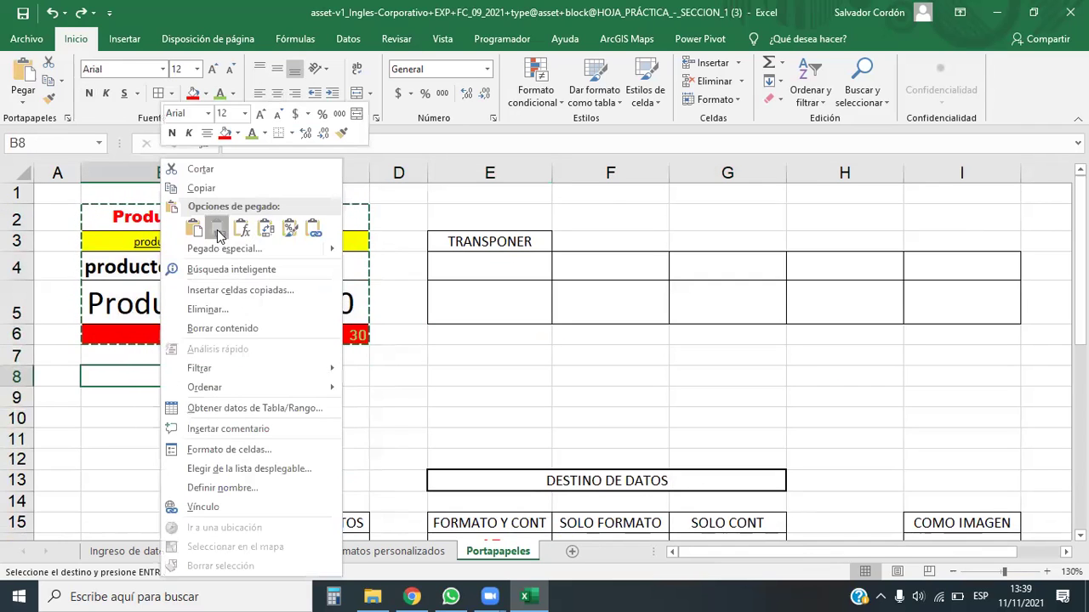
click(219, 231)
Paste B8:C12 transposed into E4:I5, then undo both trial pastes
key(ctrl+c)
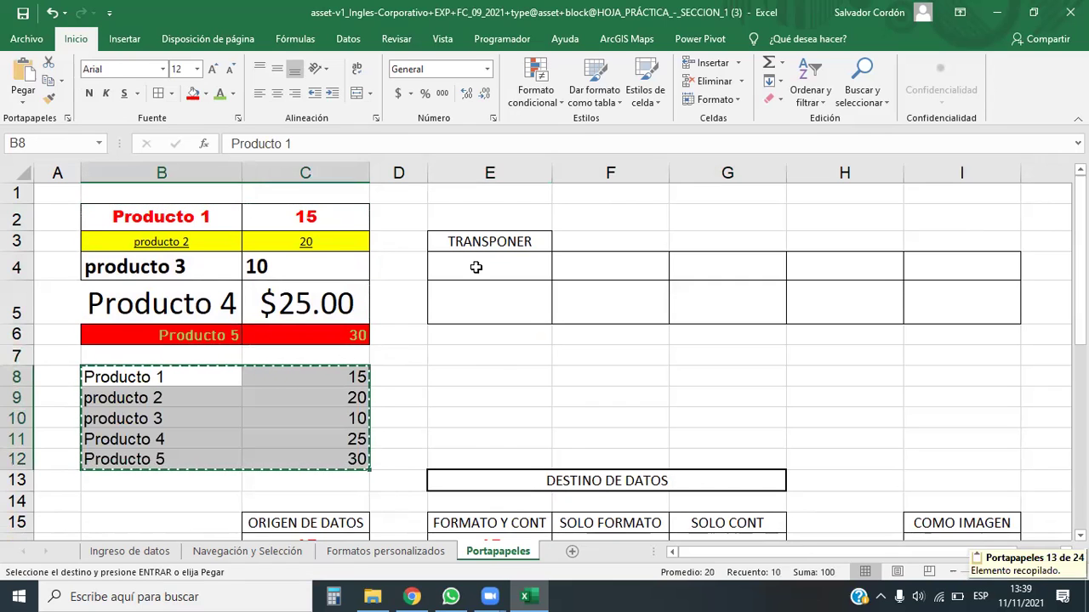
right_click(476, 267)
click(581, 230)
click(691, 376)
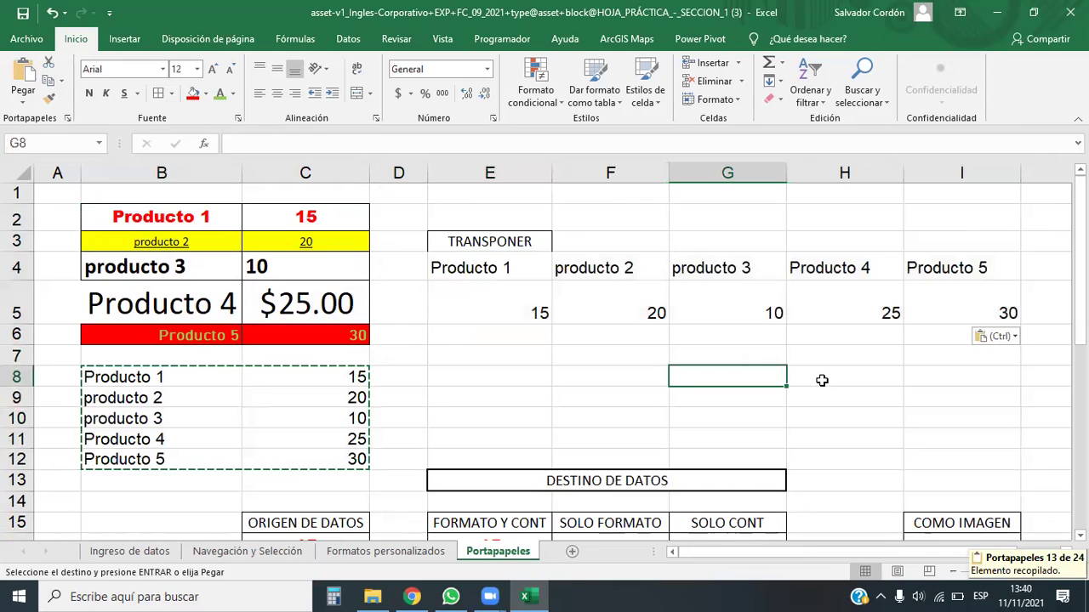
key(ctrl+z)
key(ctrl+z)
click(737, 370)
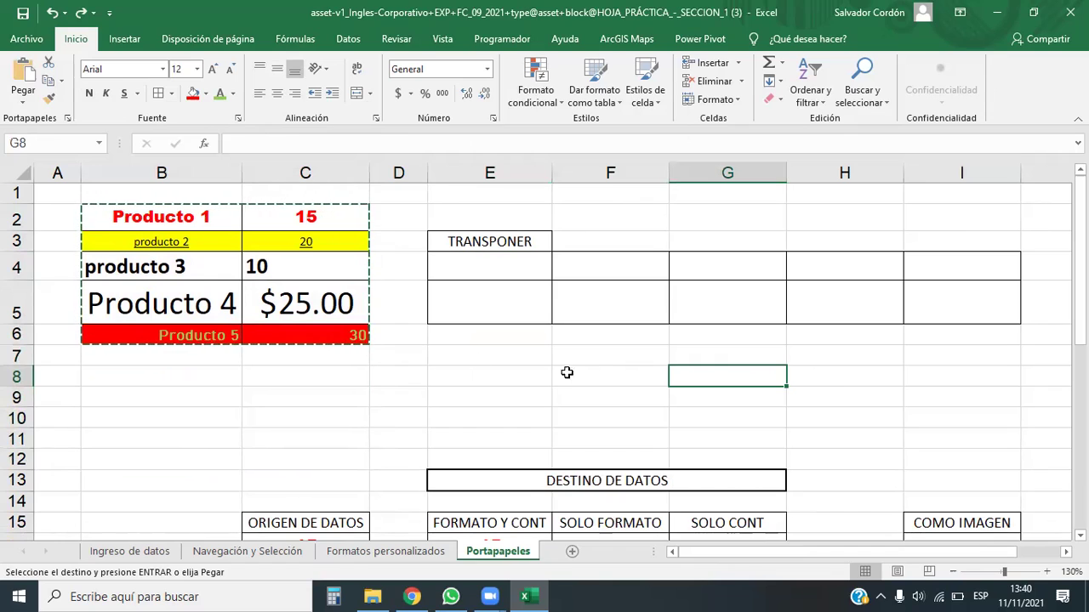
Copy the formatted product list B2:C6 and open Pegado especial for cell E4
key(Escape)
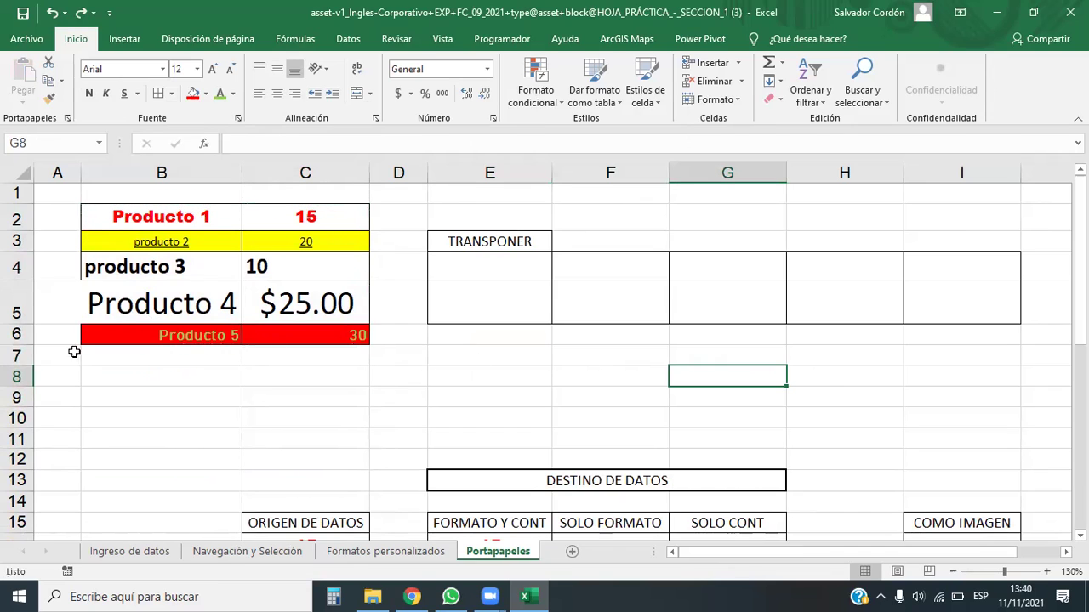
drag(150, 218, 290, 334)
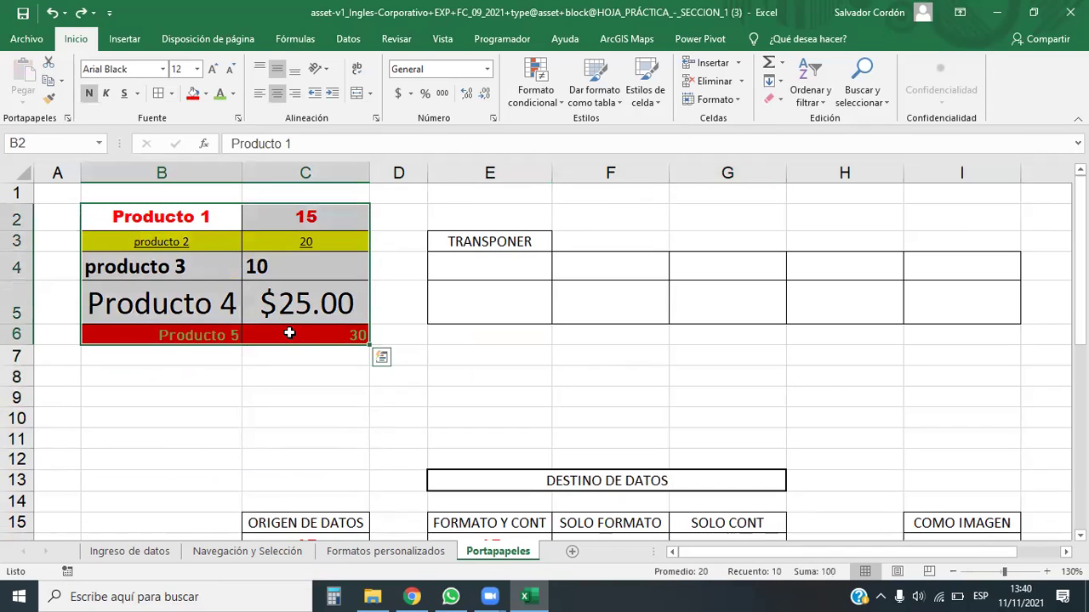
key(ctrl+c)
click(473, 263)
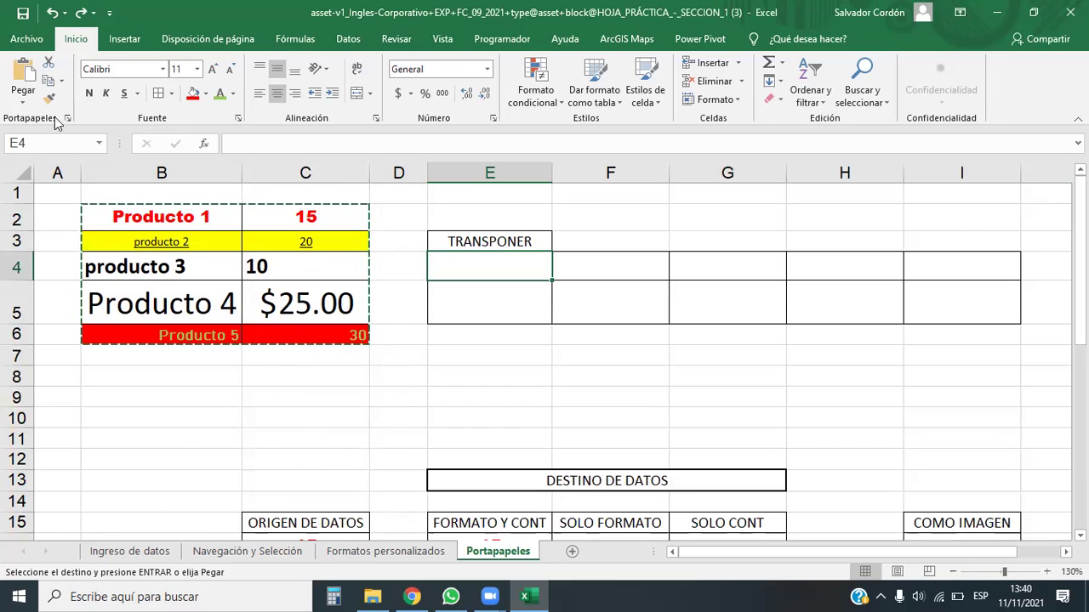
click(24, 95)
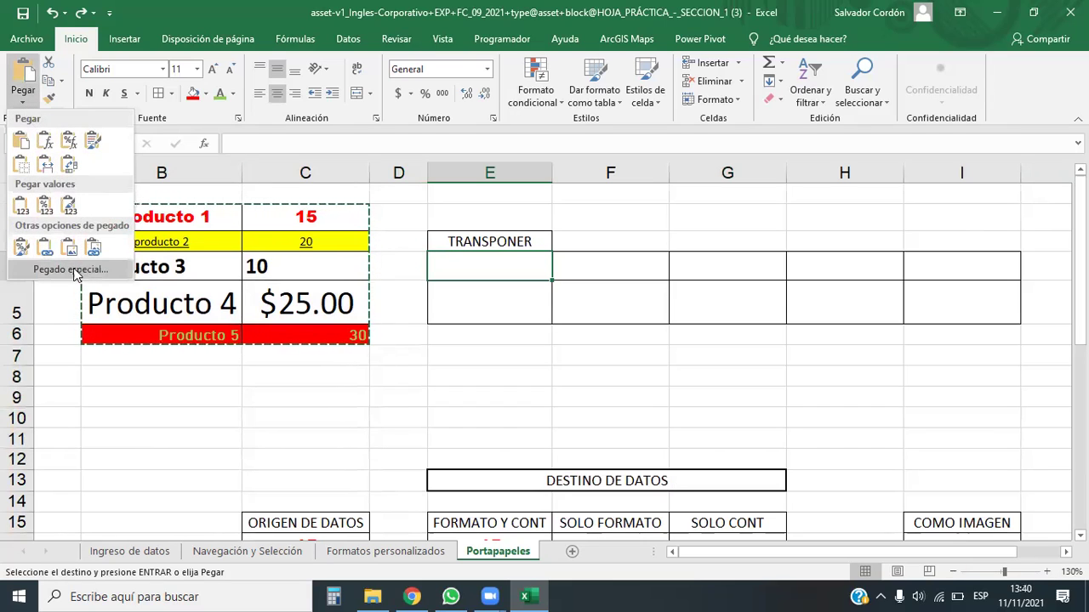
click(527, 268)
right_click(527, 269)
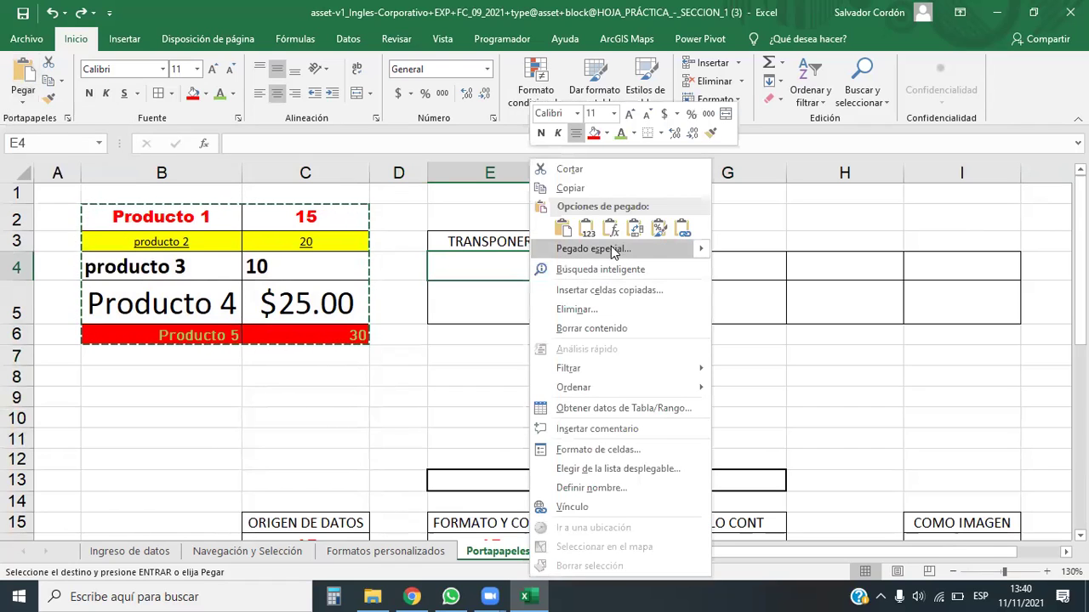
mouse_move(703, 256)
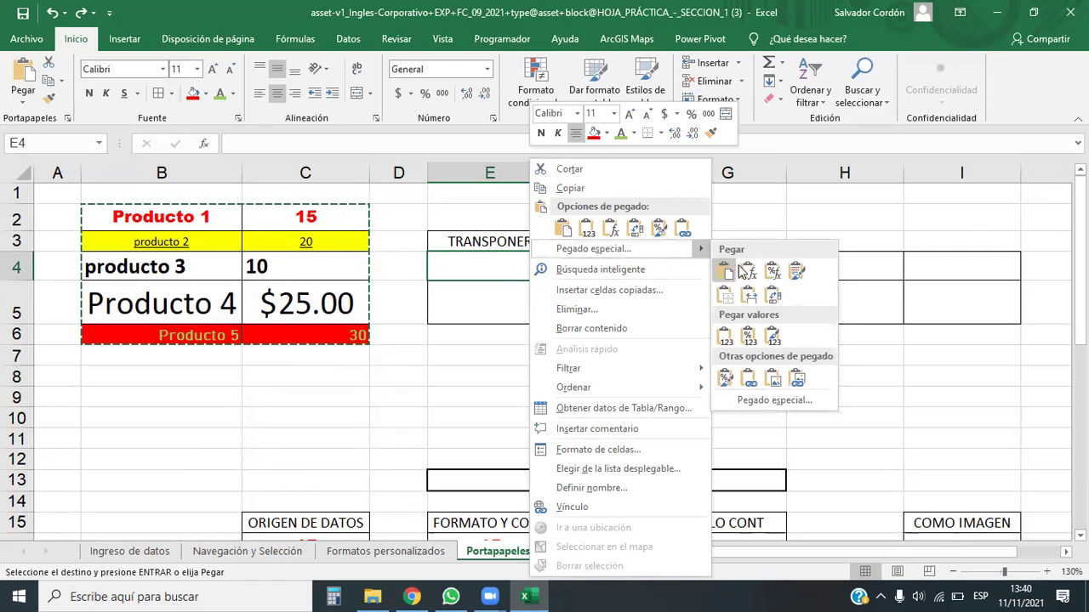
click(756, 400)
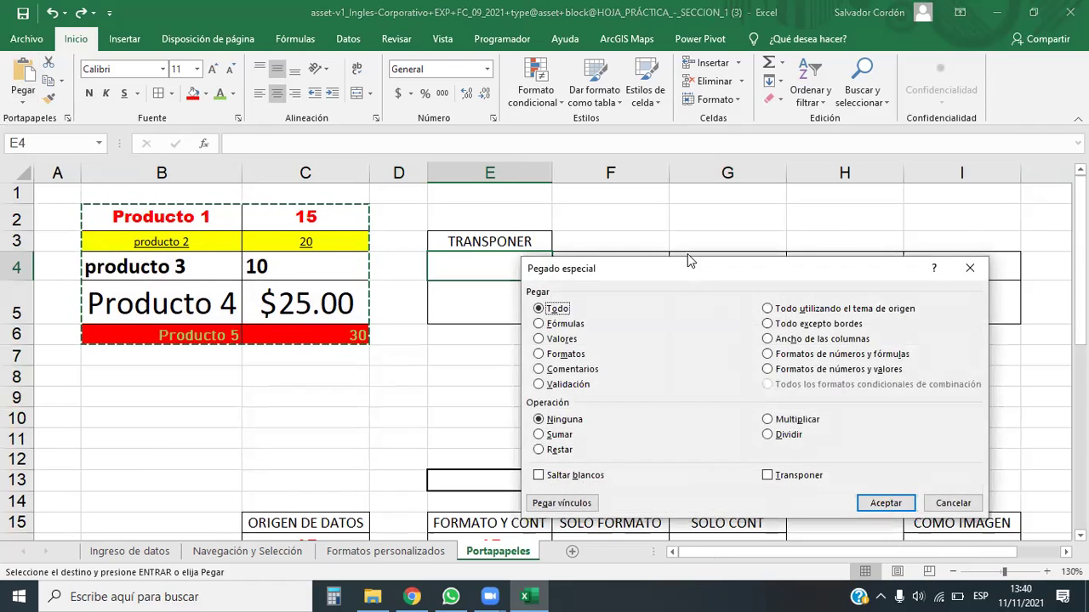
Paste the product list at E4 with Valores and Transponer selected
drag(687, 280, 507, 361)
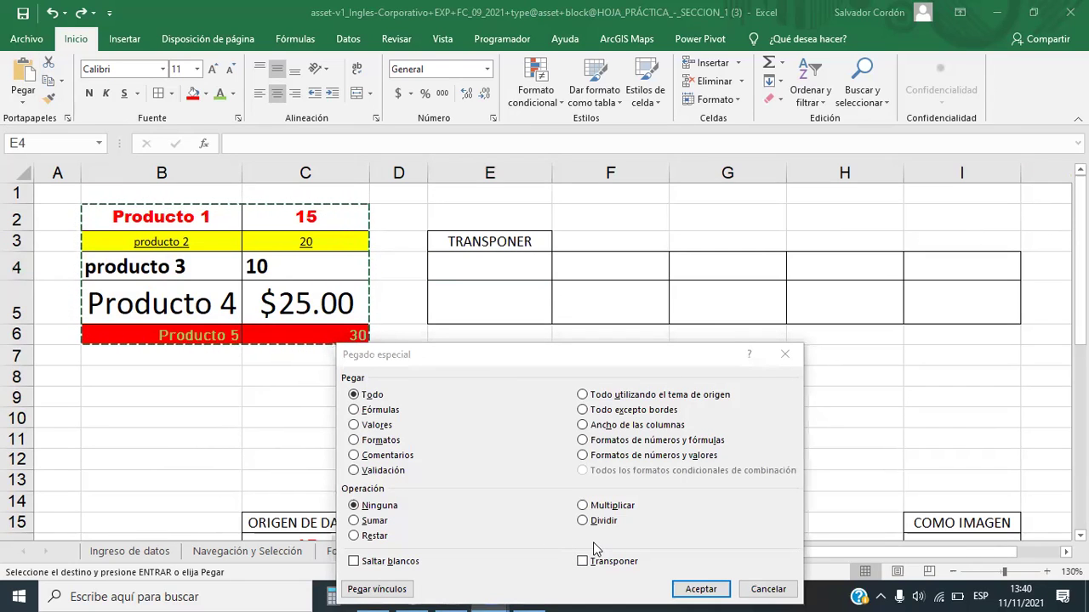
click(353, 425)
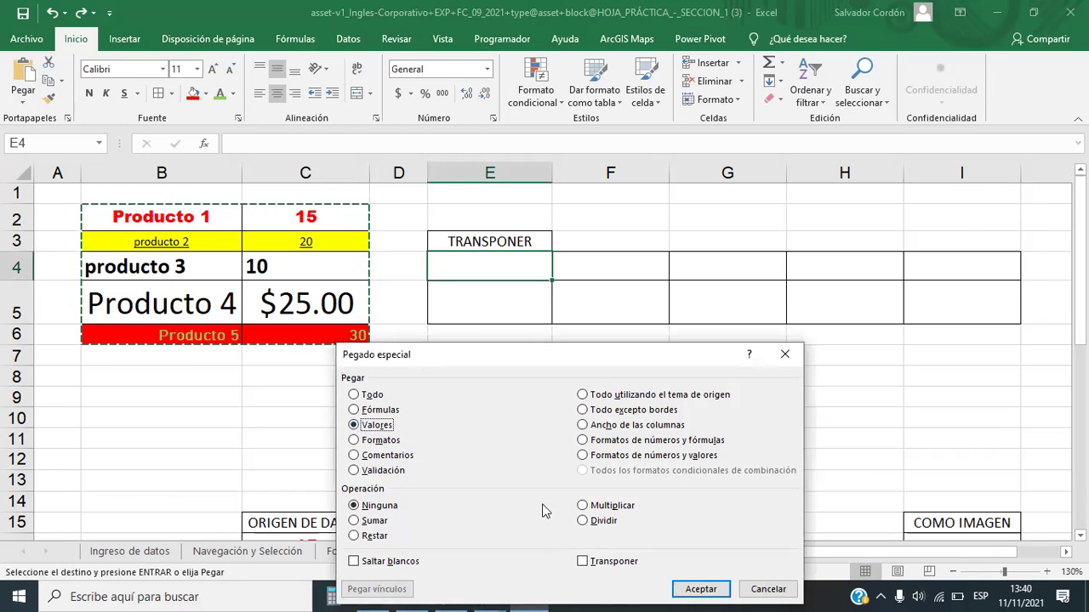
click(583, 562)
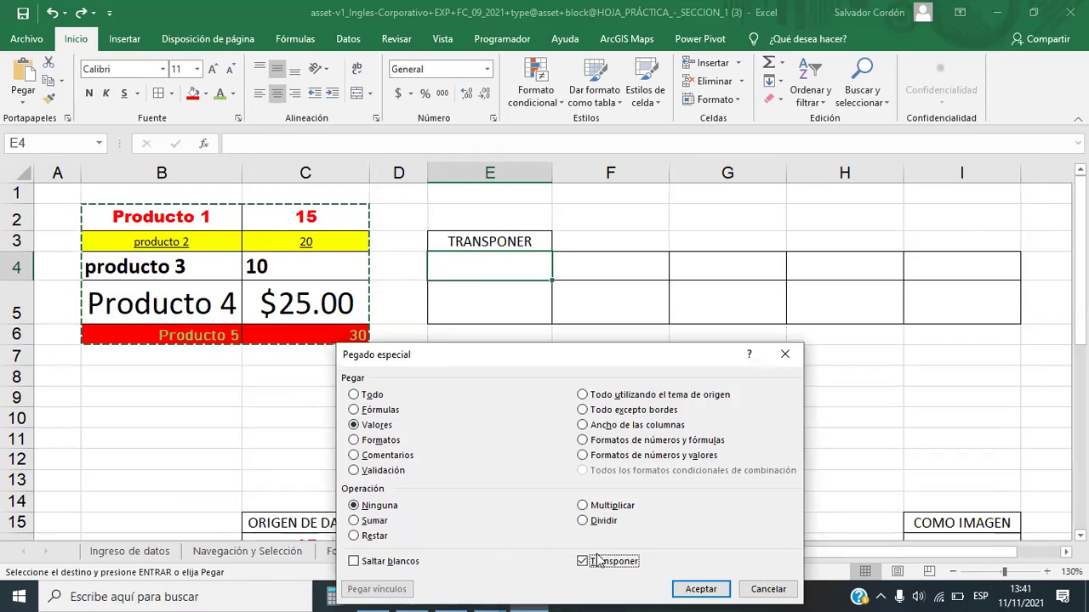
drag(514, 354, 519, 355)
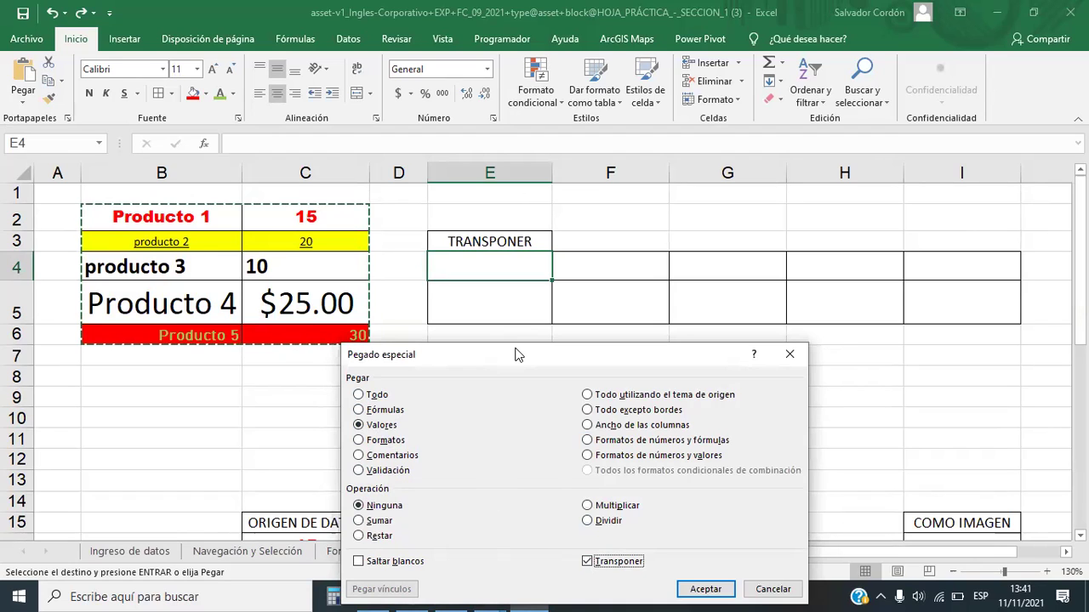
drag(517, 355, 292, 345)
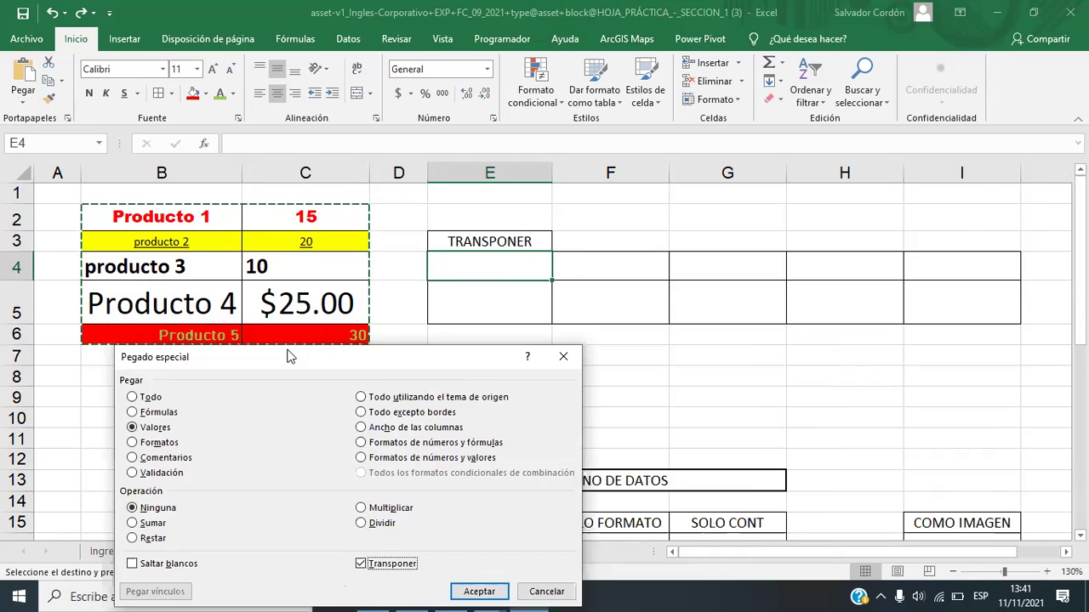
click(478, 593)
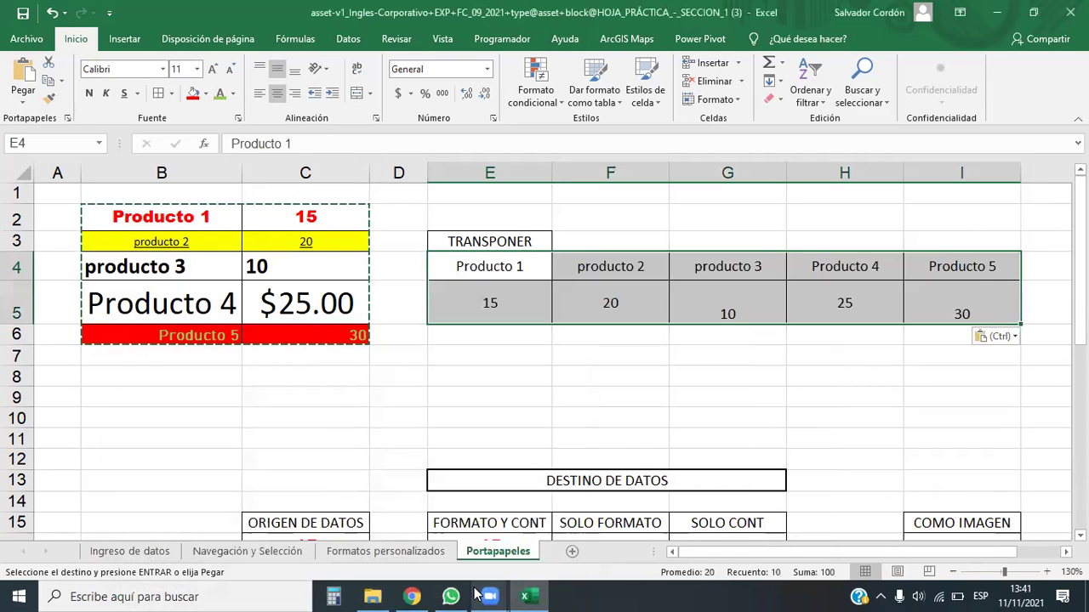
Inspect the pasted values in E4:I5, then undo the transposed paste
click(794, 435)
drag(982, 294, 491, 262)
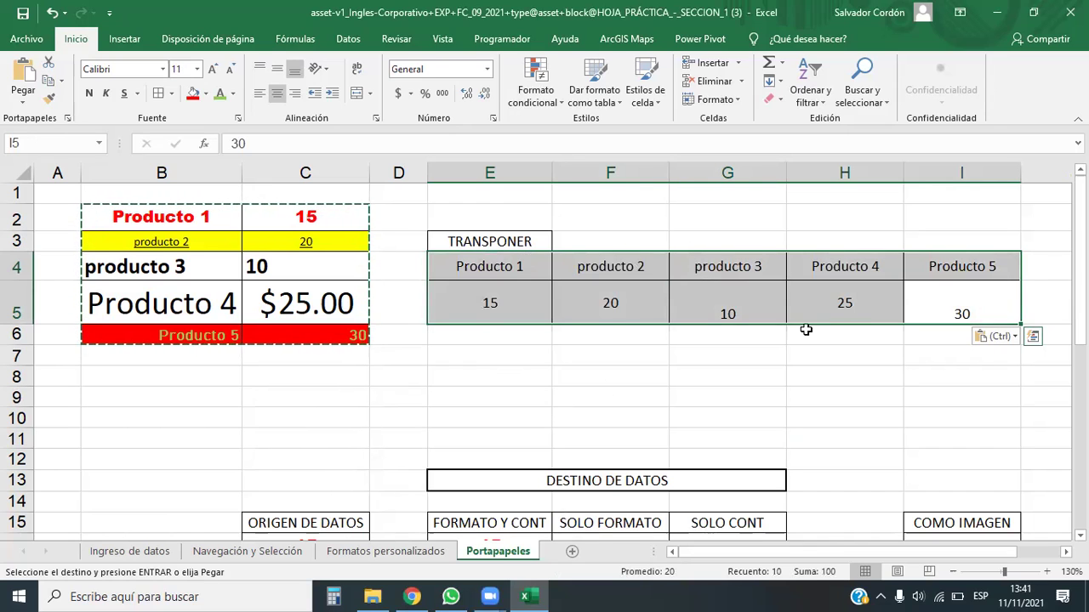
click(763, 296)
click(929, 302)
click(759, 297)
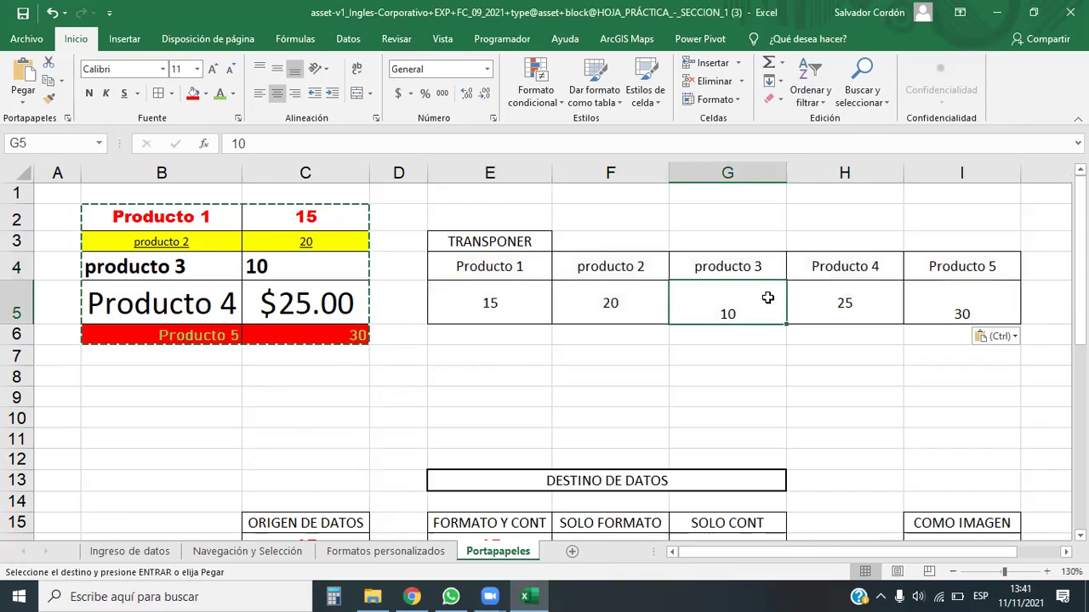
click(930, 301)
click(625, 290)
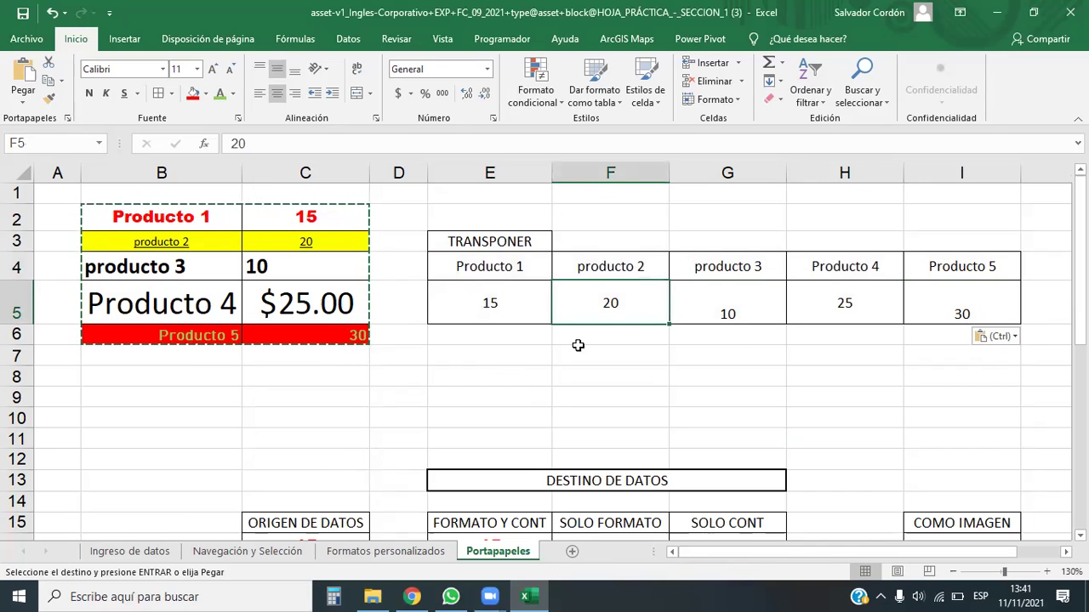
drag(504, 268, 982, 305)
drag(729, 296, 944, 305)
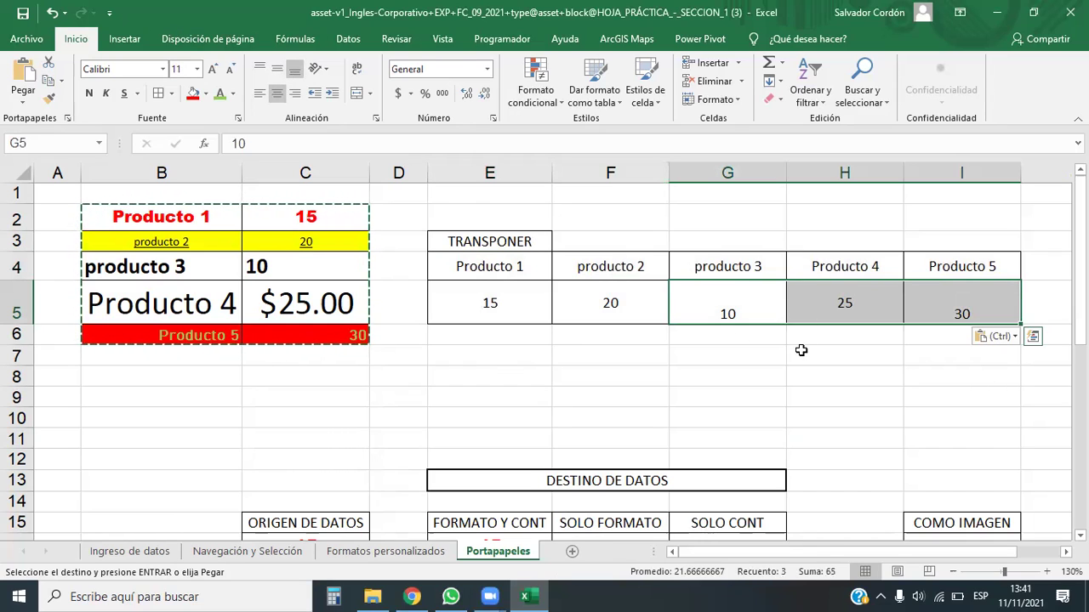
key(ctrl+z)
click(579, 410)
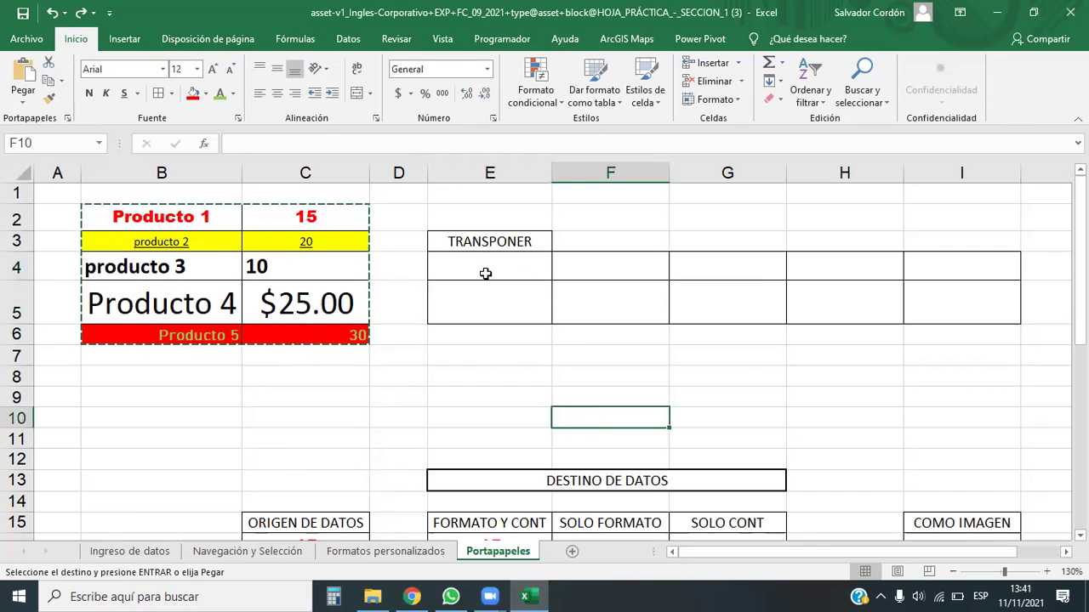
Clear all formatting from E4:I5 and give every cell borders
key(Escape)
drag(485, 264, 953, 301)
click(779, 102)
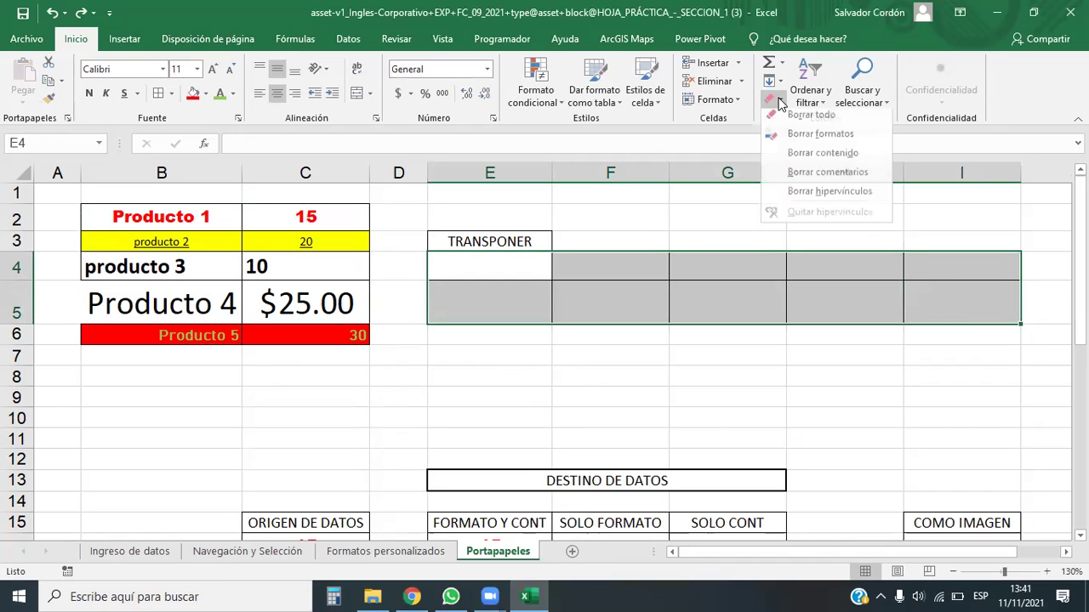
click(786, 138)
click(761, 436)
drag(523, 260, 967, 283)
click(161, 93)
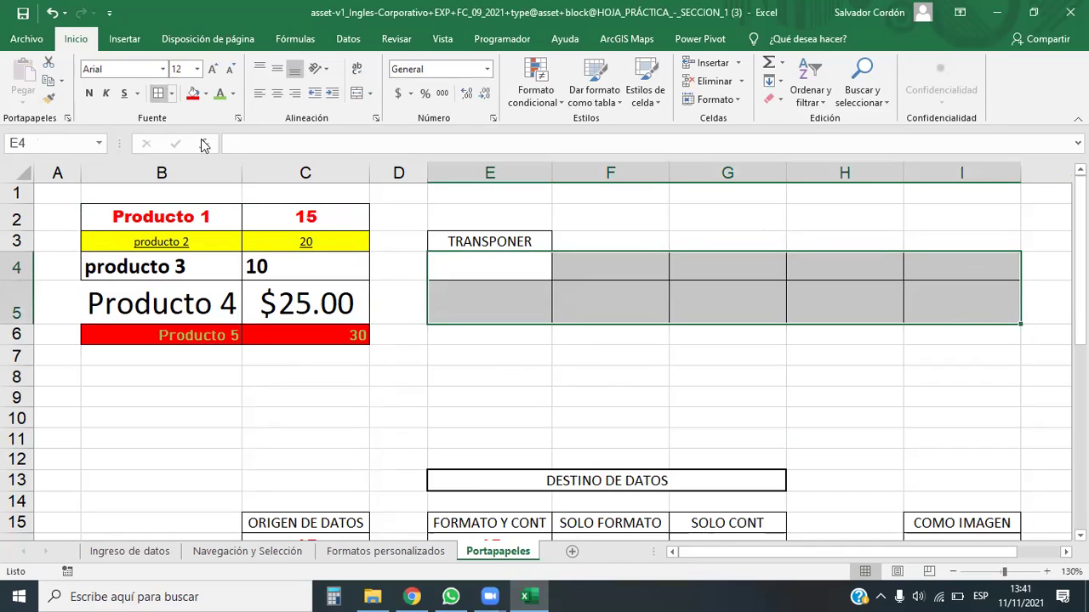
click(603, 380)
Paste B2:C6 into E4:I5 as transposed values: Producto 1–5 over 15, 20, 10, 25, 30
drag(209, 222, 287, 325)
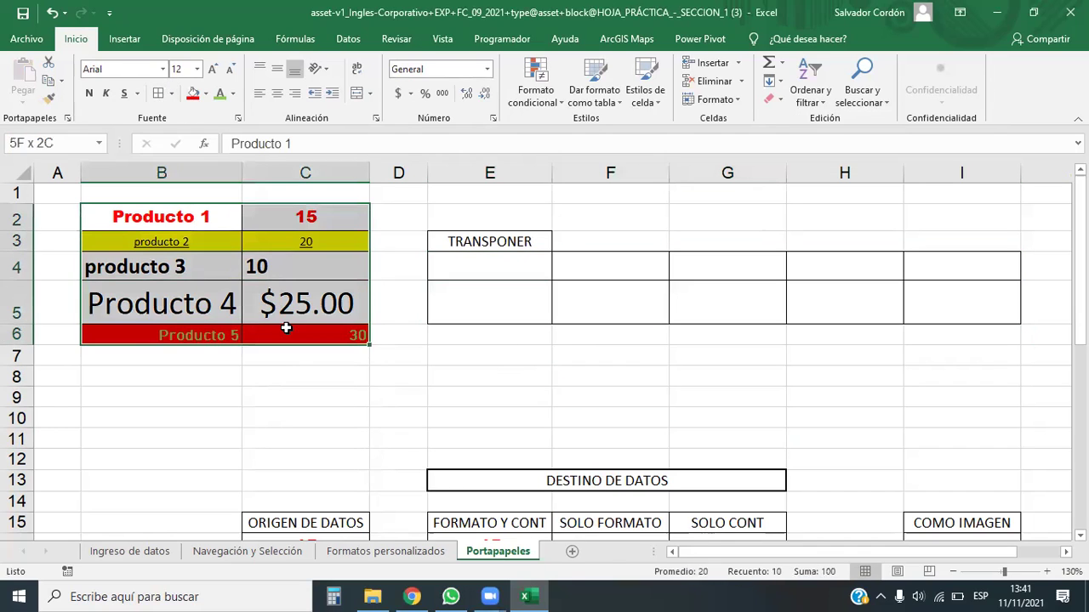
key(ctrl+c)
click(480, 267)
right_click(480, 267)
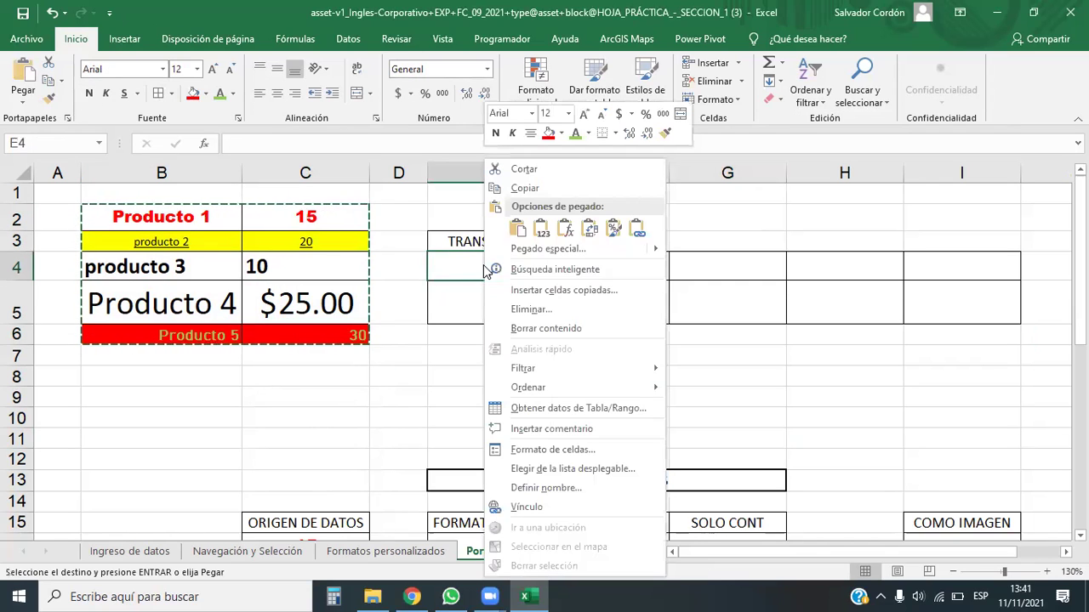
mouse_move(655, 255)
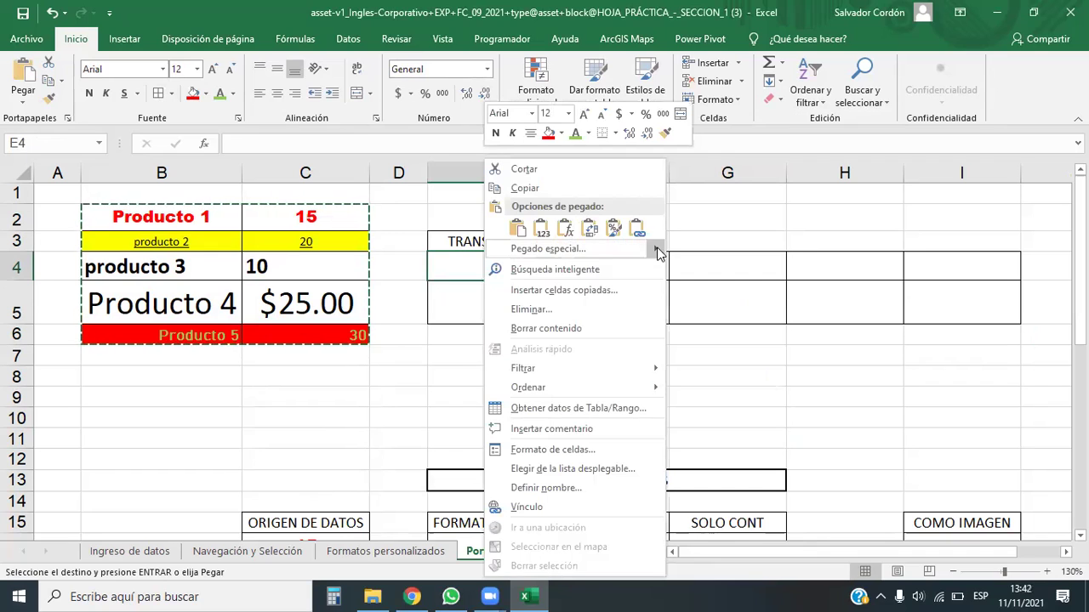
click(559, 247)
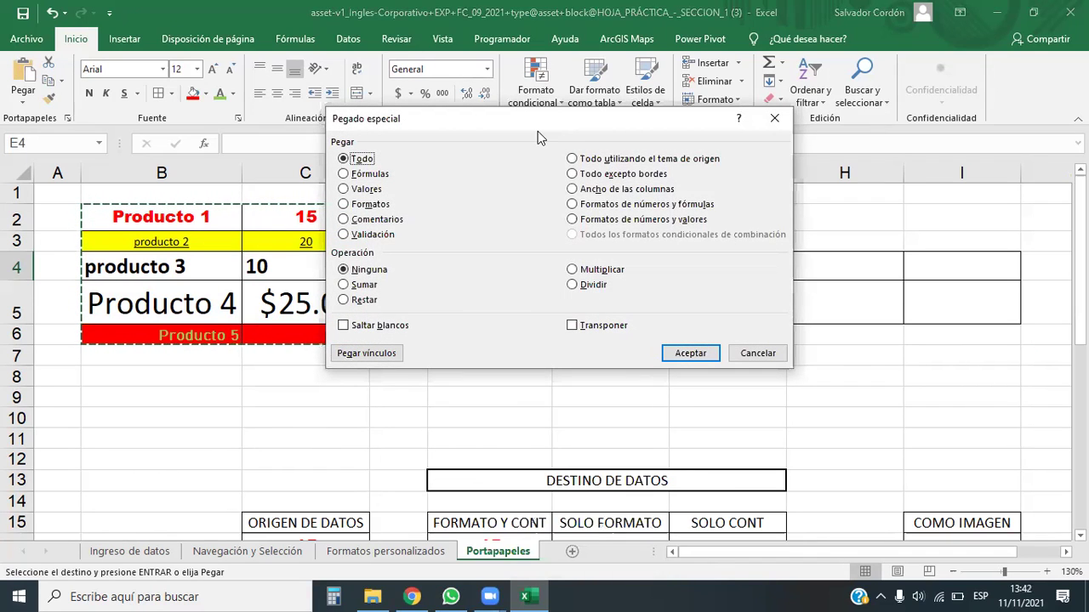
drag(538, 131, 602, 381)
click(409, 439)
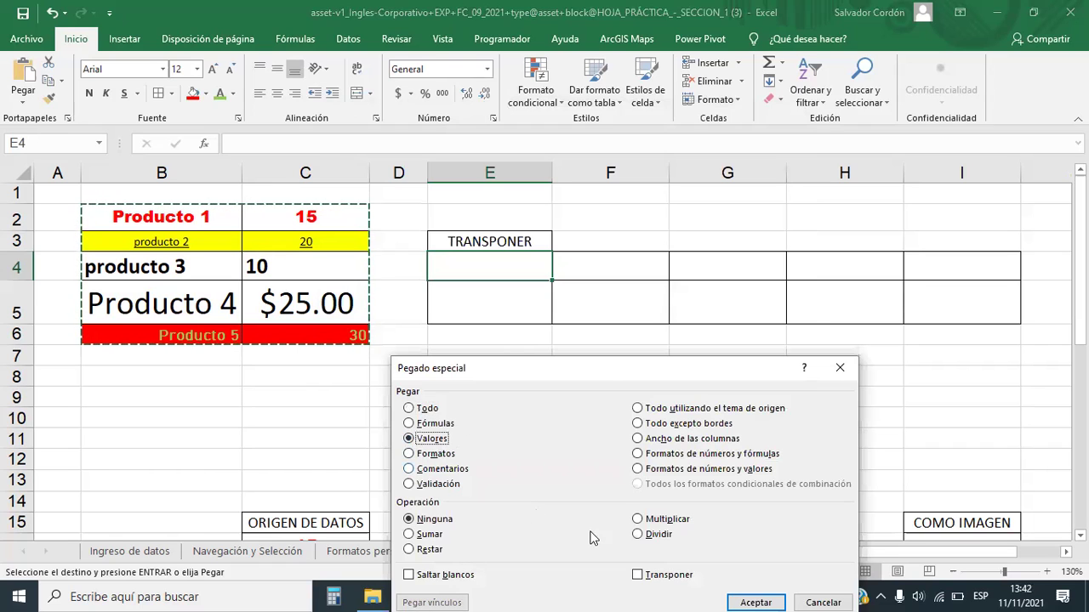
click(637, 575)
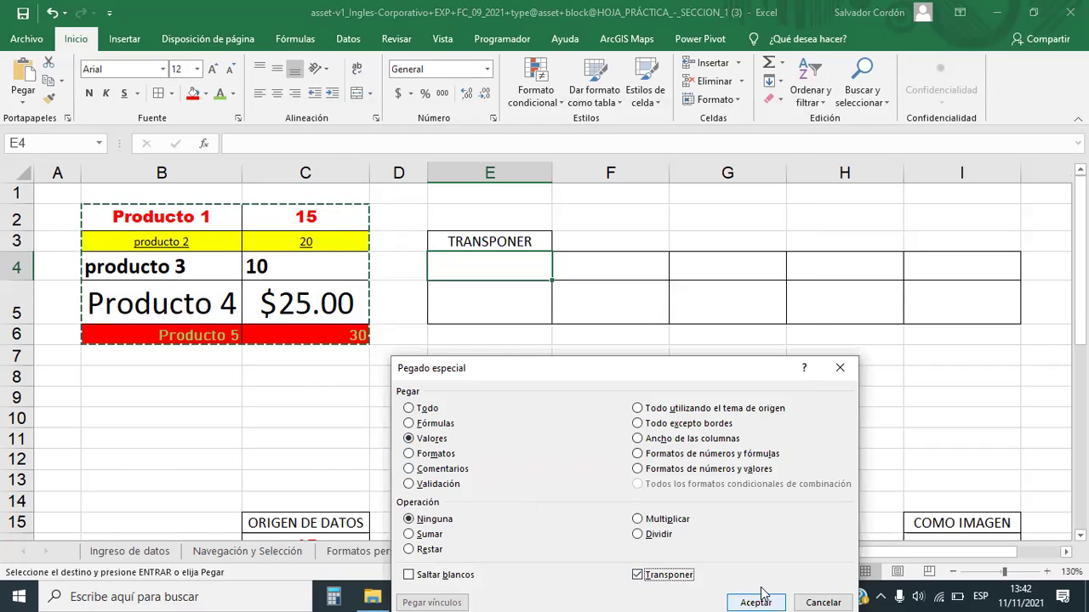
click(755, 602)
click(791, 350)
drag(534, 257, 940, 323)
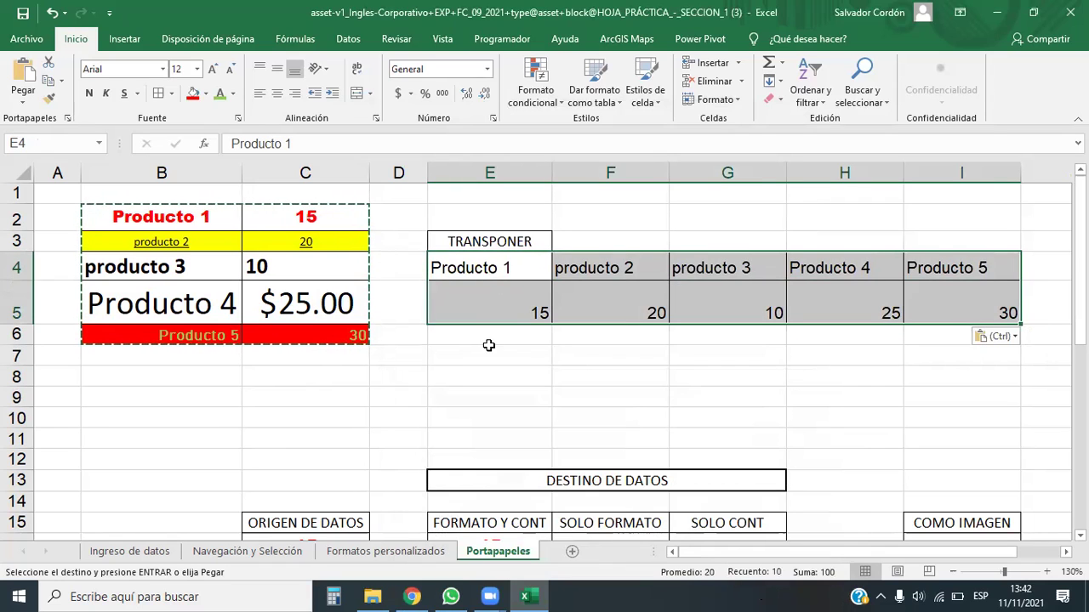
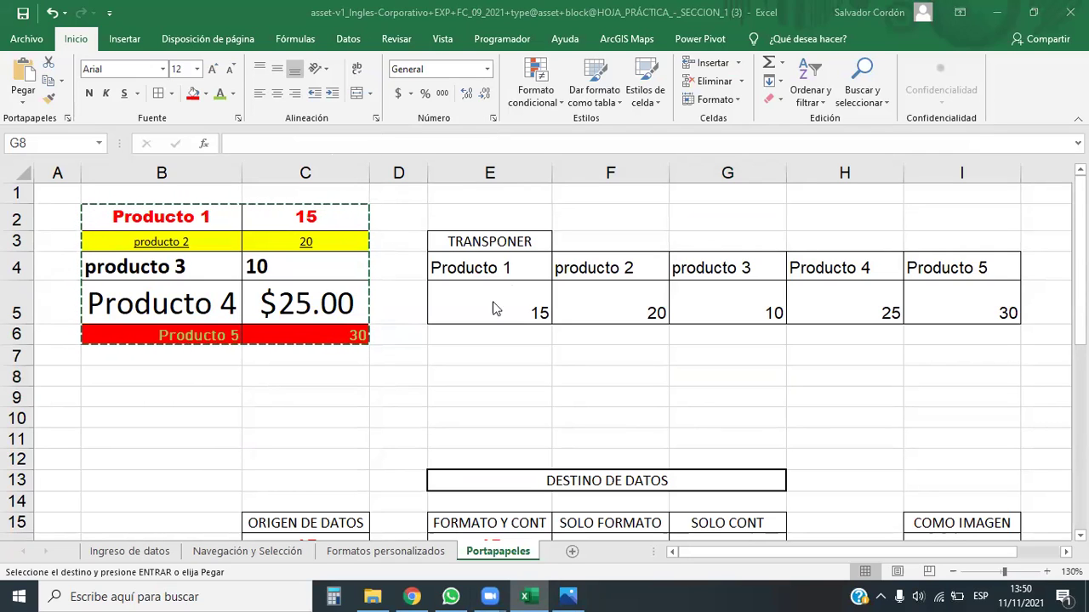
mouse_move(506, 268)
mouse_down()
mouse_move(1004, 333)
mouse_move(997, 321)
mouse_up()
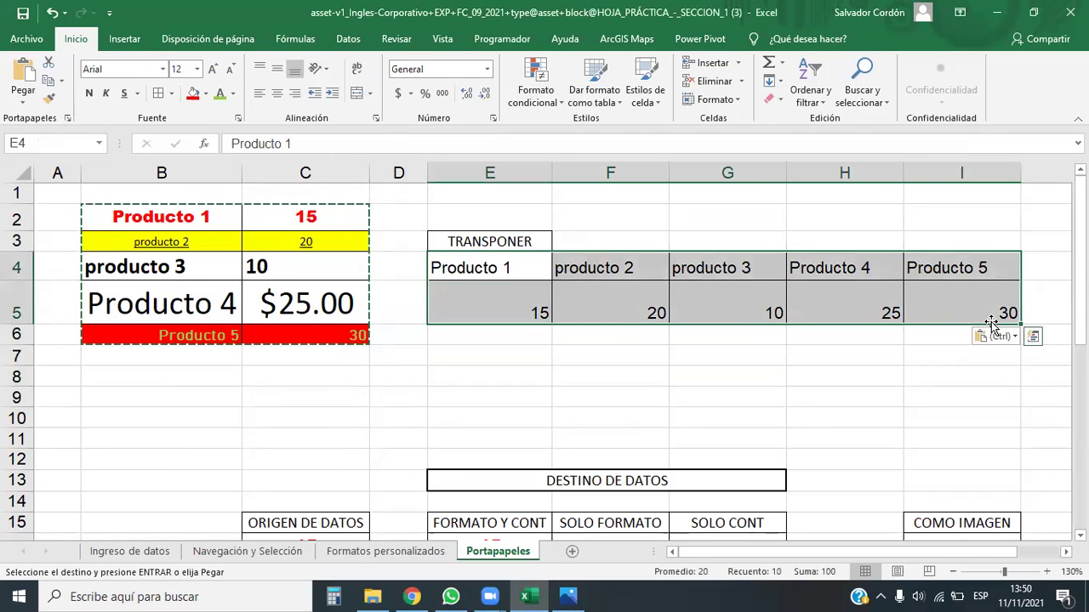
key(ctrl+c)
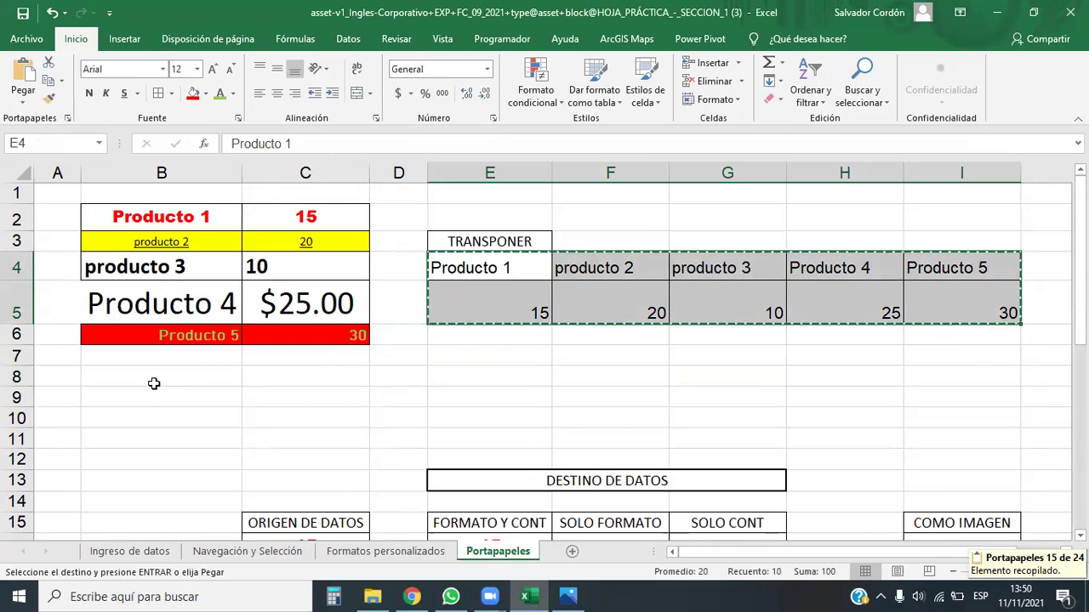
right_click(151, 380)
click(256, 231)
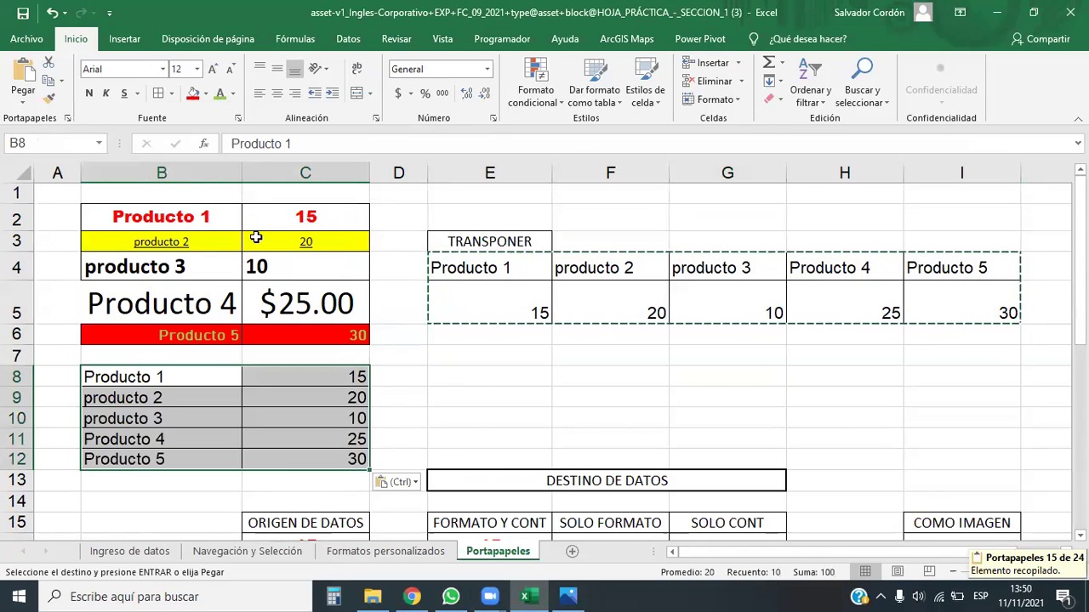
click(489, 359)
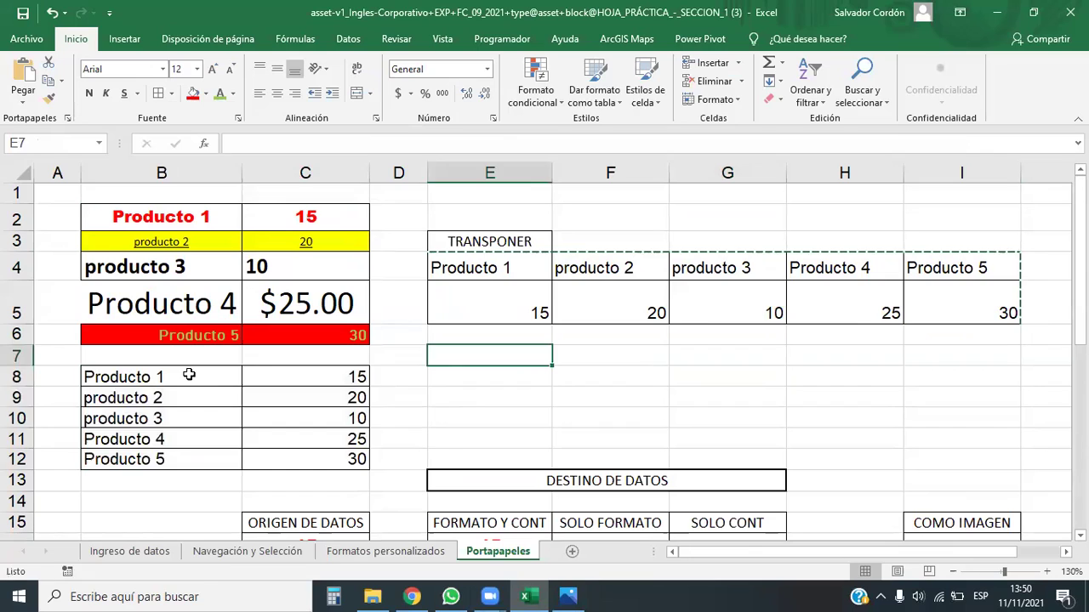
key(ctrl+z)
click(573, 358)
drag(515, 267, 962, 290)
key(Escape)
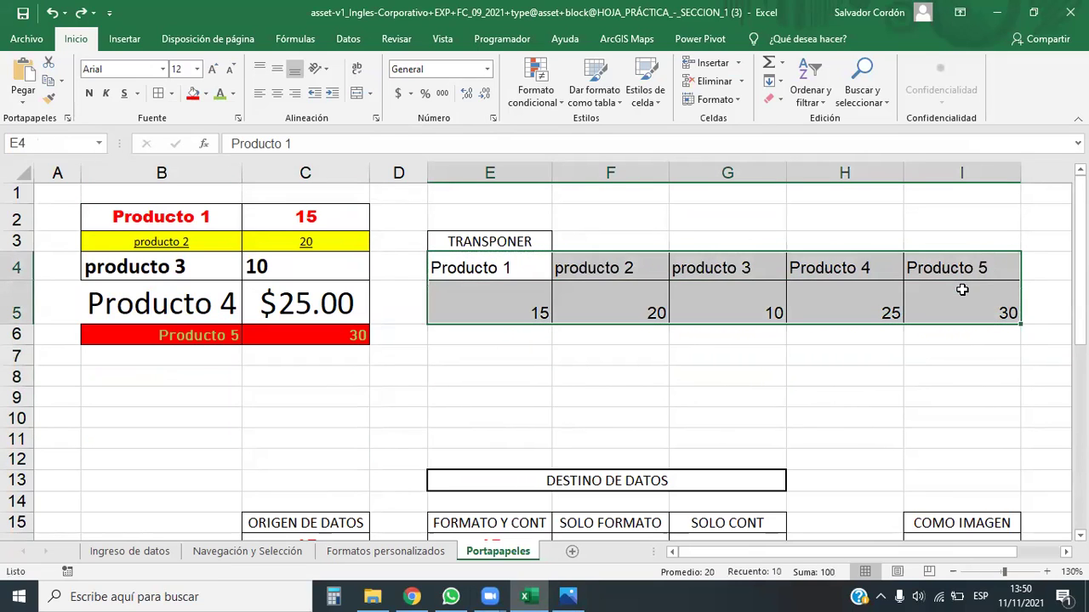
drag(508, 267, 982, 303)
drag(193, 384, 359, 458)
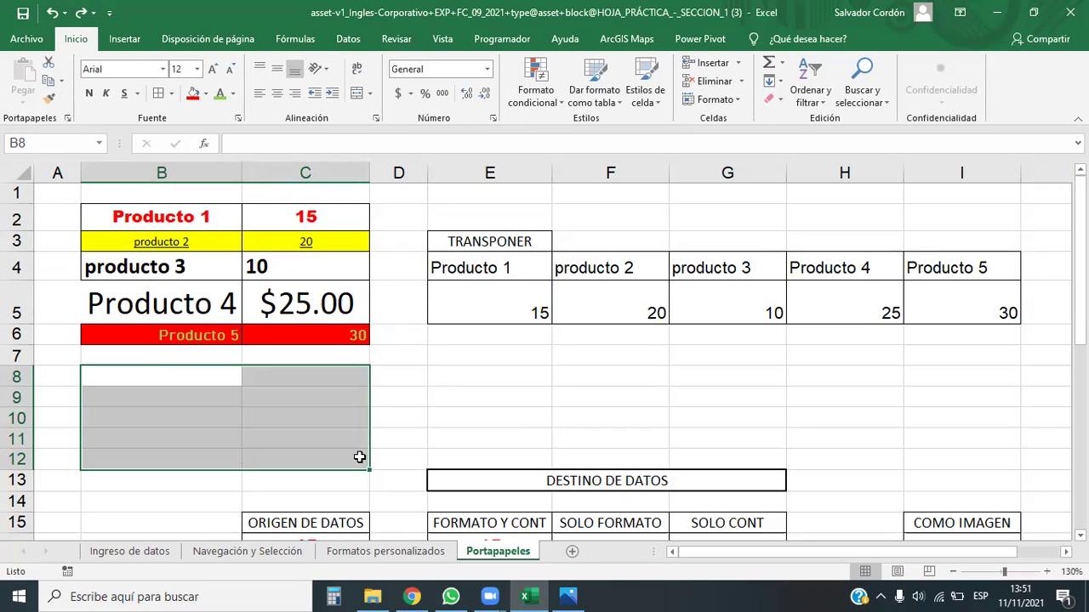
Copy the ORIGEN DE DATOS values C16:C20 and expand the Pegar paste options list
scroll(523, 368, down, 3)
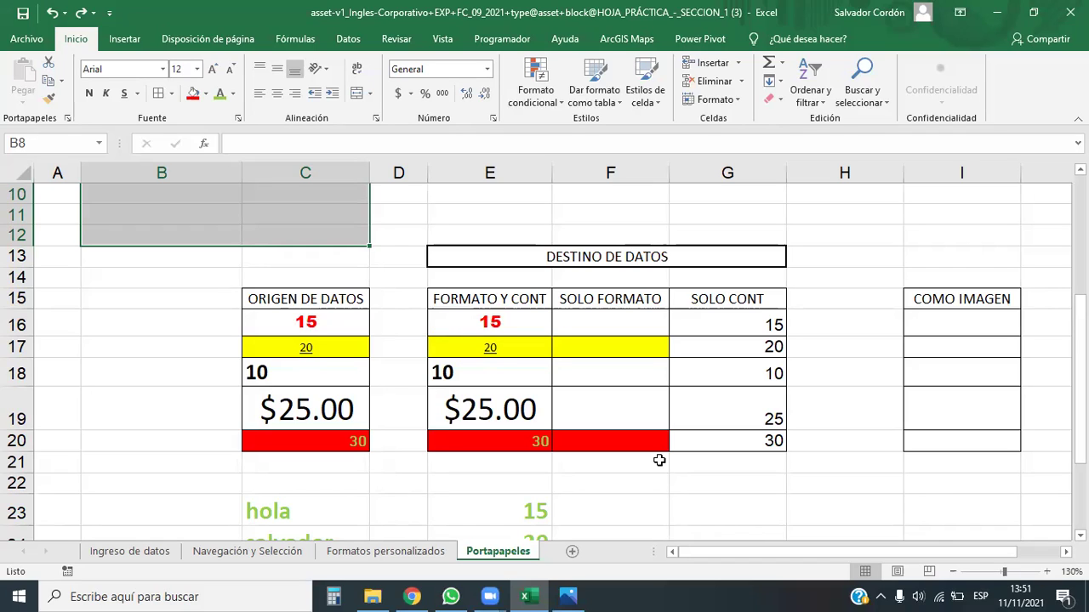
drag(305, 316, 328, 440)
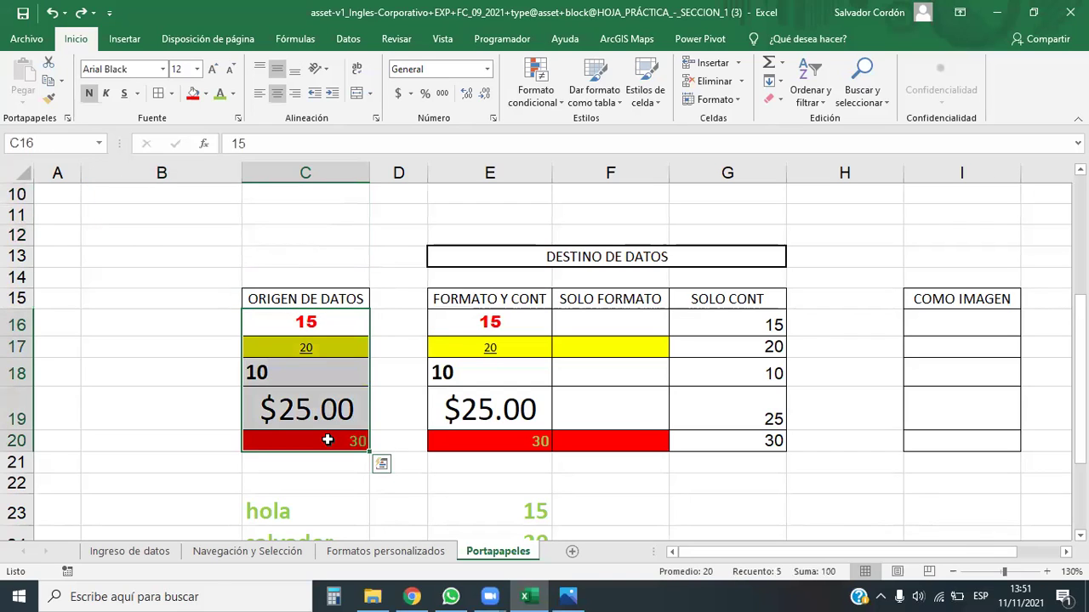
key(ctrl+c)
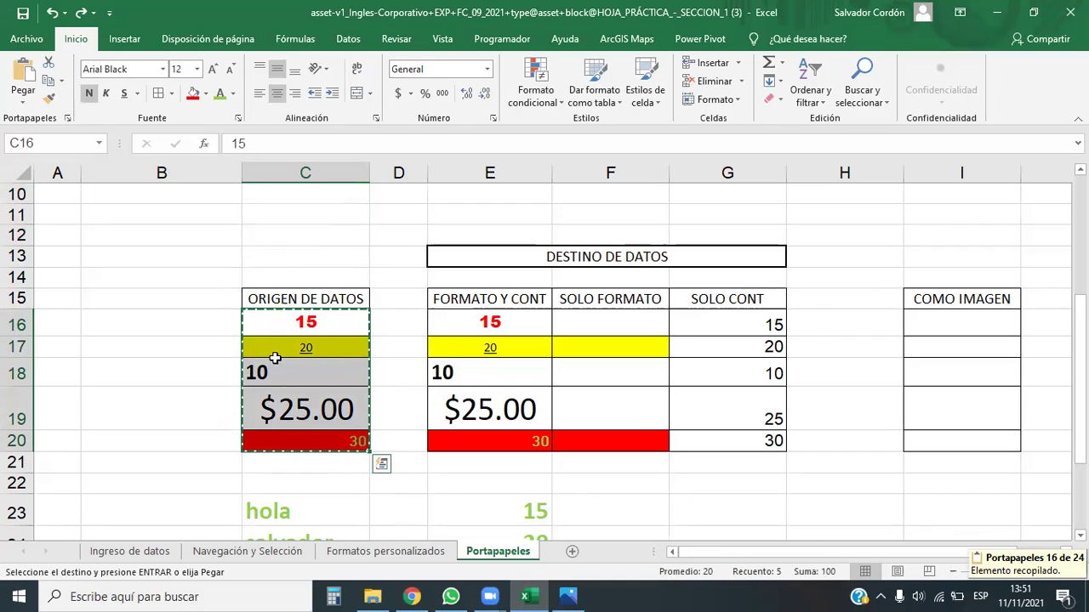
click(25, 100)
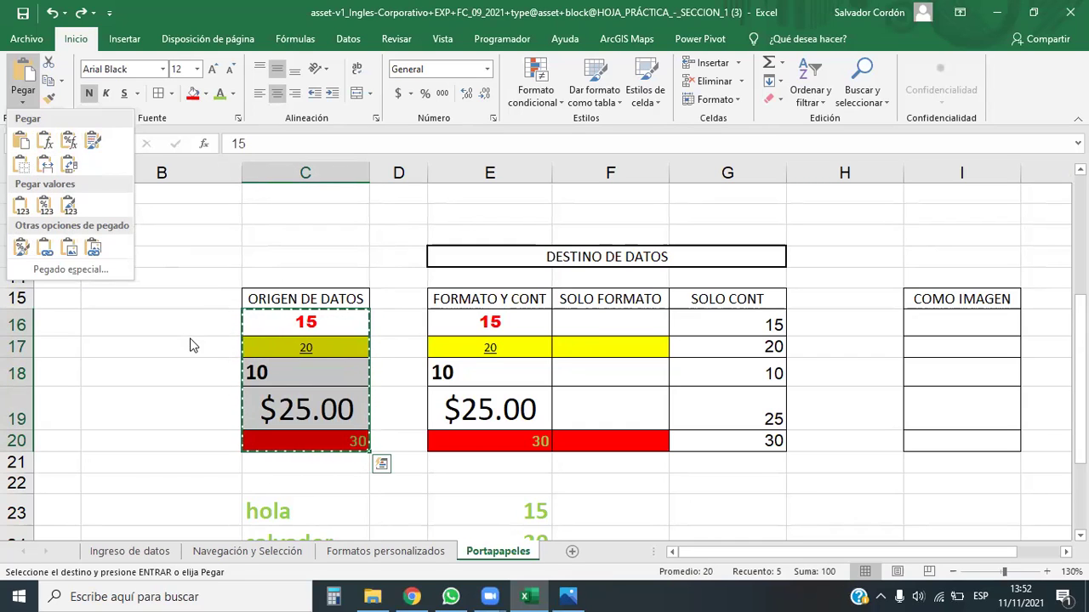
Review the source column C15:C20 and the FORMATO Y CONT values E16:E20, reopening paste options
click(347, 268)
drag(300, 253, 774, 455)
drag(307, 298, 316, 445)
drag(480, 315, 490, 446)
click(23, 100)
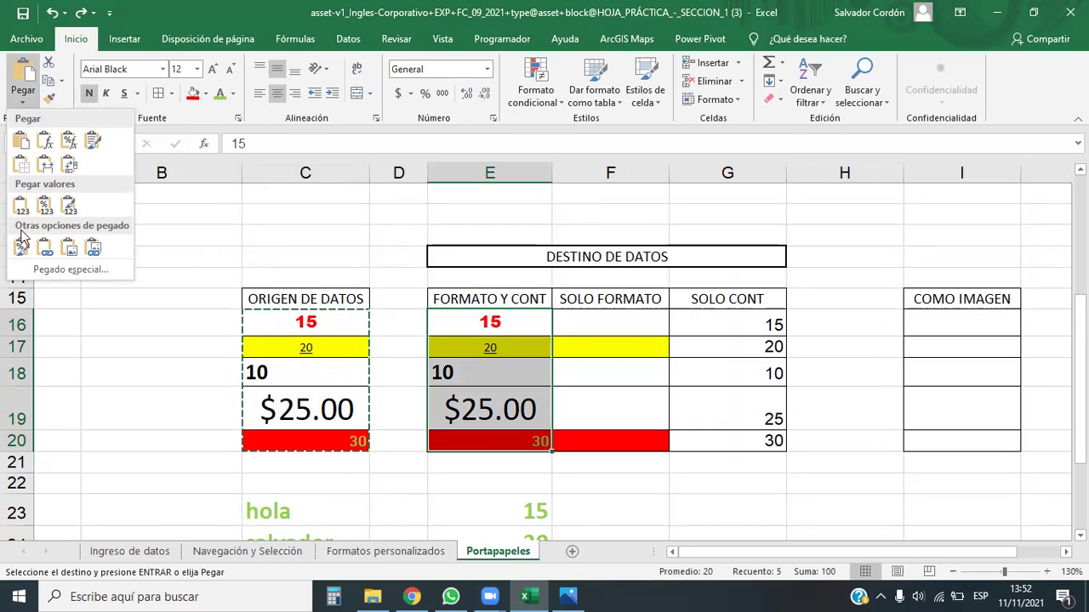
Close the paste options, cancel the pending copy, and select the SOLO CONT values G16:G20
click(590, 372)
click(556, 398)
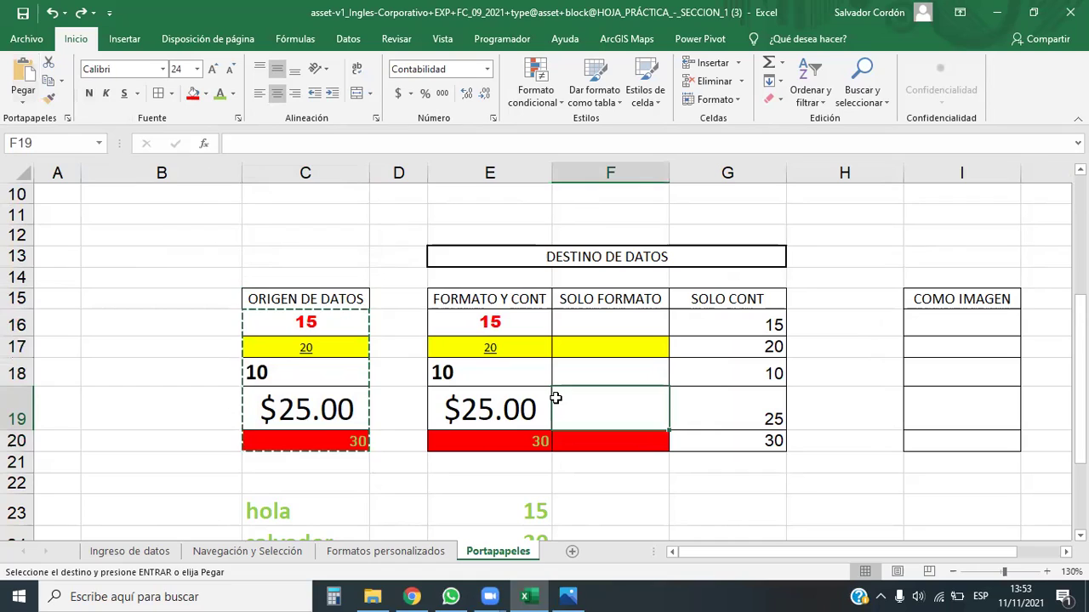
key(Escape)
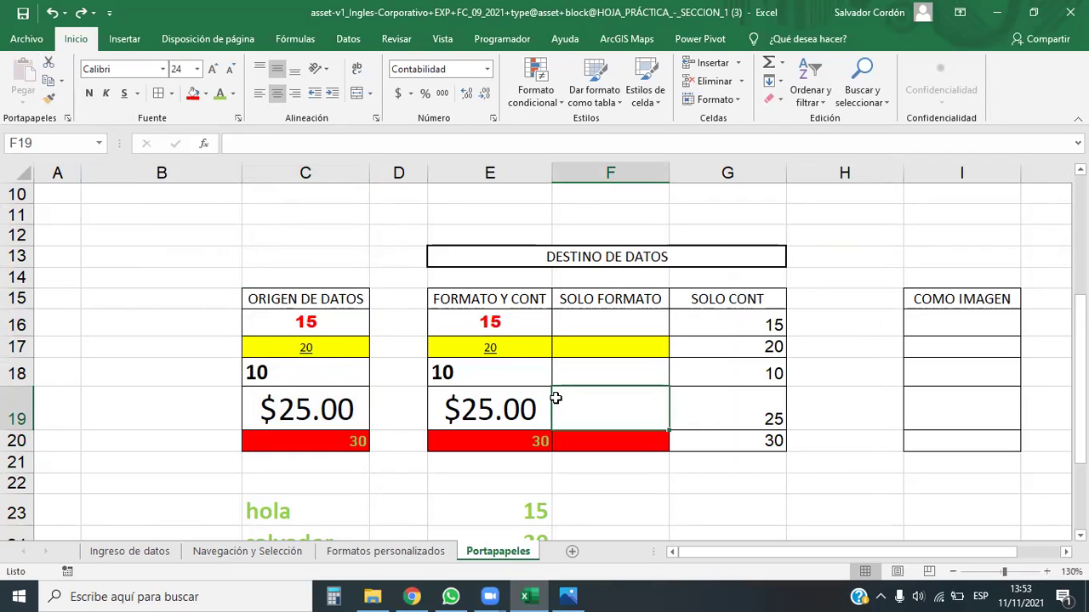
drag(765, 318, 751, 453)
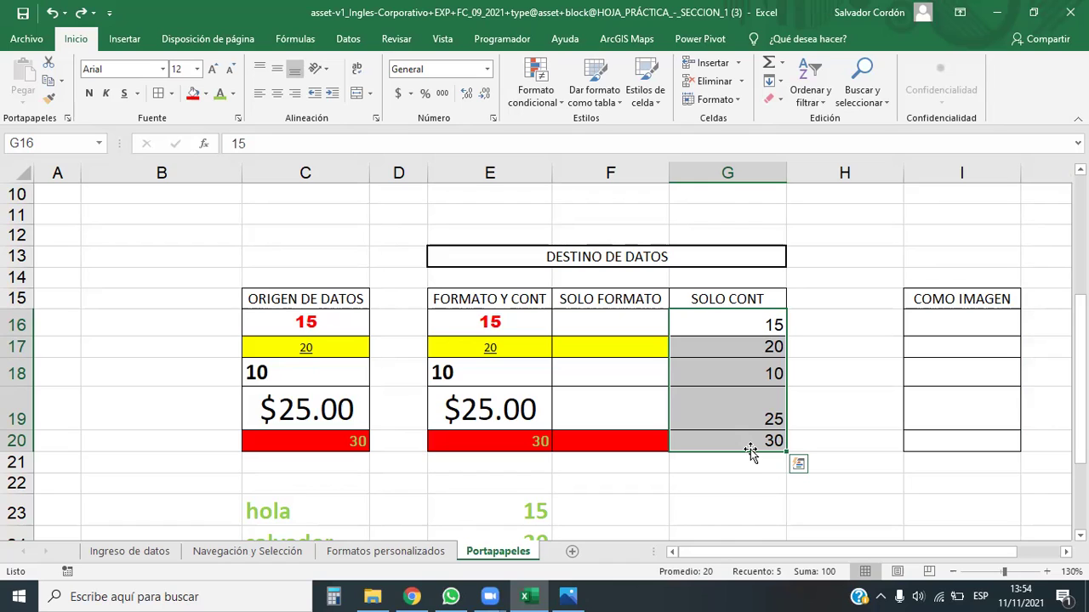
Copy the ORIGEN DE DATOS values C16:C20 and bring columns up to M into view
drag(992, 325, 975, 443)
drag(316, 322, 323, 441)
key(ctrl+c)
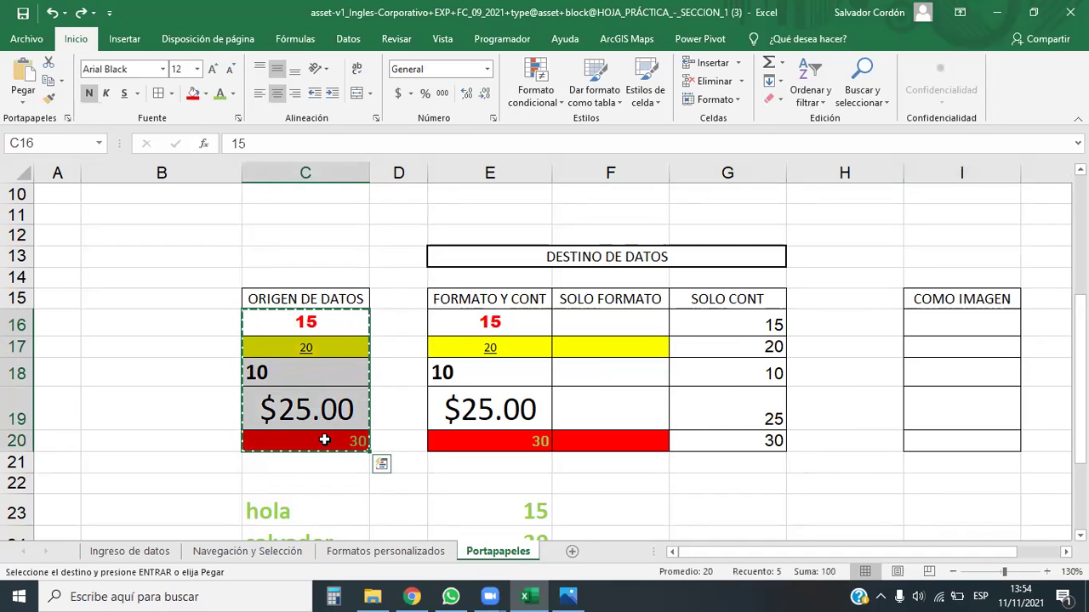
drag(763, 551, 953, 560)
click(967, 525)
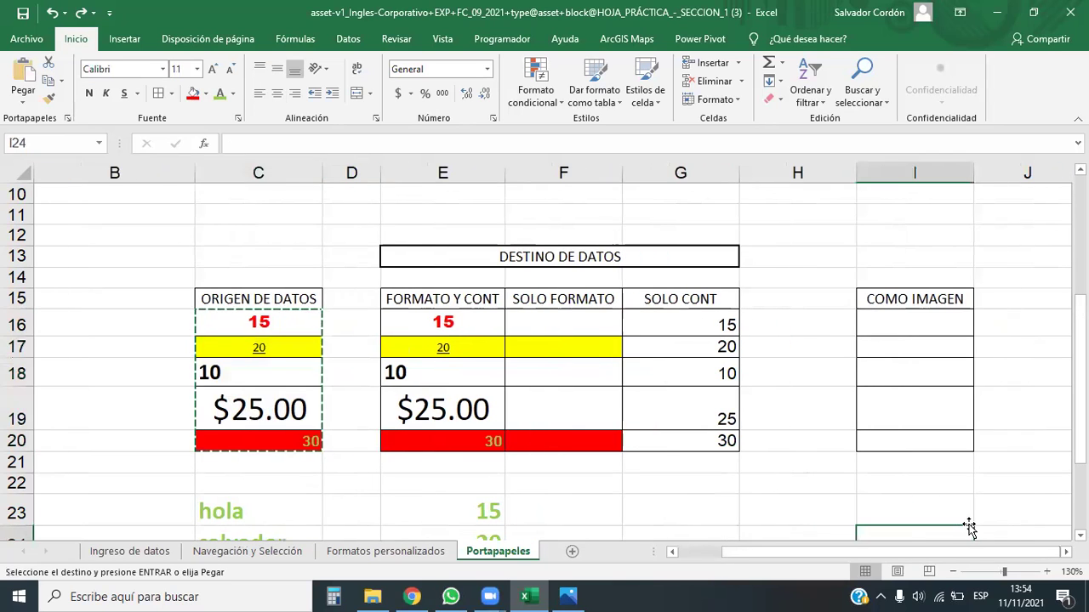
key(Right)
key(Right)
key(Right)
key(Right)
scroll(862, 482, down, 1)
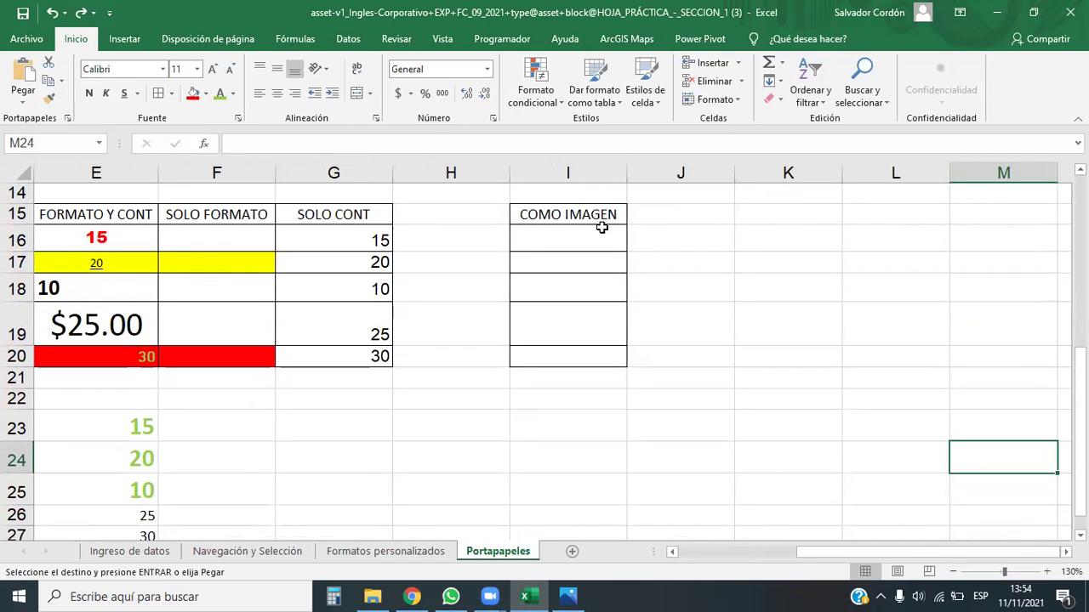
Paste the copied cells at I16 as a picture (Pegado especial > Imagen)
right_click(551, 231)
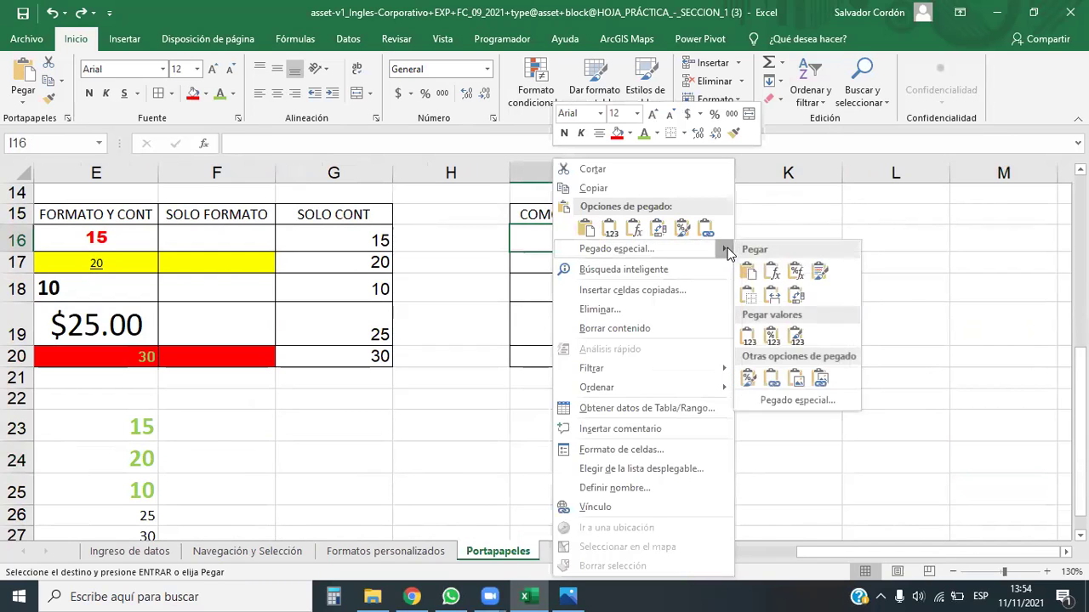
mouse_move(728, 249)
click(795, 379)
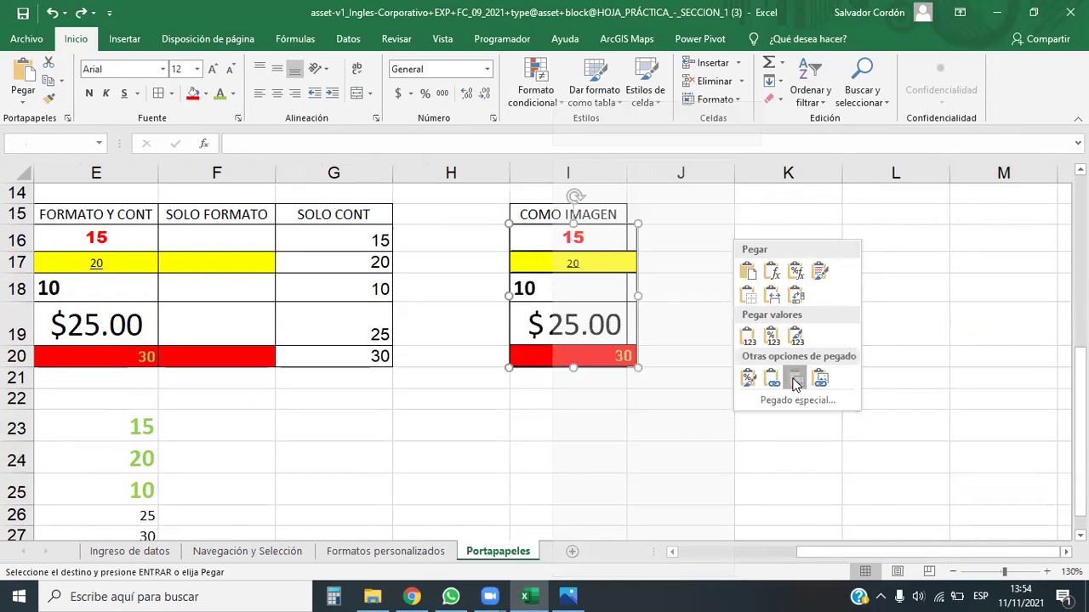
click(795, 380)
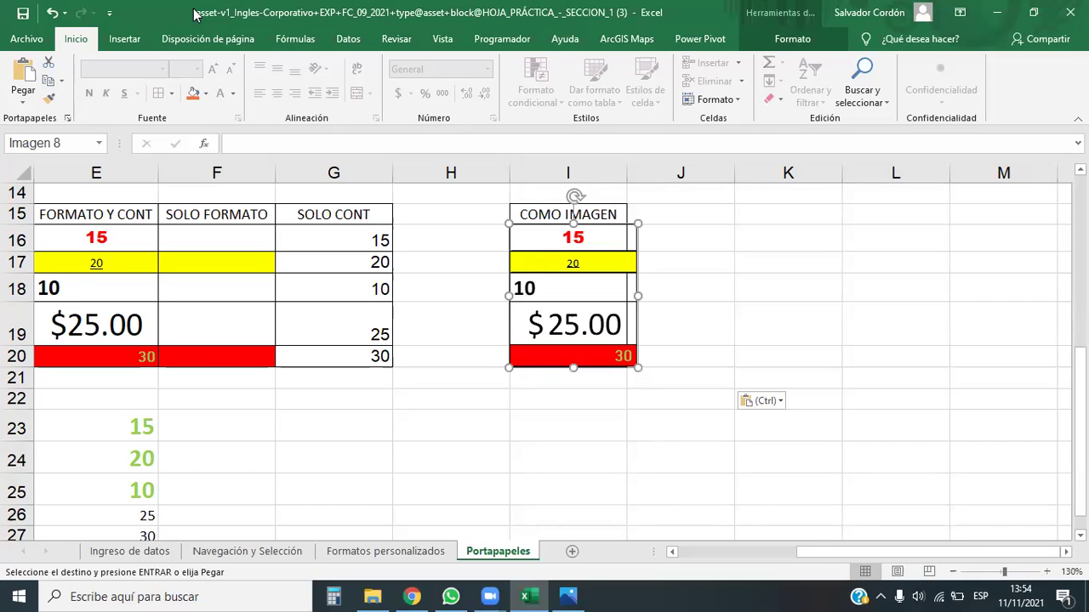
Drag the picture into column K beside the COMO IMAGEN table and open Windows search
drag(531, 252, 829, 314)
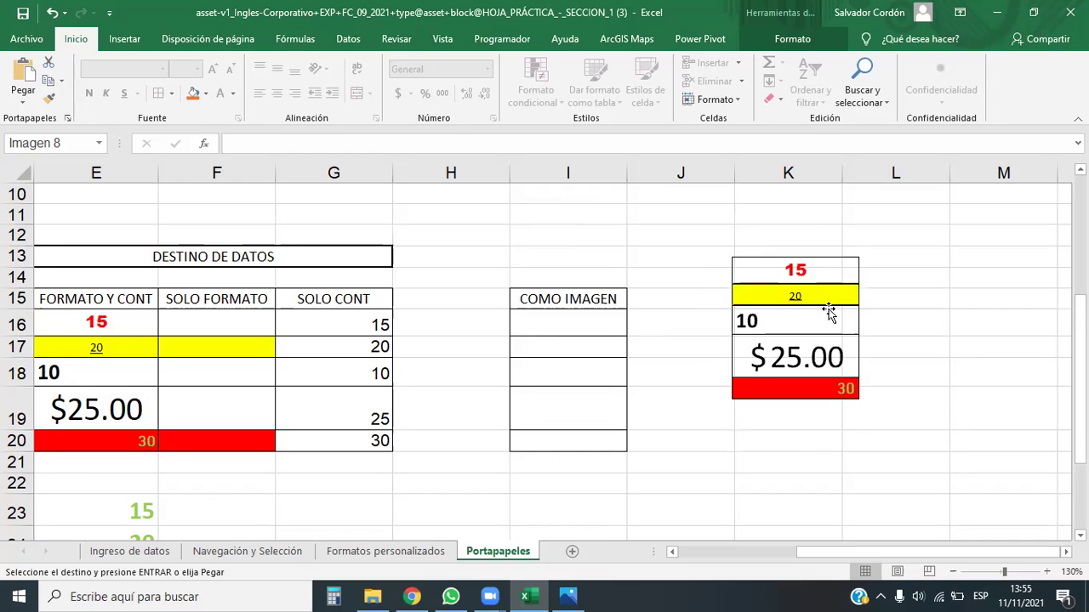
drag(804, 552, 680, 552)
click(168, 590)
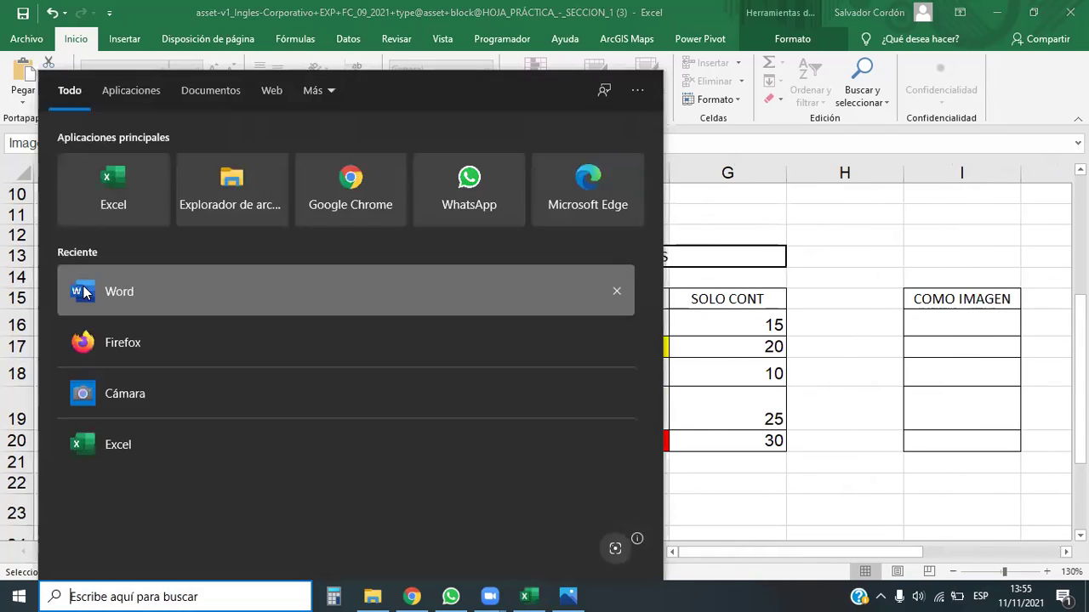
Launch Word and start a new blank document, Documento1
click(126, 298)
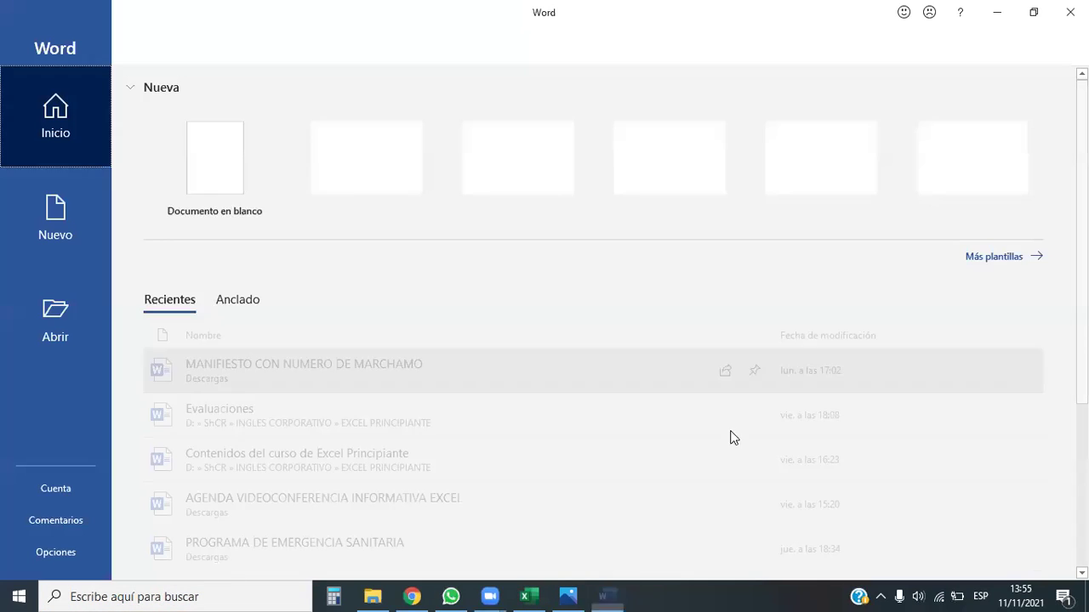
click(206, 154)
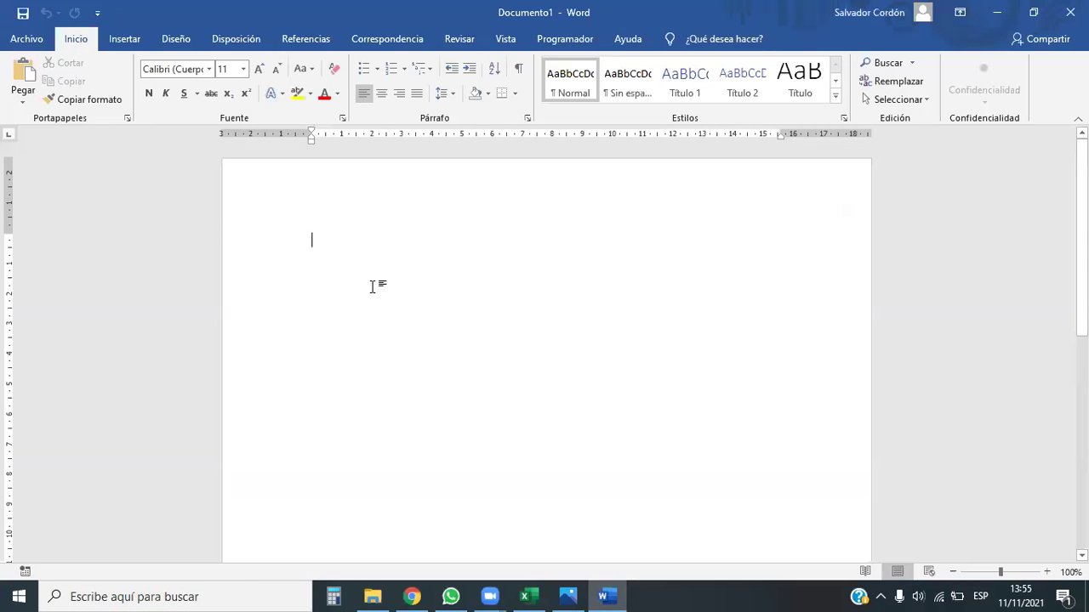
key(alt+Tab)
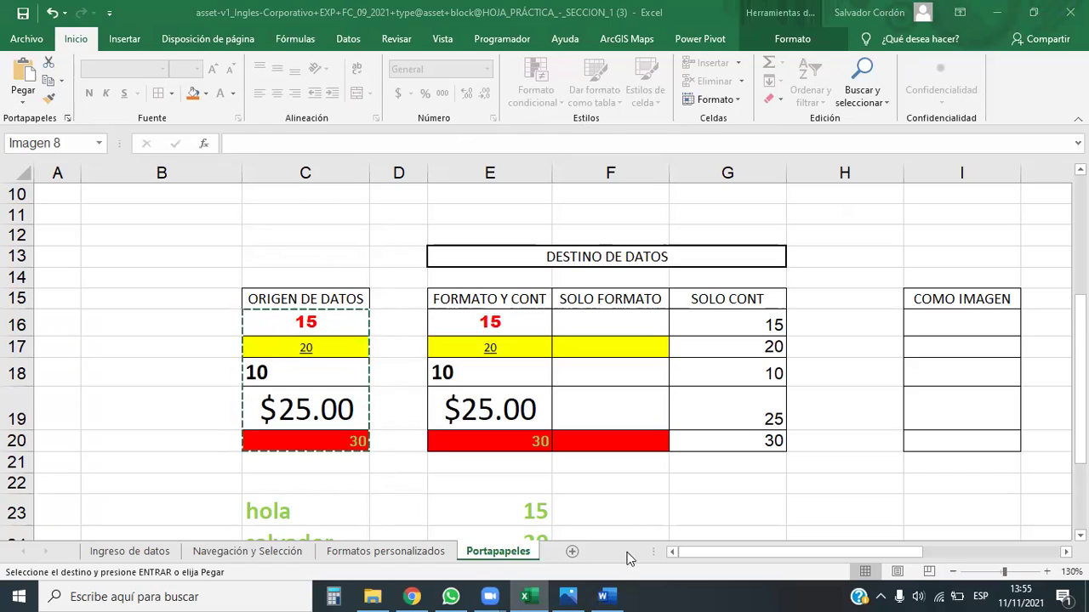
click(603, 596)
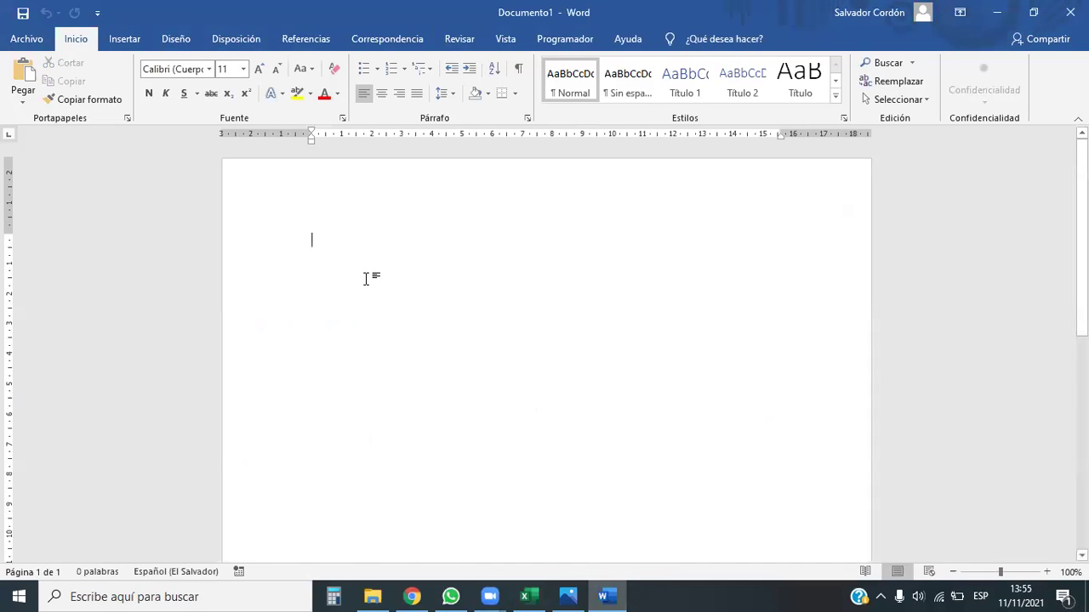
Select the ORIGEN DE DATOS values C16:C20 in Excel, then return to Word
key(alt+Tab)
drag(306, 323, 332, 442)
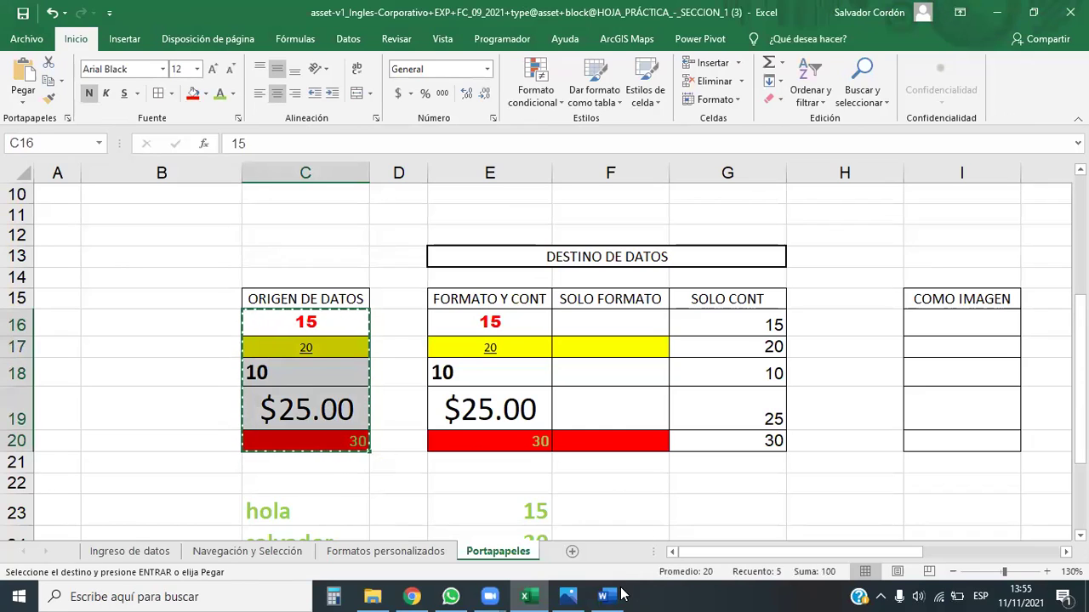
click(618, 593)
Paste the copied Excel cells into Word as a table and move through its cells
right_click(347, 236)
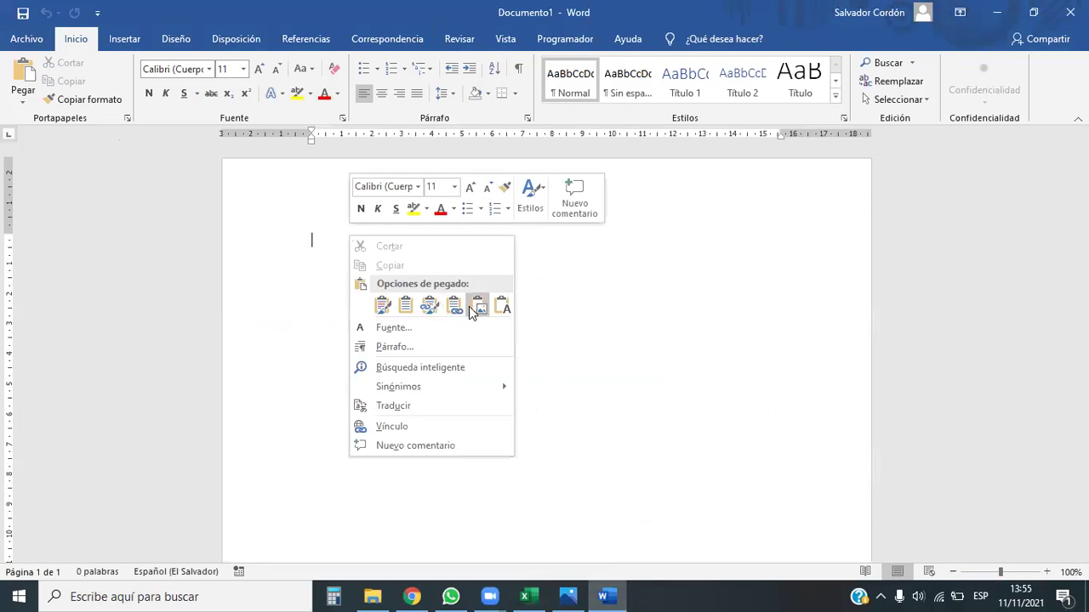
key(Escape)
key(ctrl+v)
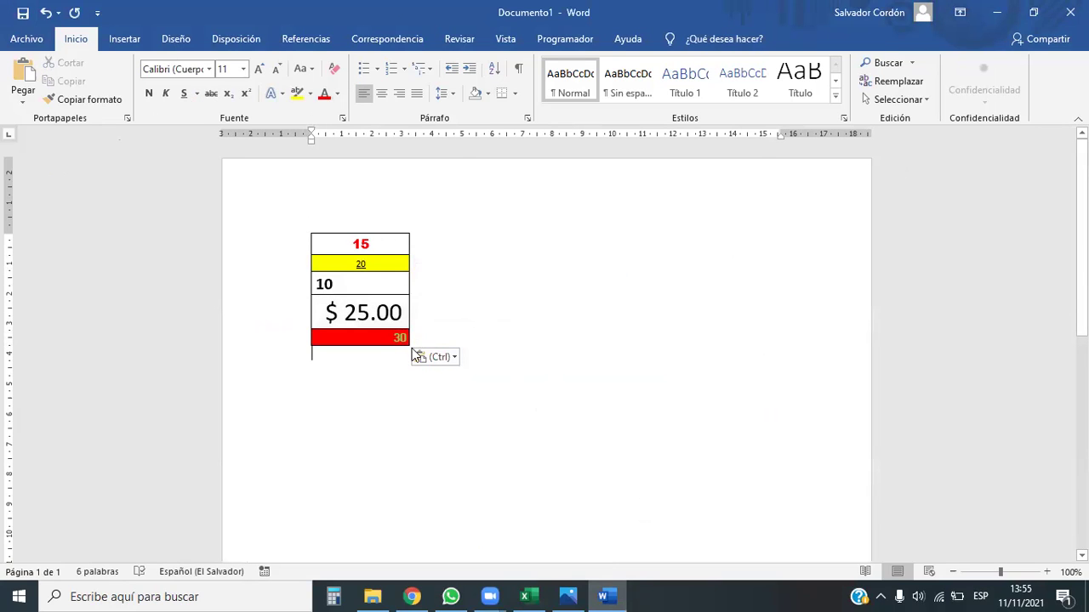
click(384, 279)
click(376, 240)
click(385, 280)
click(388, 264)
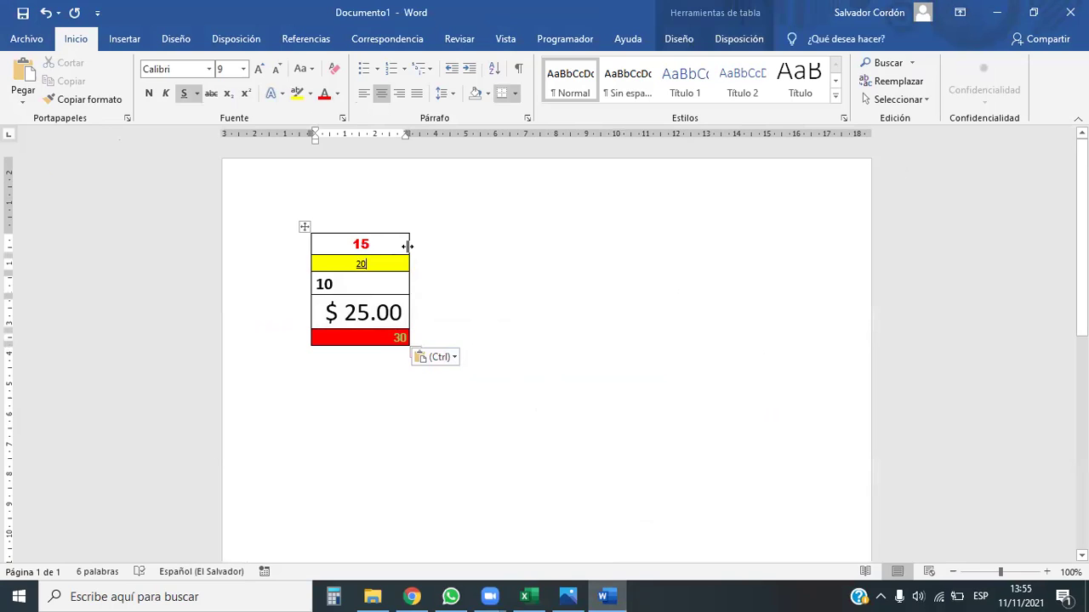
click(406, 302)
click(377, 282)
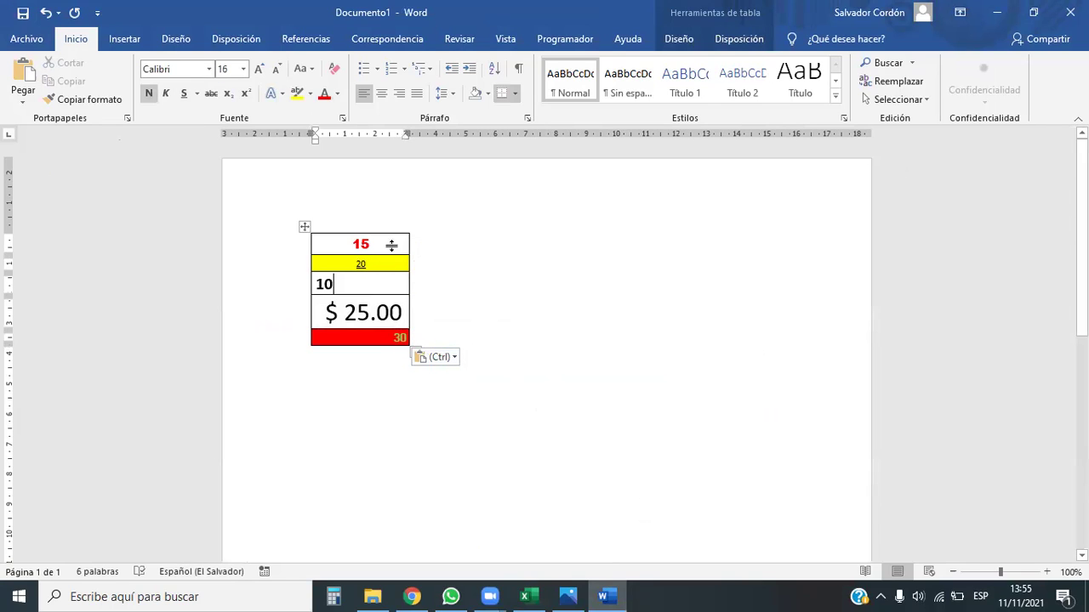
click(332, 236)
click(302, 247)
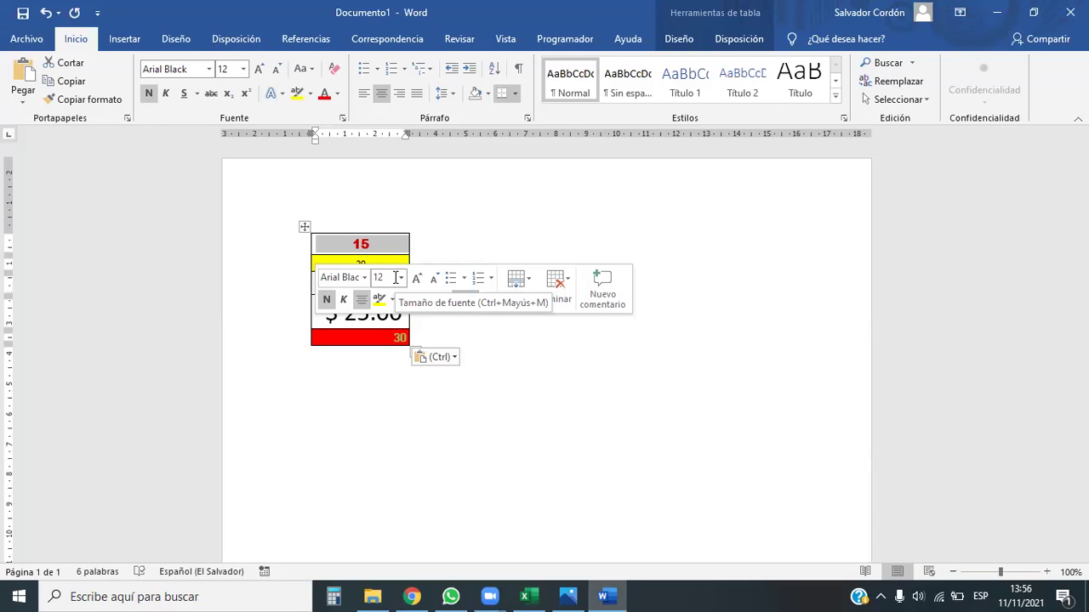
Enlarge, widen and reshape the pasted table, then shift it to the right
click(445, 394)
click(417, 340)
drag(415, 352, 516, 449)
drag(594, 452, 668, 444)
click(517, 226)
click(481, 251)
drag(674, 452, 569, 400)
drag(346, 246, 508, 247)
click(508, 248)
double_click(439, 249)
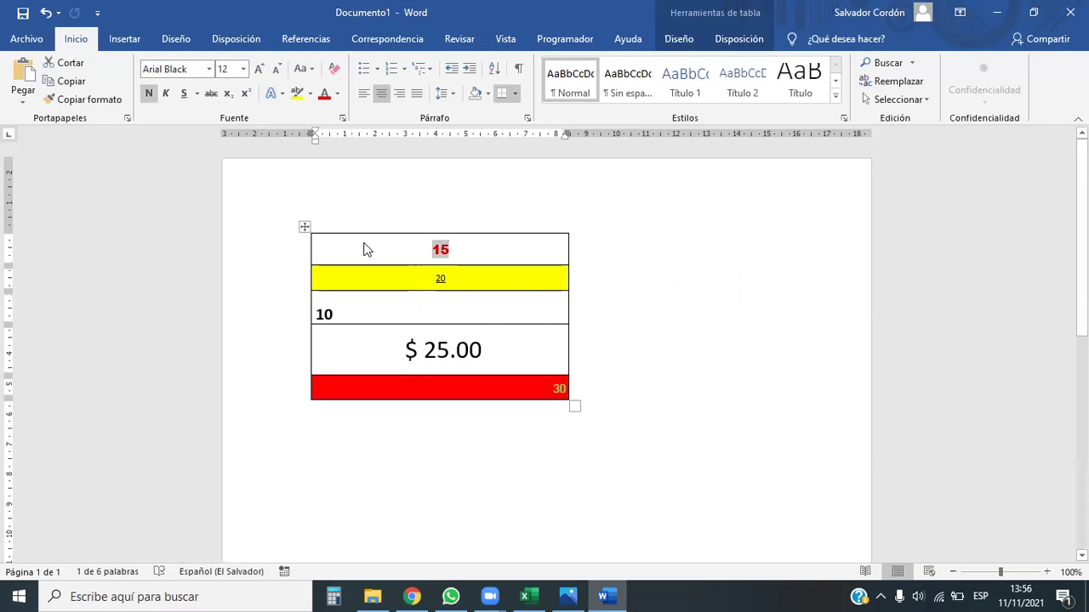
drag(305, 226, 352, 227)
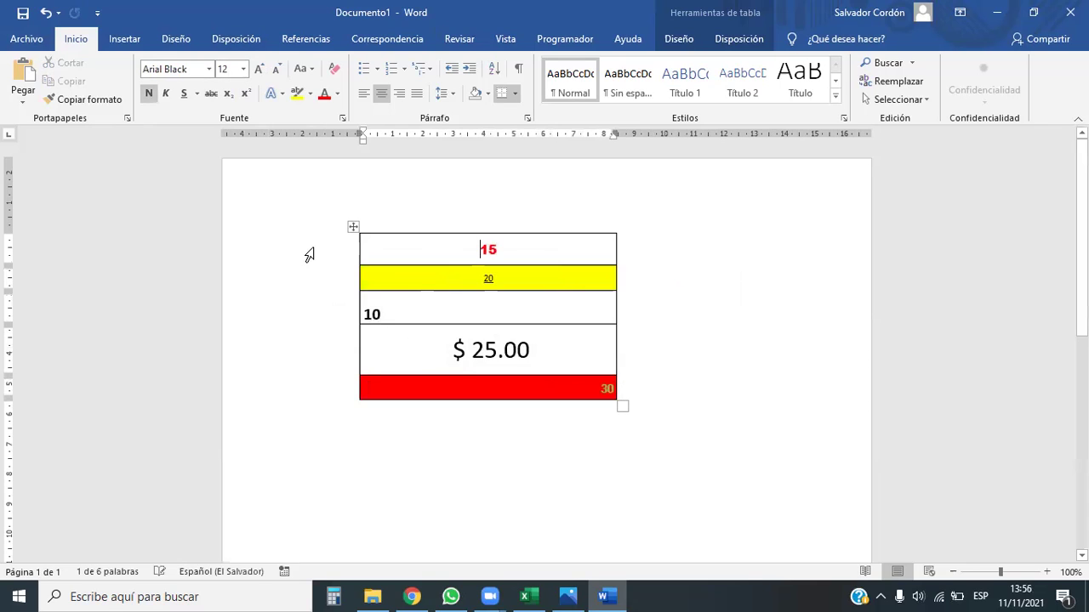
click(354, 227)
Undo the table changes until the page is empty, then copy C16:C20 in Excel again
key(ctrl+z)
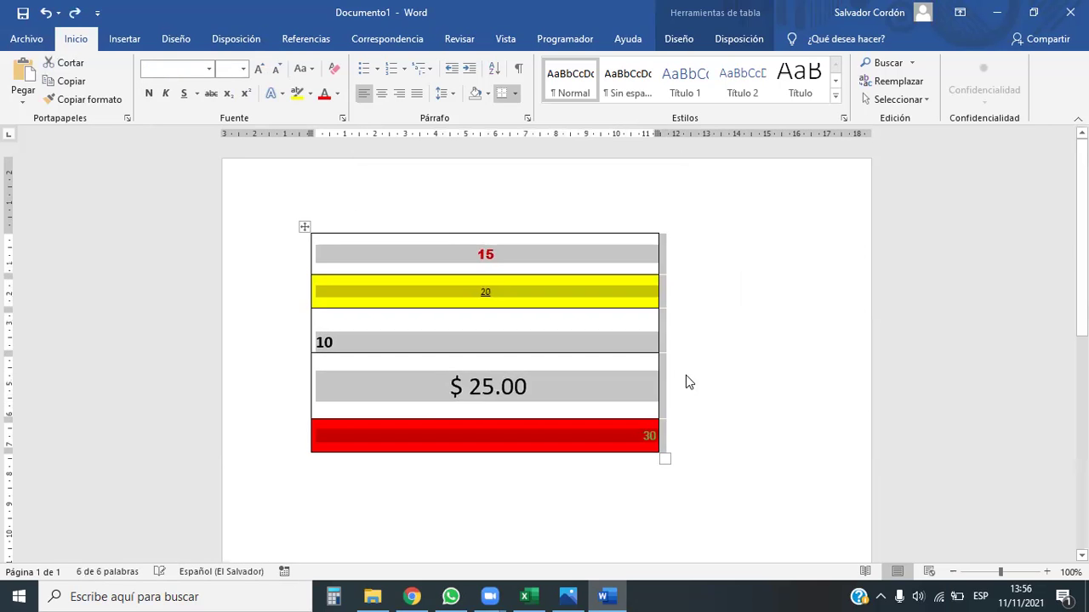
key(ctrl+z)
key(ctrl+z)
key(ctrl+z)
key(alt+Tab)
click(408, 308)
drag(333, 312, 340, 440)
key(ctrl+c)
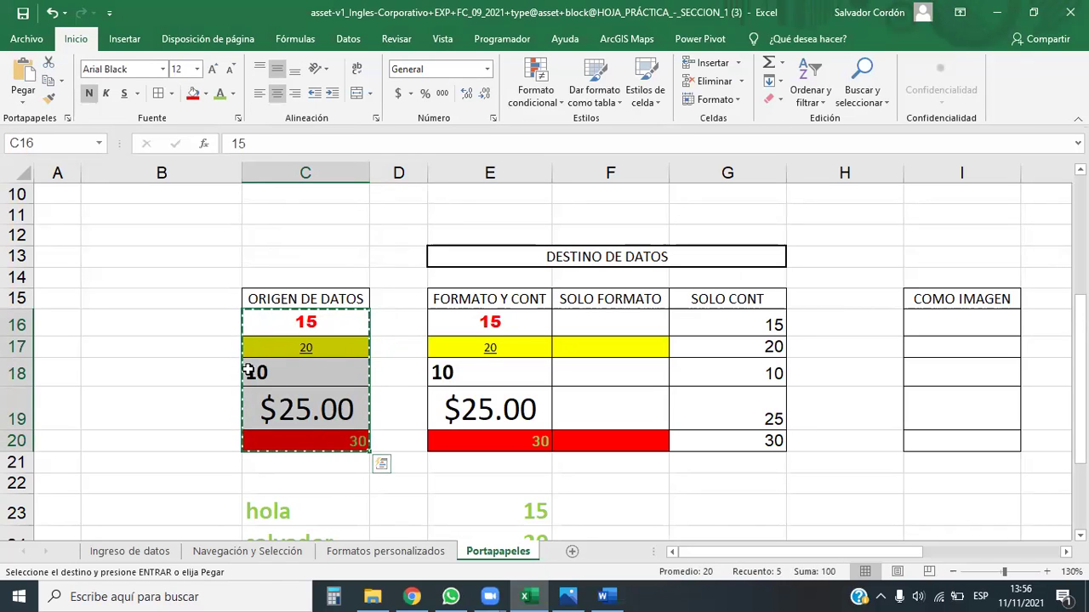
Paste C16:C20 at I16 as a picture and nudge it left to fit the COMO IMAGEN column
click(933, 320)
right_click(933, 320)
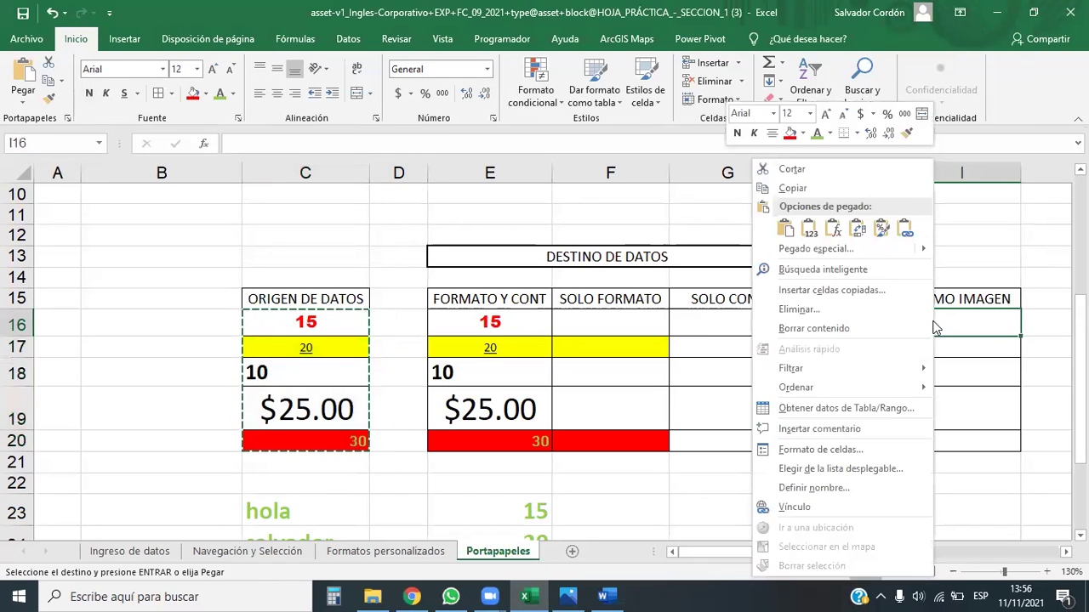
mouse_move(921, 259)
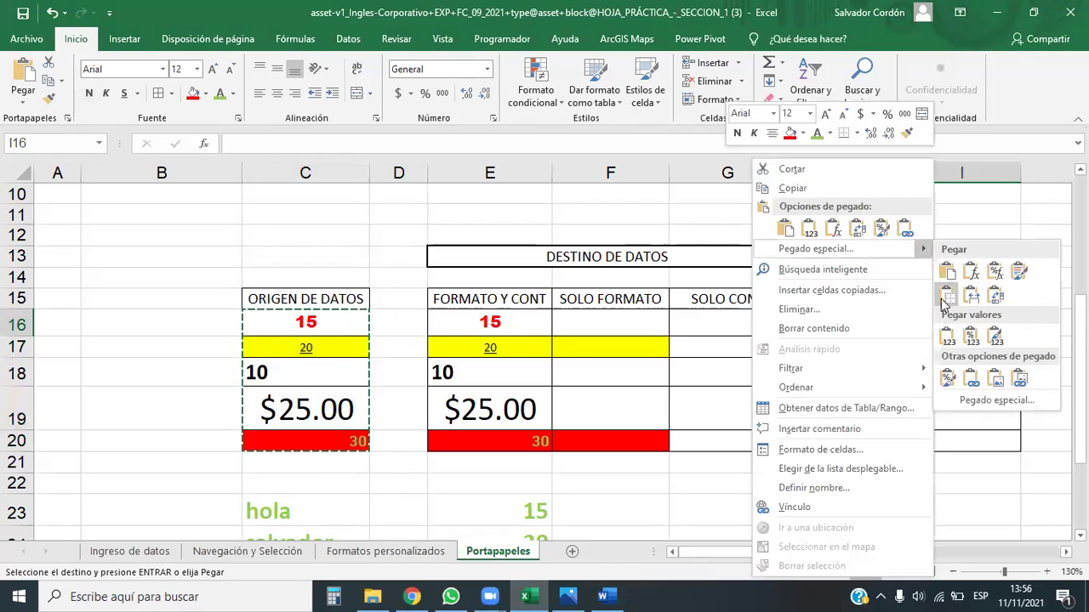
click(995, 378)
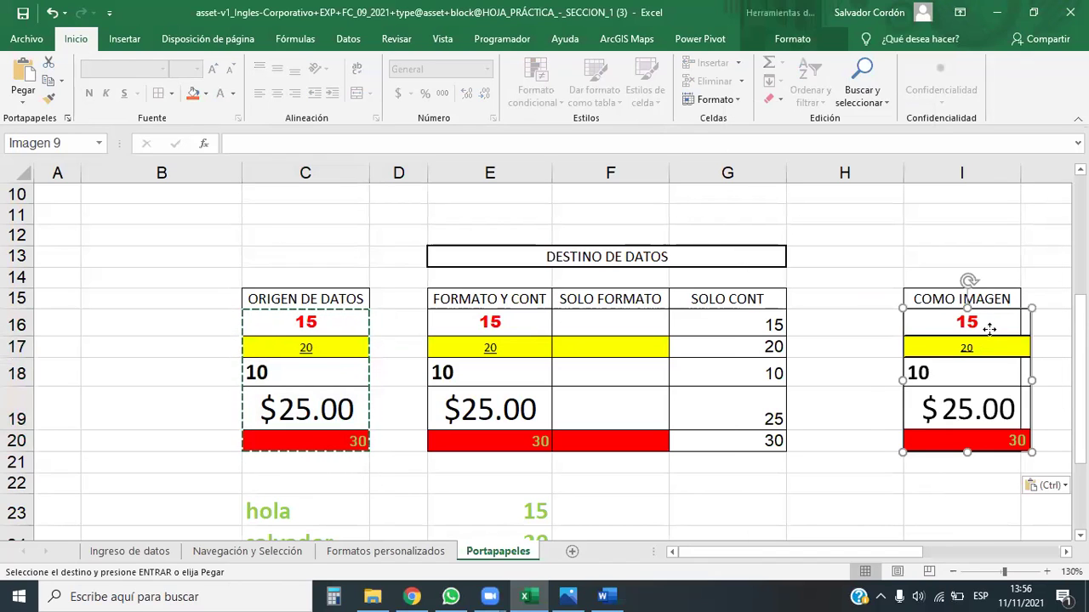
drag(991, 337, 966, 336)
key(Escape)
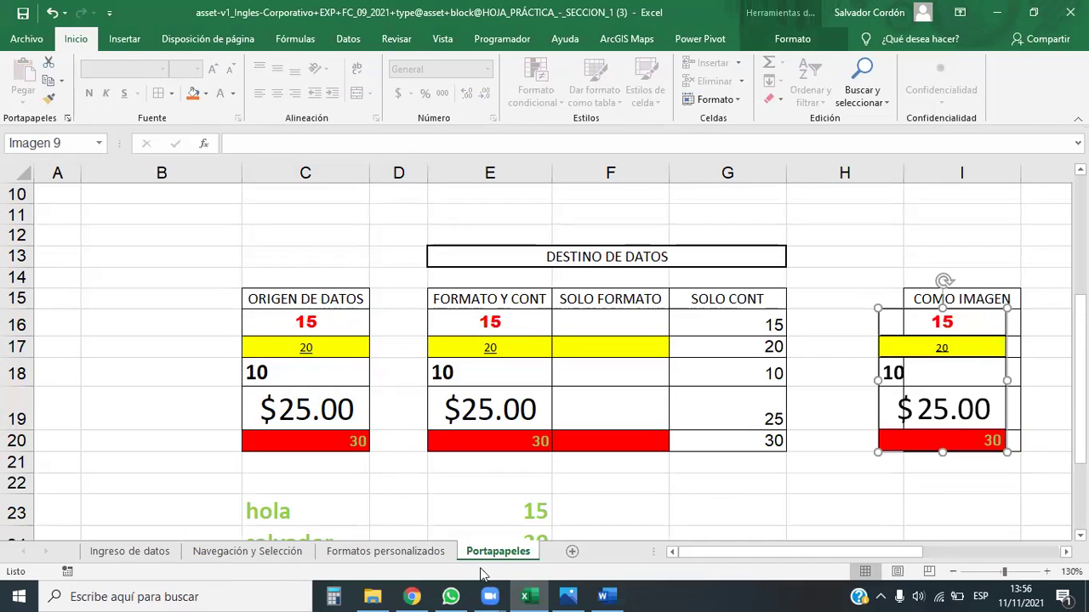
Copy the COMO IMAGEN picture in Excel and paste it into Word's Documento1
click(604, 596)
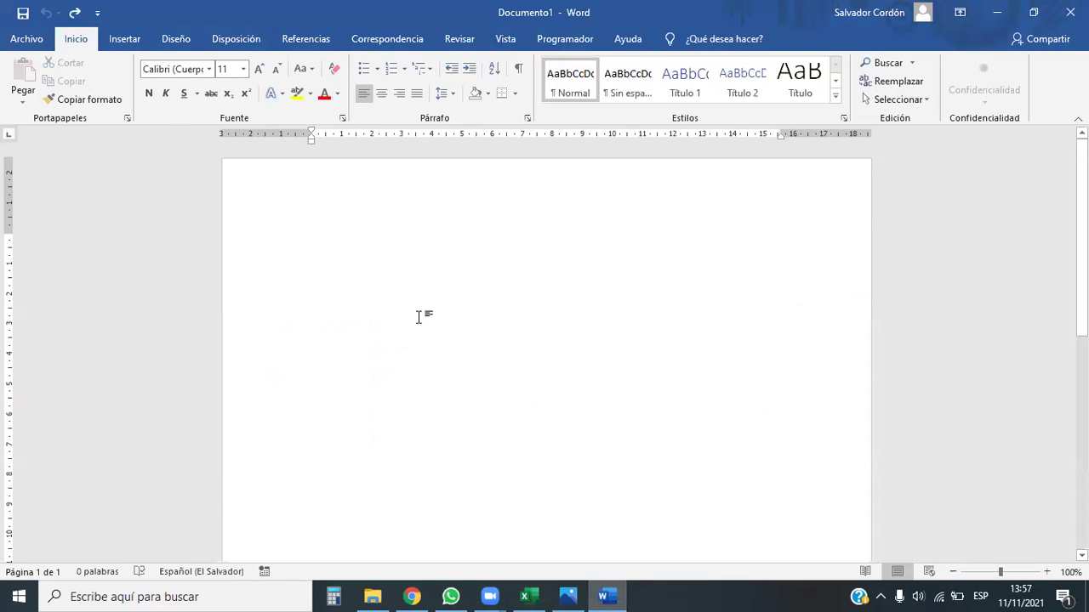
key(alt+Tab)
drag(863, 347, 951, 357)
key(ctrl+c)
key(alt+Tab)
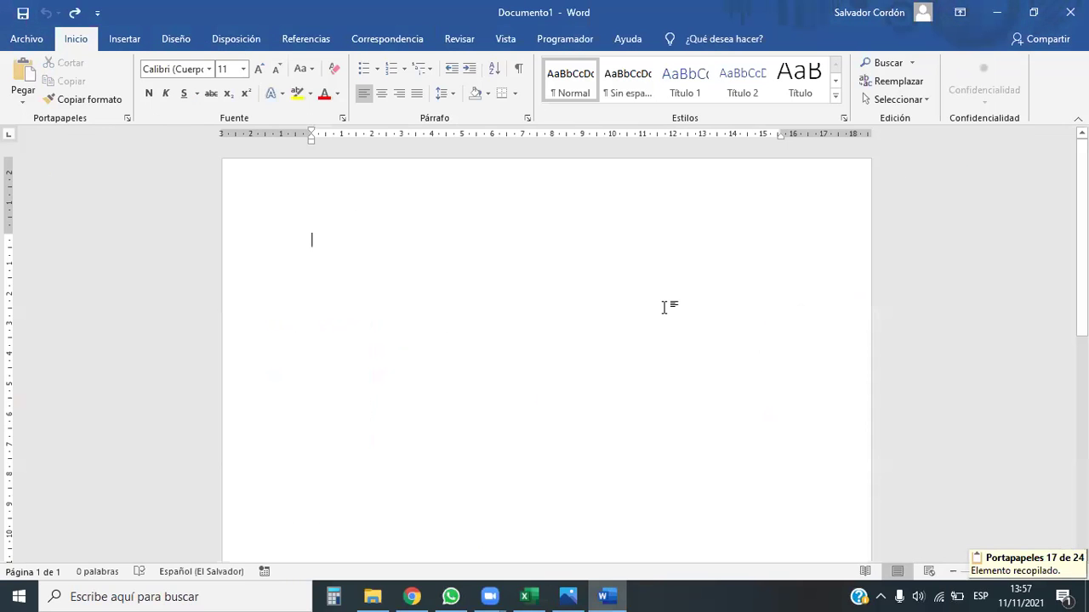
key(ctrl+v)
Enlarge the pasted picture on the Word page
click(401, 286)
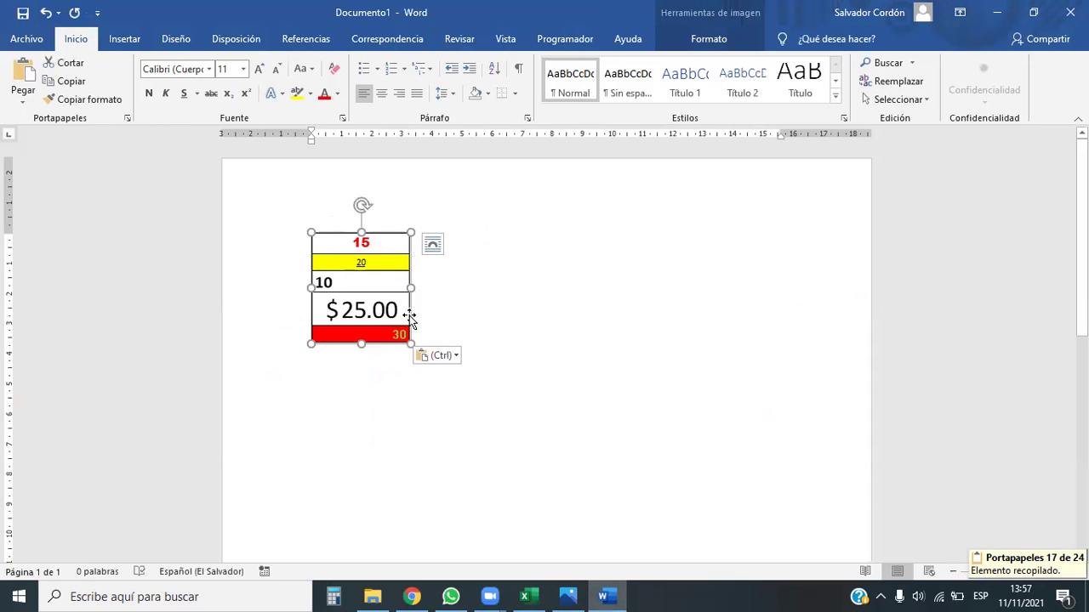
drag(411, 343, 600, 555)
scroll(612, 542, down, 3)
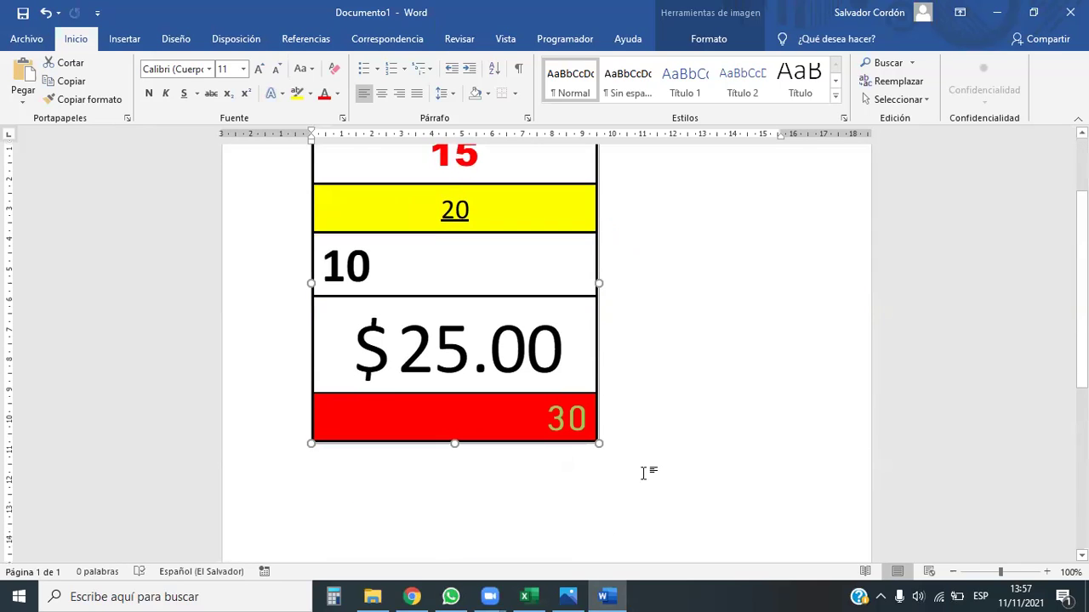
click(600, 440)
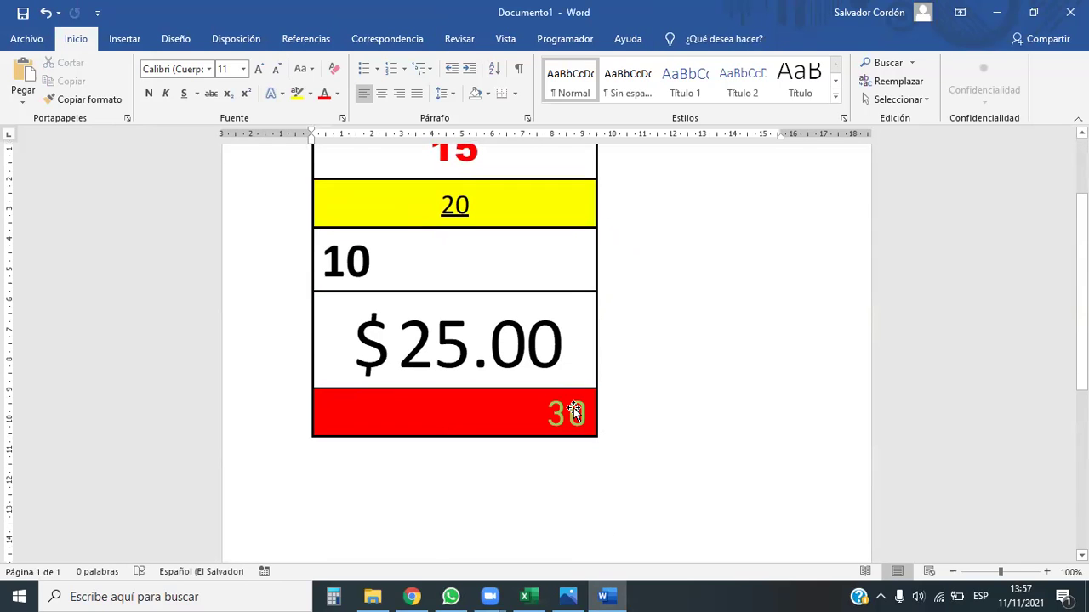
click(574, 412)
drag(598, 437, 480, 298)
scroll(566, 332, up, 3)
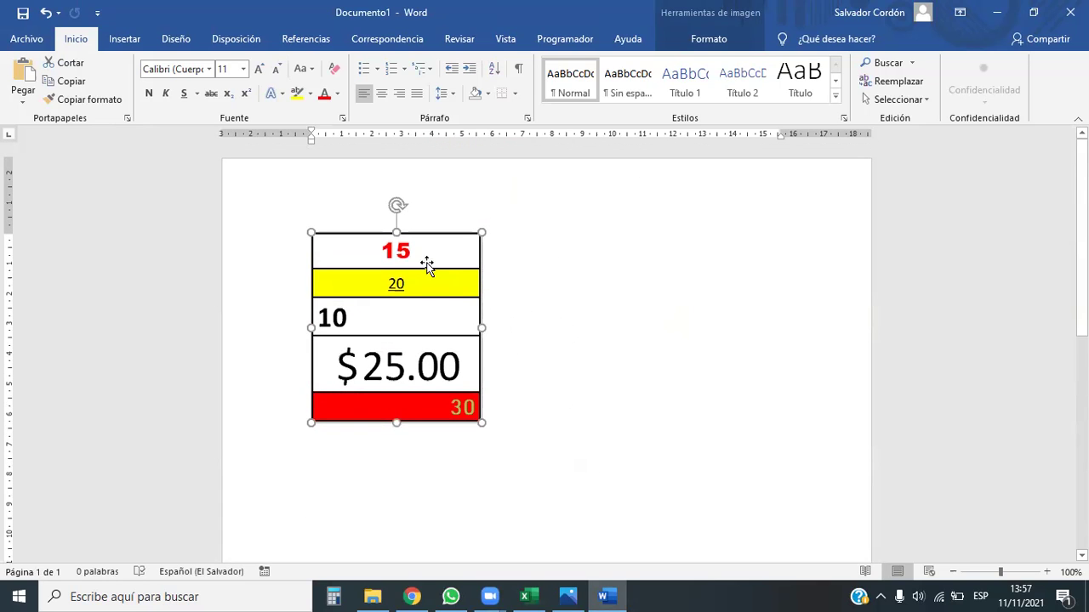
Rotate the picture, undo its horizontal mirroring, and show its text-wrapping options
mouse_move(397, 205)
mouse_down()
mouse_move(433, 218)
mouse_move(547, 382)
mouse_move(479, 437)
mouse_move(401, 476)
mouse_move(380, 474)
mouse_move(397, 472)
mouse_move(397, 213)
mouse_move(396, 222)
mouse_up()
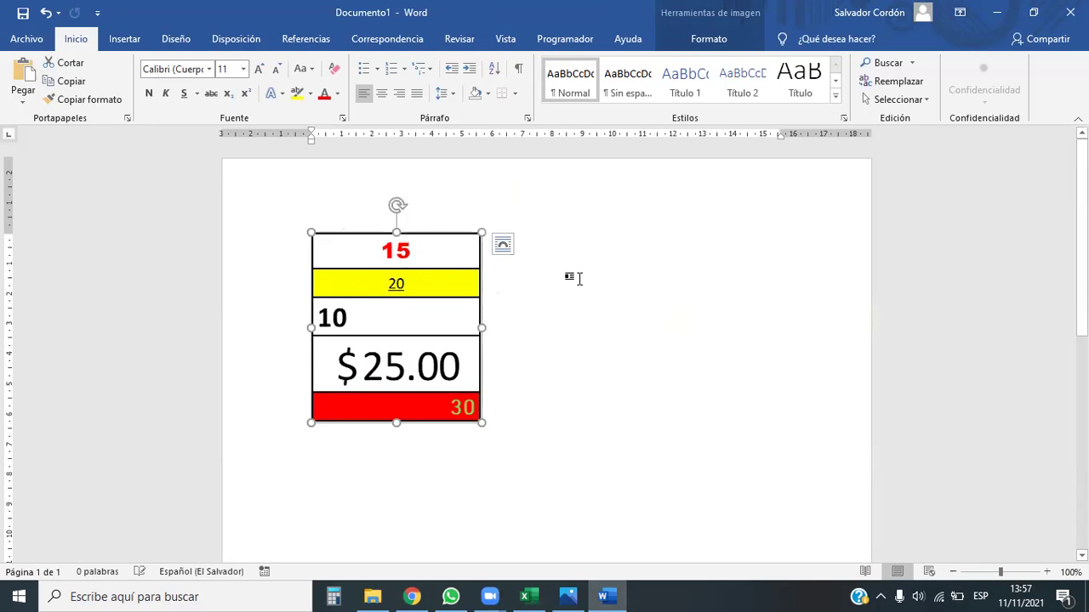
drag(311, 232, 608, 242)
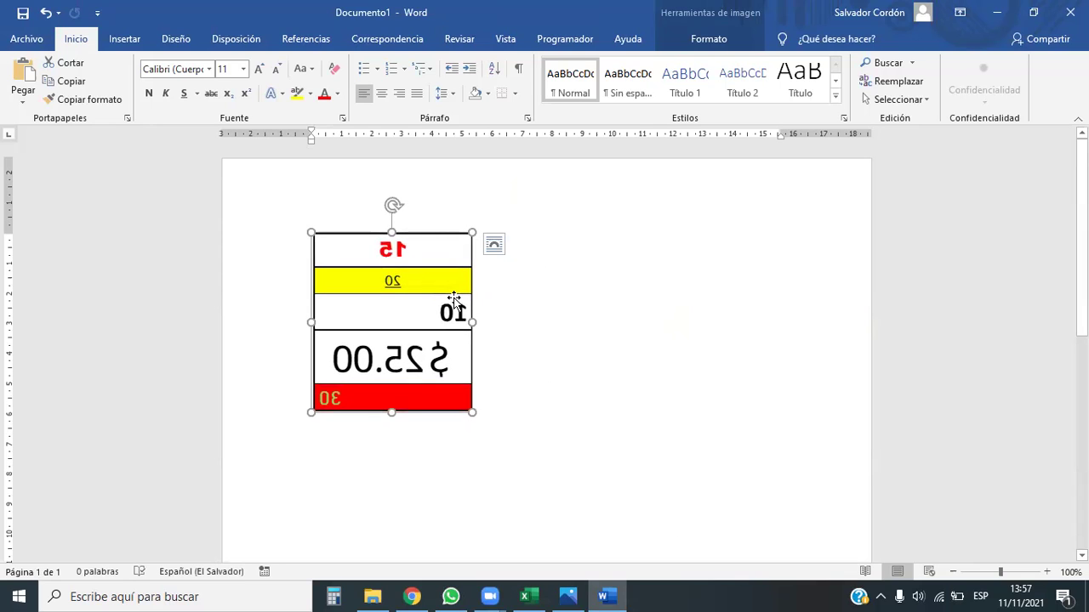
key(ctrl+z)
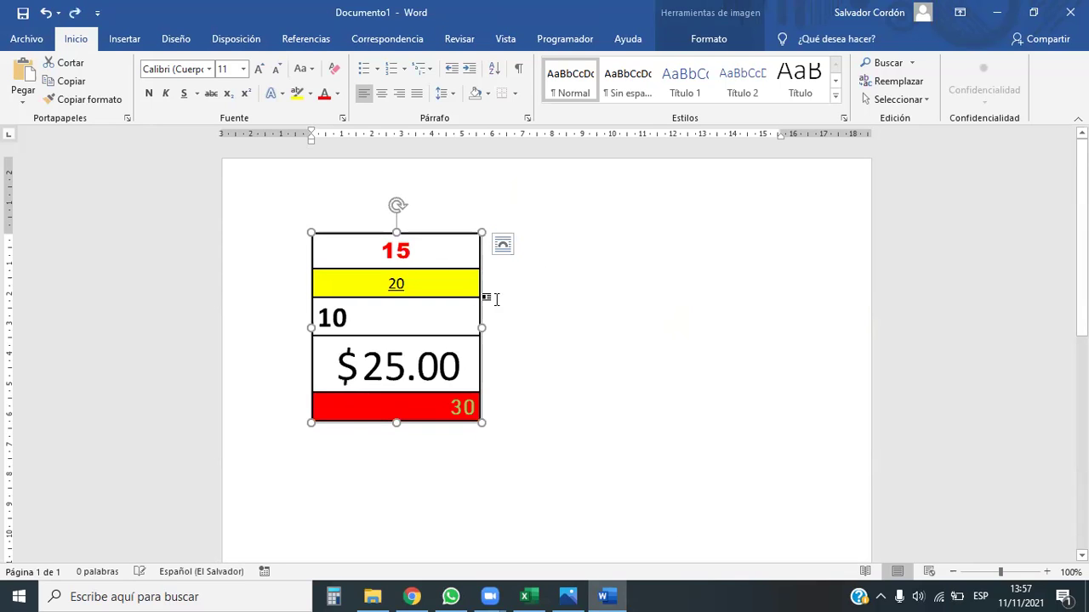
click(508, 241)
click(498, 250)
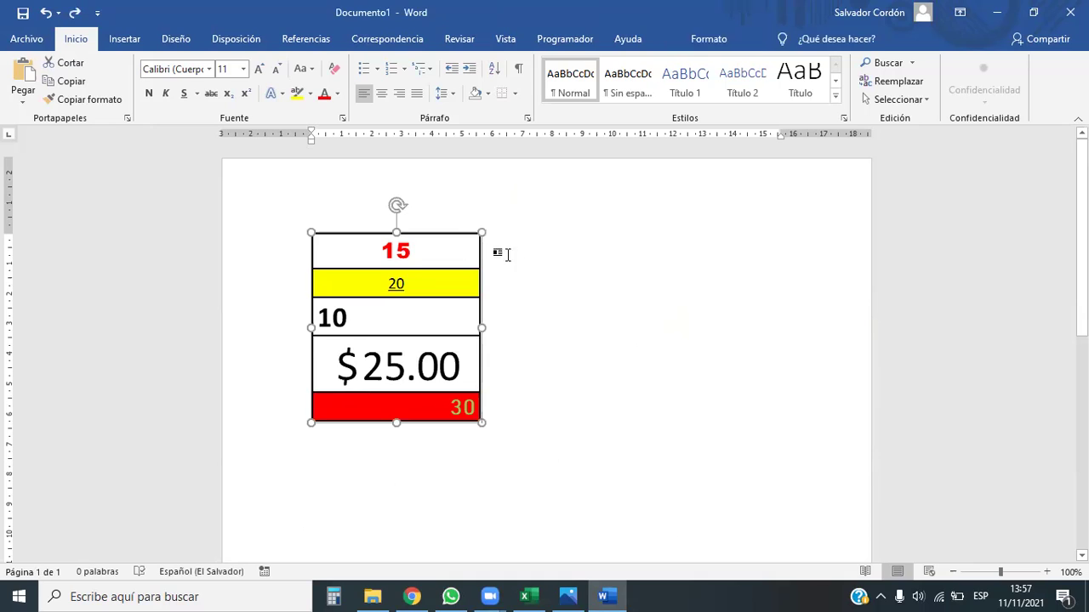
click(510, 246)
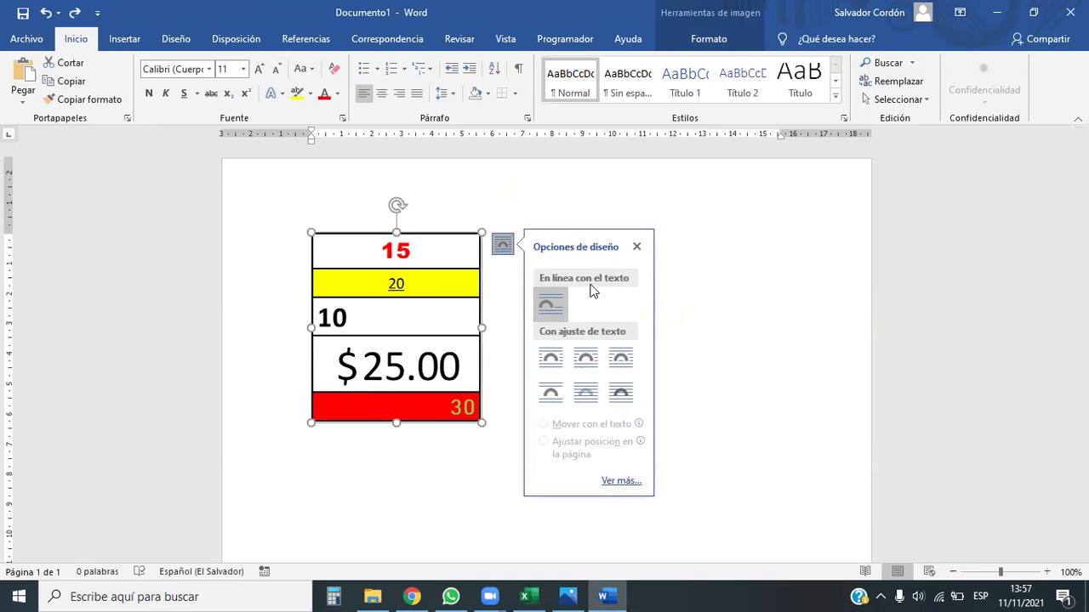
Set the picture behind text, then resize it and shift it left and up
click(585, 392)
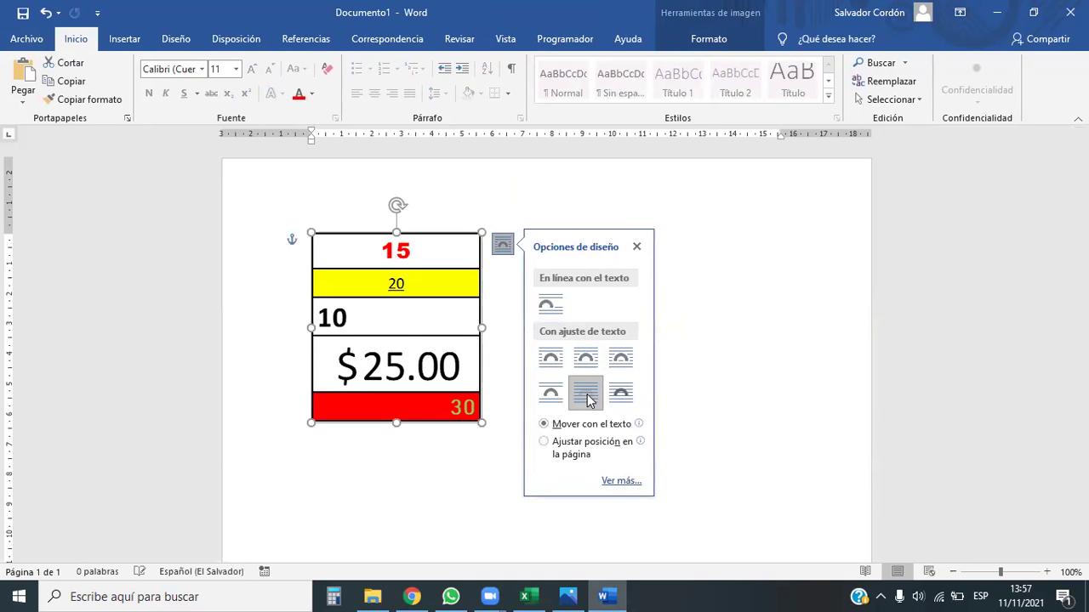
click(508, 342)
drag(507, 342, 531, 332)
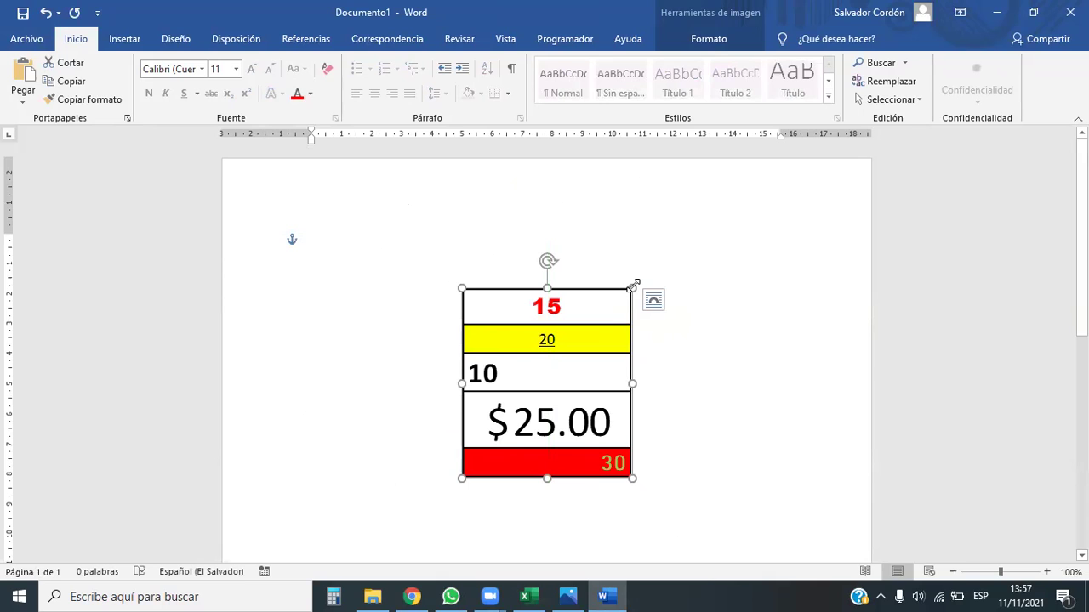
drag(633, 286, 291, 286)
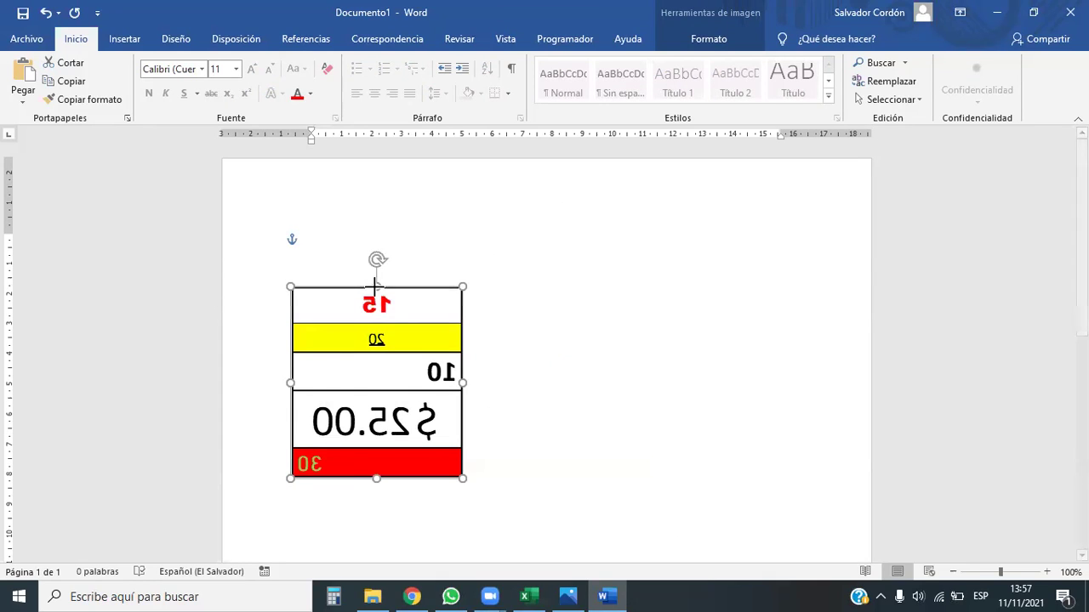
drag(374, 285, 400, 277)
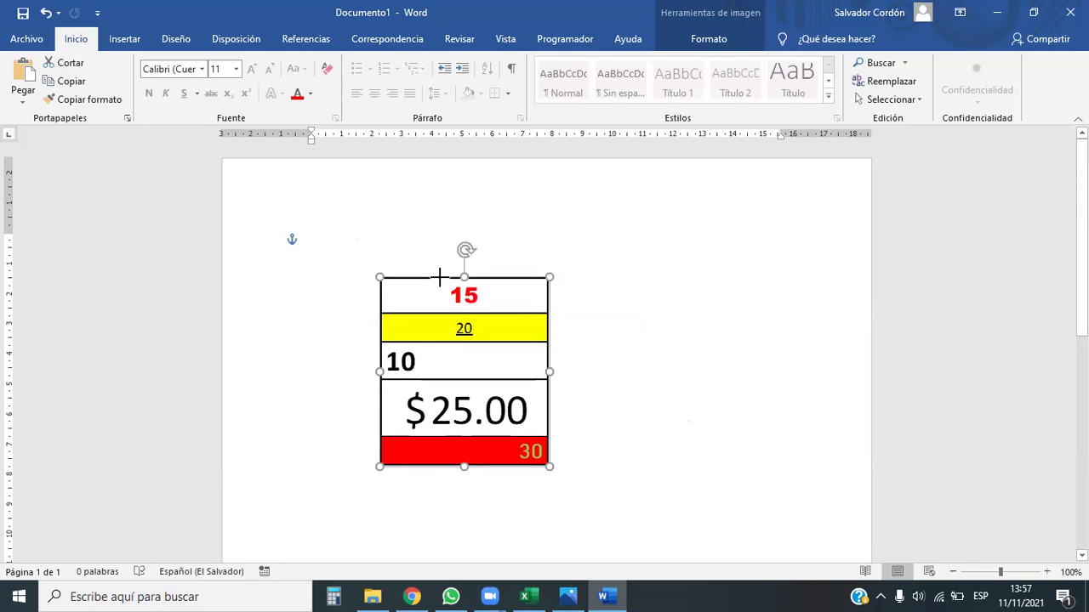
drag(513, 274, 552, 270)
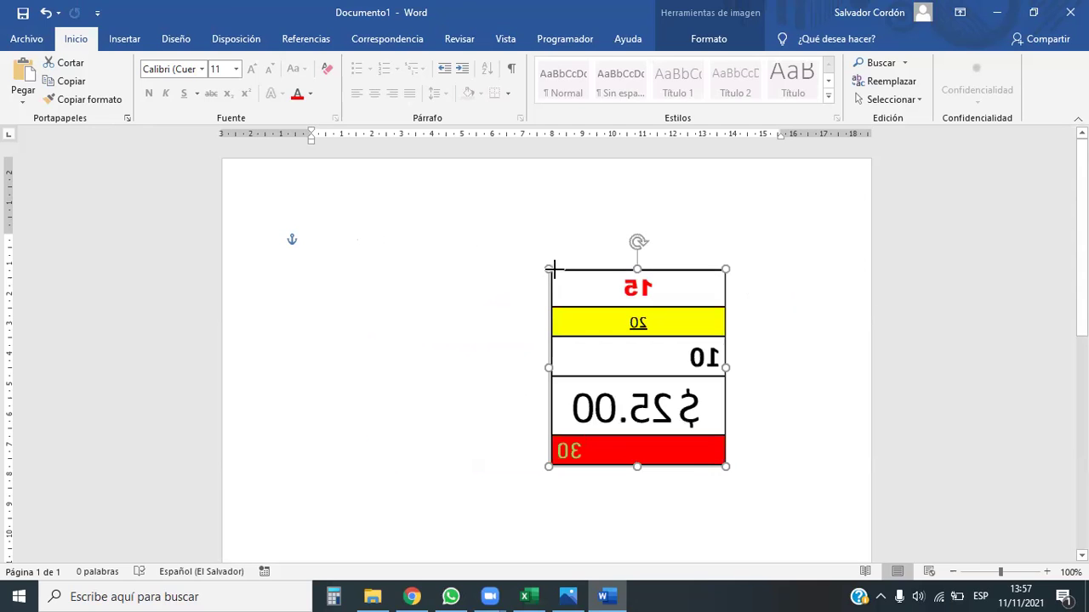
drag(678, 292, 585, 301)
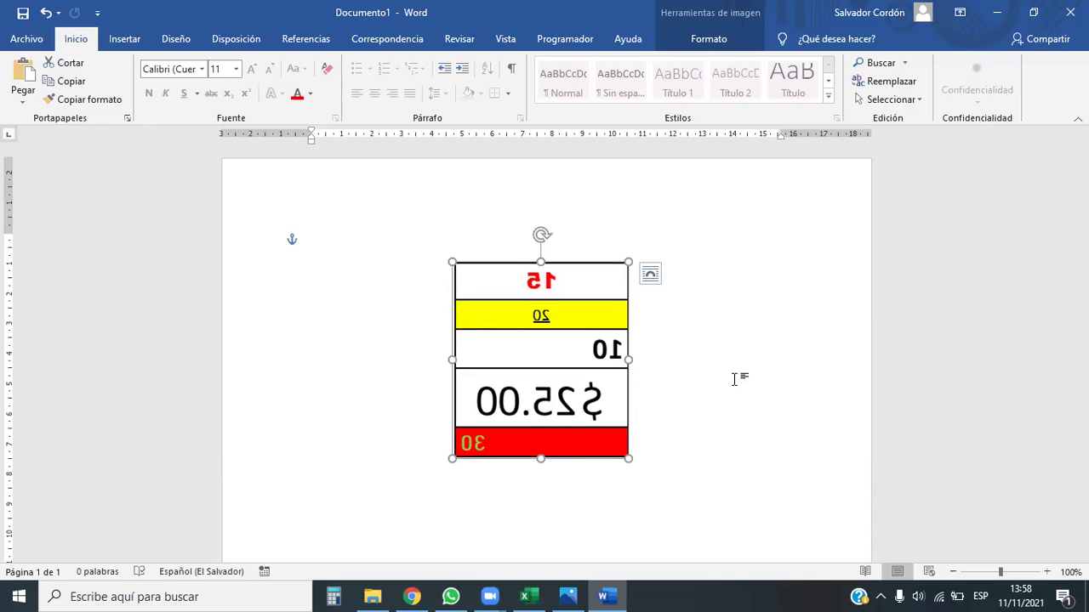
Tilt the picture at an angle, then return to Excel and nudge the old picture over columns H–I
click(649, 274)
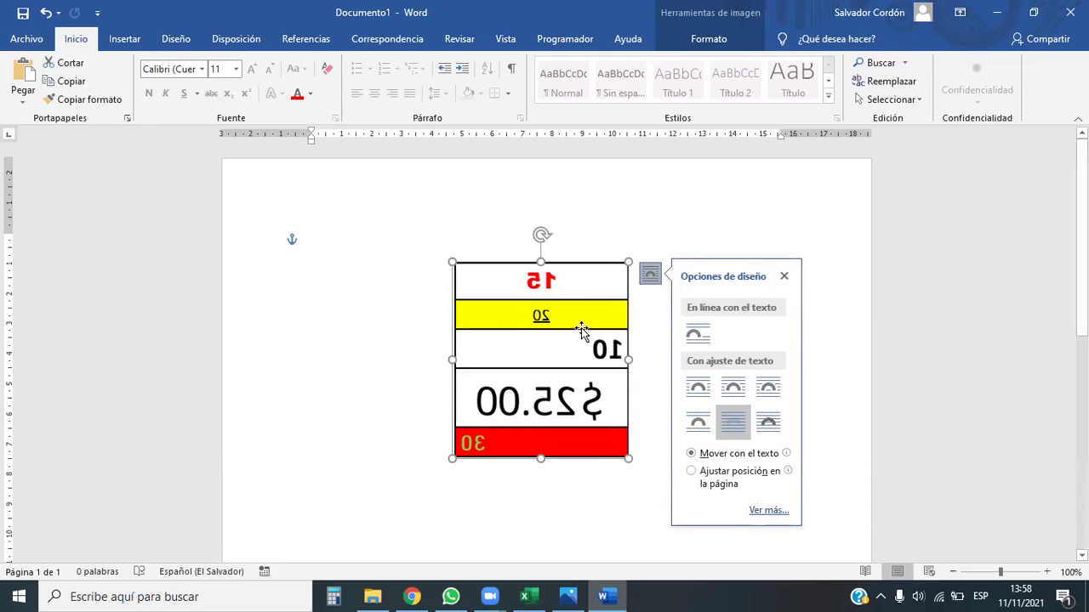
drag(542, 235, 513, 236)
click(570, 595)
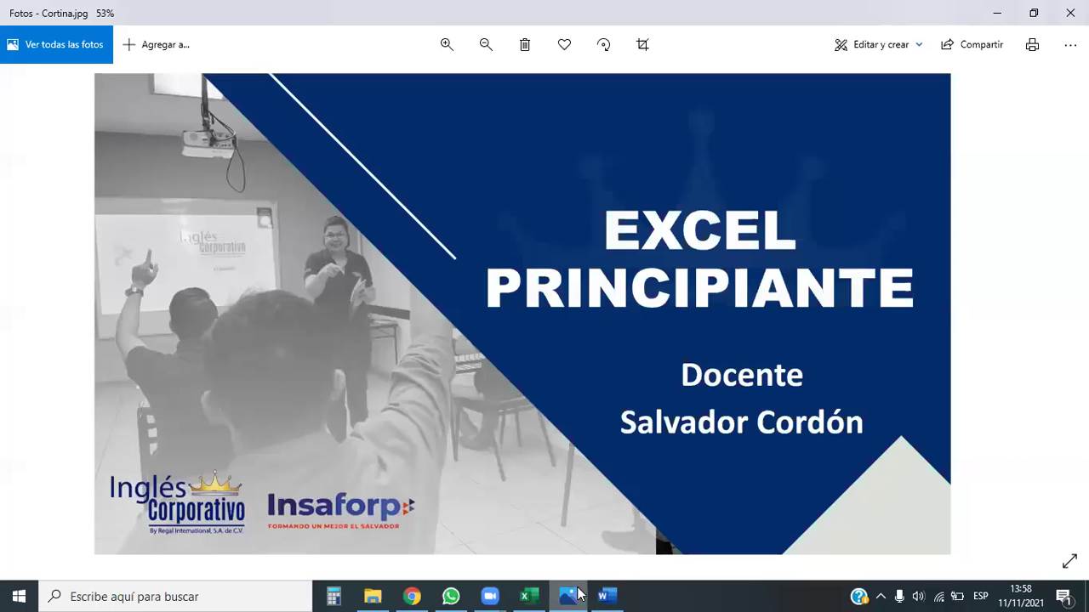
click(578, 593)
click(529, 596)
drag(966, 415, 926, 411)
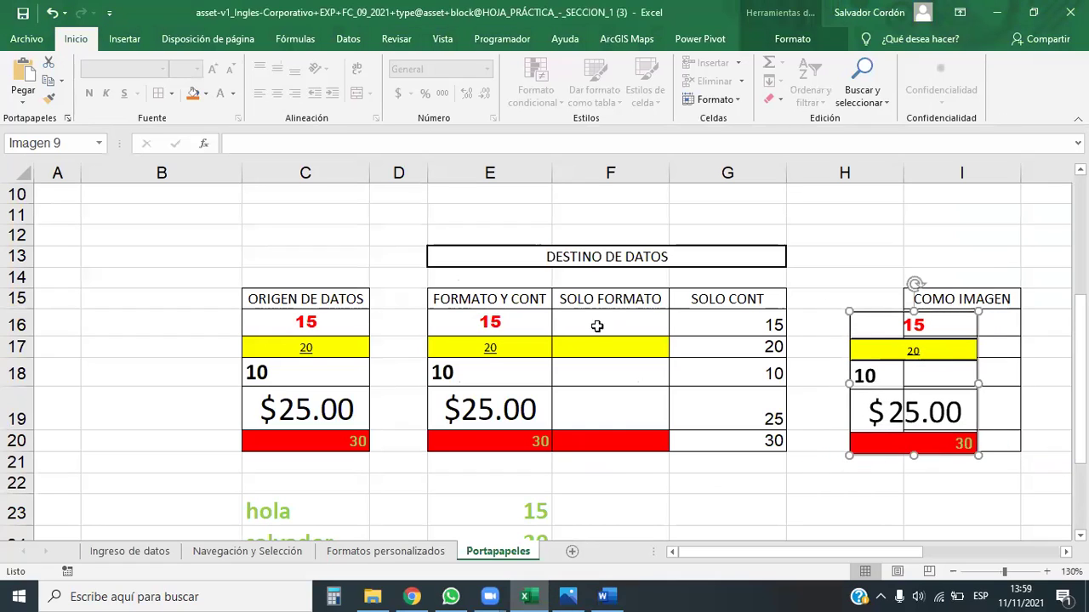
Delete the old static pictures under COMO IMAGEN and in column K
click(334, 321)
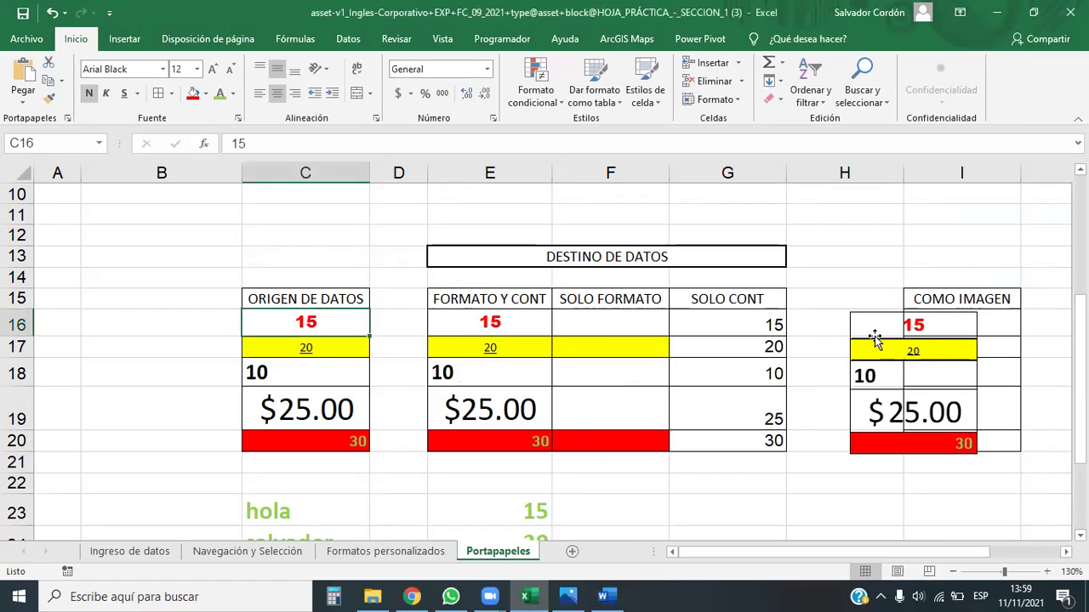
click(933, 315)
key(Delete)
drag(963, 551, 1017, 551)
click(971, 319)
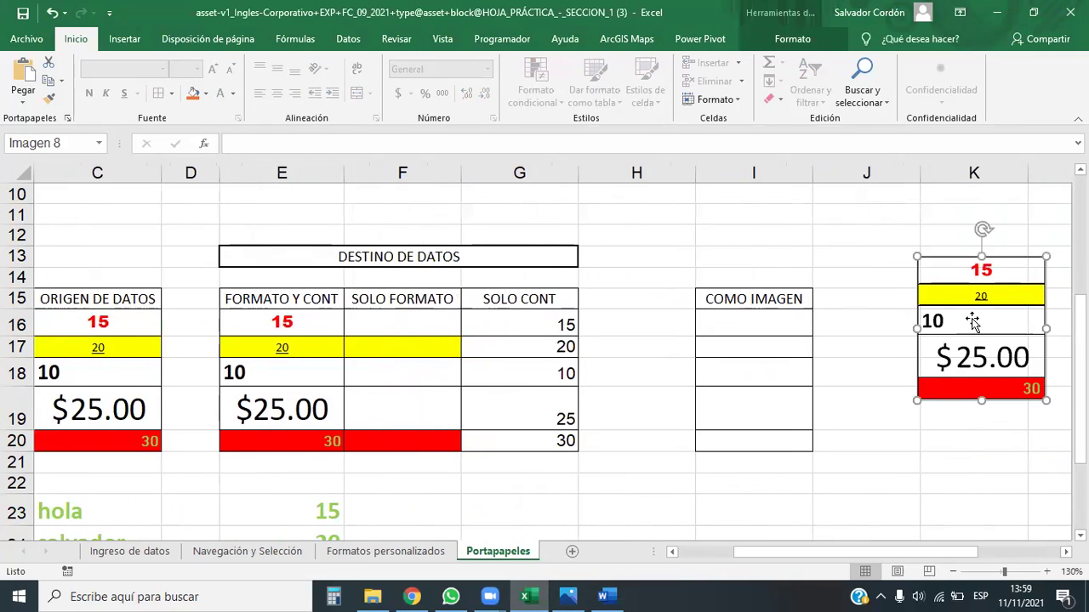
key(Delete)
Copy C16:C20 and paste it at I16 as a linked picture (Imagen vinculada)
drag(116, 319, 141, 441)
key(ctrl+c)
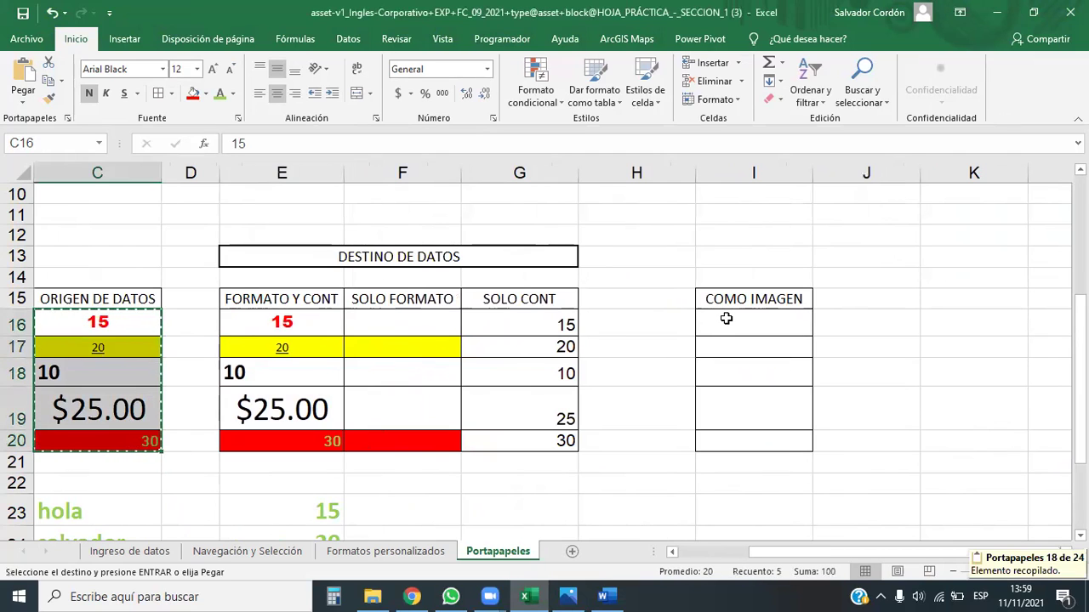
click(727, 321)
right_click(727, 321)
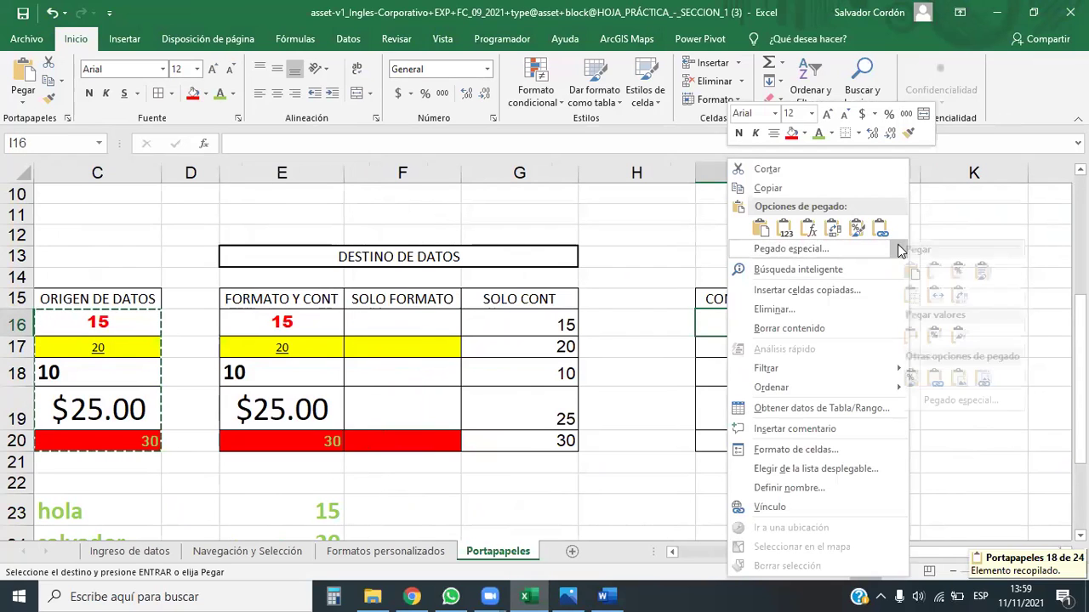
mouse_move(897, 249)
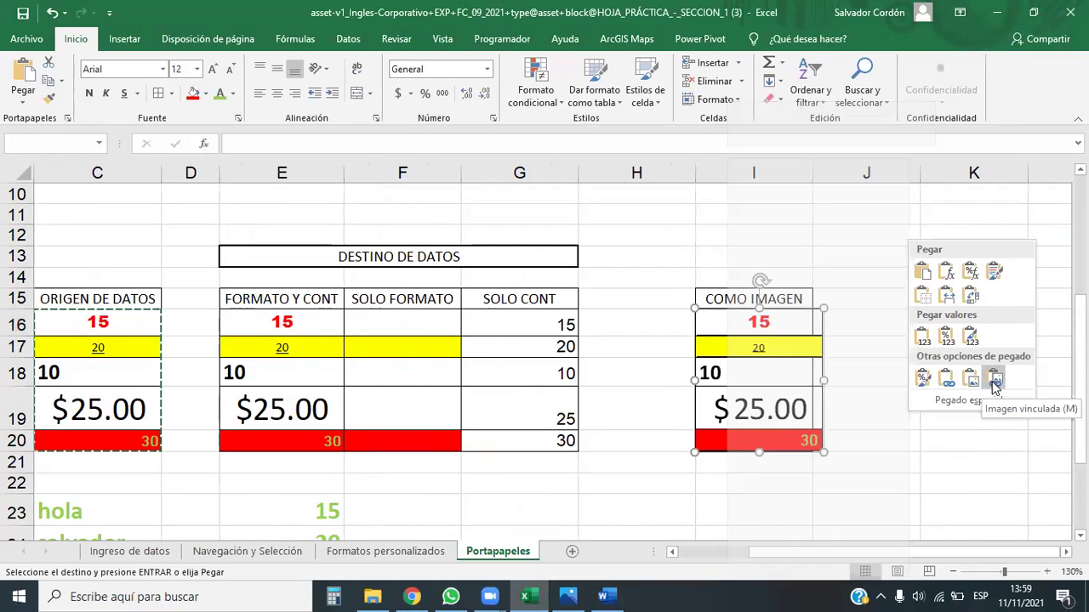
click(992, 380)
Enlarge the linked picture to about 6.17 × 5.52 cm and position it beneath COMO IMAGEN
drag(855, 554, 809, 544)
drag(920, 394, 927, 429)
drag(863, 345, 927, 437)
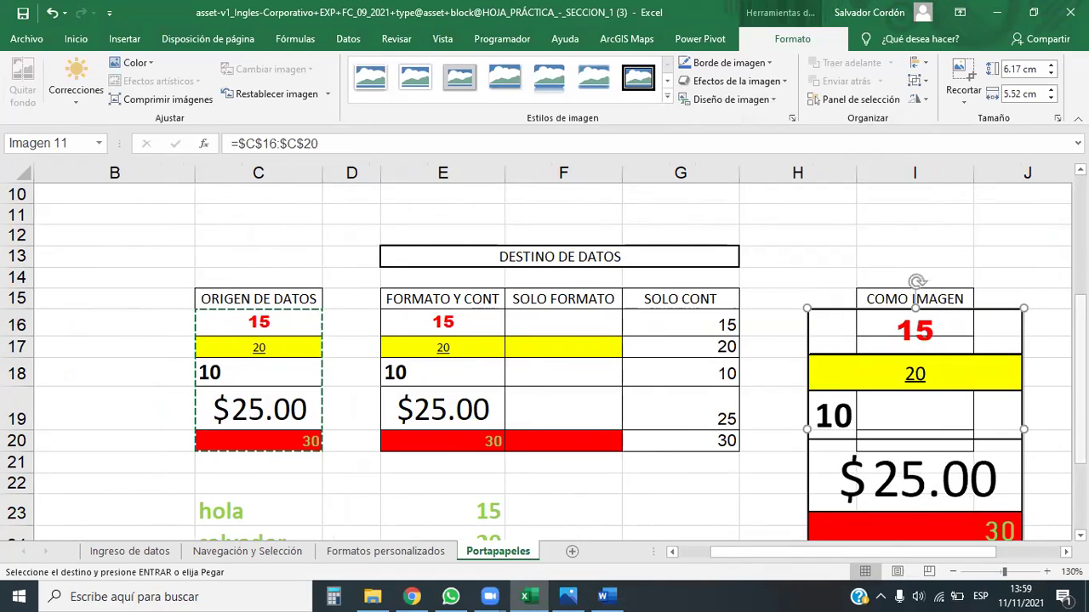
drag(1078, 323, 1079, 349)
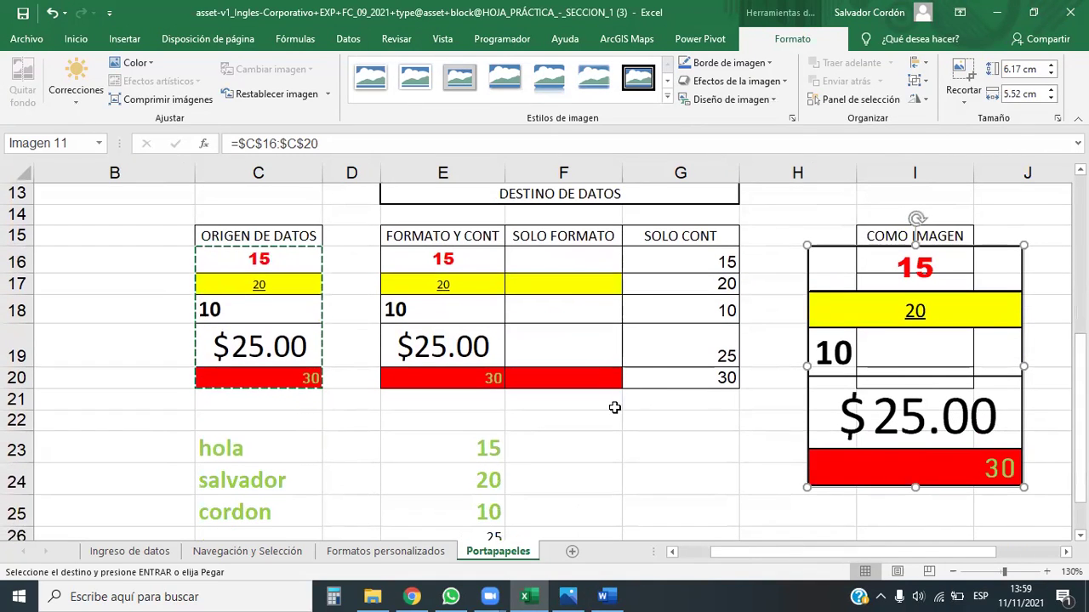
key(Escape)
drag(911, 311, 916, 326)
Enter 50 in cell C16 and shift the updated linked picture slightly left and down
click(250, 261)
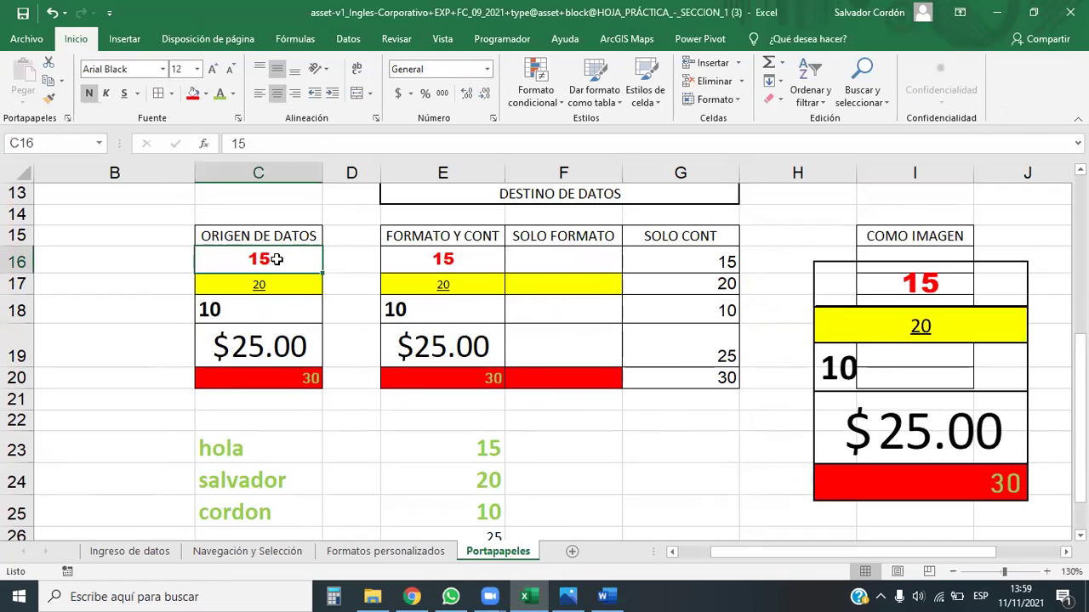
text(50)
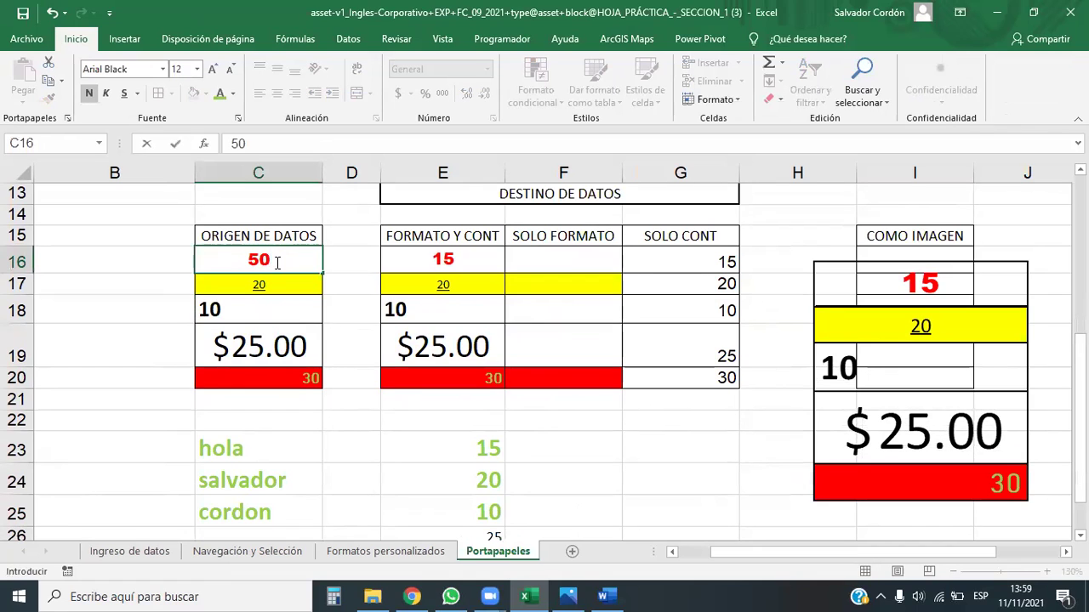
key(Return)
drag(893, 265, 870, 284)
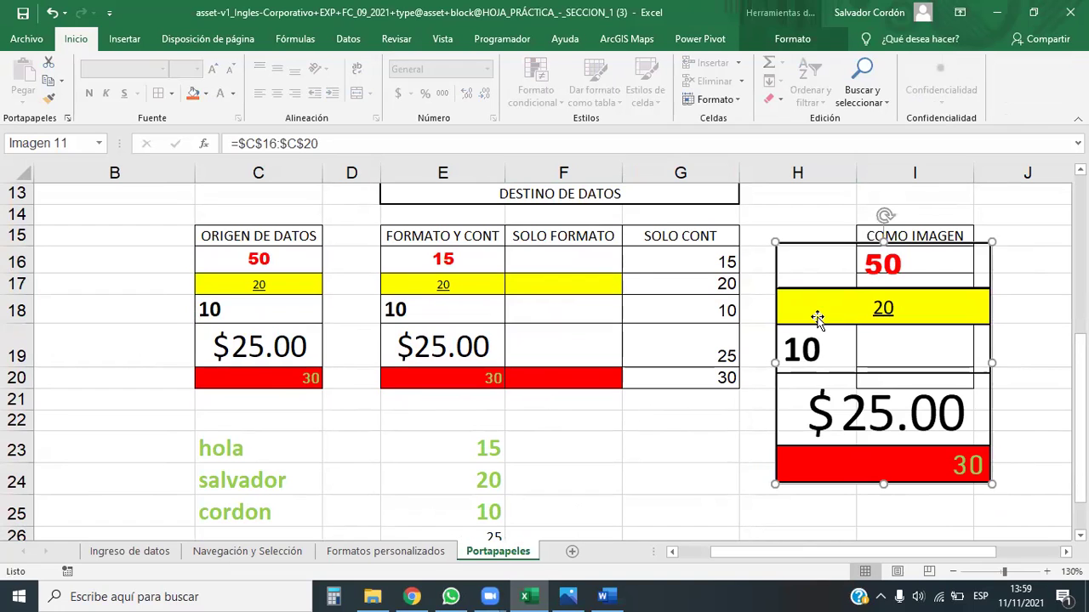
Replace Word's rotated table picture with a copy of the linked picture showing 50
key(ctrl+c)
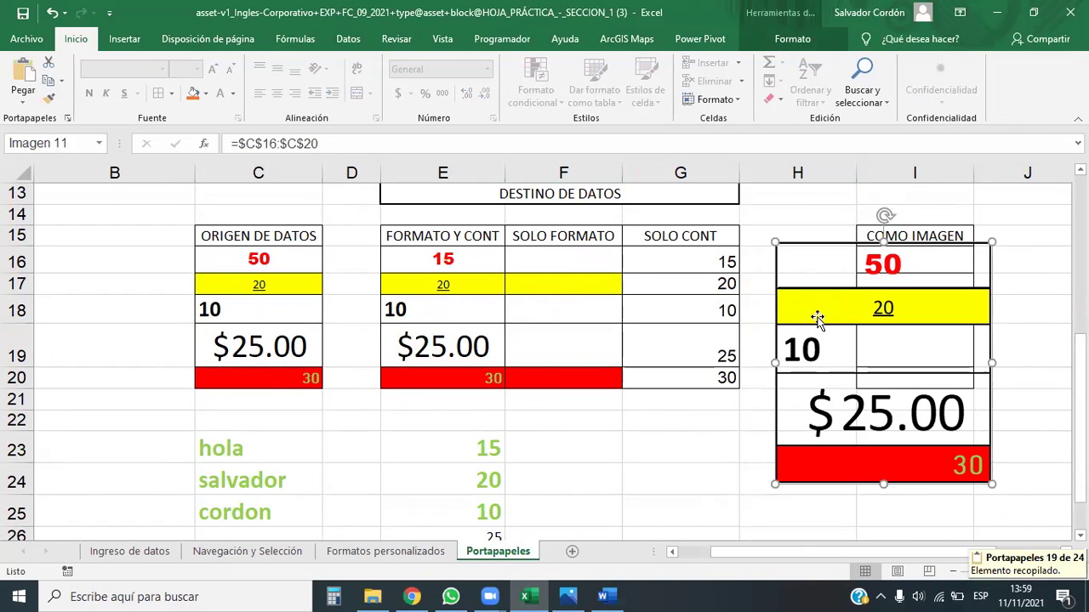
key(alt+Tab)
key(Tab)
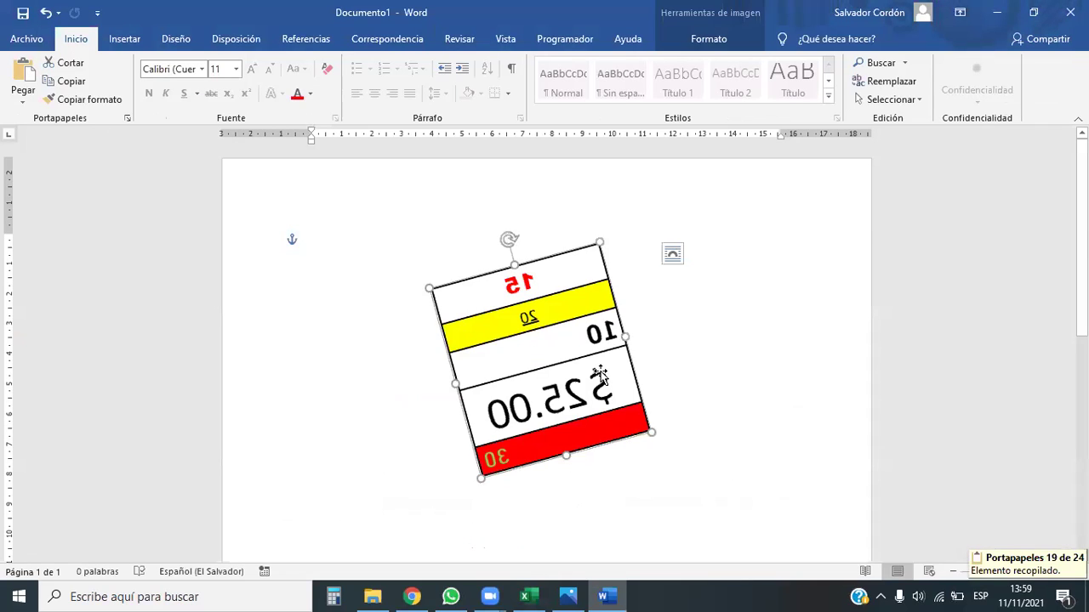
key(Delete)
key(ctrl+v)
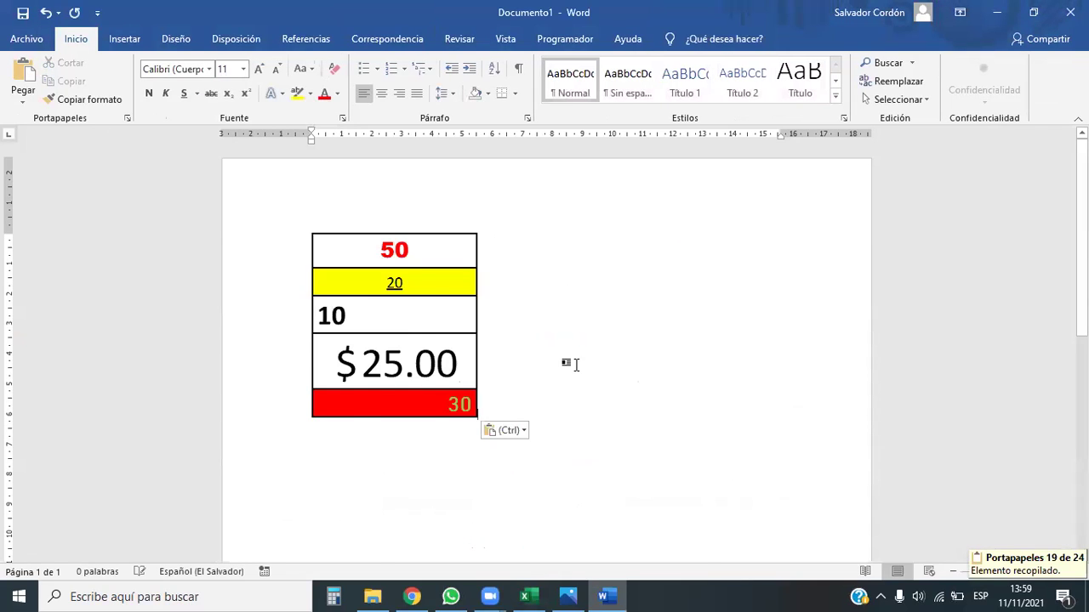
key(alt+Tab)
Enter HOLA in cell C16 and select the linked picture now showing HOLA
click(271, 261)
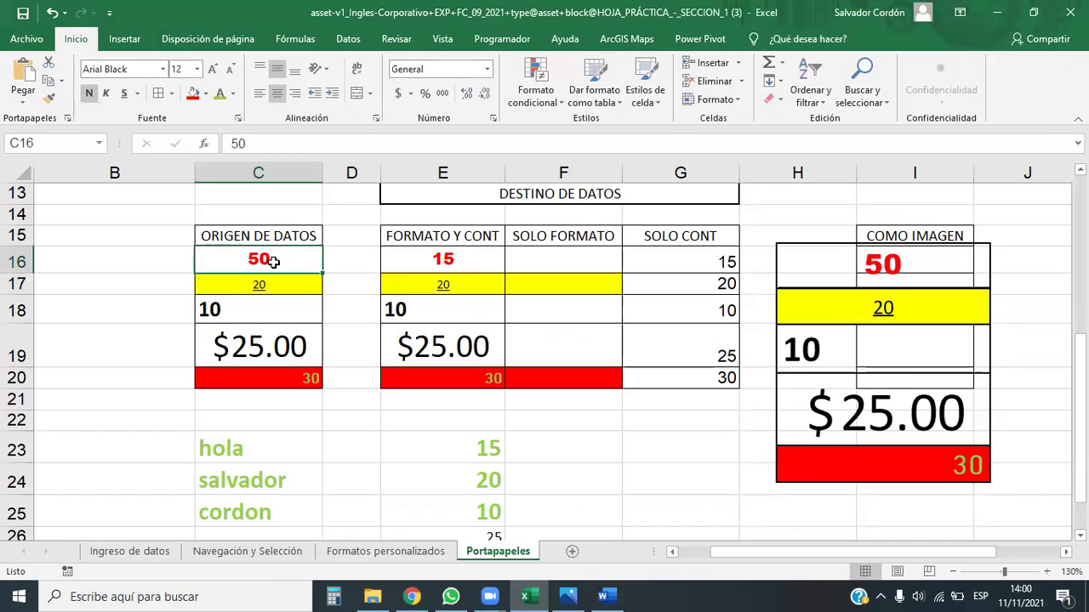
text(HOLA)
key(Return)
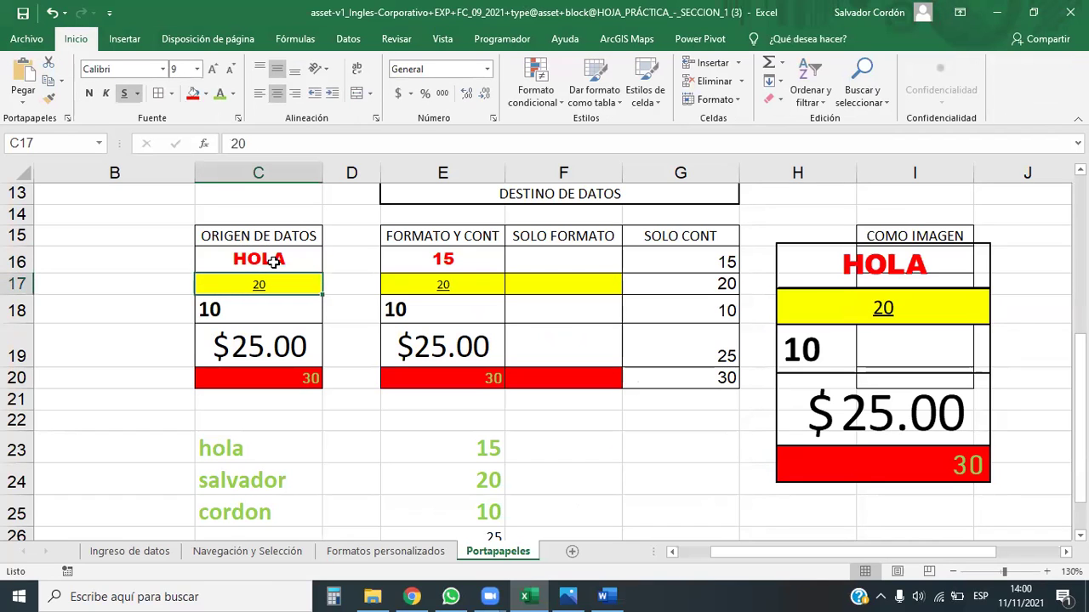
click(948, 309)
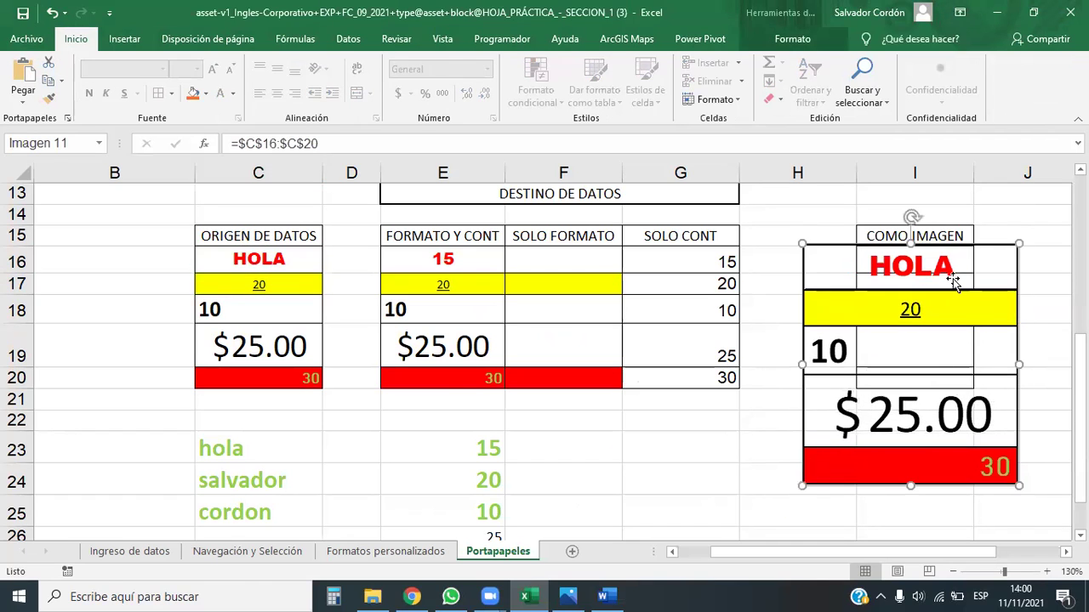
Check that Word's pasted picture still shows 50, then go to Excel's File start screen
key(alt+Tab)
click(426, 261)
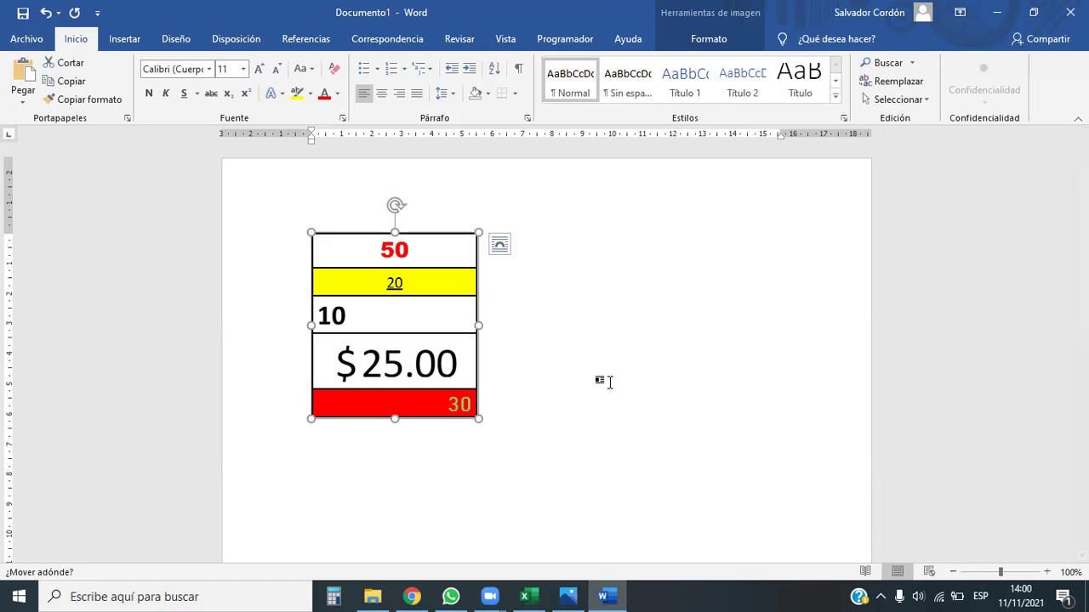
key(alt+Tab)
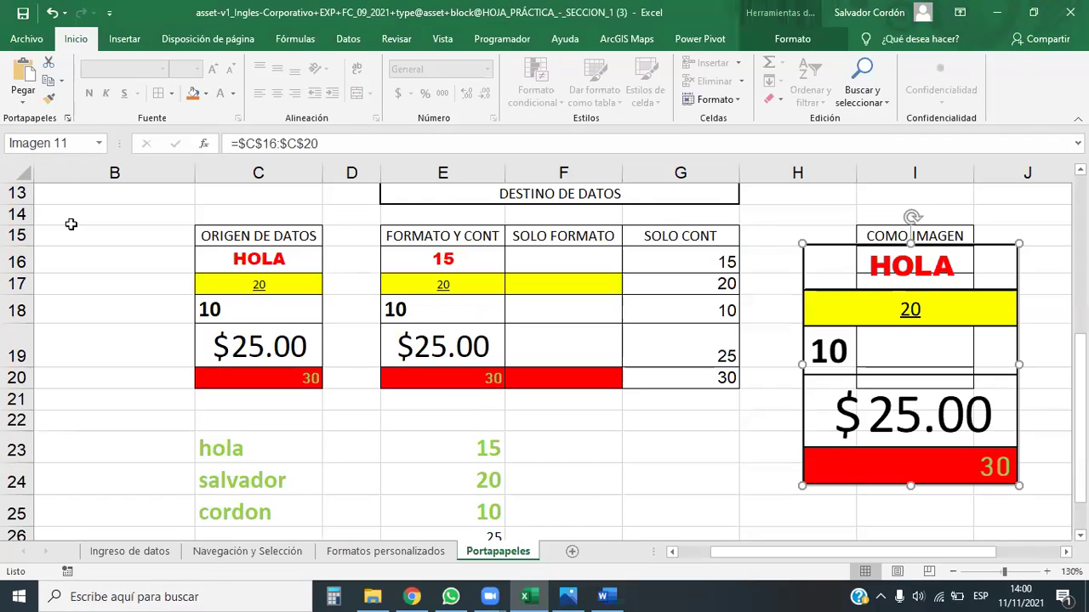
click(27, 38)
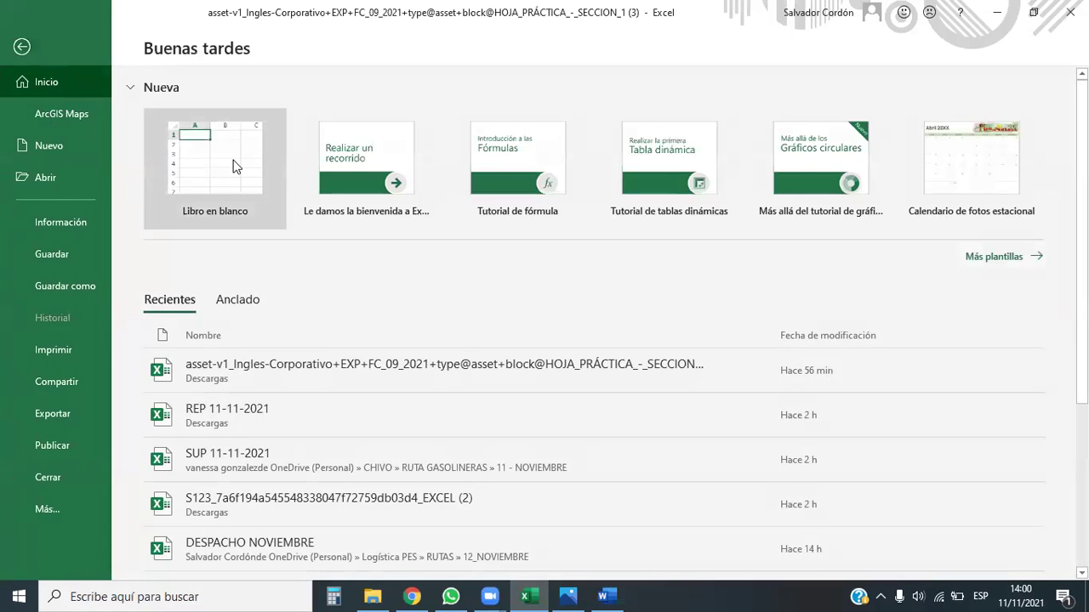
Create a blank workbook, Libro1, and tile it beside the practice workbook
click(235, 164)
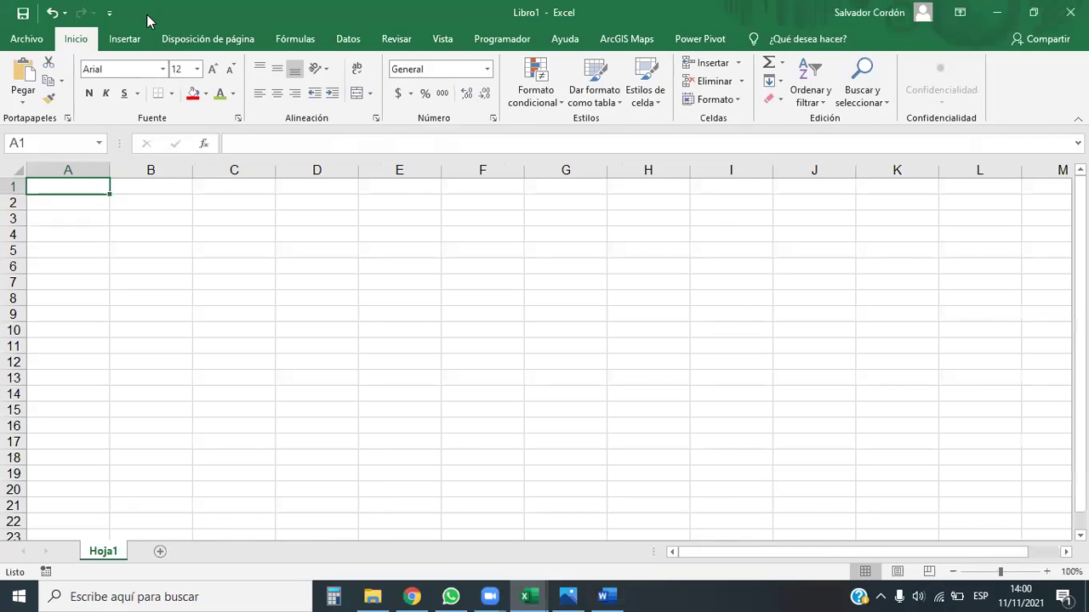
drag(146, 19, 2, 256)
click(740, 158)
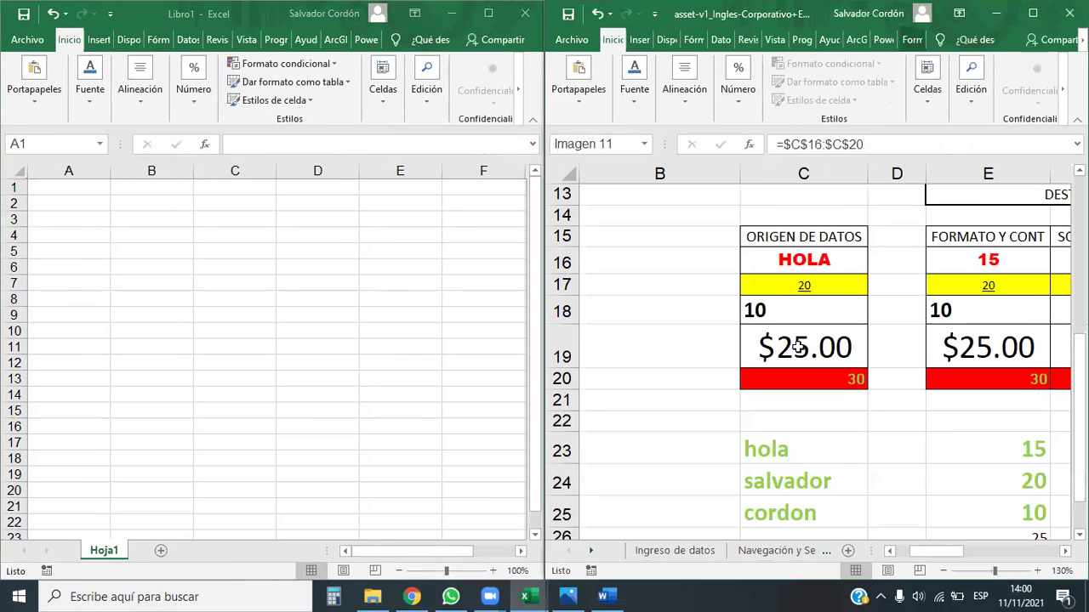
Paste C16:C20 as a linked picture, then move that picture into Libro1
drag(801, 261, 804, 382)
key(ctrl+c)
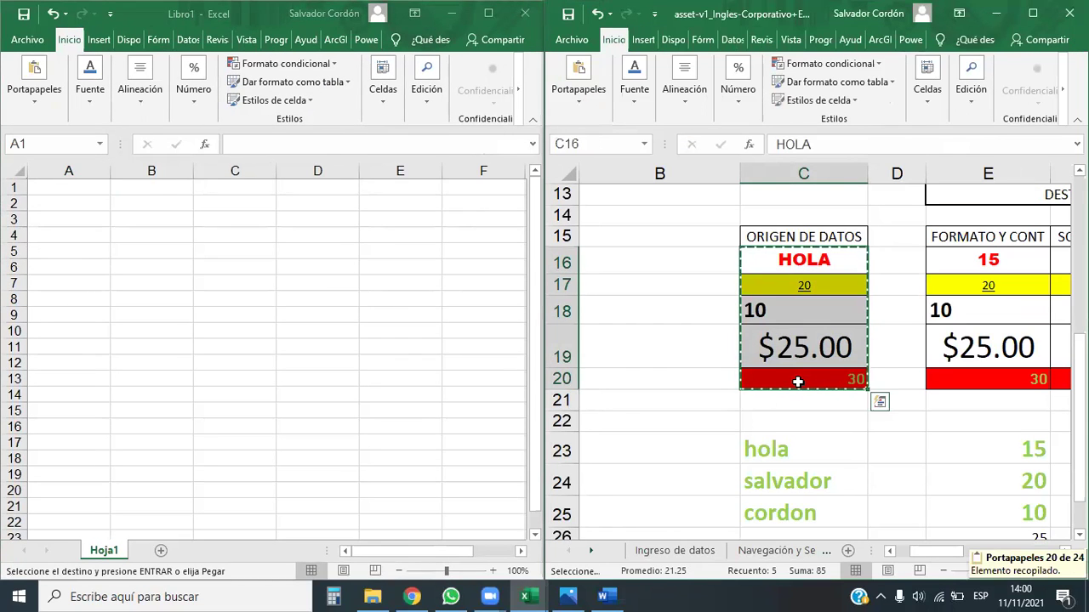
right_click(663, 287)
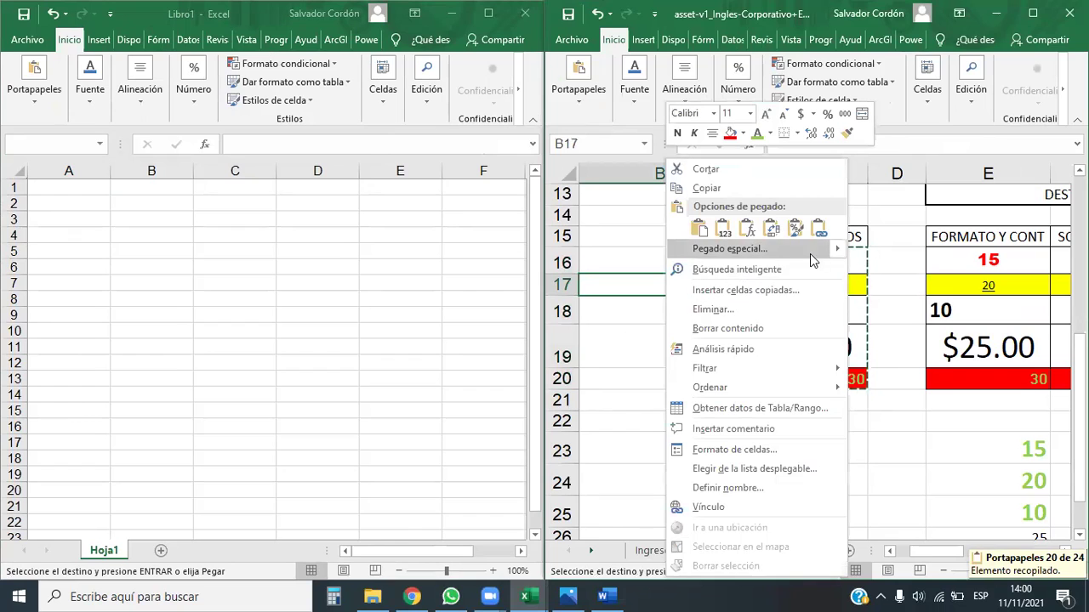
mouse_move(837, 252)
click(935, 377)
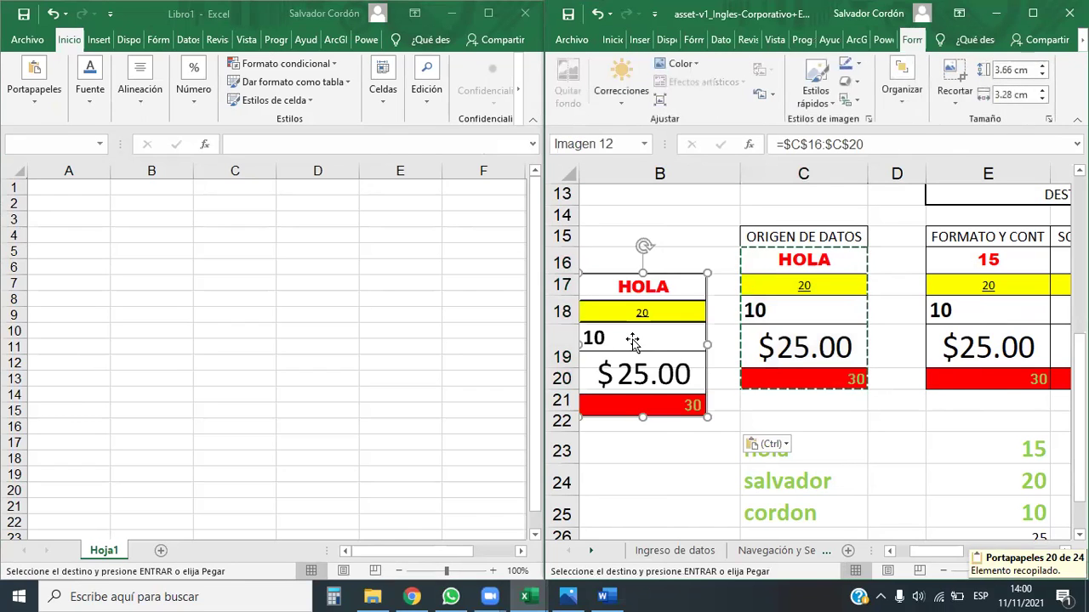
key(ctrl+x)
click(158, 233)
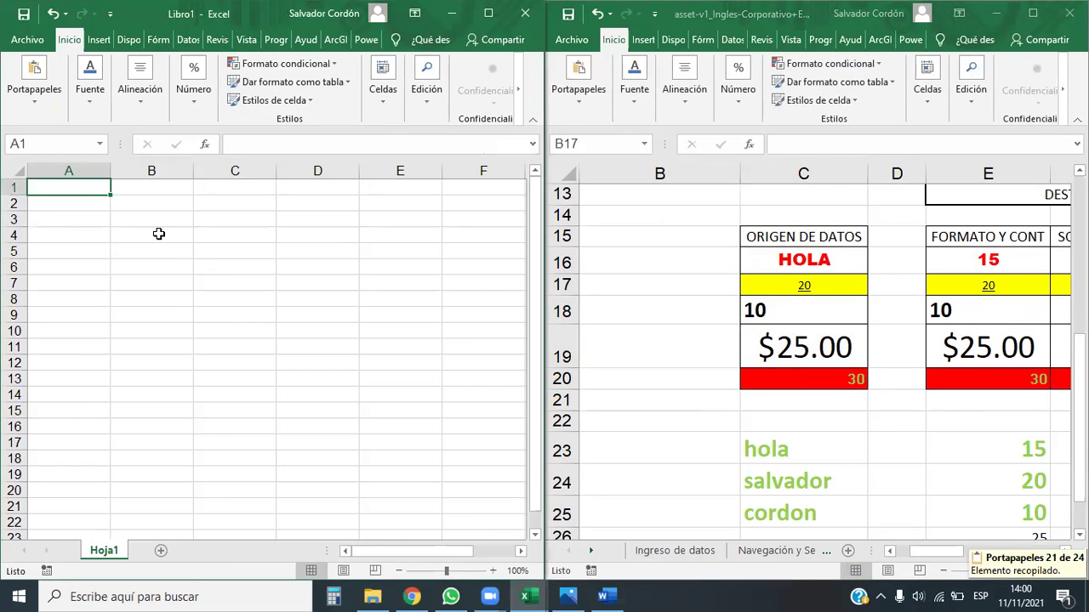
key(ctrl+v)
Move Libro1's linked picture over to column E, rows 4–11
click(258, 334)
drag(280, 354, 404, 337)
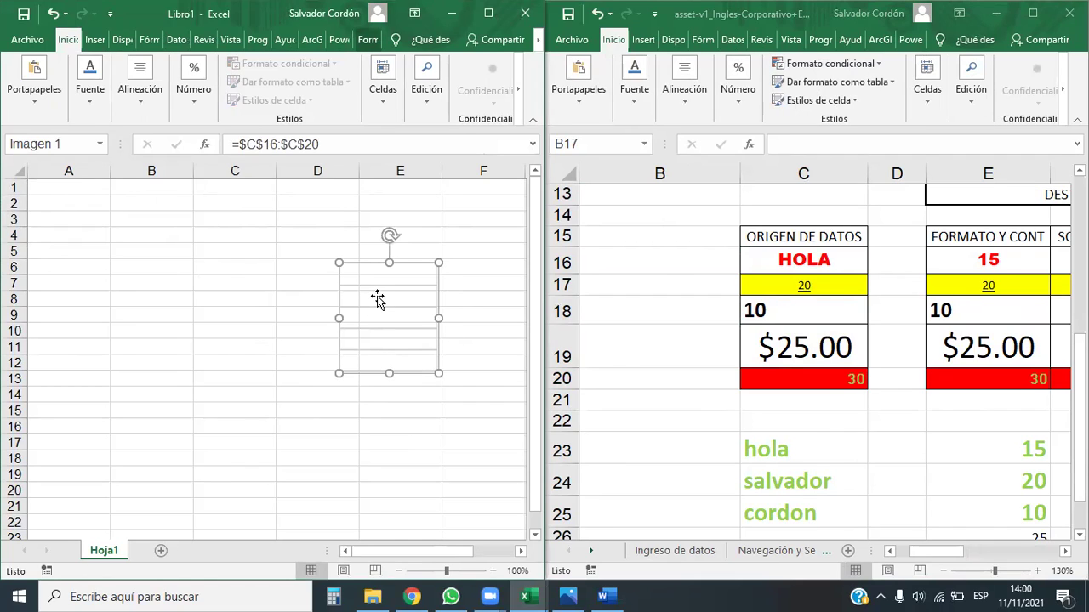
drag(377, 296, 419, 271)
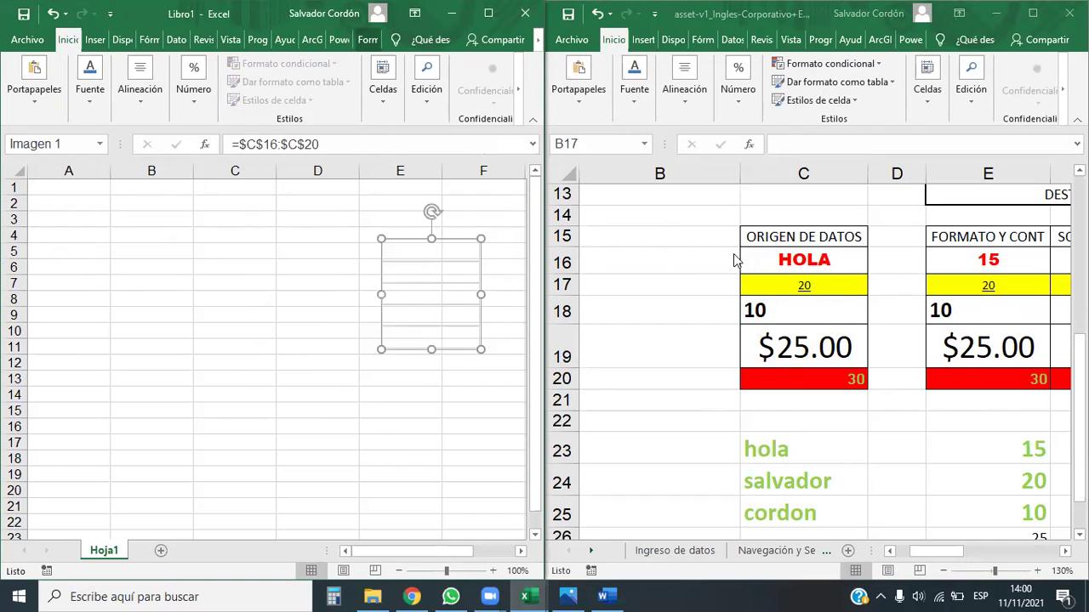
click(802, 174)
mouse_move(563, 237)
mouse_down()
mouse_move(530, 301)
mouse_move(532, 392)
mouse_up()
click(249, 266)
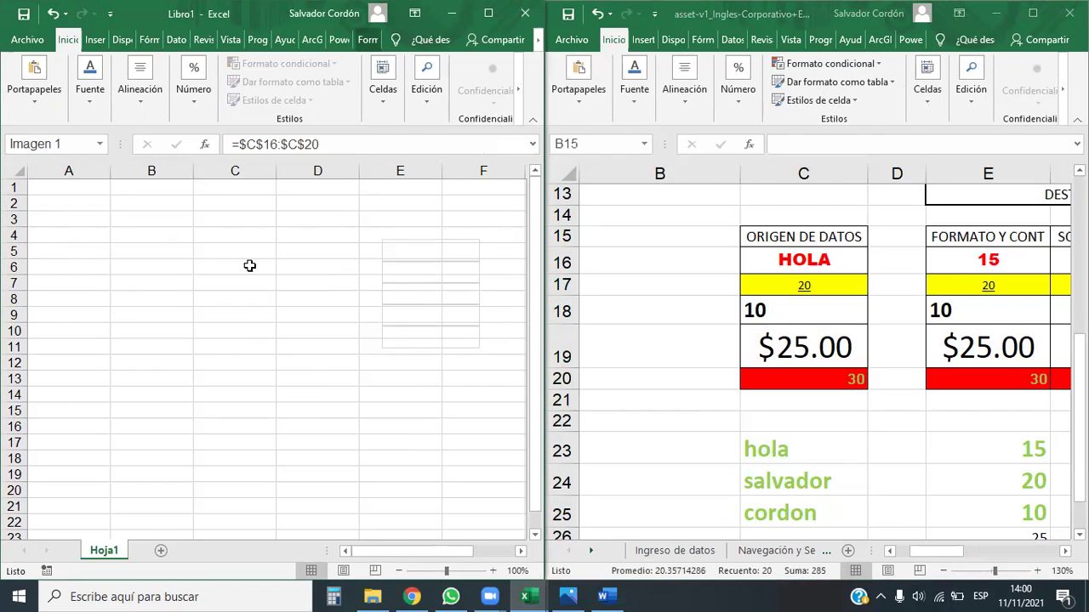
Enter HOLA in Libro1's C15 and move the picture beside rows 15–22
click(231, 411)
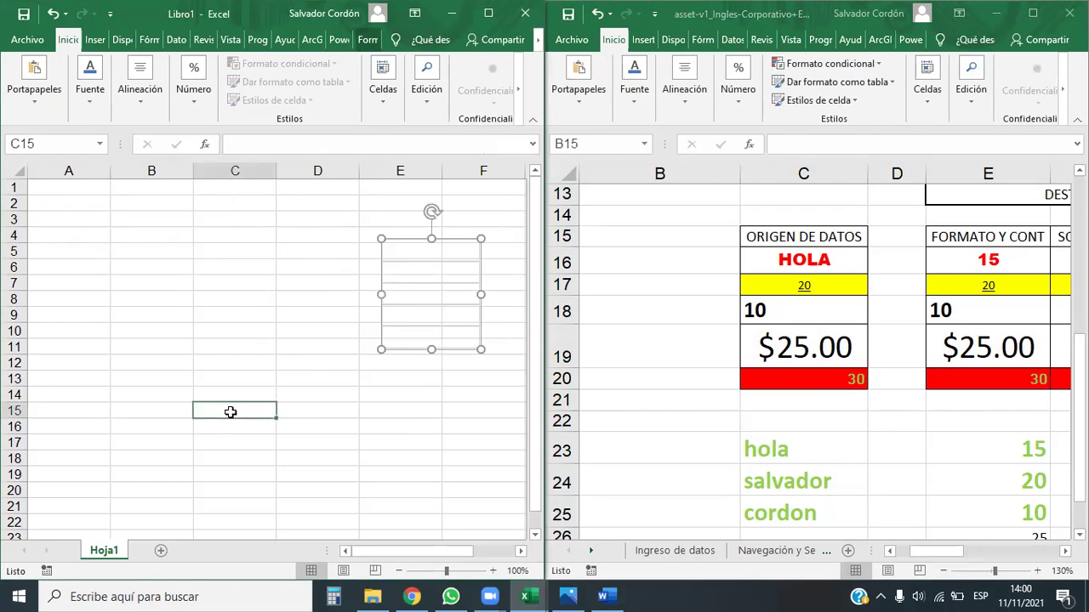
text(HOLA)
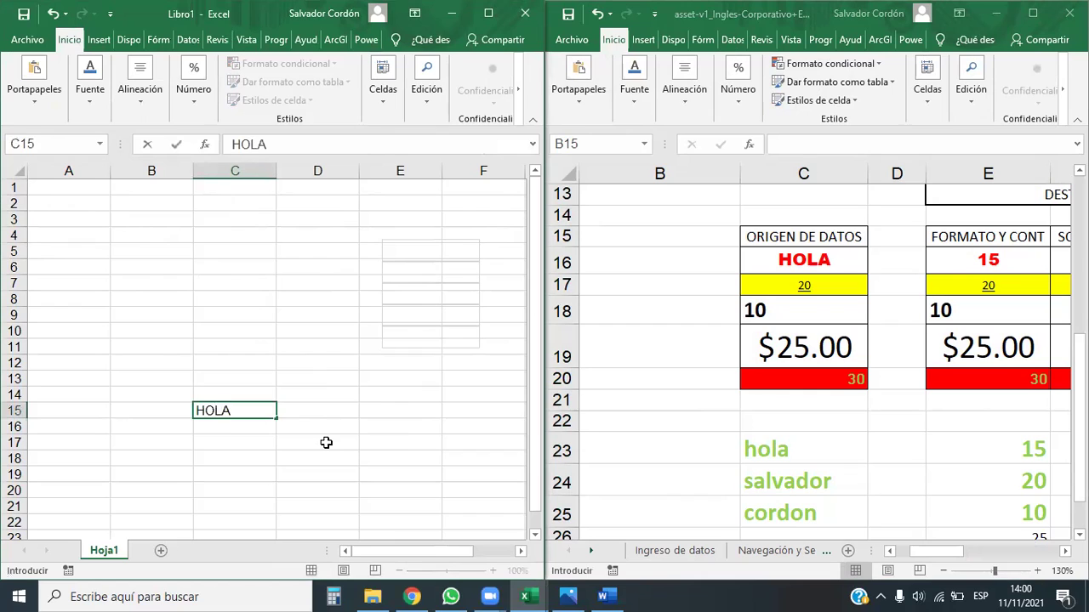
key(Return)
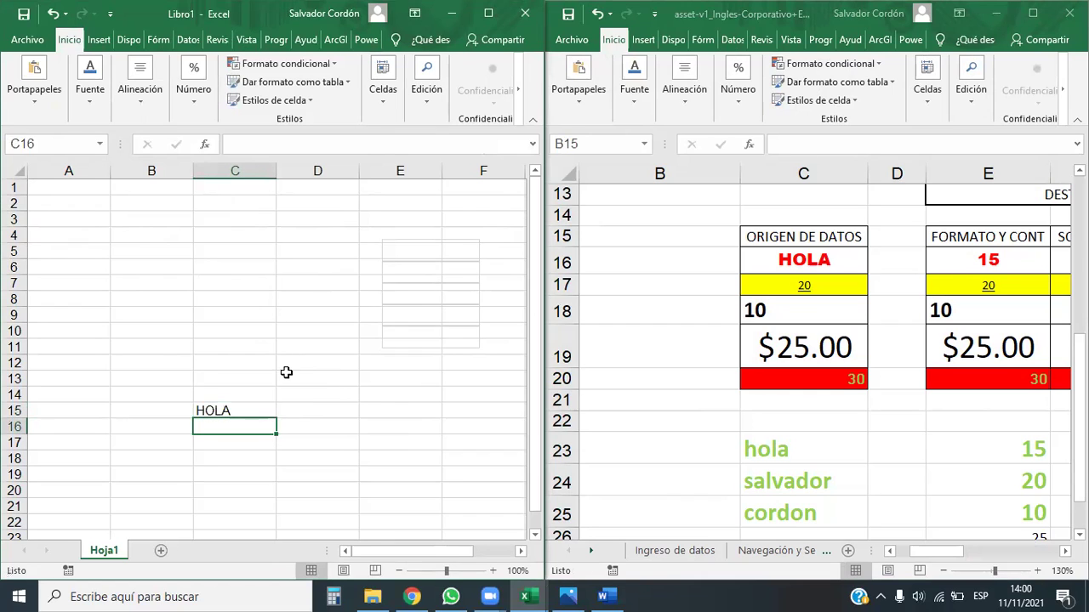
scroll(286, 373, down, 2)
drag(424, 225, 413, 401)
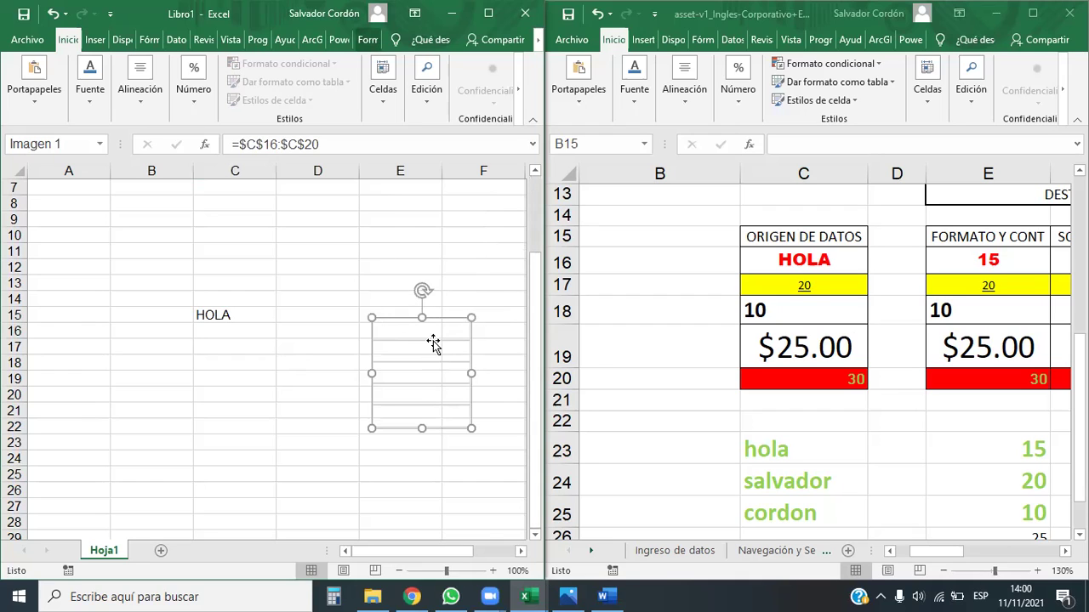
drag(228, 304, 238, 417)
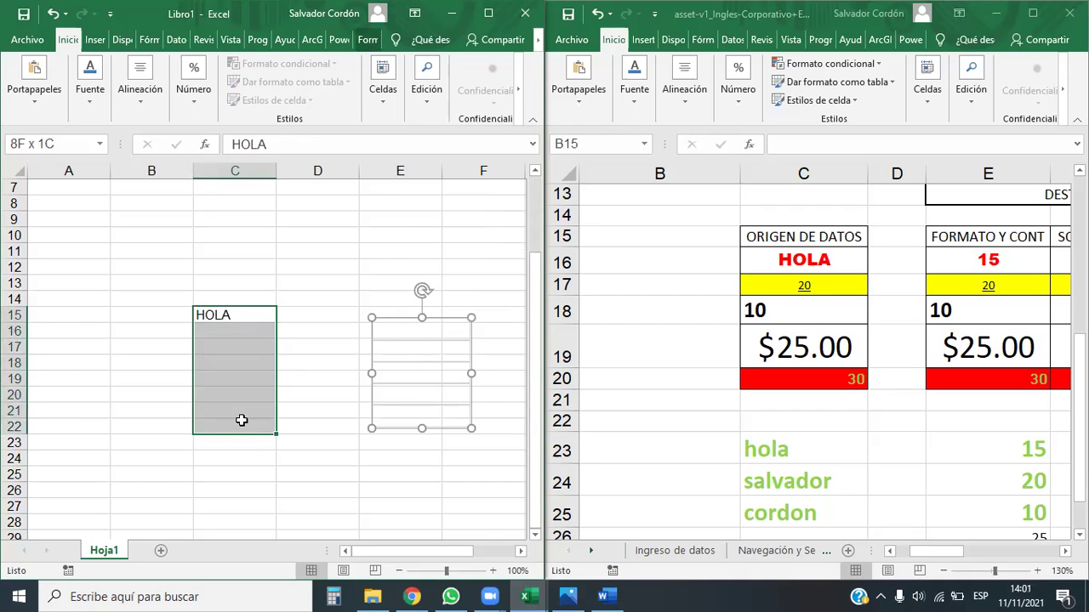
Cut the linked picture, trial it in the practice sheet, then repaste it at Libro1's E14
click(401, 381)
key(ctrl+x)
click(685, 241)
key(ctrl+v)
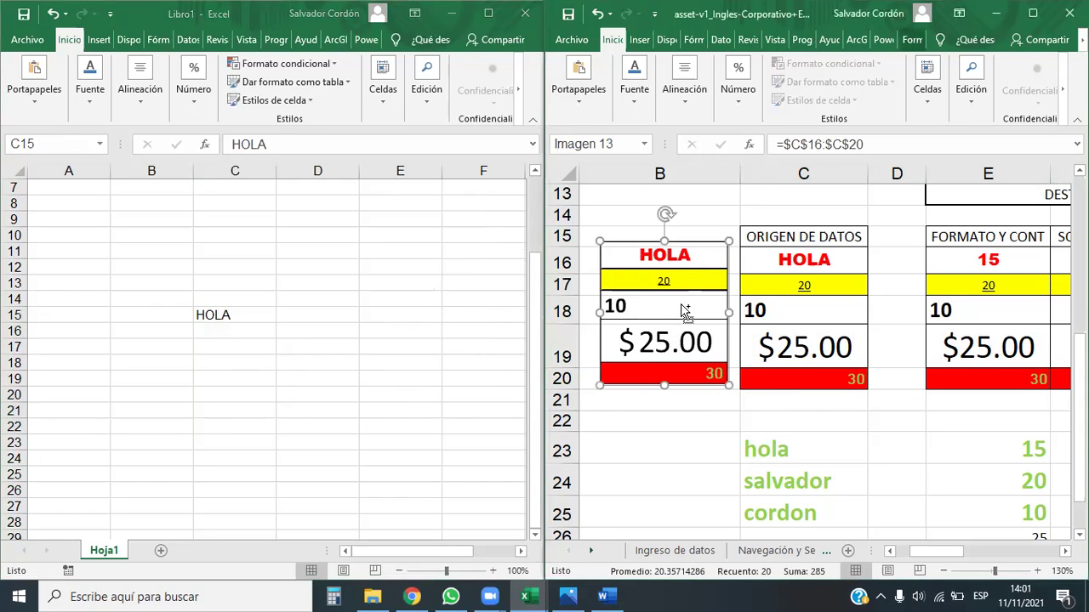
key(ctrl+x)
click(355, 304)
click(416, 291)
key(ctrl+v)
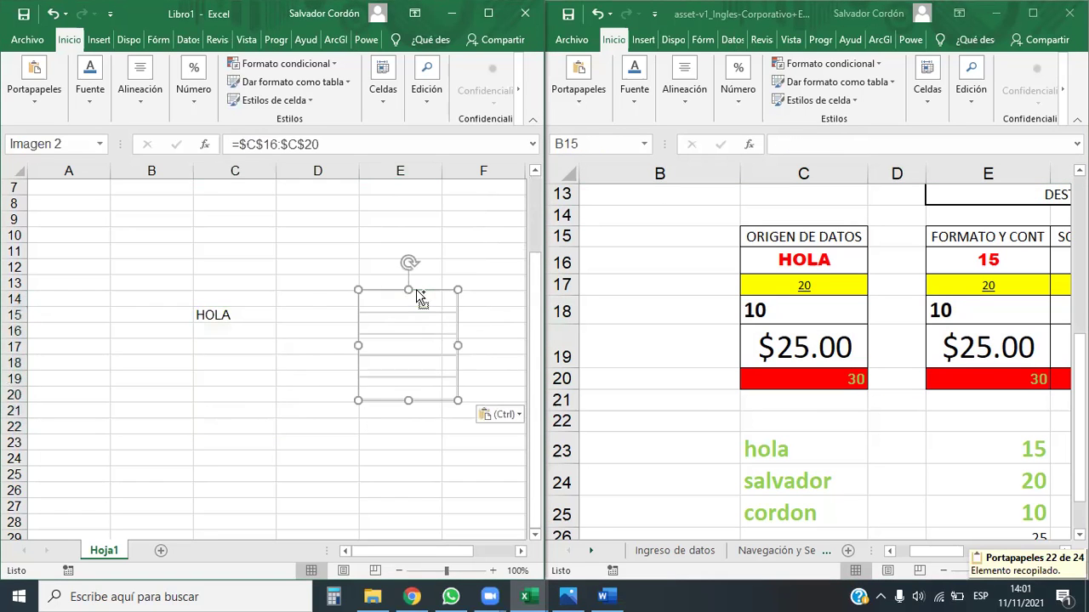
drag(418, 311, 400, 275)
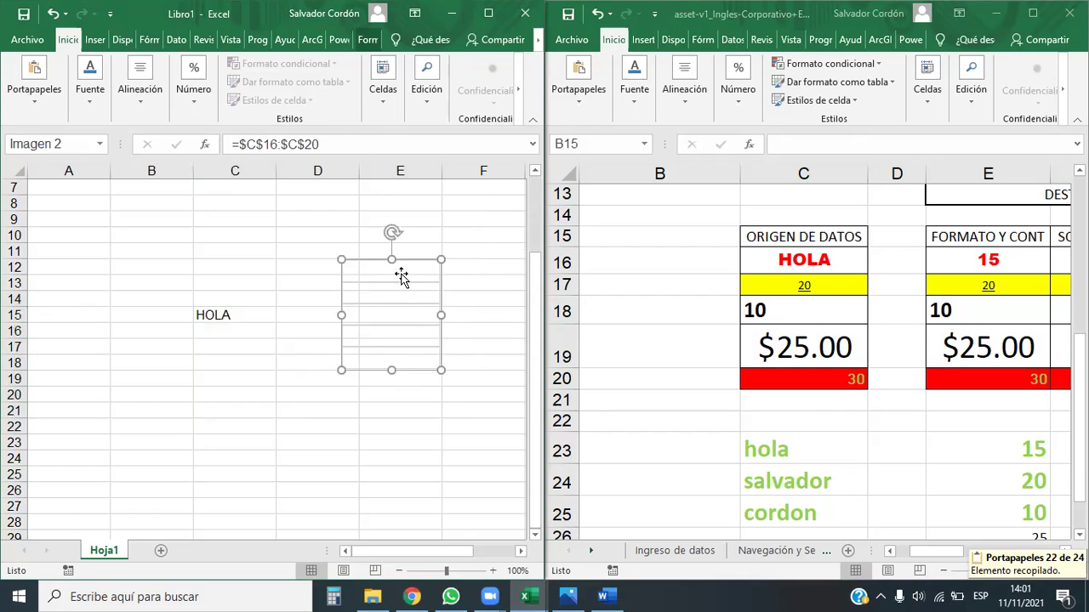
click(195, 312)
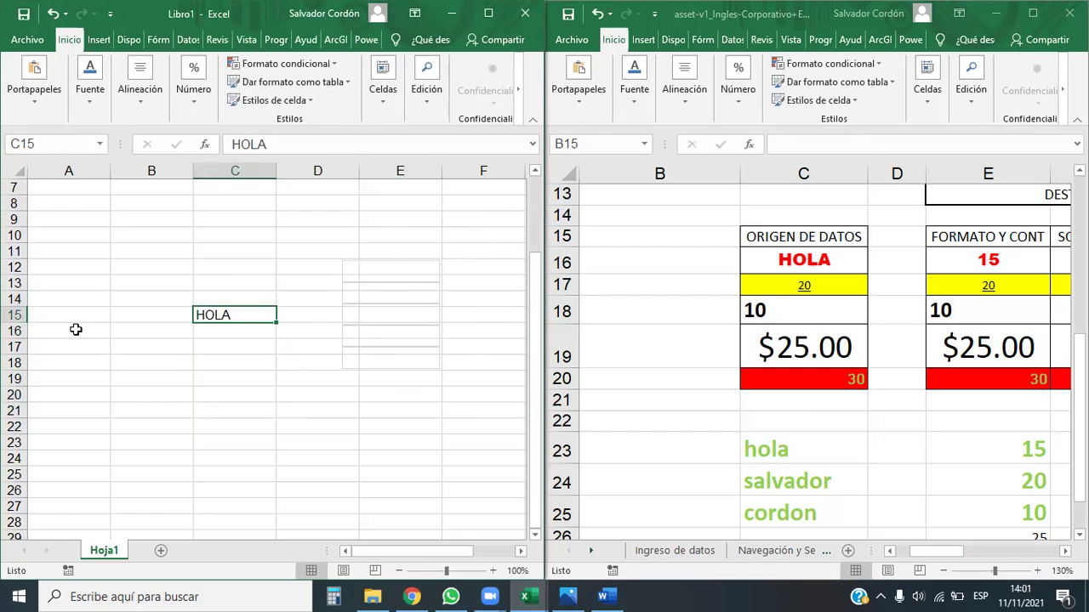
Clear HOLA from Libro1's C15 and delete the linked picture there
drag(235, 314, 243, 426)
drag(383, 307, 413, 301)
click(253, 314)
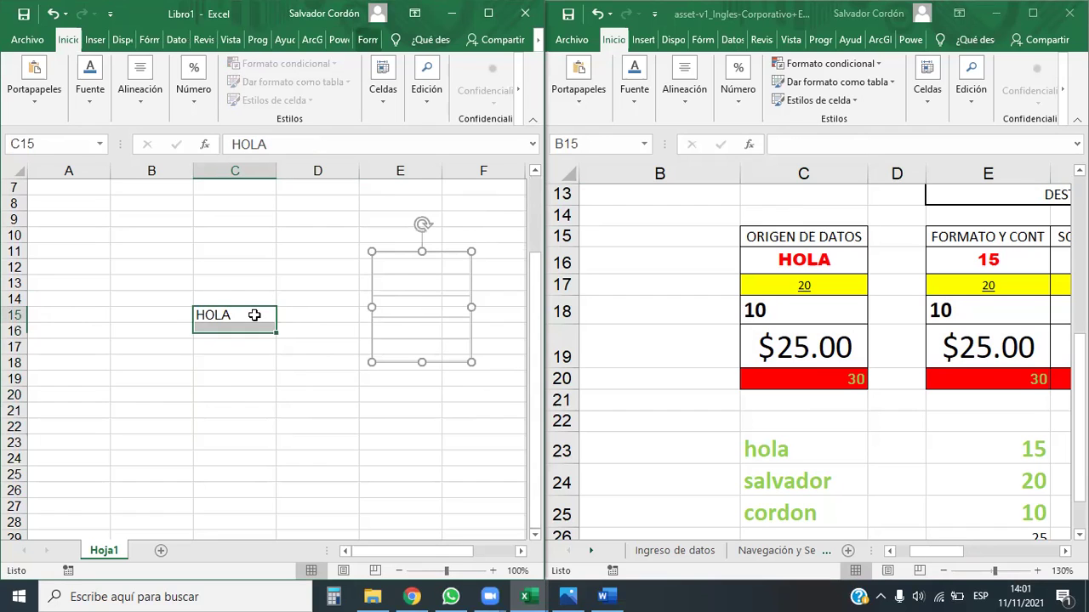
key(Delete)
click(403, 287)
key(Delete)
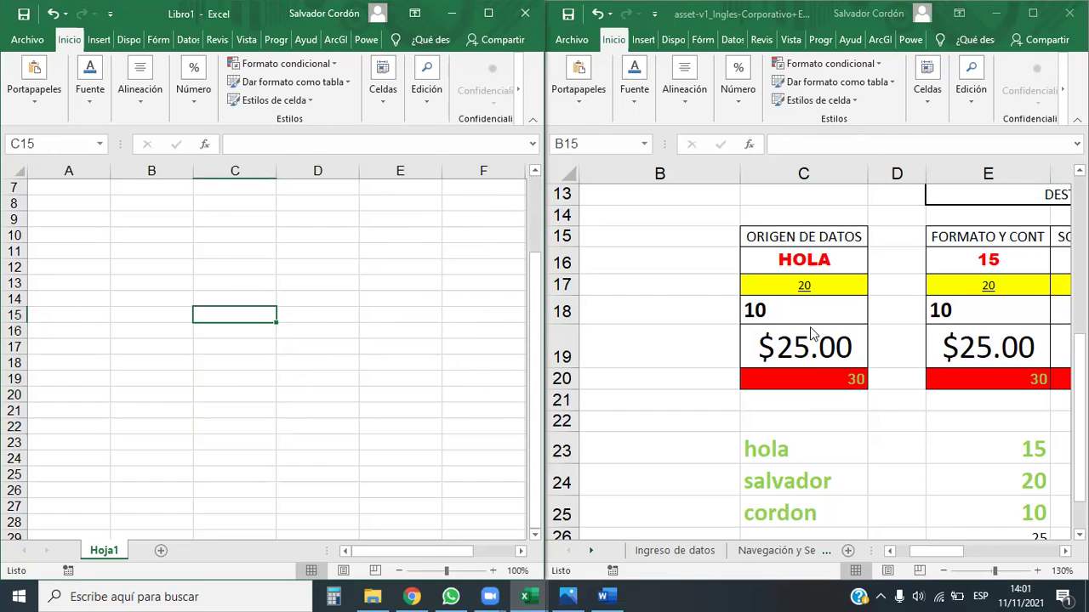
Paste the source range C15:C20 as a linked picture at B17 of the practice sheet
drag(803, 238, 821, 382)
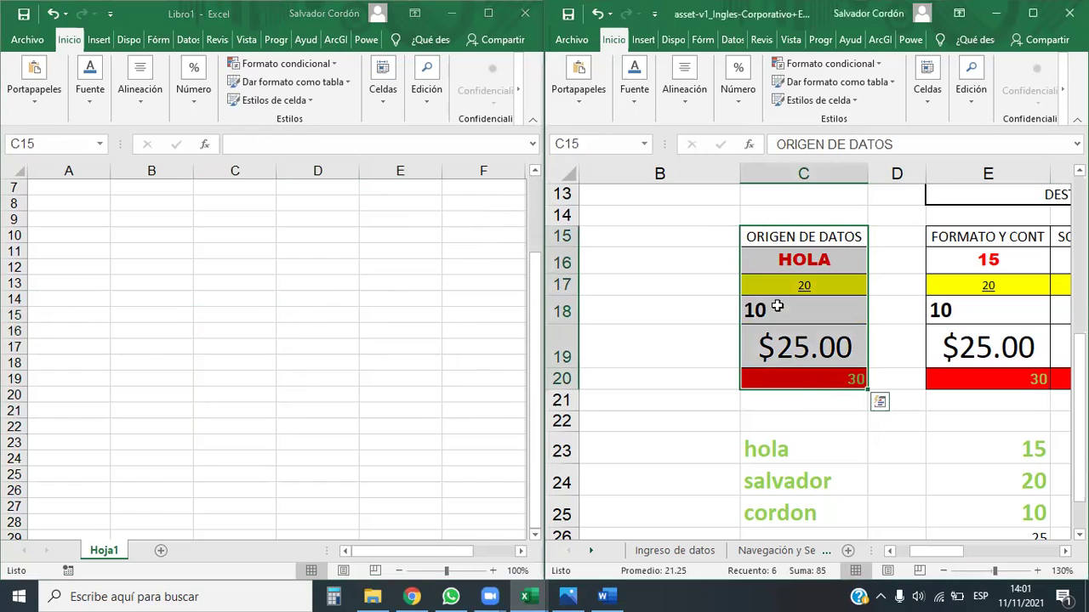
key(ctrl+c)
click(664, 281)
right_click(663, 282)
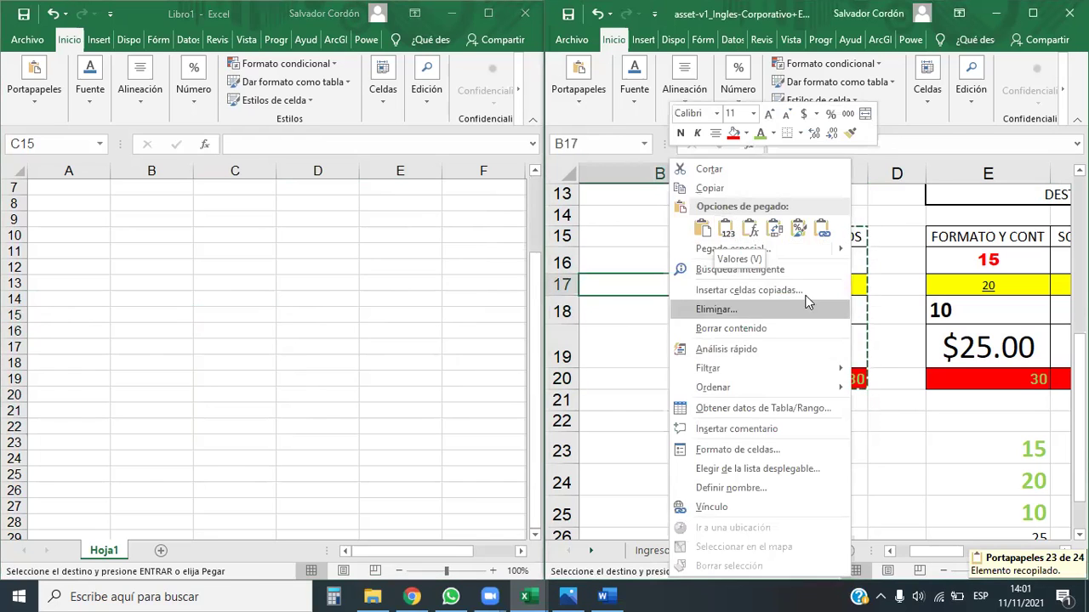
mouse_move(840, 249)
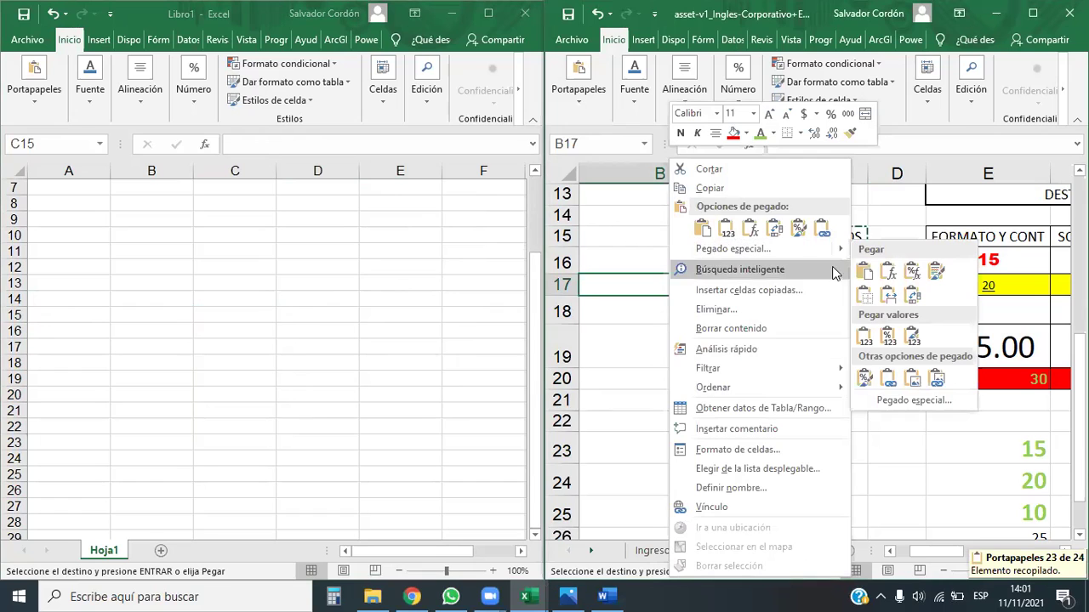
click(937, 377)
key(ctrl+x)
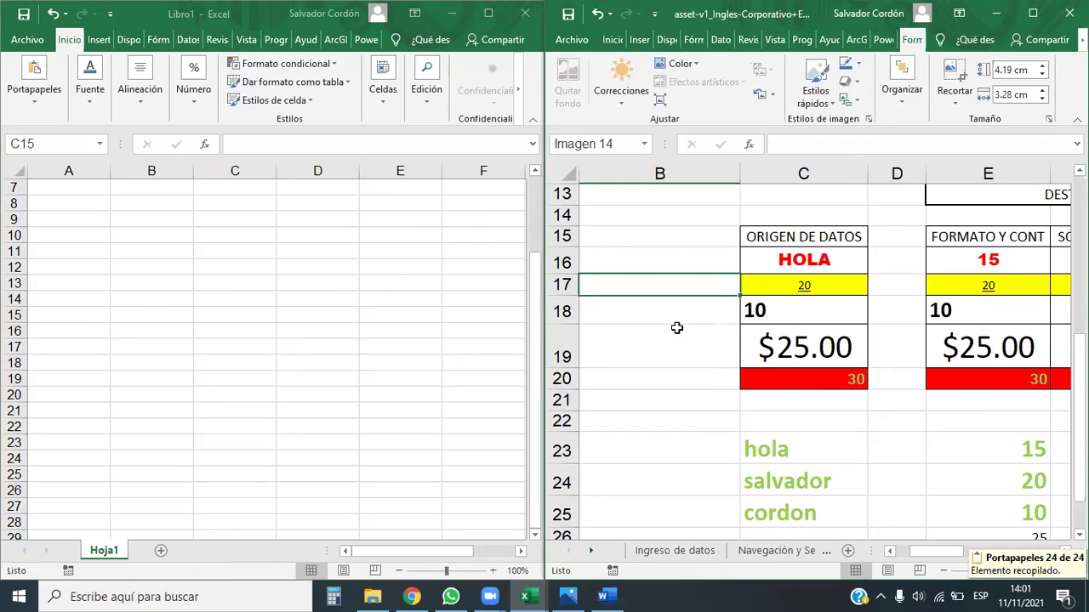
key(ctrl+v)
Paste the copied block as a picture in Libro1 and place it in column B, rows 11–18
right_click(311, 310)
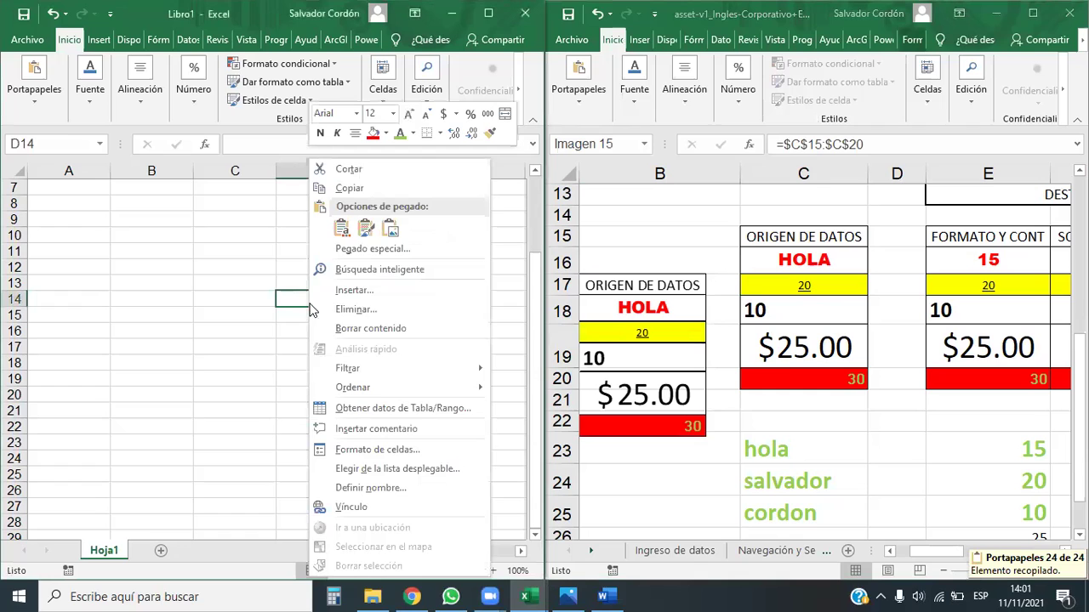
click(390, 232)
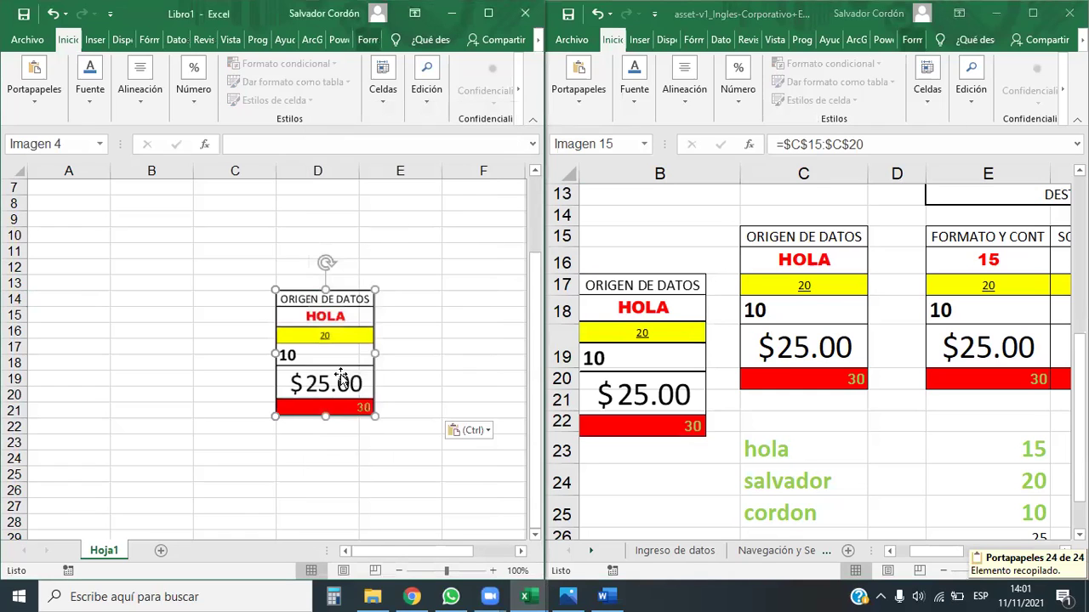
drag(344, 379, 205, 332)
Change C16 to SALVADOR and adjust both pictures' positions, then maximize the practice workbook
click(821, 260)
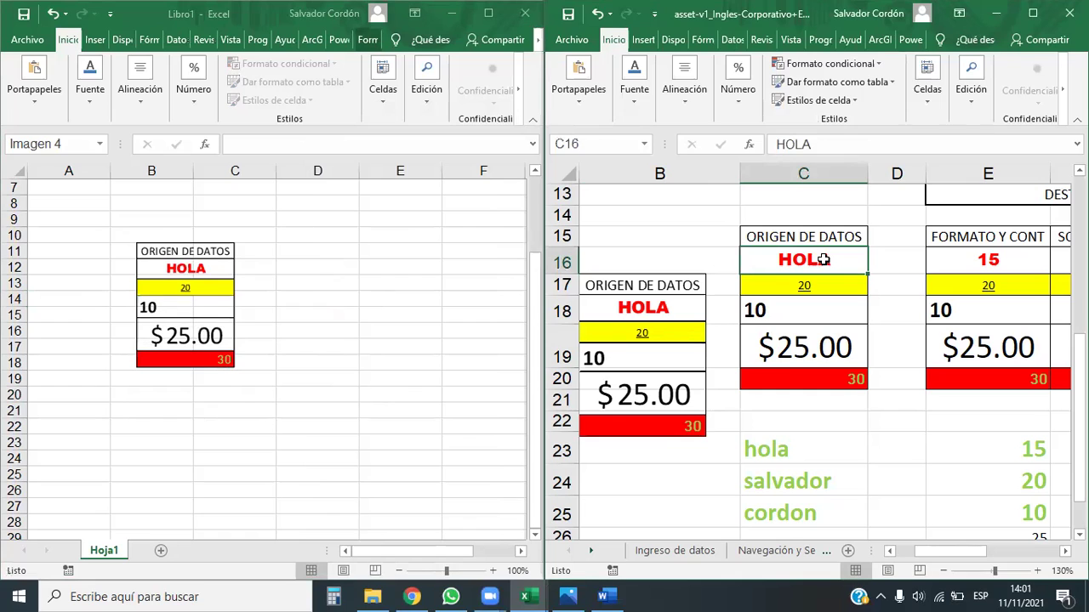
text(SALVADOR)
key(Return)
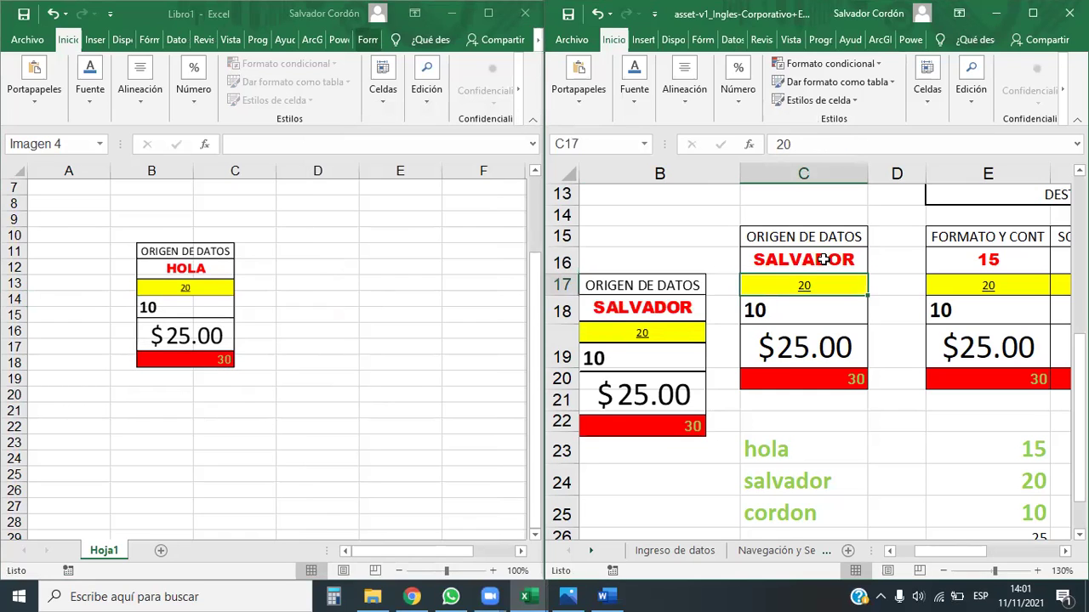
drag(683, 335, 686, 285)
click(184, 293)
drag(197, 270, 216, 286)
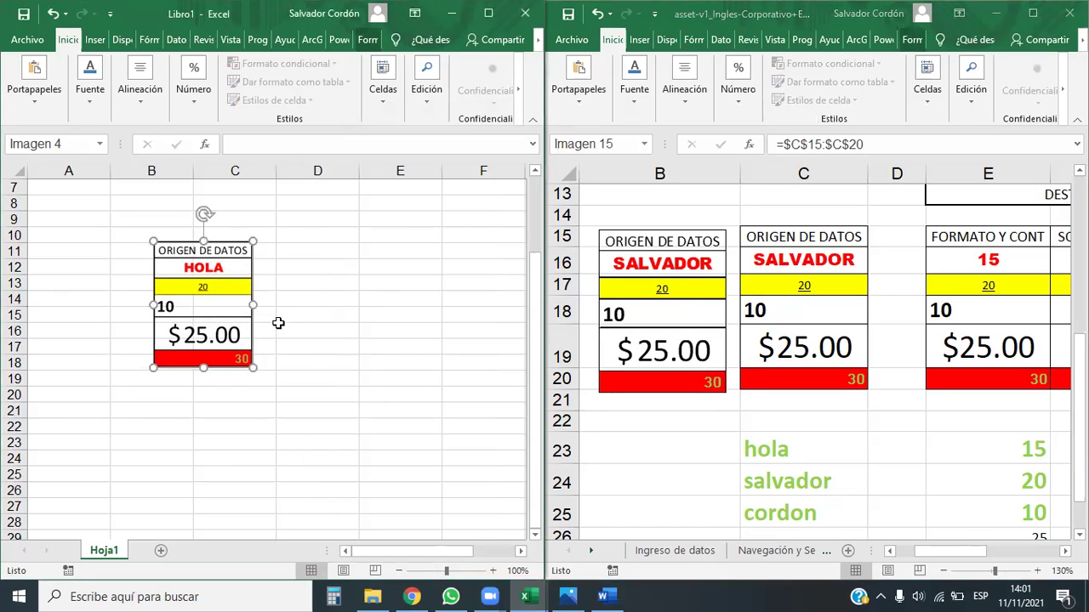
click(1031, 12)
Delete the stray picture over columns G–H and remove empty rows 8–11
drag(901, 387, 793, 398)
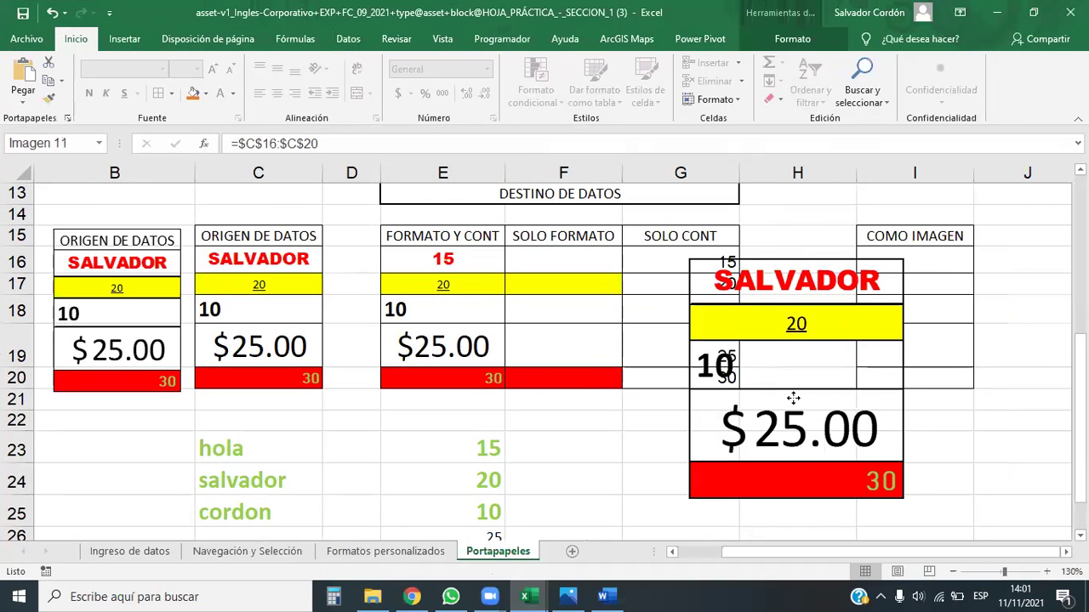
key(Delete)
scroll(482, 379, down, 2)
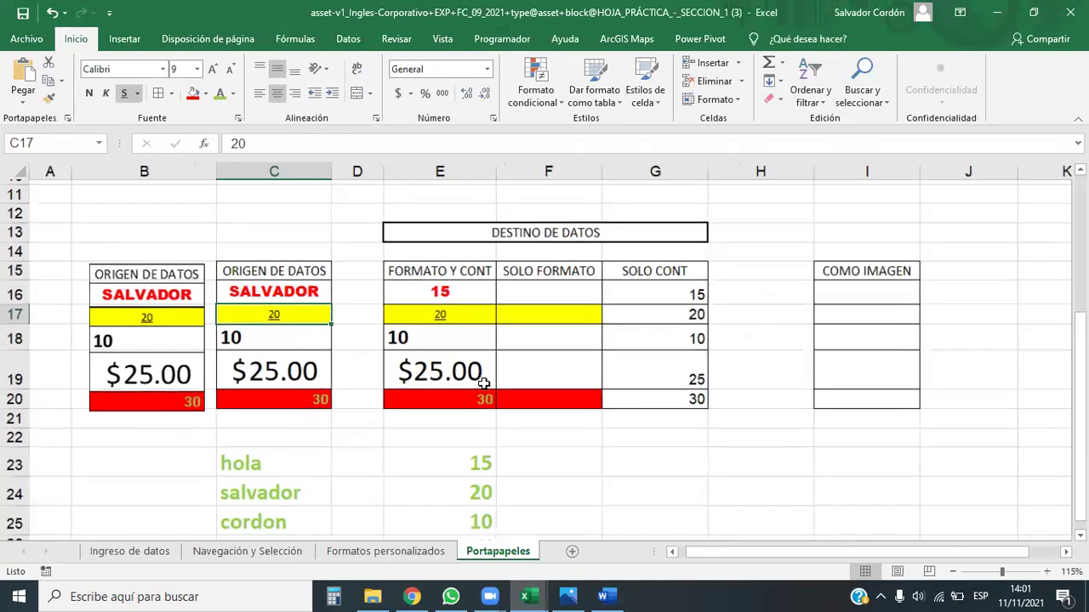
scroll(624, 407, down, 2)
scroll(624, 408, down, 1)
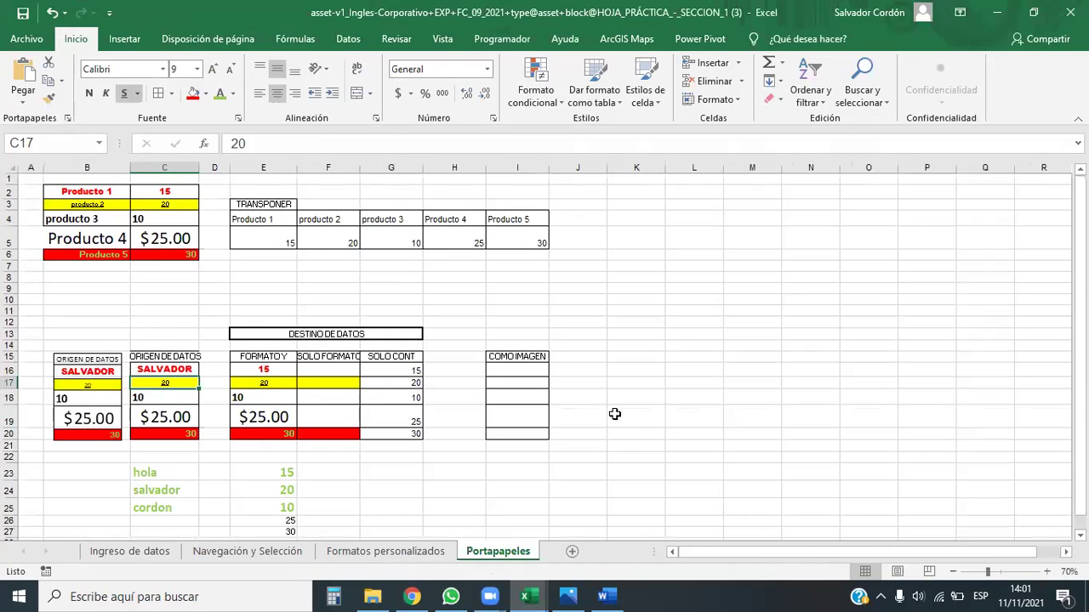
scroll(523, 413, up, 3)
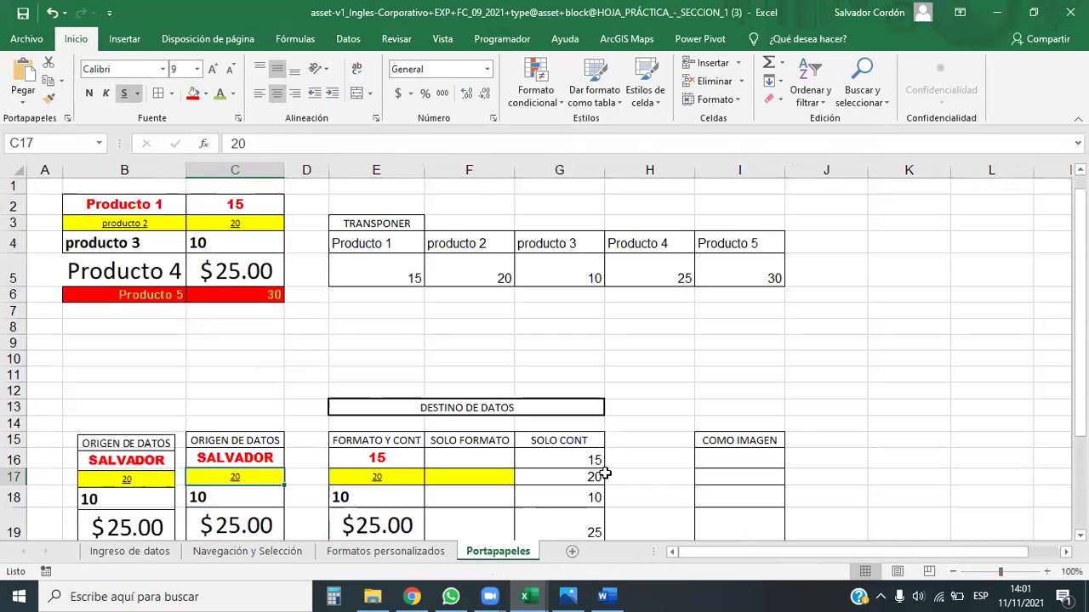
drag(13, 327, 5, 375)
key(ctrl+minus)
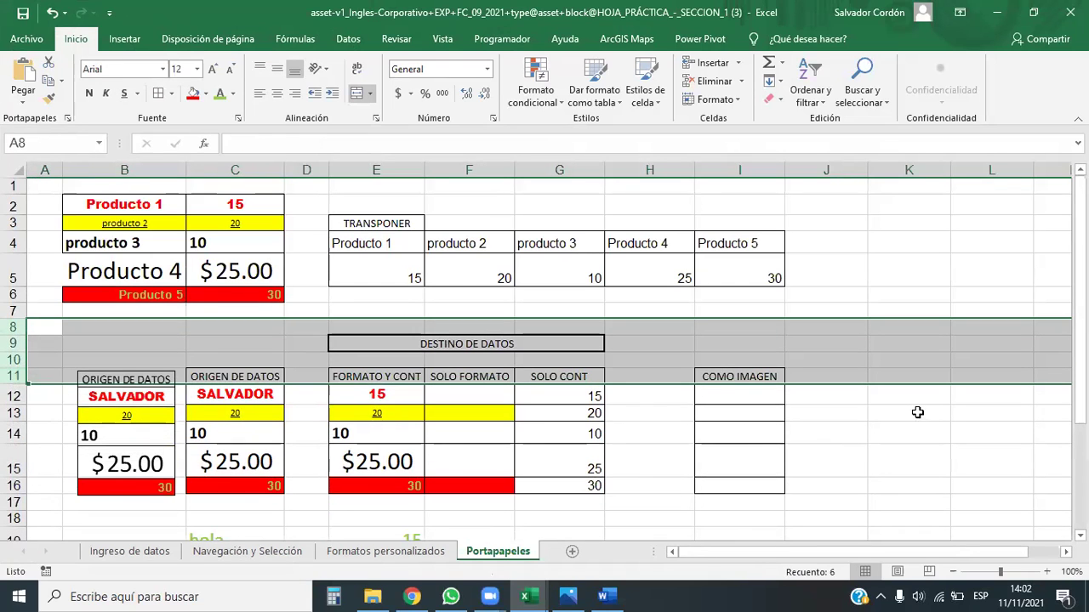
Move the source-table picture into column J beside the COMO IMAGEN table
mouse_move(126, 410)
mouse_down()
mouse_move(294, 391)
mouse_move(765, 399)
mouse_move(748, 422)
mouse_up()
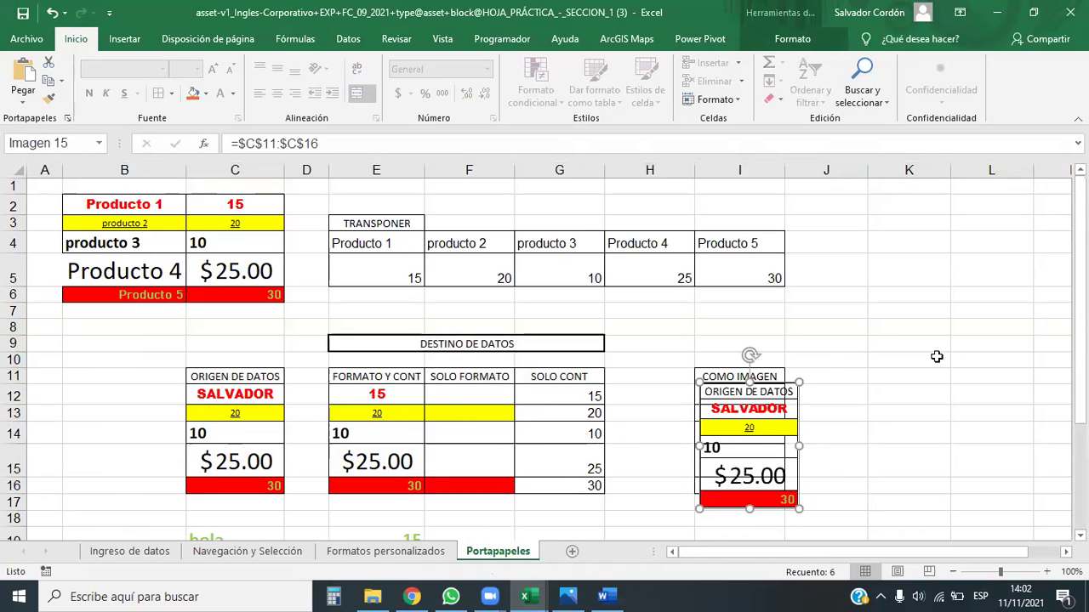
scroll(936, 358, down, 3)
scroll(924, 365, up, 3)
drag(741, 445, 836, 429)
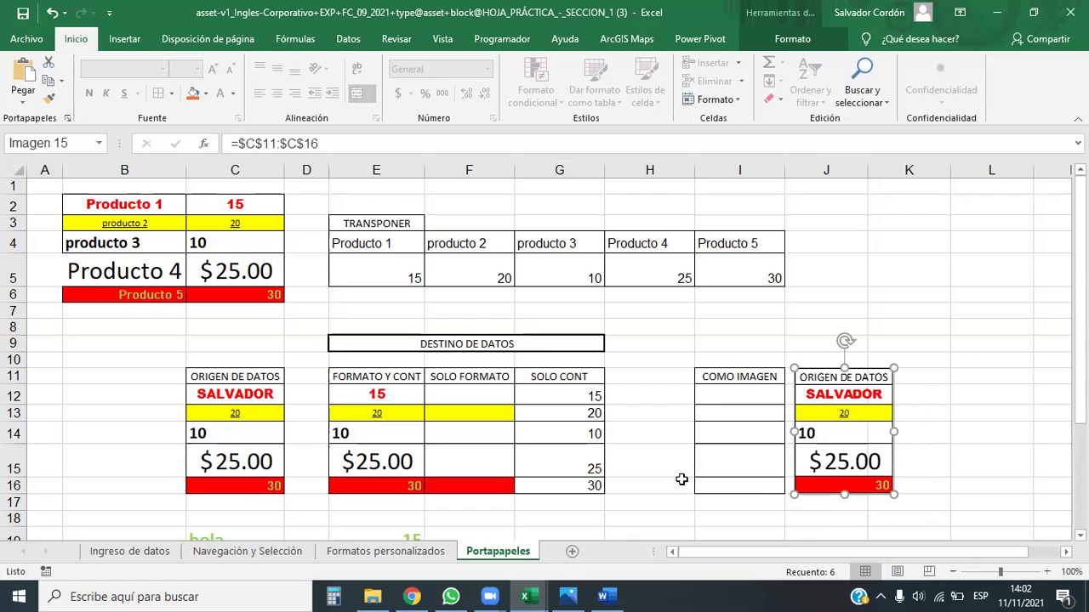
Replace the old picture with a linked picture of C12:C16, moved up near J4
key(Delete)
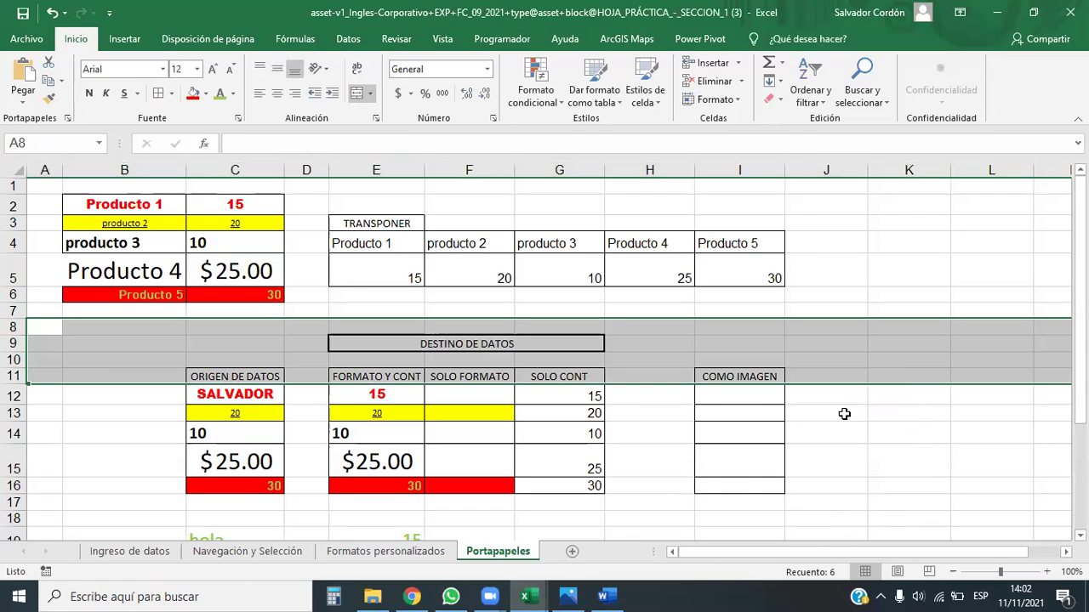
drag(255, 394, 272, 485)
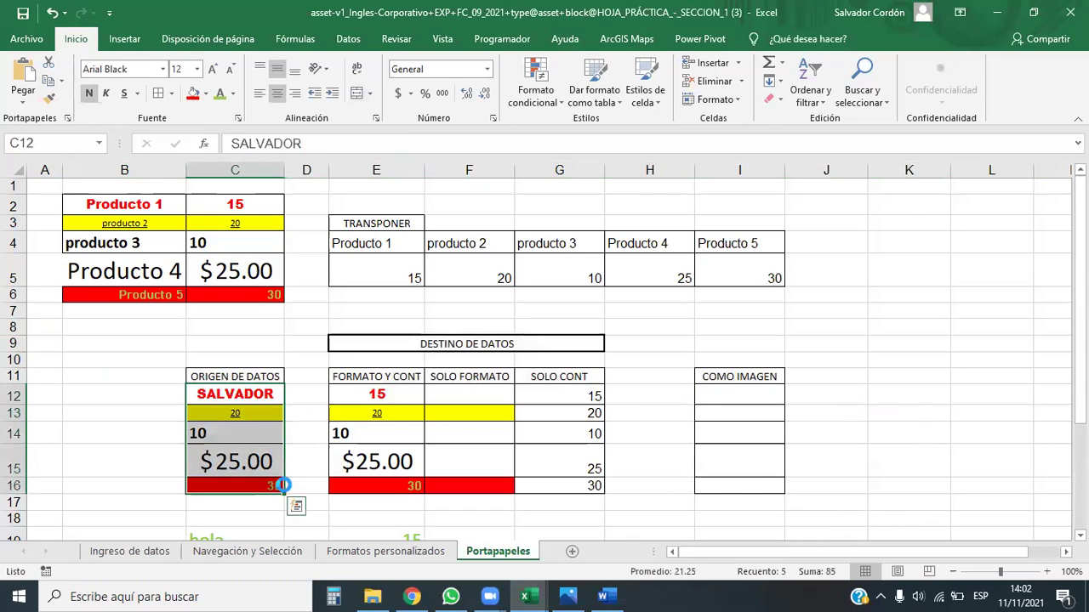
key(ctrl+c)
click(719, 396)
right_click(719, 396)
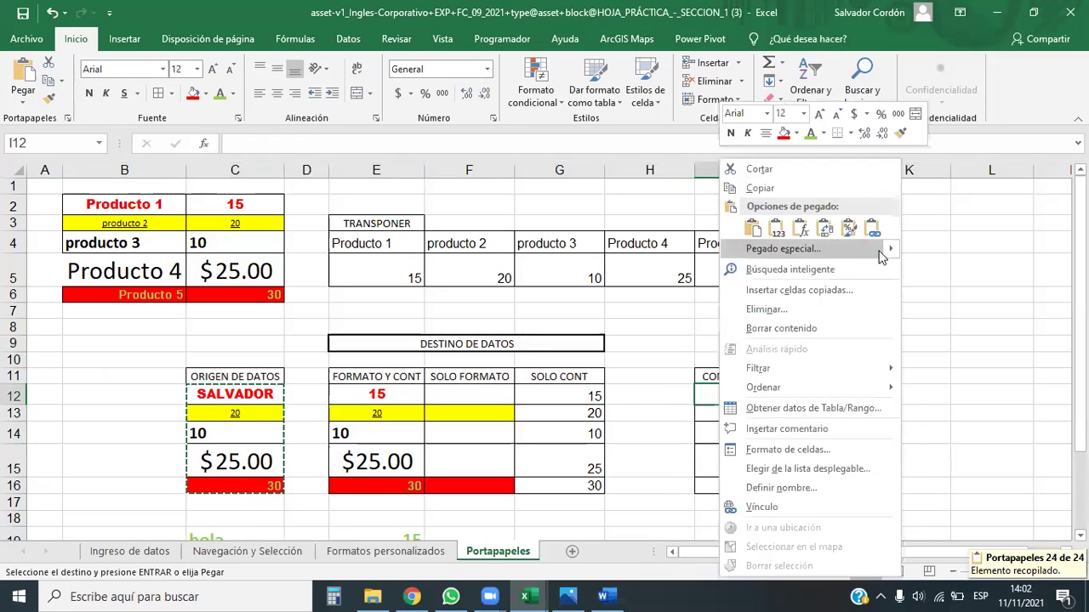
mouse_move(885, 248)
click(987, 382)
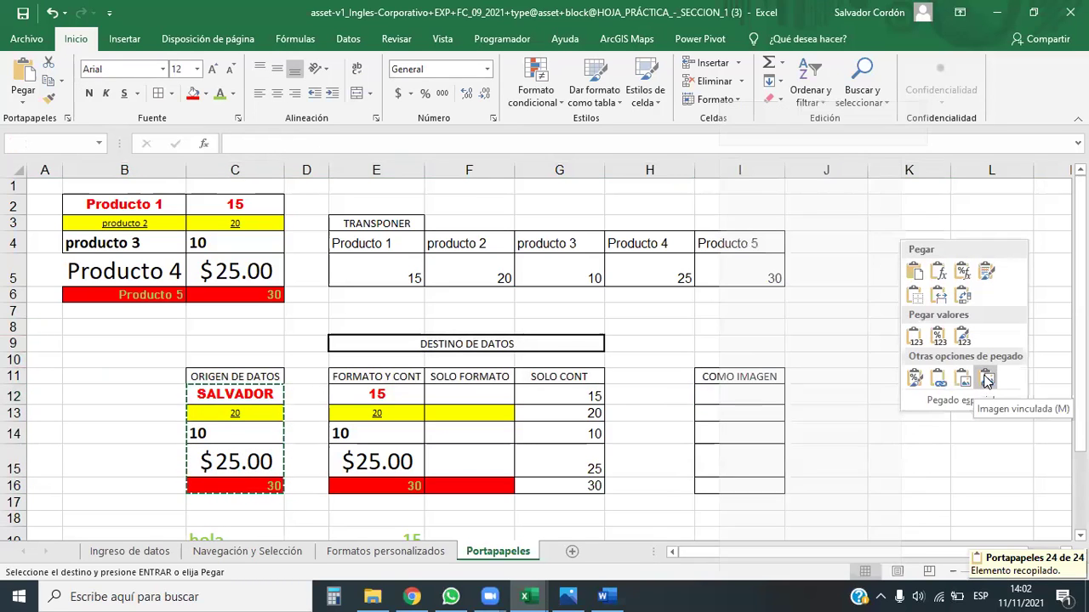
drag(743, 410, 877, 264)
Change C12 from SALVADOR to HOLA MUNDO and widen column C to fit it
click(235, 396)
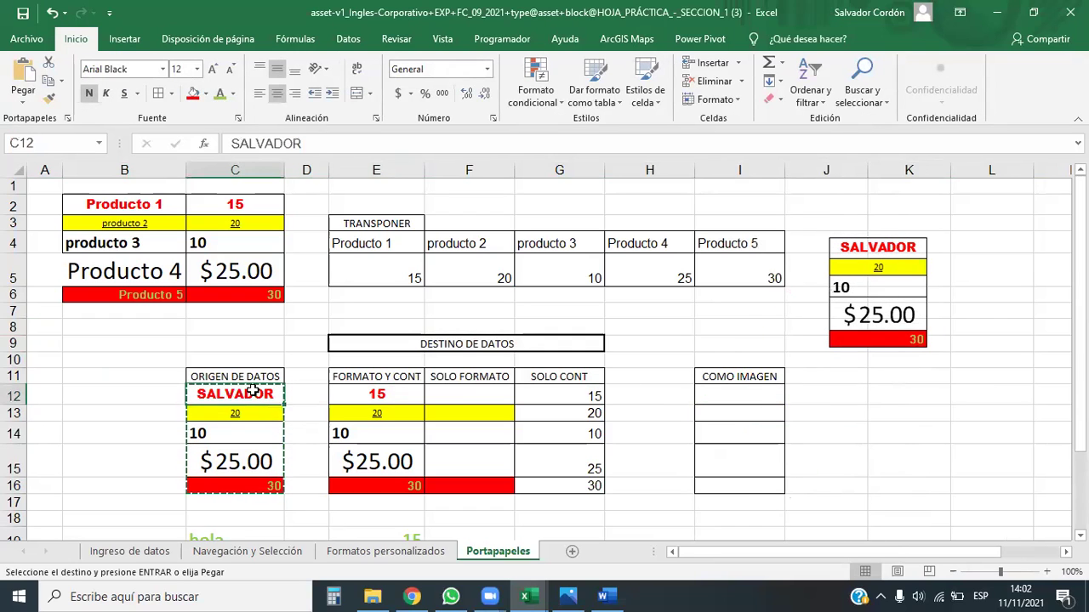
key(Escape)
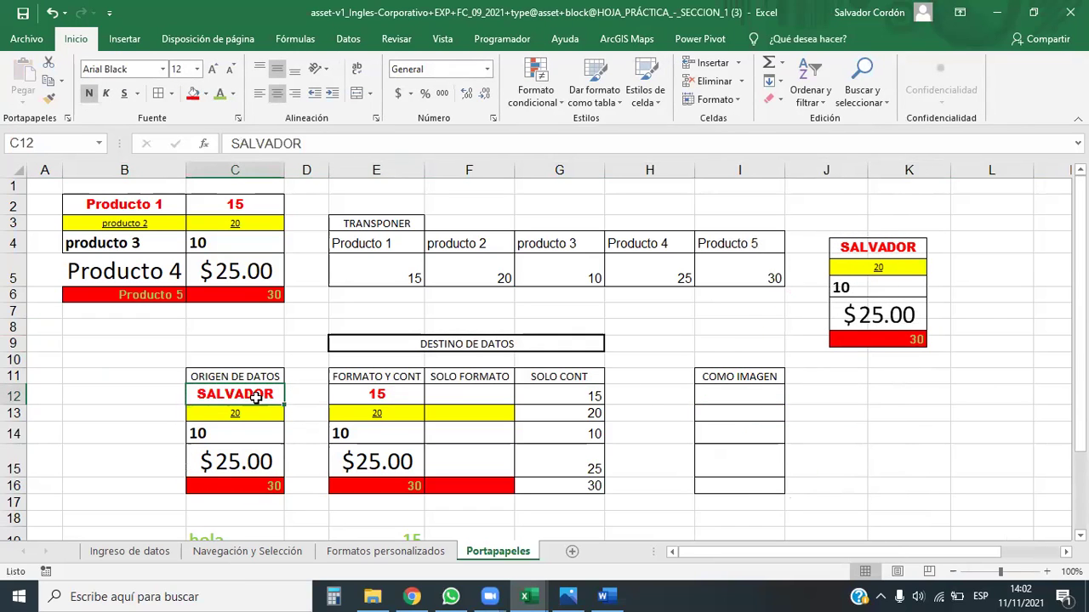
key(Delete)
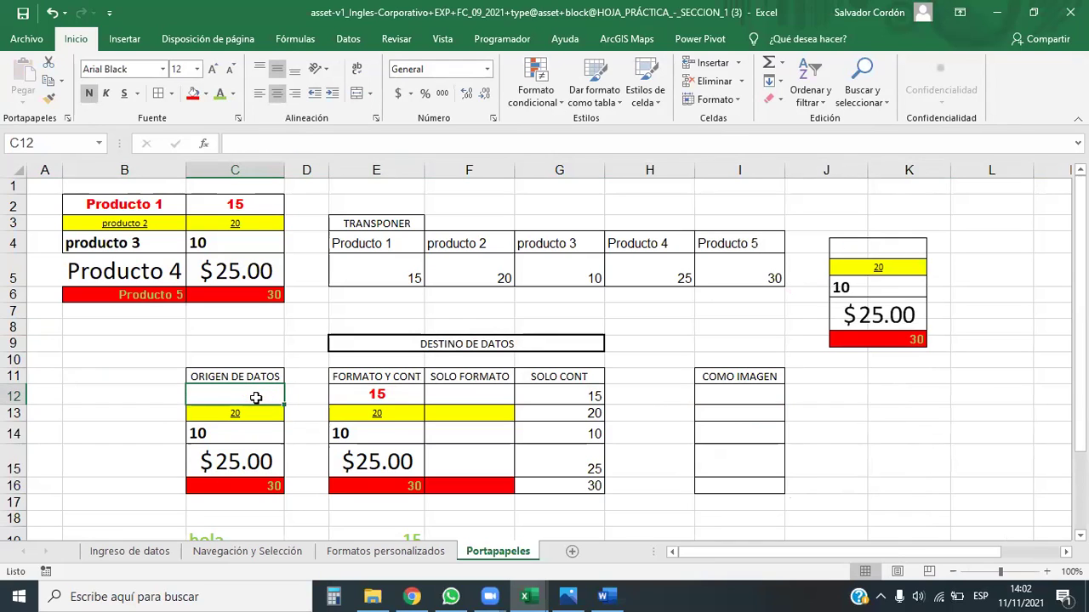
double_click(255, 397)
text(HOLA MUNDO)
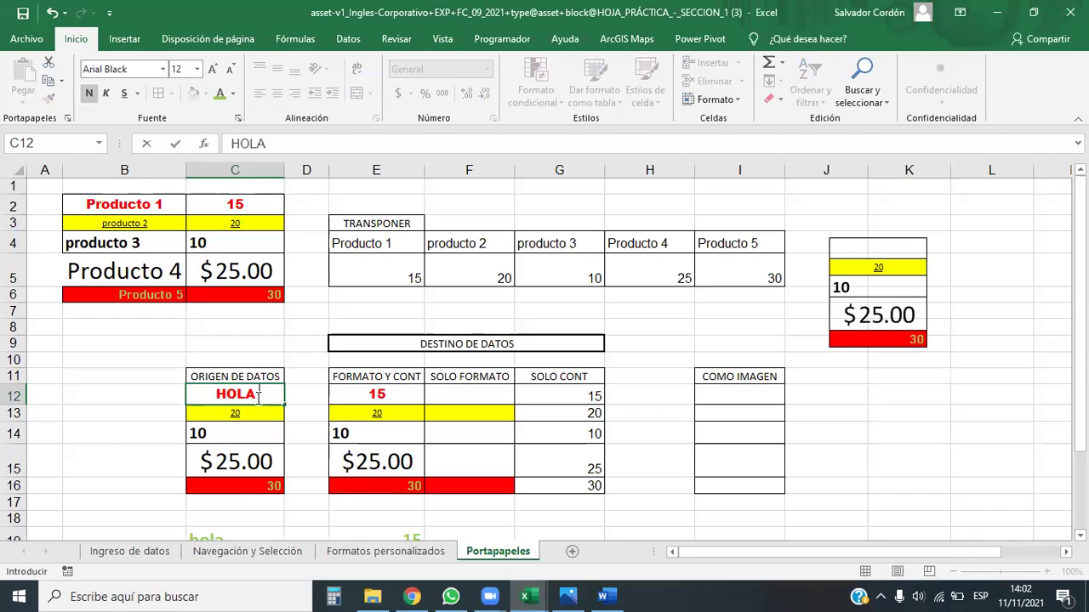
key(Return)
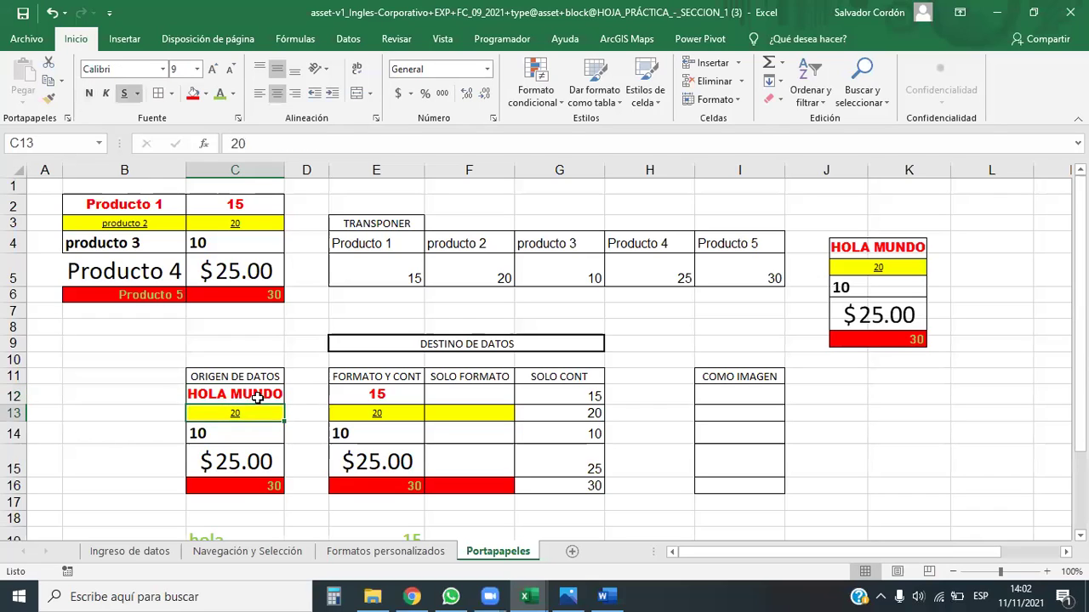
click(257, 397)
drag(285, 170, 313, 170)
drag(944, 291, 962, 309)
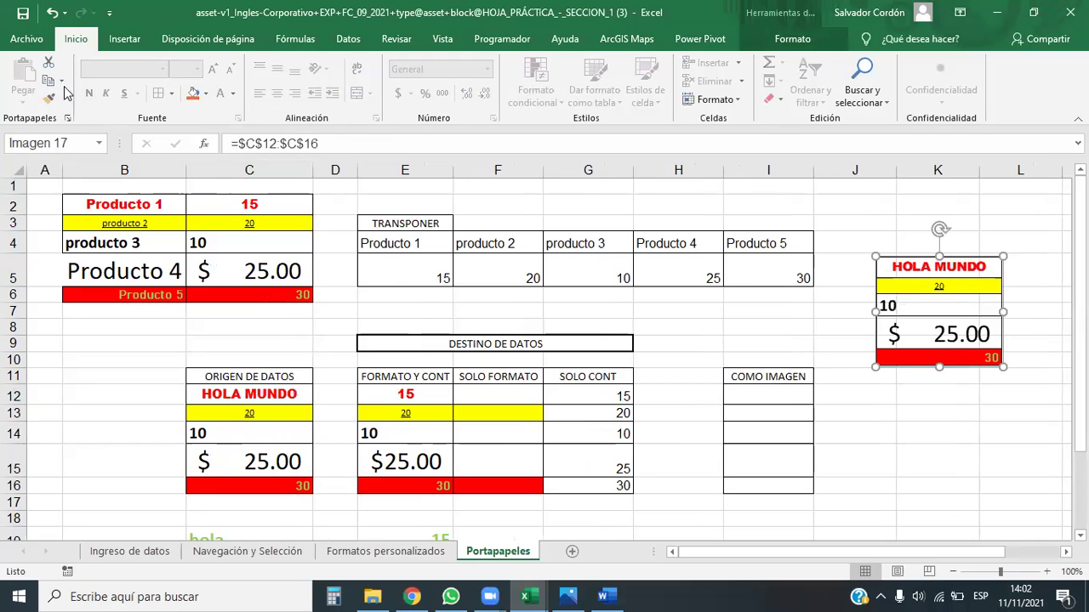
click(28, 40)
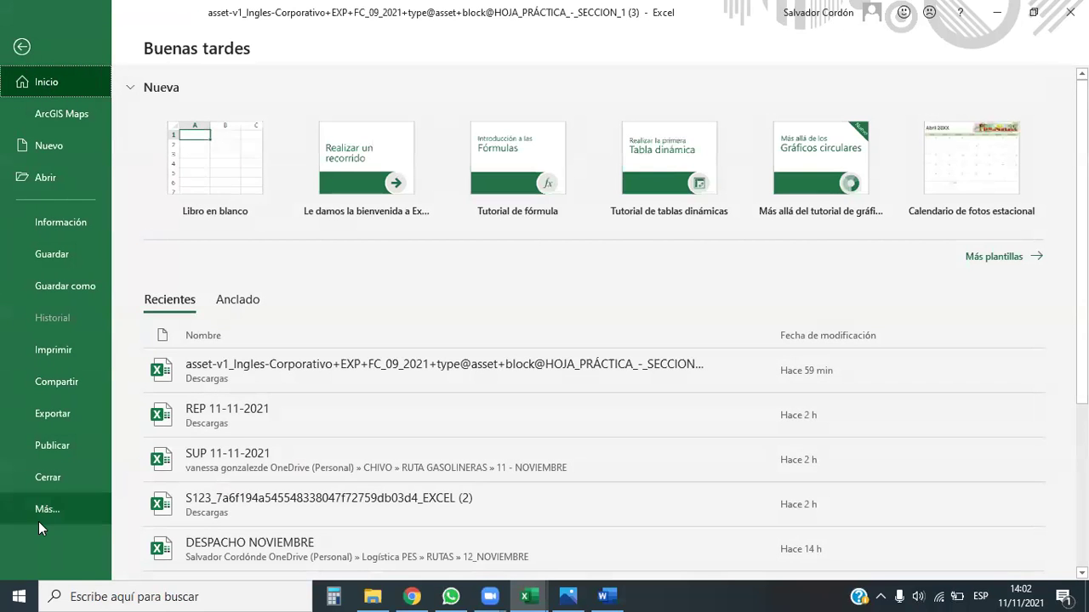
click(41, 524)
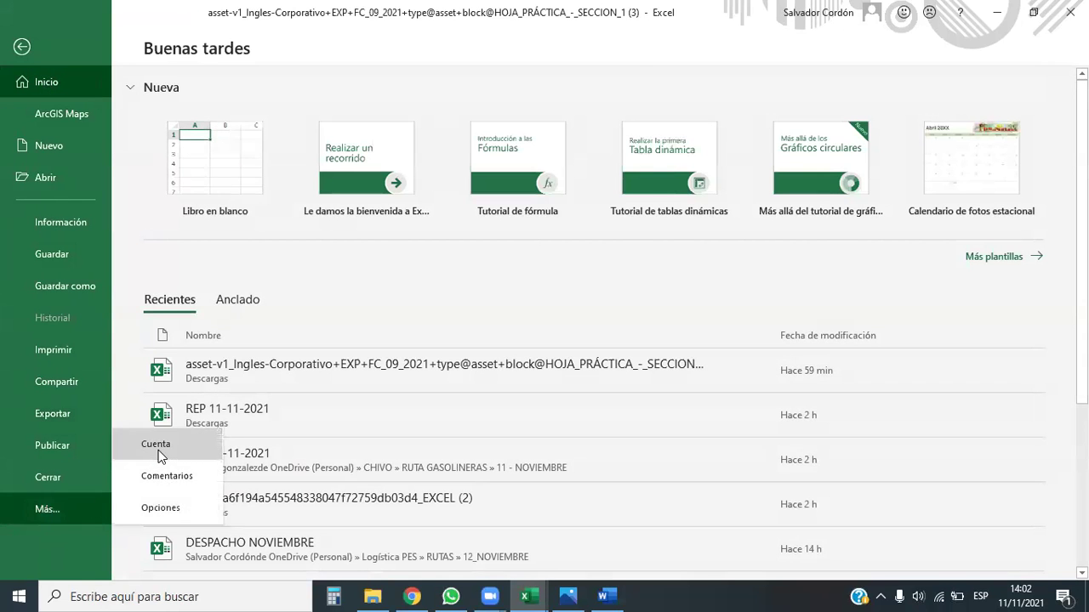
click(161, 457)
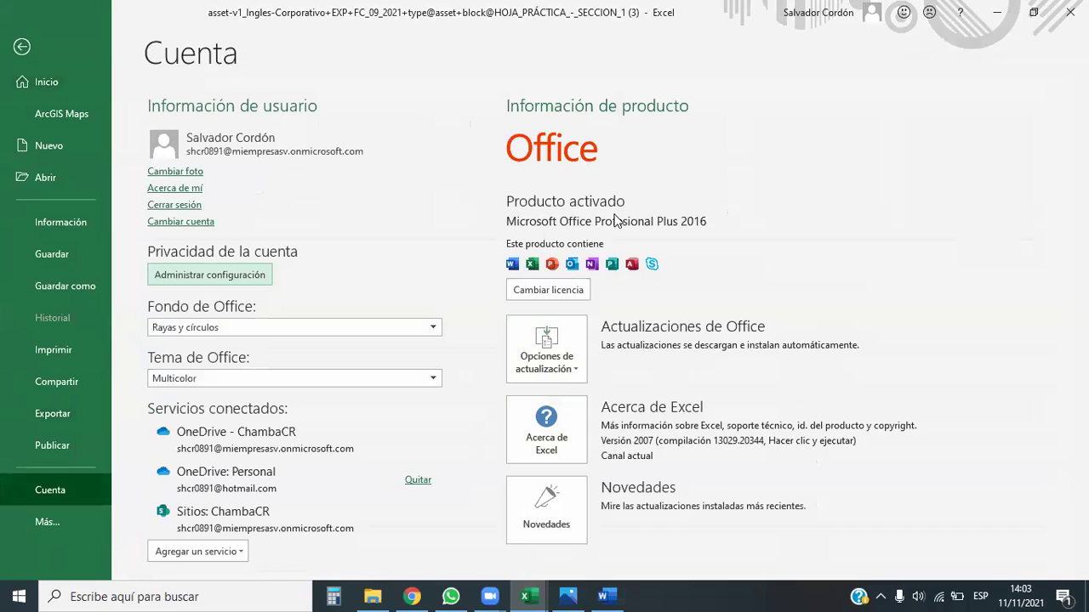
click(22, 47)
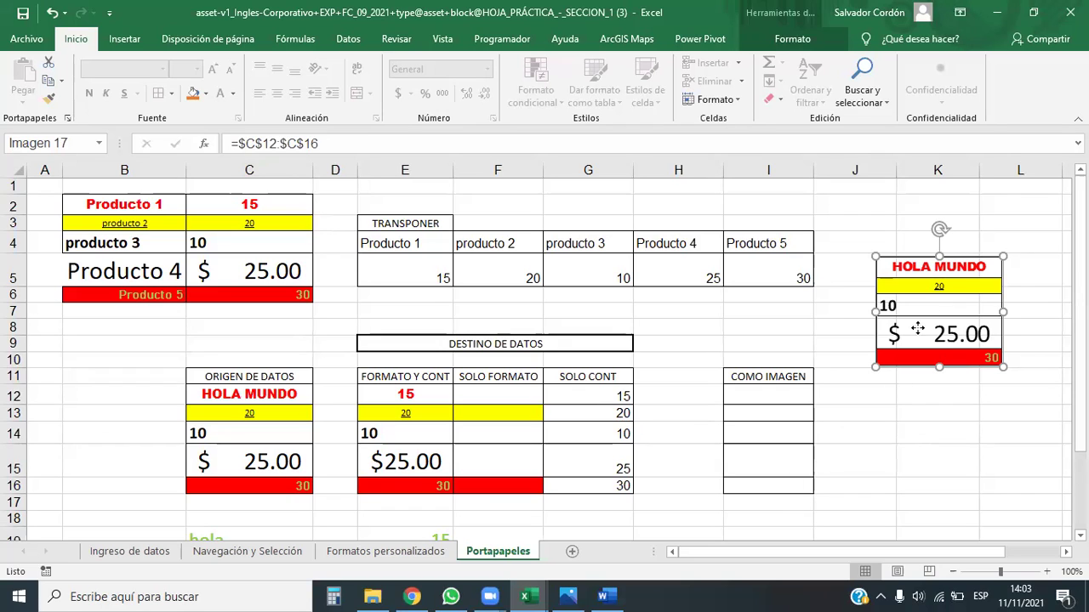
Move the picture into COMO IMAGEN, copy C12:C17, and cancel an attempted insert at I6
drag(917, 329, 766, 456)
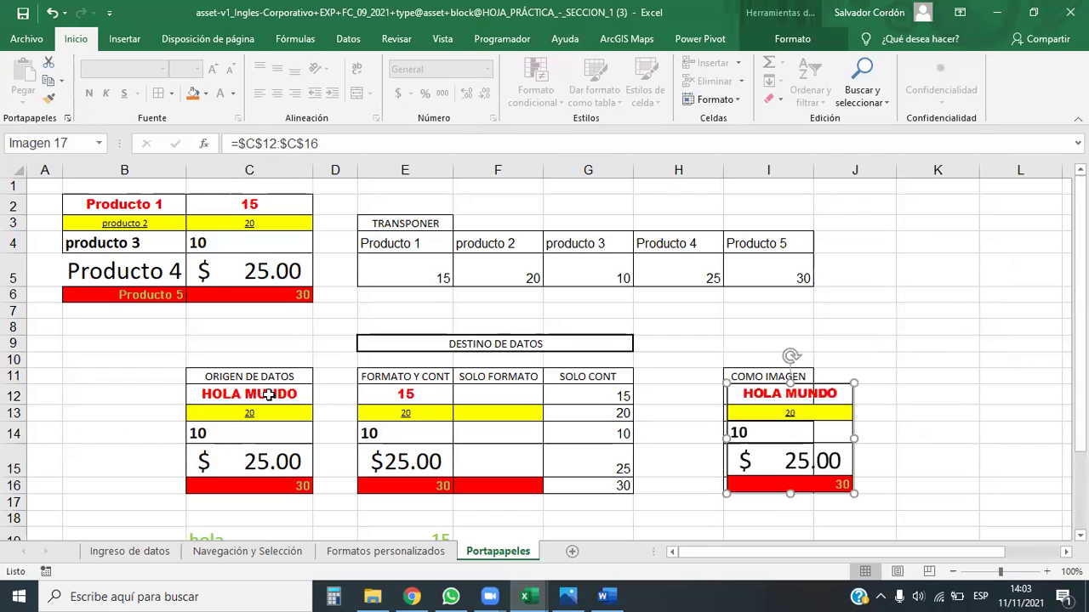
drag(267, 394, 274, 485)
click(325, 522)
drag(255, 385, 249, 502)
key(ctrl+c)
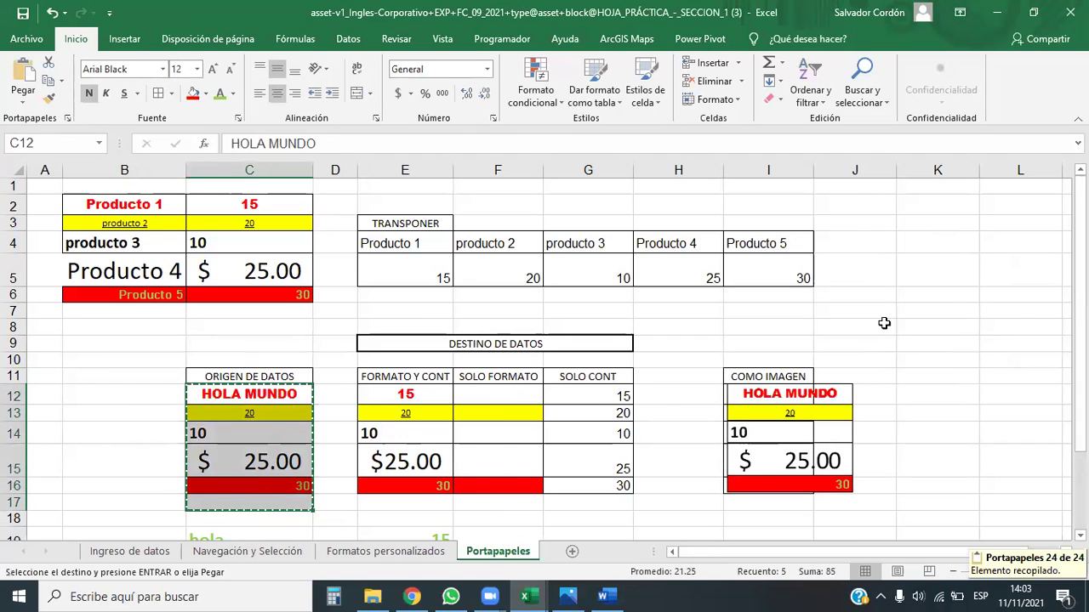
click(793, 299)
right_click(793, 299)
mouse_move(961, 249)
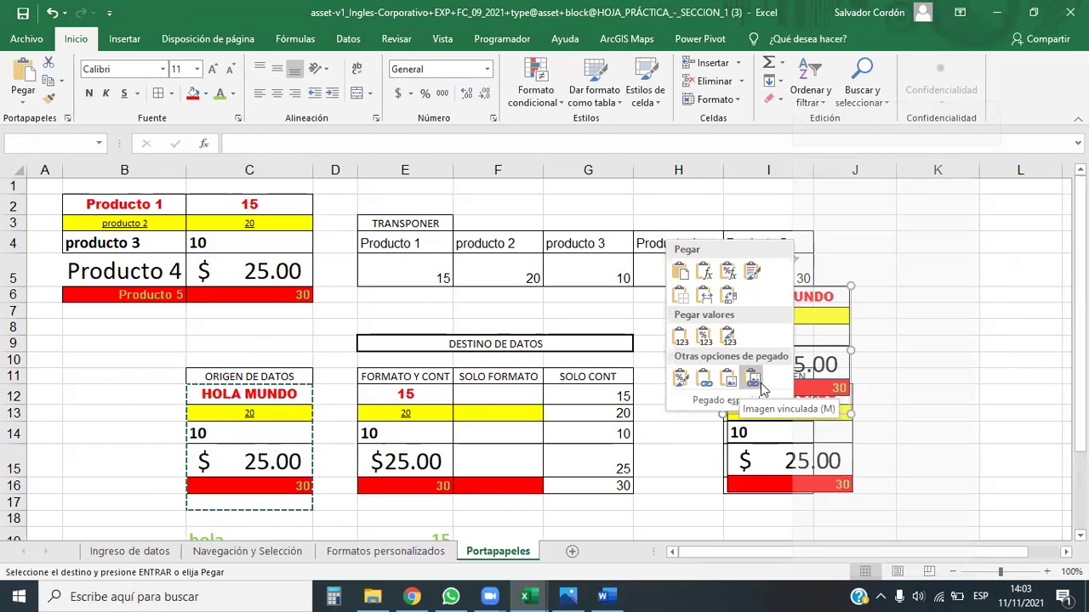
right_click(797, 295)
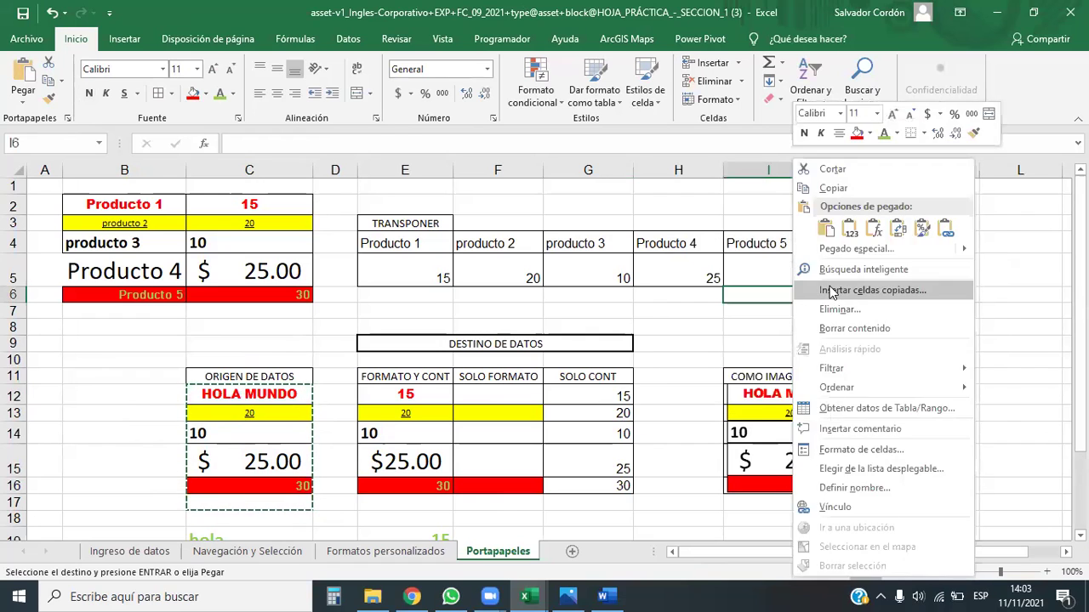
click(859, 285)
click(907, 231)
Delete the linked HOLA MUNDO picture and cancel the pending copy
drag(794, 394, 825, 373)
key(Delete)
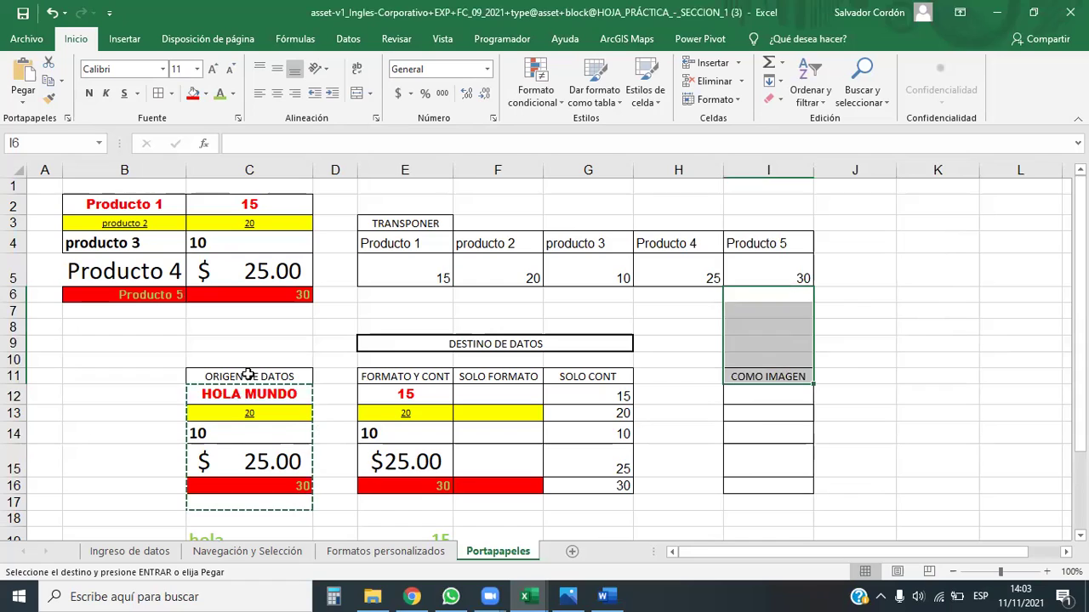
click(902, 362)
key(Escape)
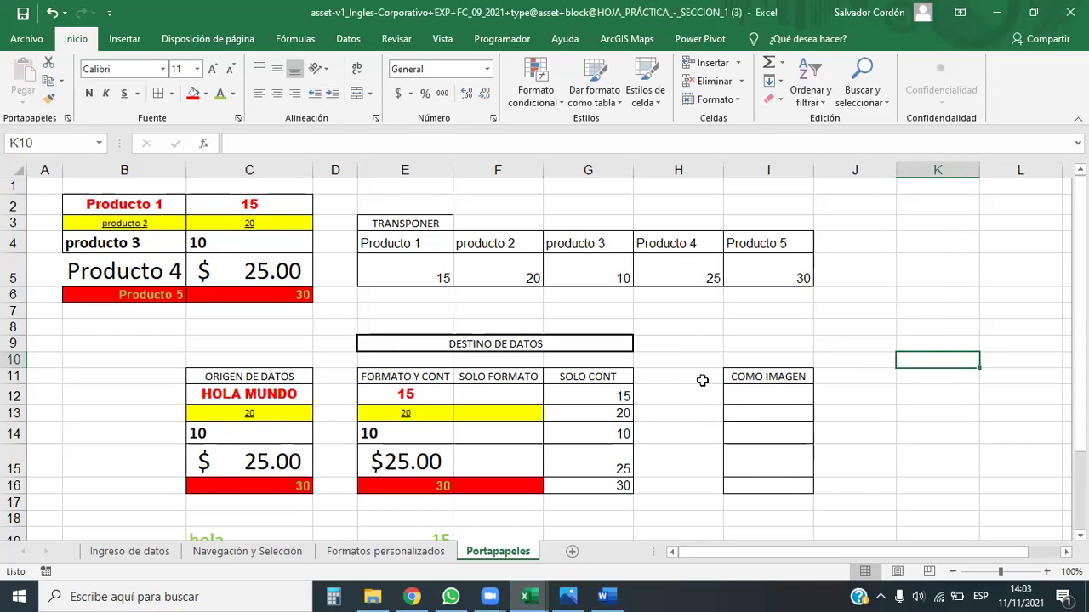